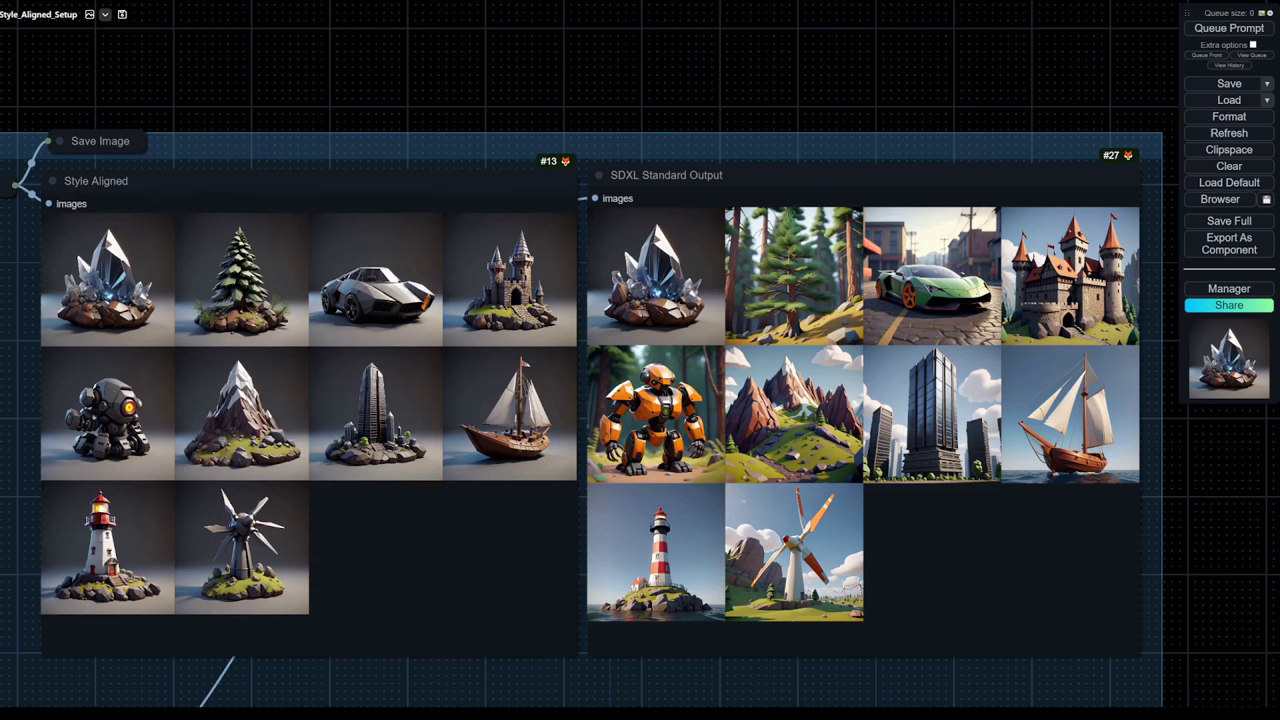
Examine the Style Aligned and SDXL Standard Output images, their node group, and the Encode Latent group's source and preview images
click(203, 178)
scroll(360, 78, down, 3)
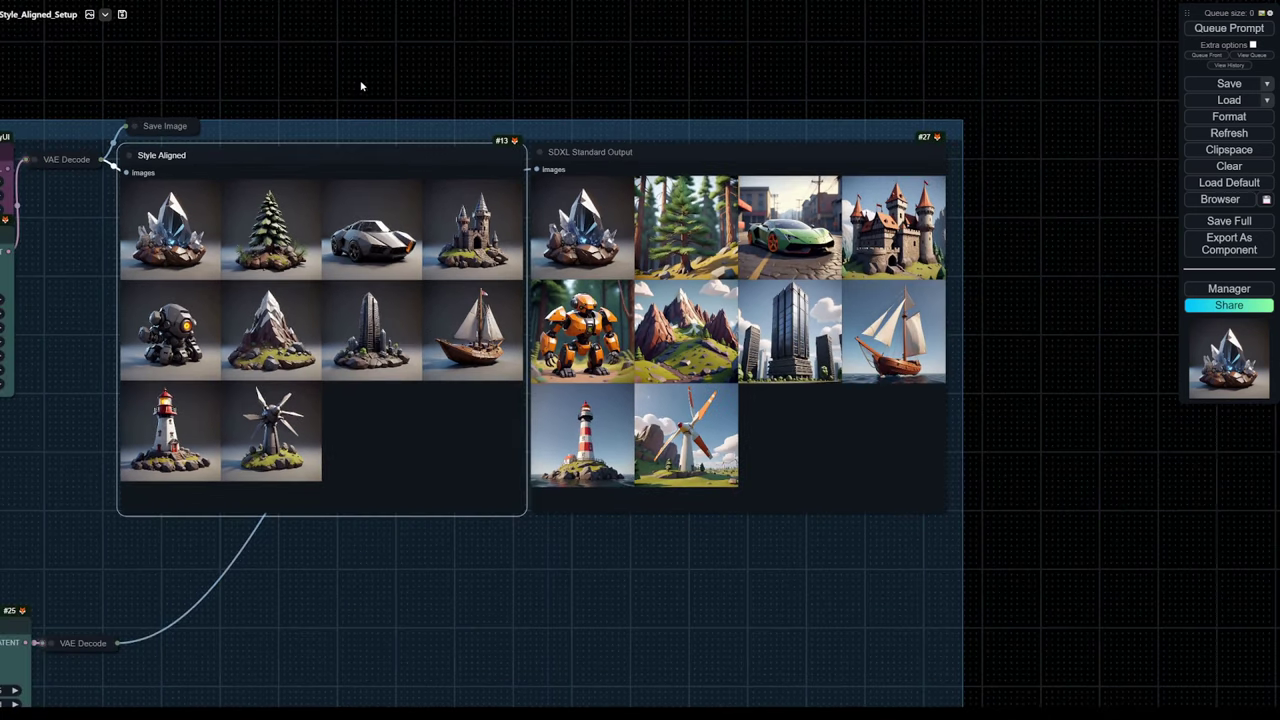
drag(314, 89, 474, 88)
drag(180, 101, 466, 93)
scroll(440, 86, down, 4)
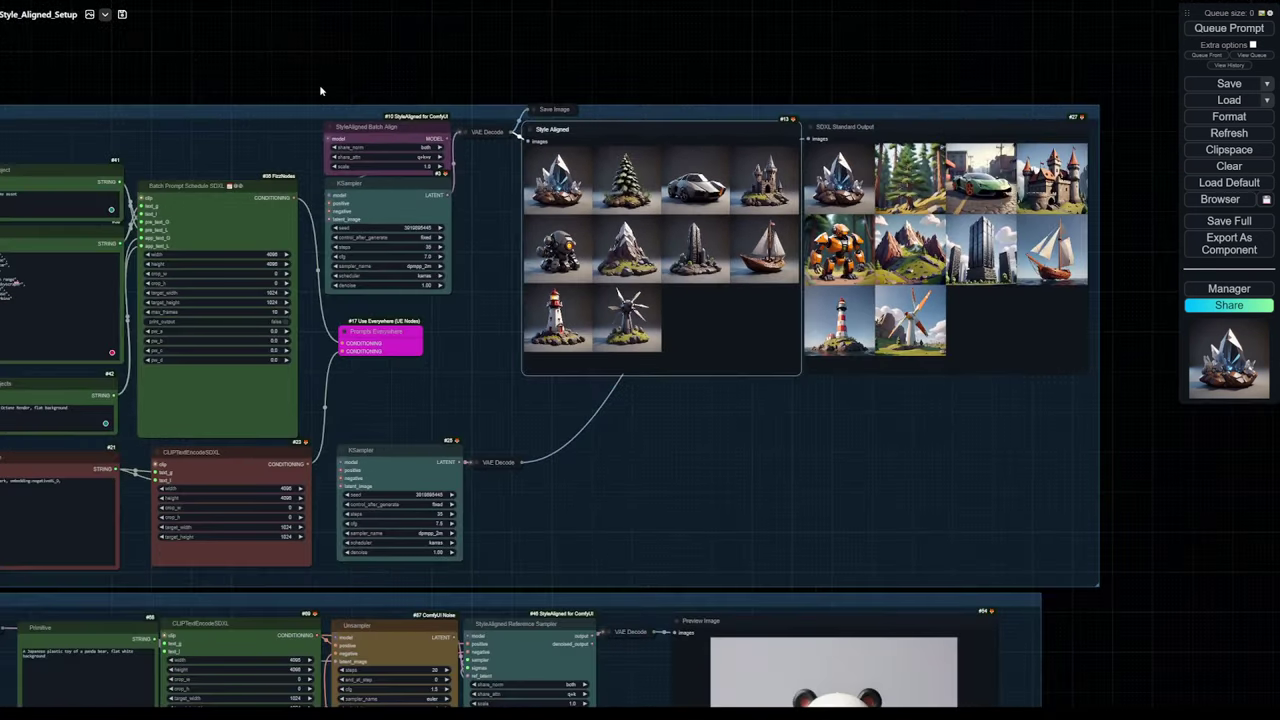
scroll(437, 83, down, 1)
drag(320, 86, 509, 86)
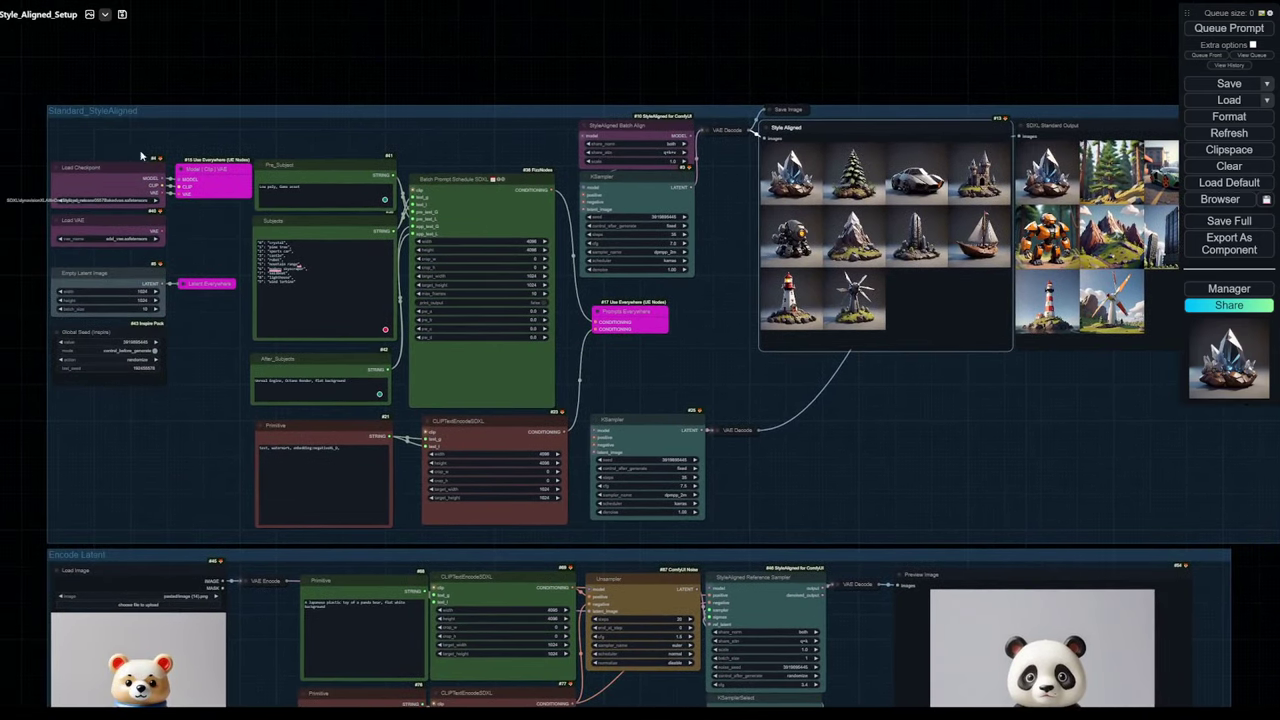
drag(1042, 460, 947, 426)
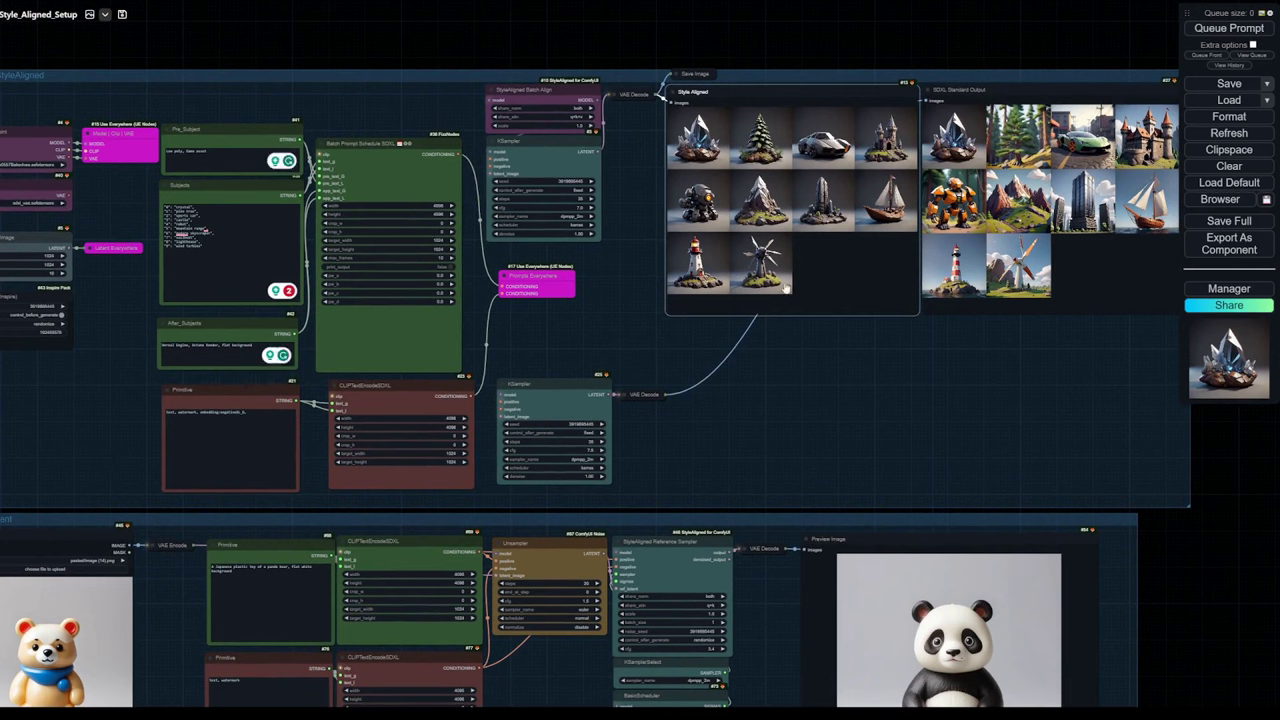
click(989, 89)
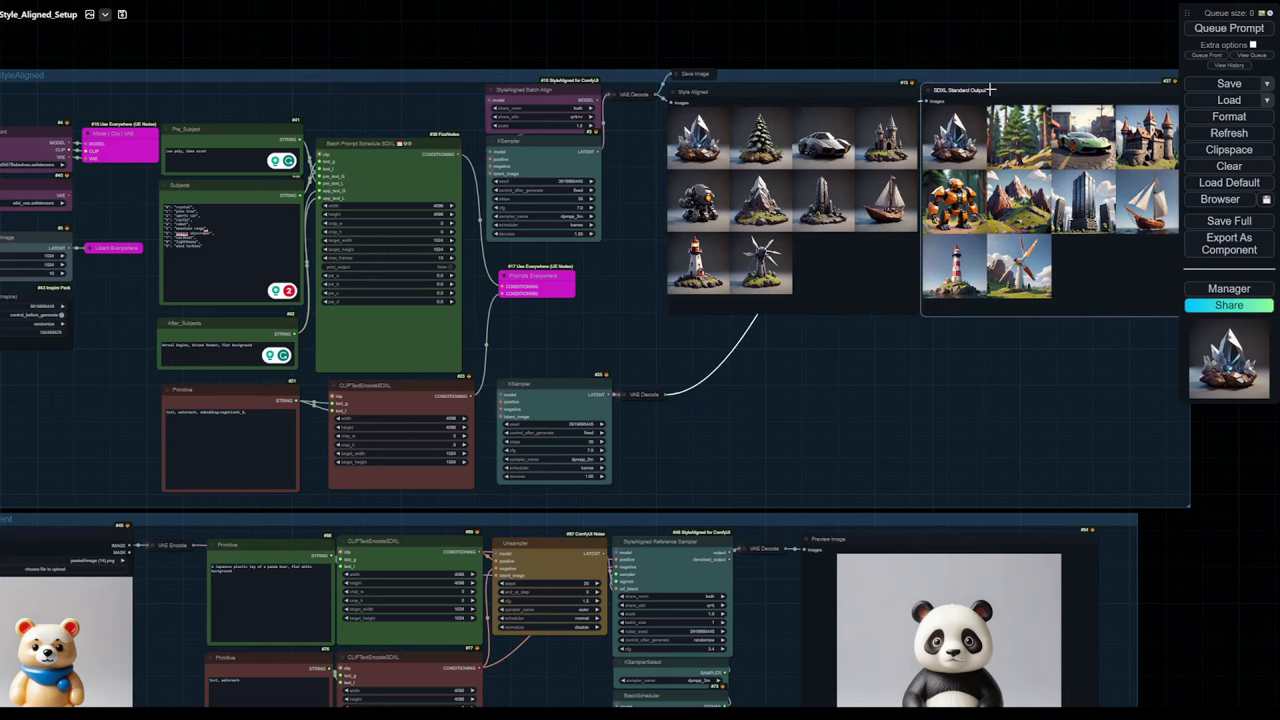
drag(754, 457, 765, 376)
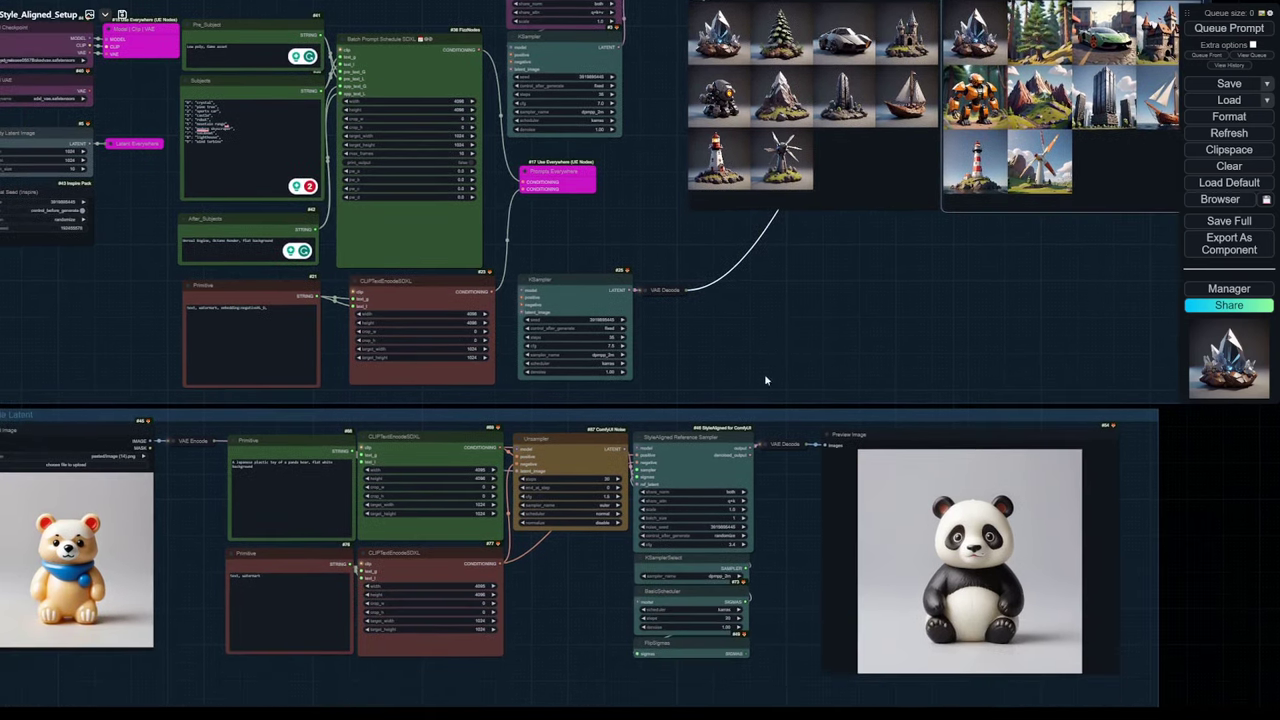
click(75, 530)
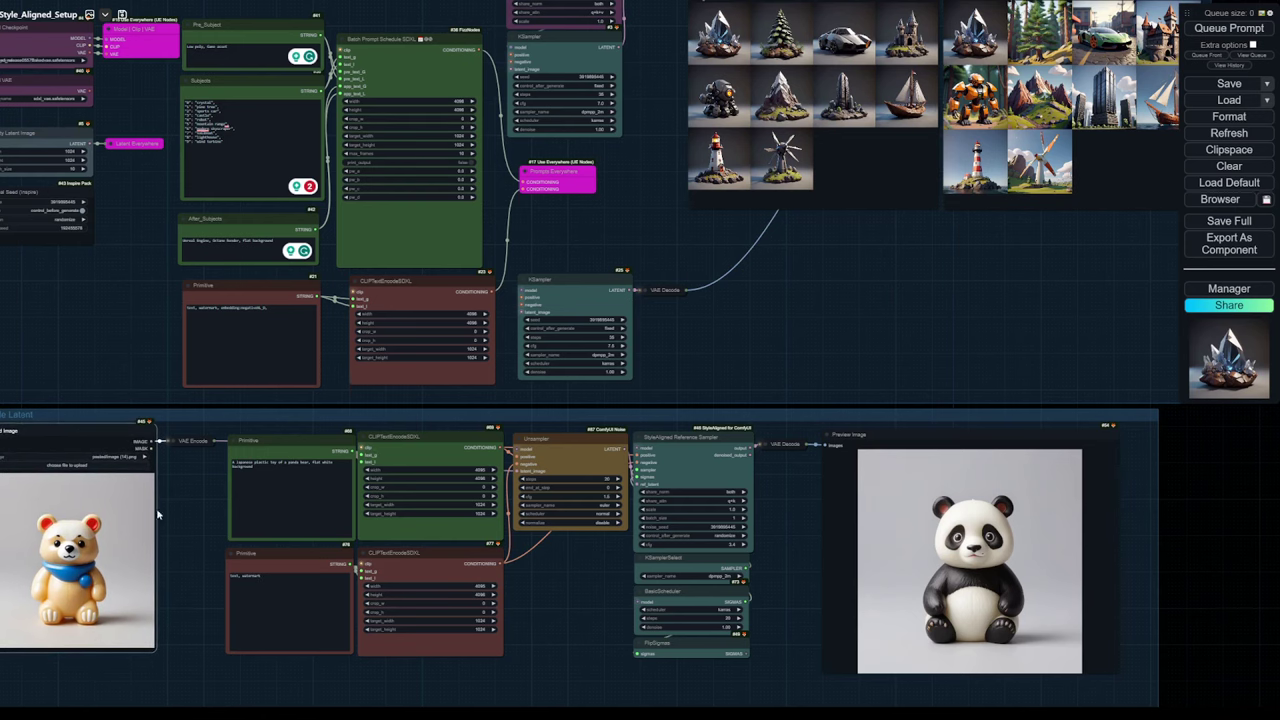
drag(881, 308, 835, 412)
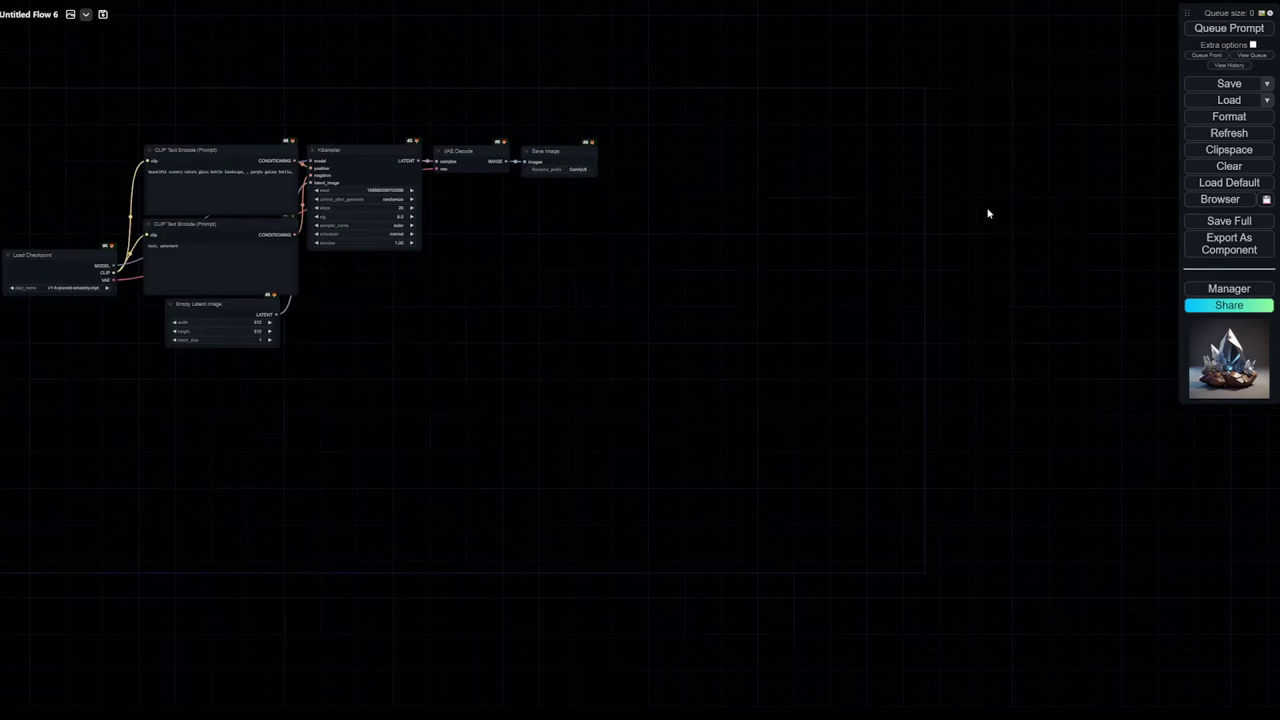
Delete all the default nodes from the Untitled Flow 6 workflow
scroll(560, 304, up, 3)
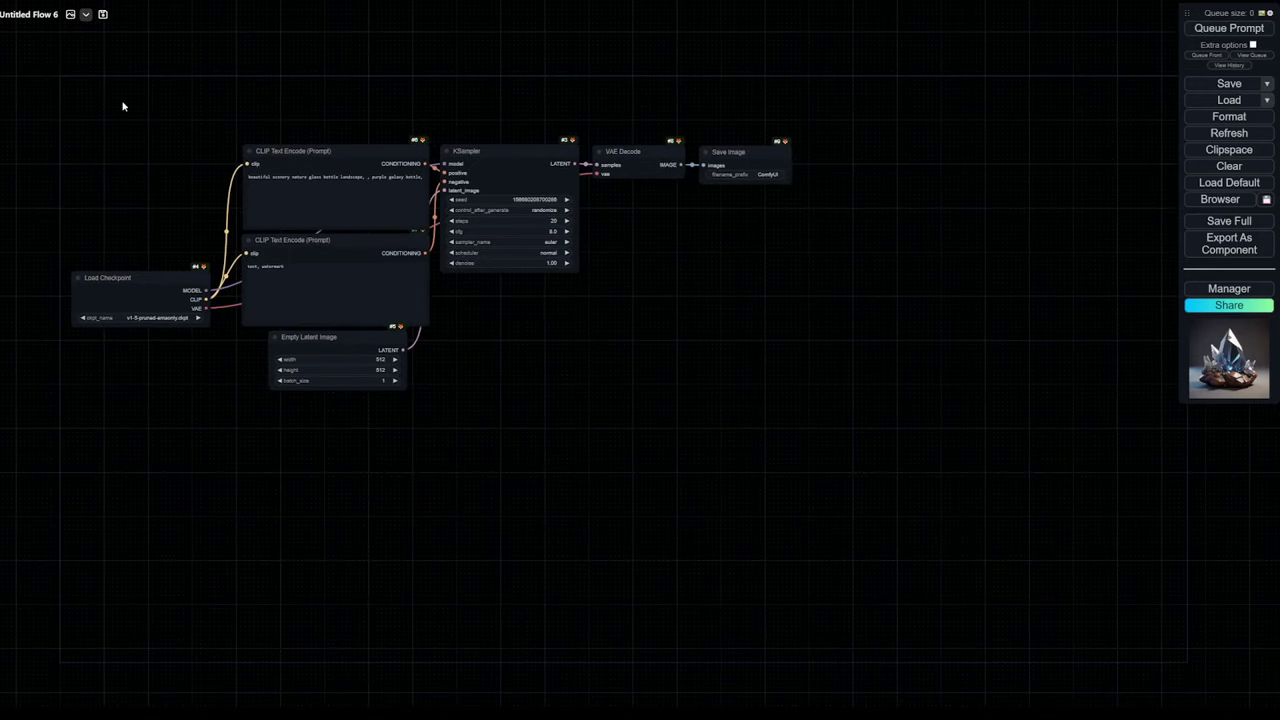
drag(123, 106, 704, 437)
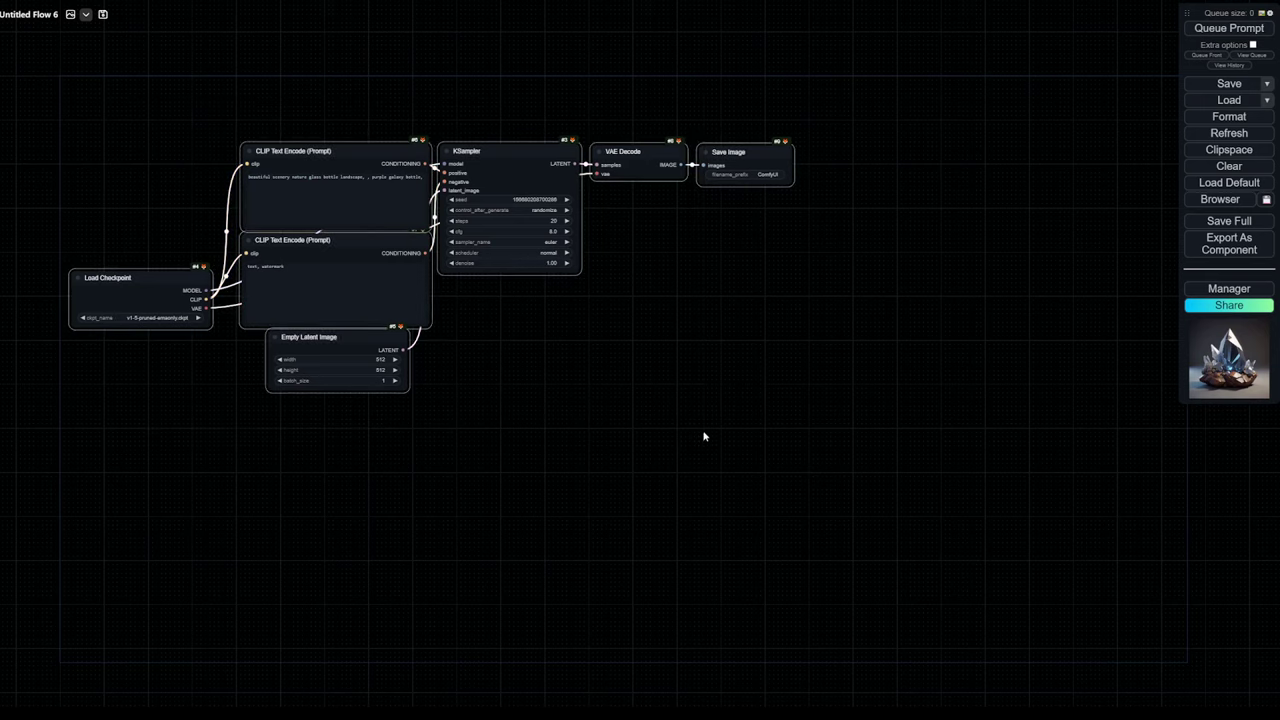
key(Delete)
Add a Load Checkpoint node and set its checkpoint to SDXL\dynavisionXLAllInOneStylized_release0557Bakedvae.safetensors
double_click(122, 128)
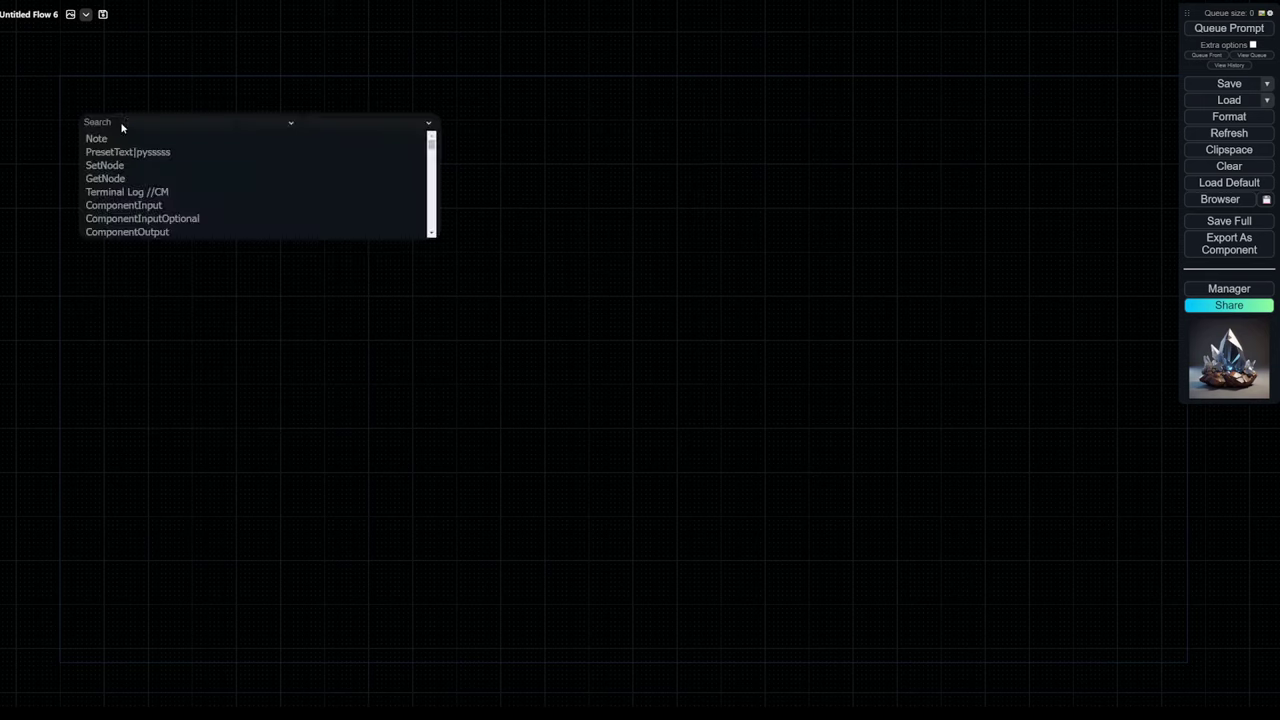
text(load)
key(Return)
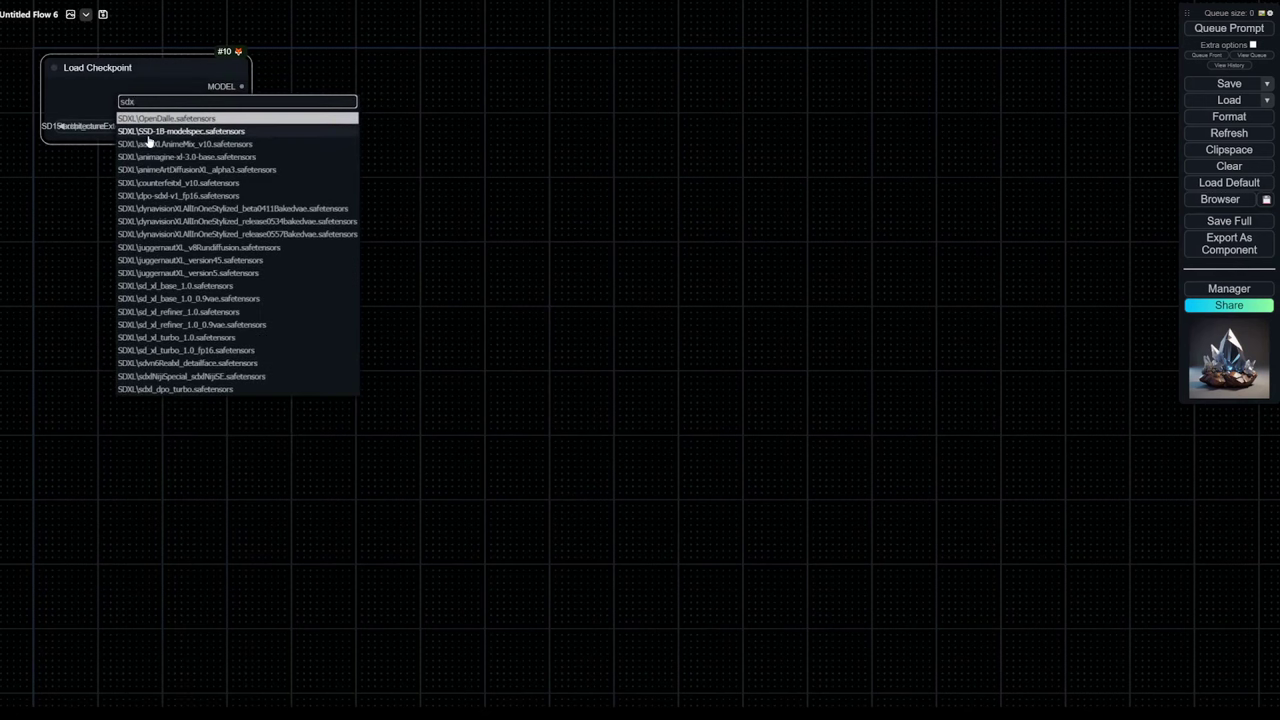
click(231, 236)
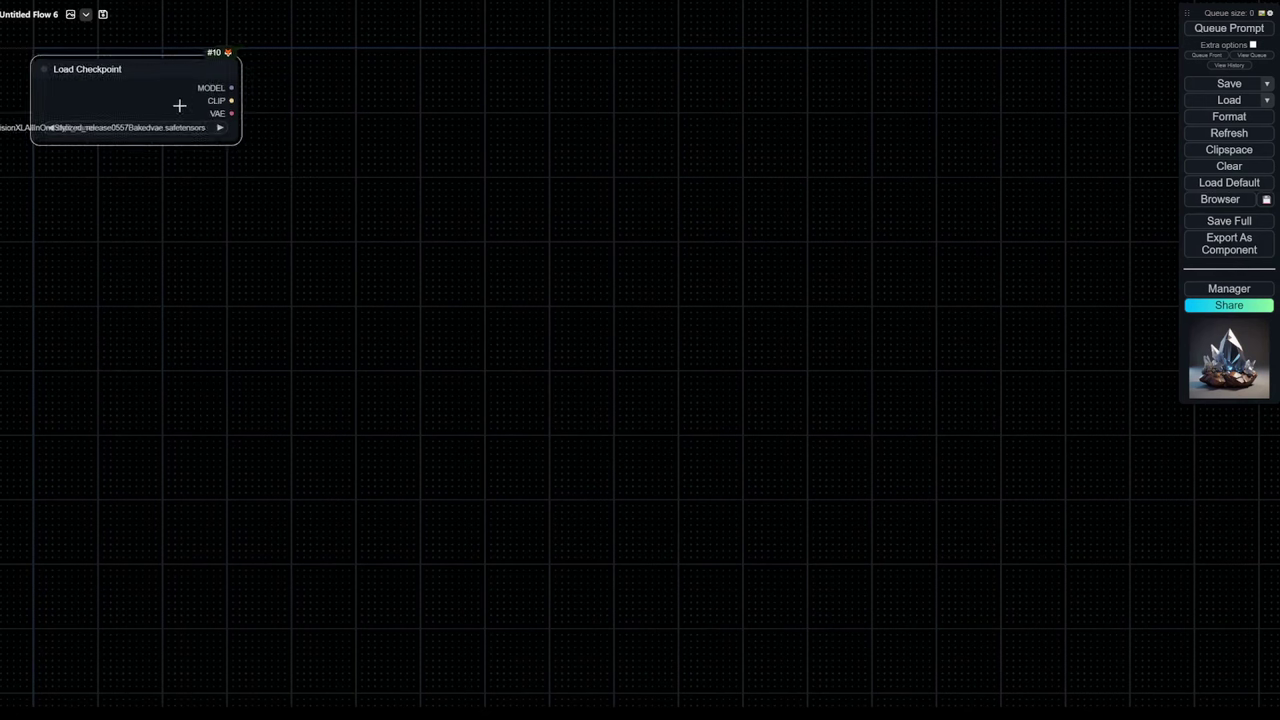
Add a Load VAE node and place it directly beneath the Load Checkpoint node
double_click(126, 189)
text(loadva)
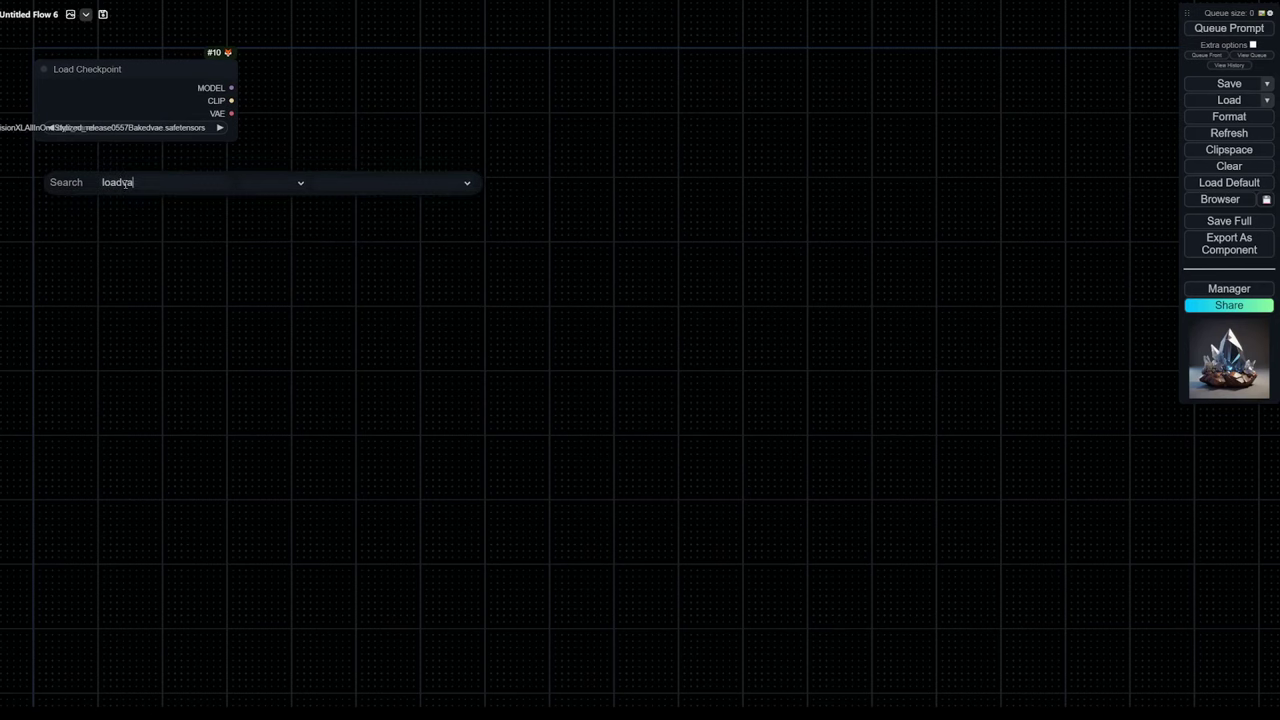
key(BackSpace)
key(BackSpace)
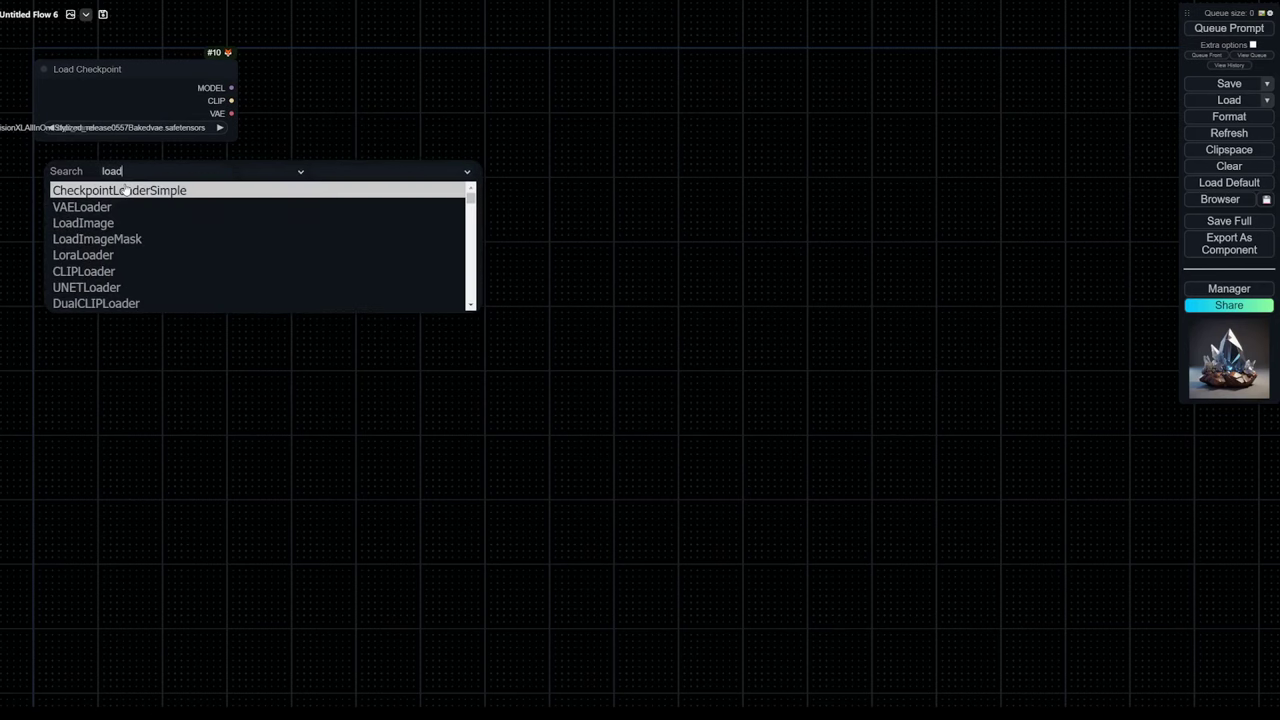
click(126, 208)
drag(255, 182, 166, 162)
Colour the Load Checkpoint and Load VAE nodes purple together
drag(176, 37, 171, 243)
right_click(185, 150)
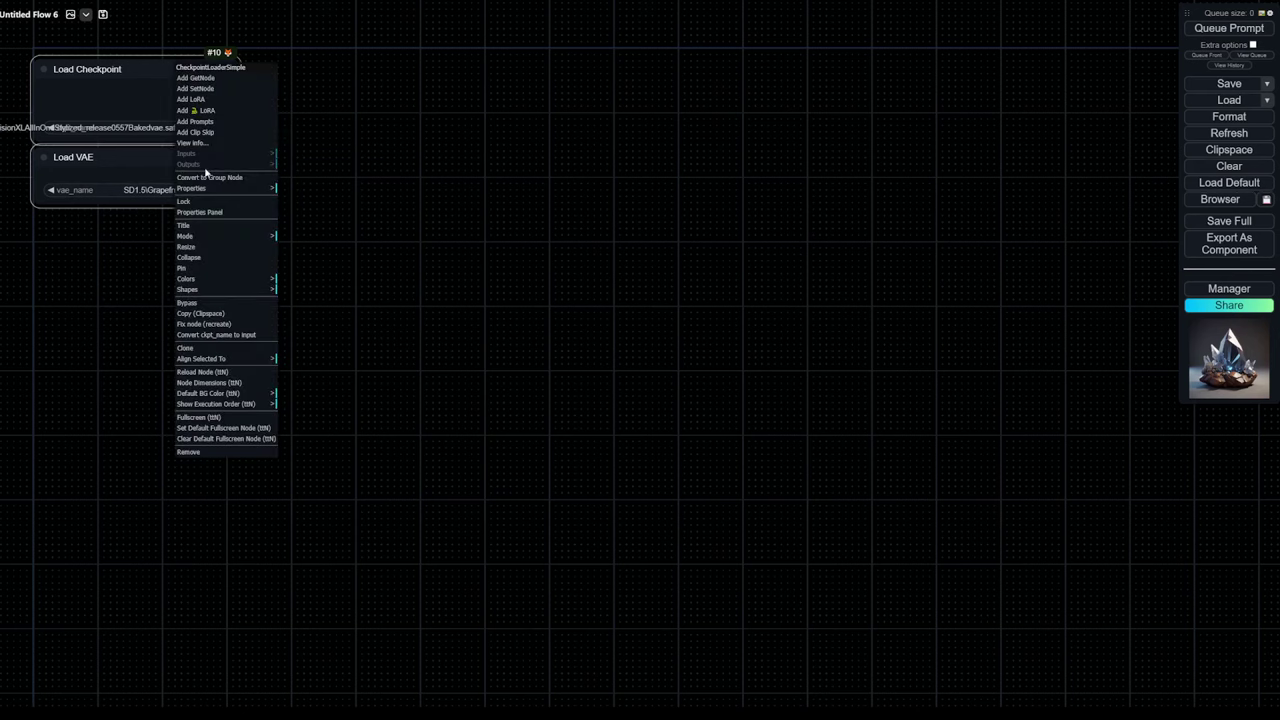
right_click(165, 70)
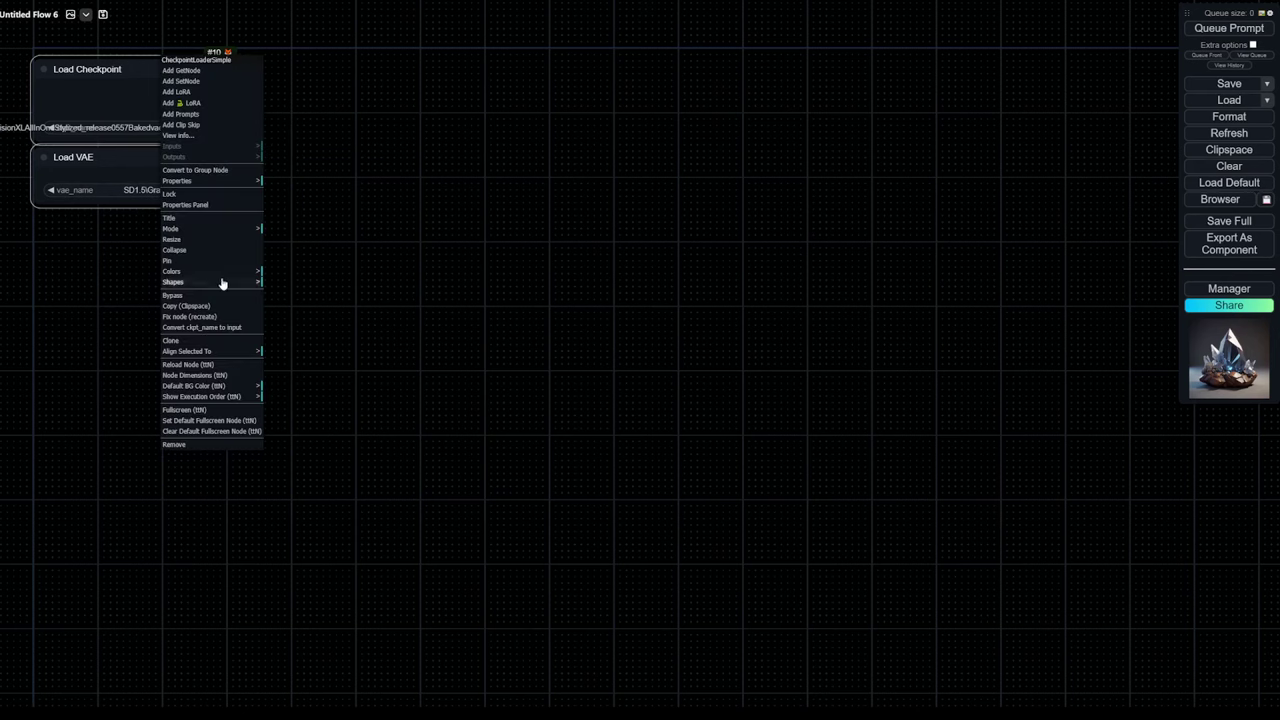
right_click(159, 62)
click(168, 263)
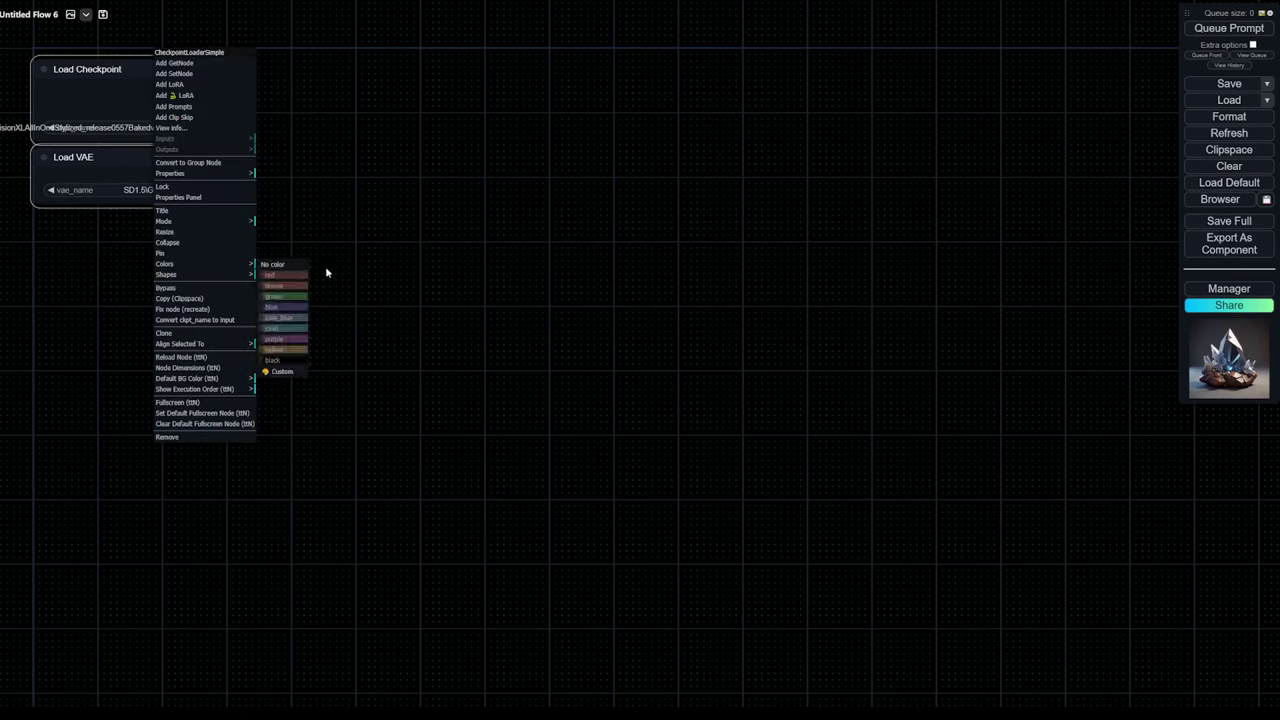
click(285, 338)
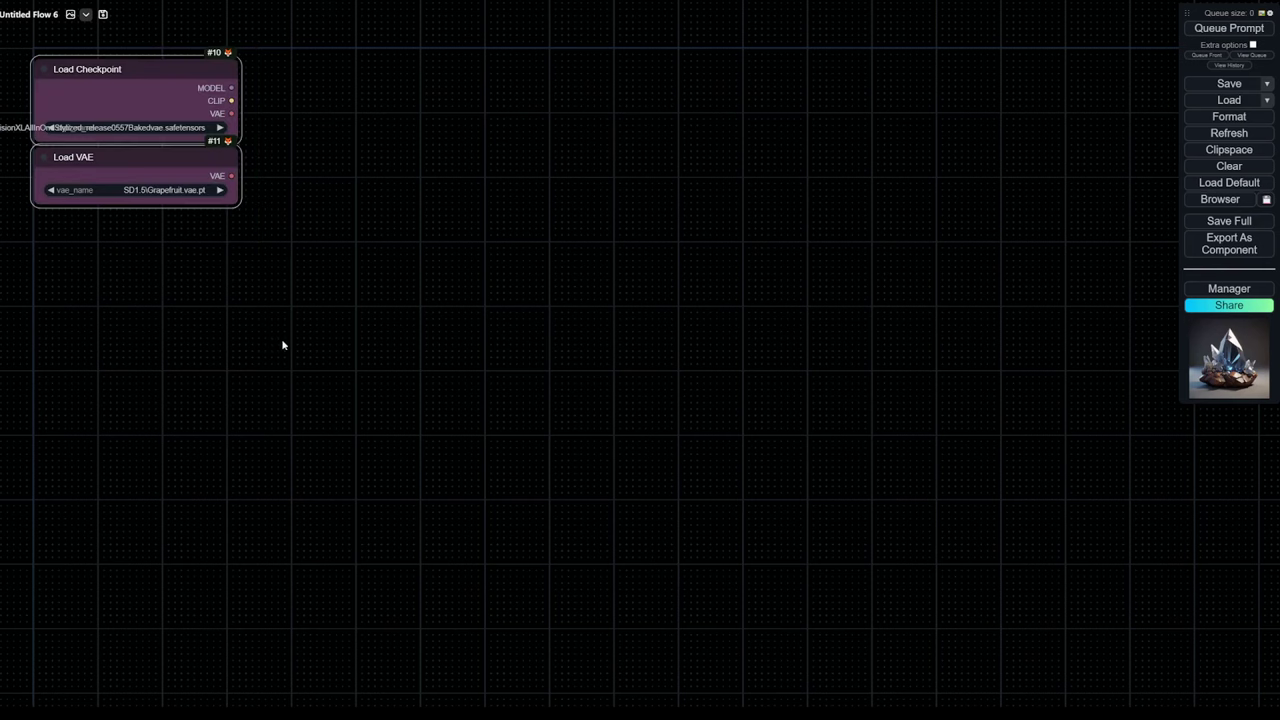
Add an Anything Everywhere3 node beside Load Checkpoint and connect the checkpoint's MODEL, CLIP and VAE outputs to it
double_click(312, 138)
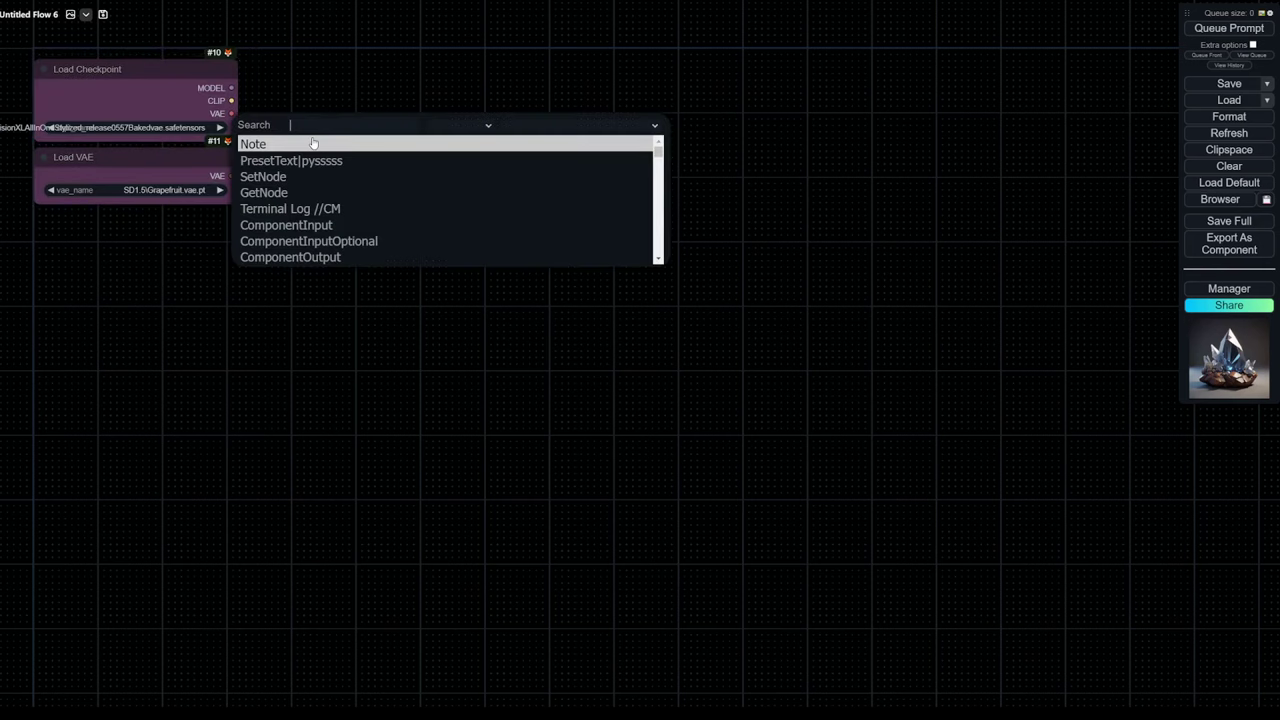
text(ever)
click(322, 179)
drag(343, 127, 279, 126)
drag(311, 82, 291, 76)
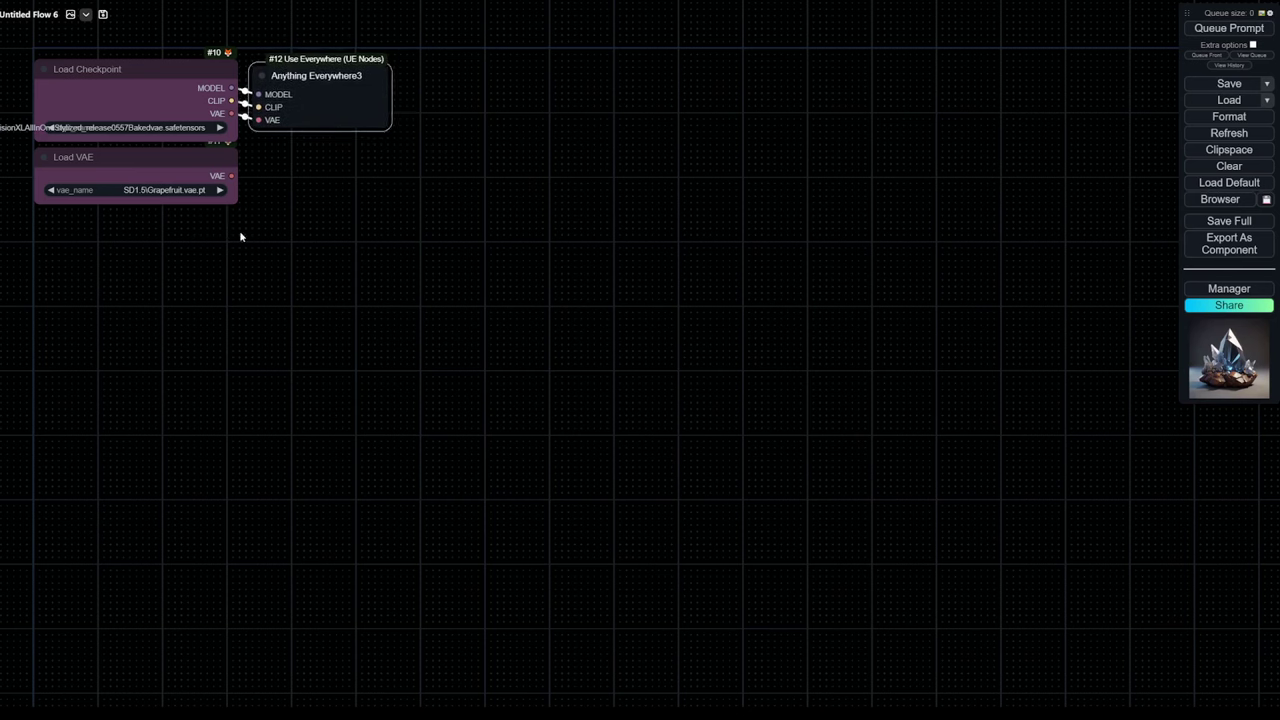
Set the Load VAE node's vae_name to sdxl_vae.safetensors
click(190, 157)
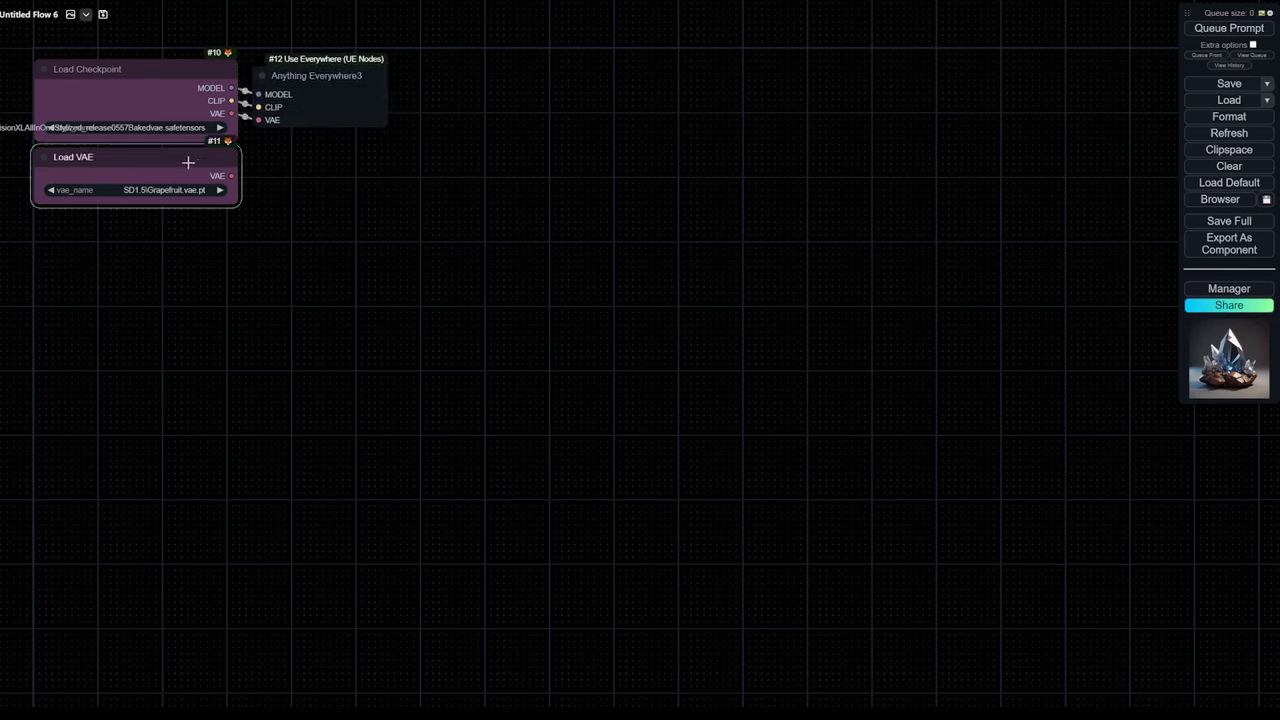
click(185, 190)
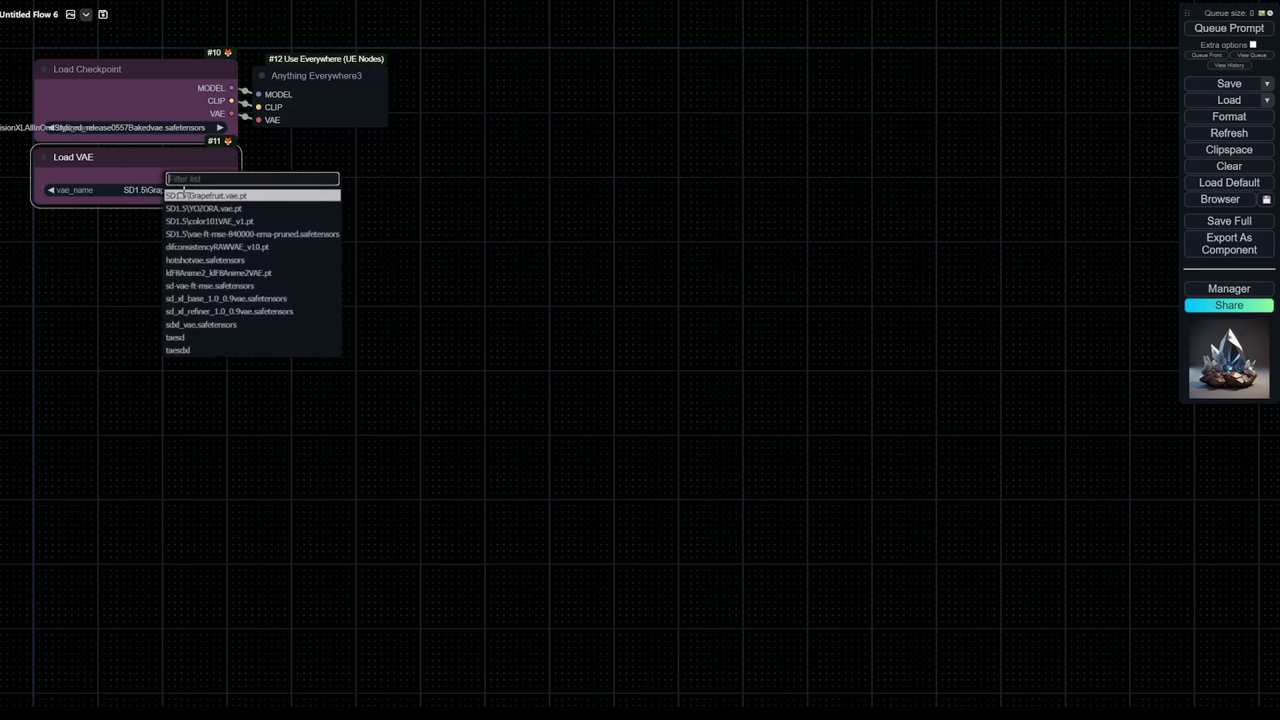
click(213, 325)
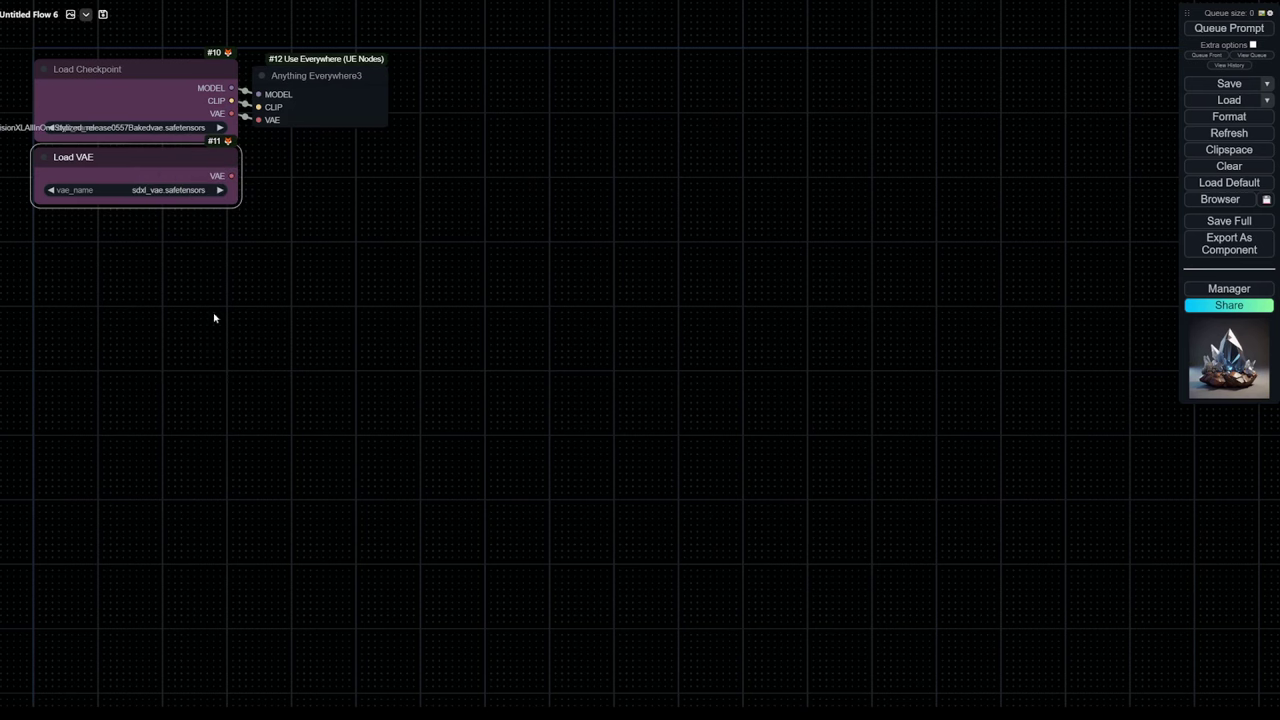
click(300, 213)
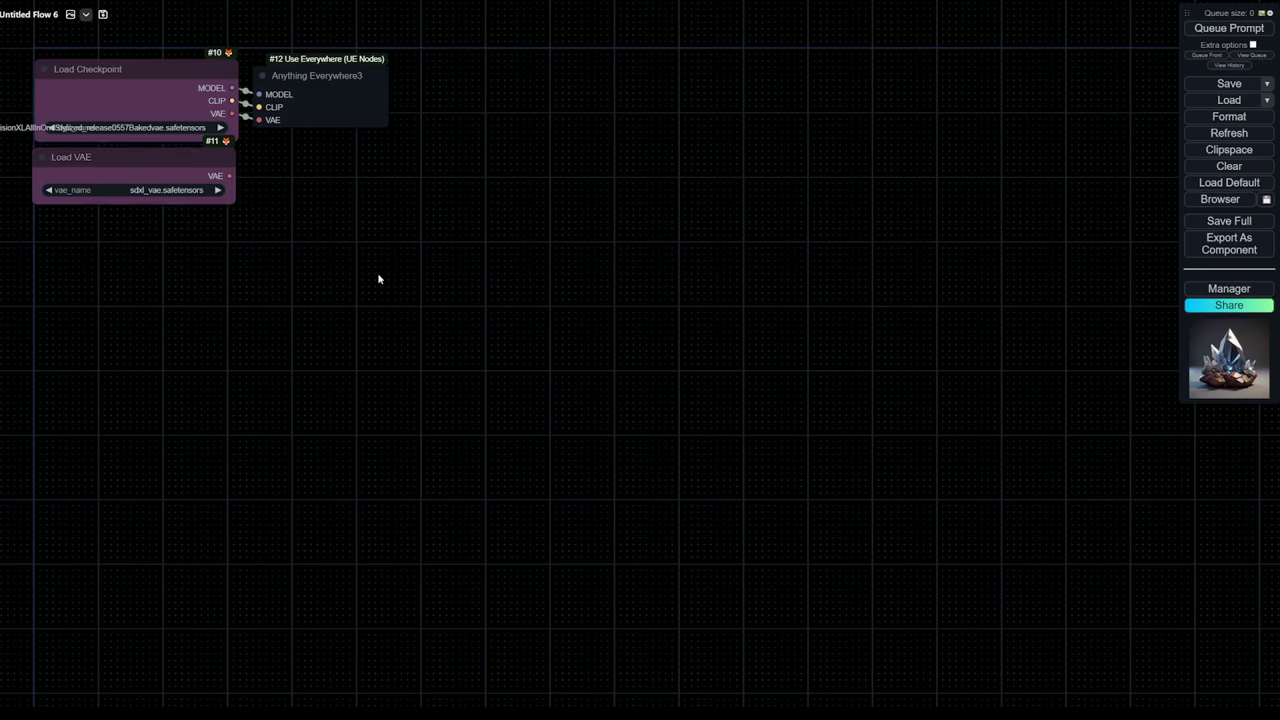
Add an SDXL Empty Latent Image node beneath the Load VAE node and set its resolution to 1024 x 1024 (1.00)
double_click(90, 266)
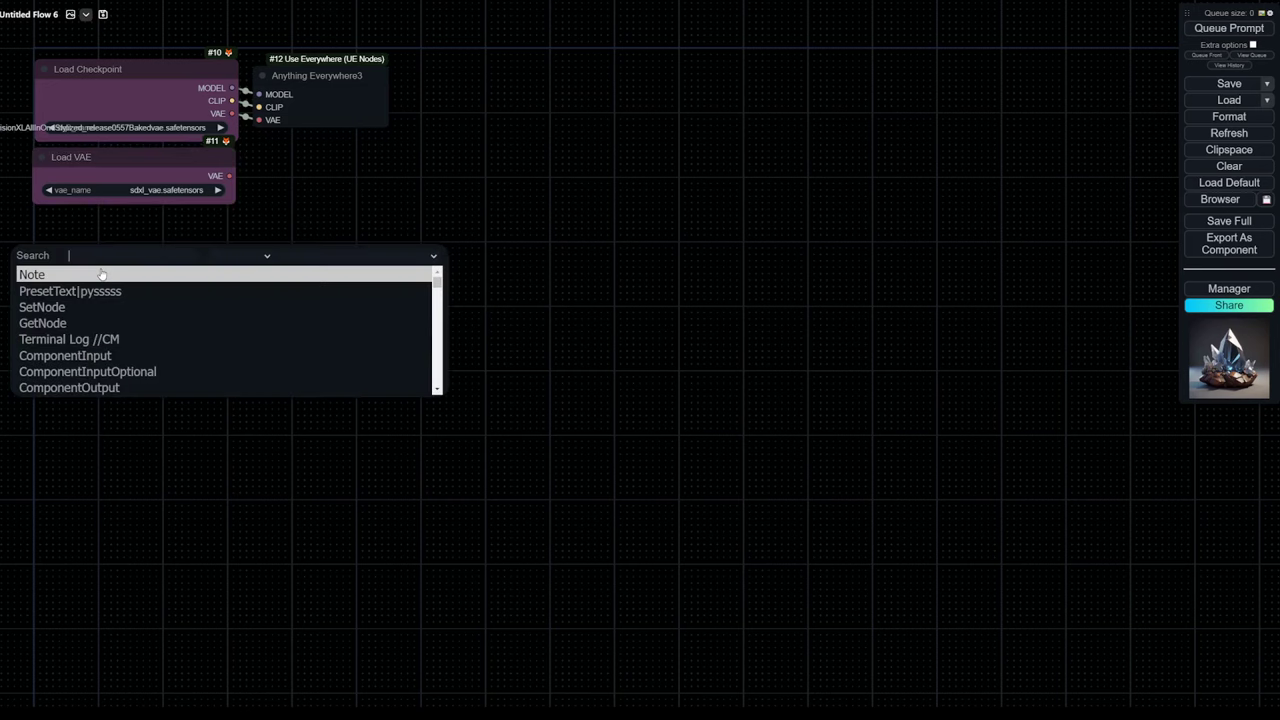
text(empty)
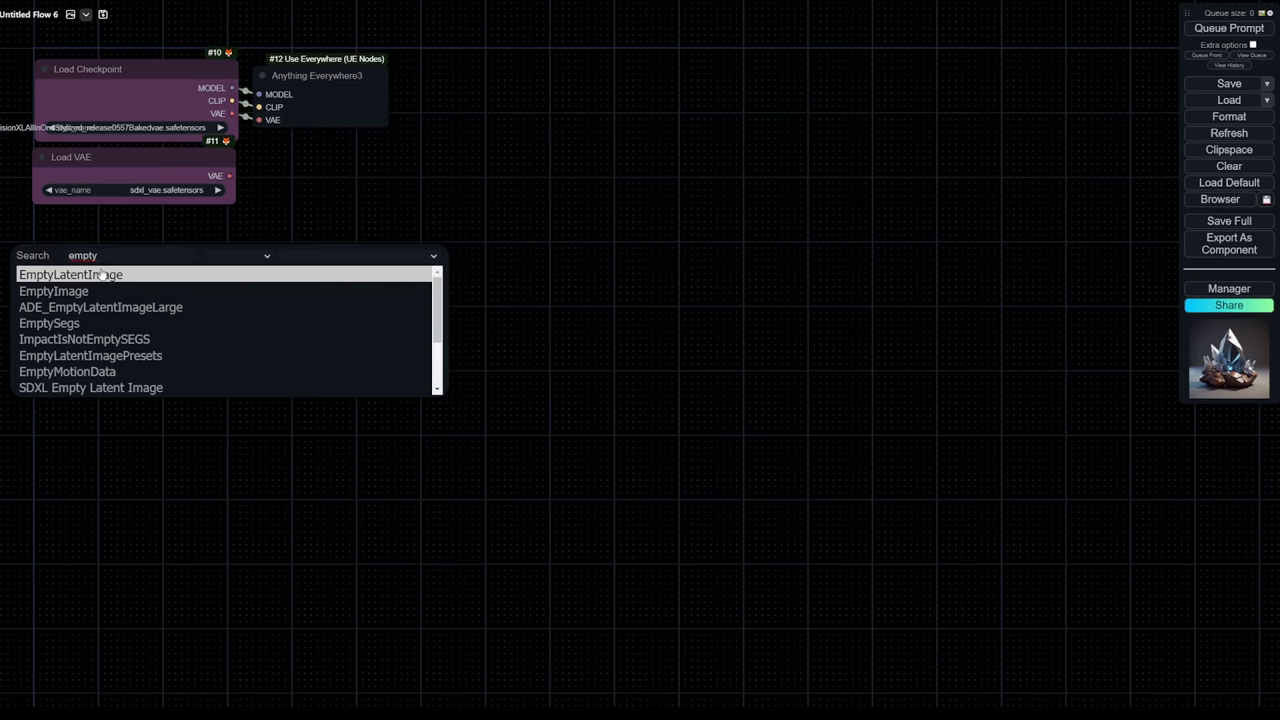
click(127, 387)
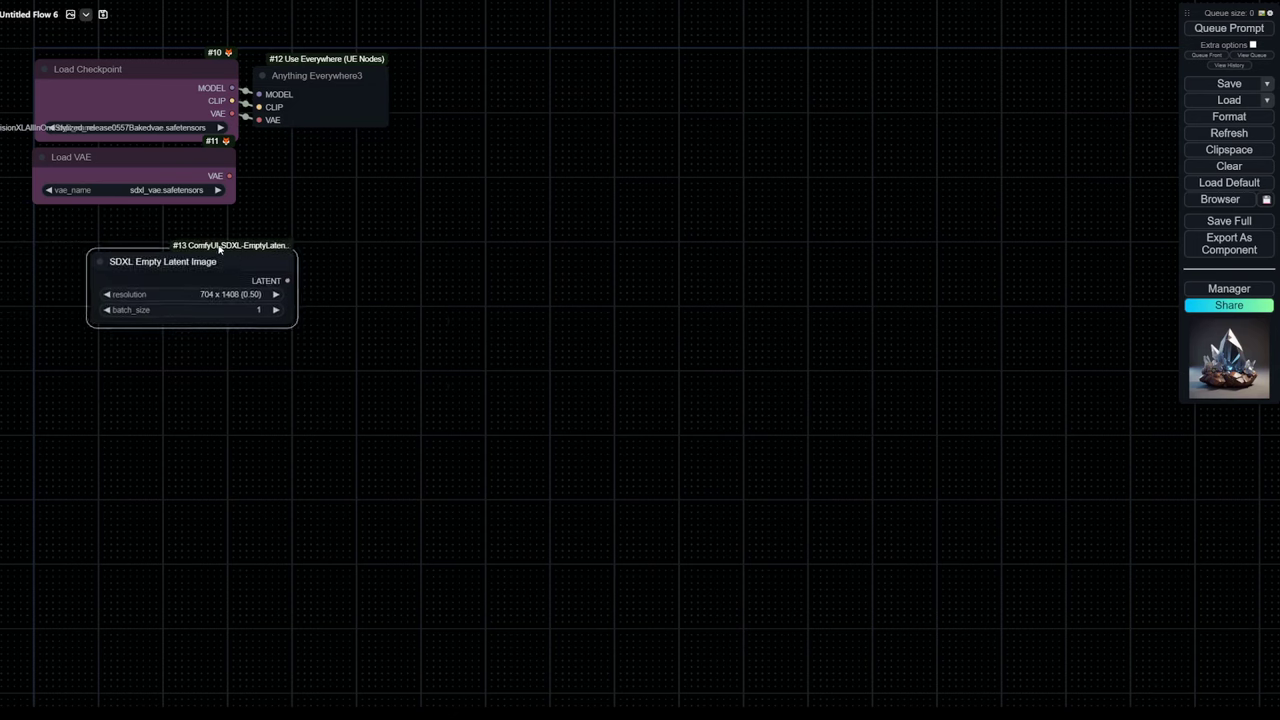
drag(230, 255, 171, 240)
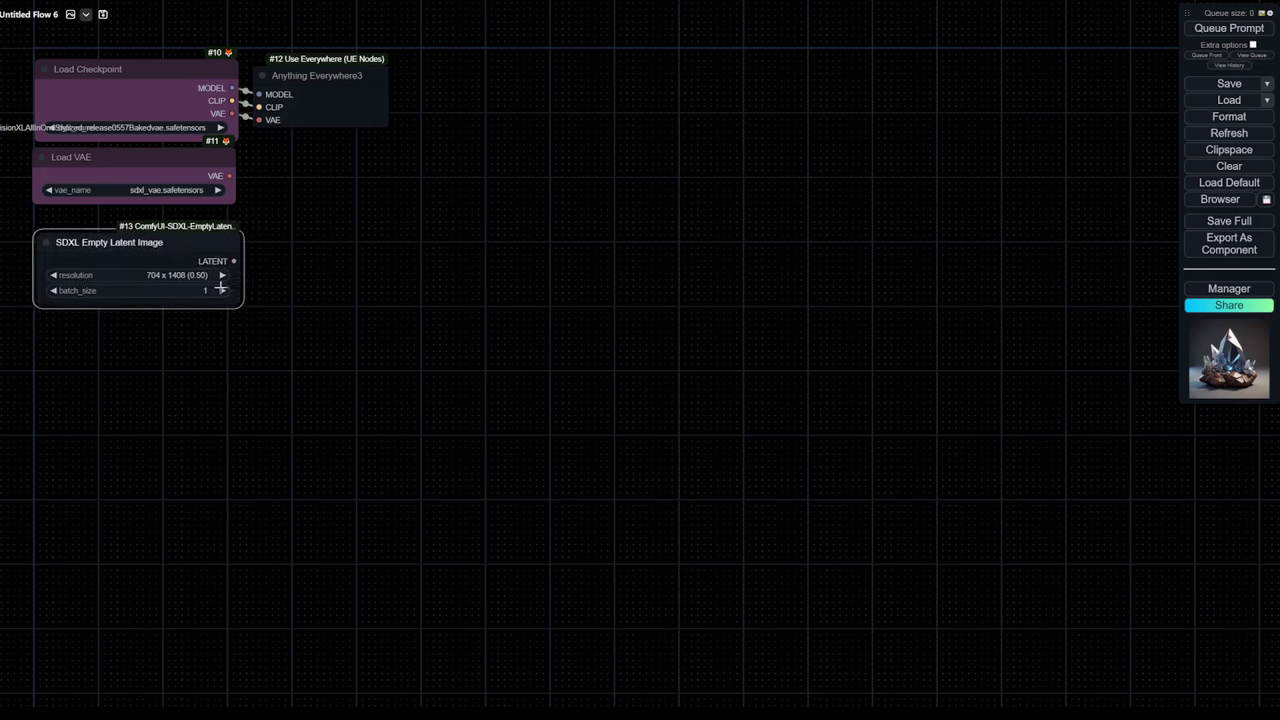
click(188, 276)
click(205, 384)
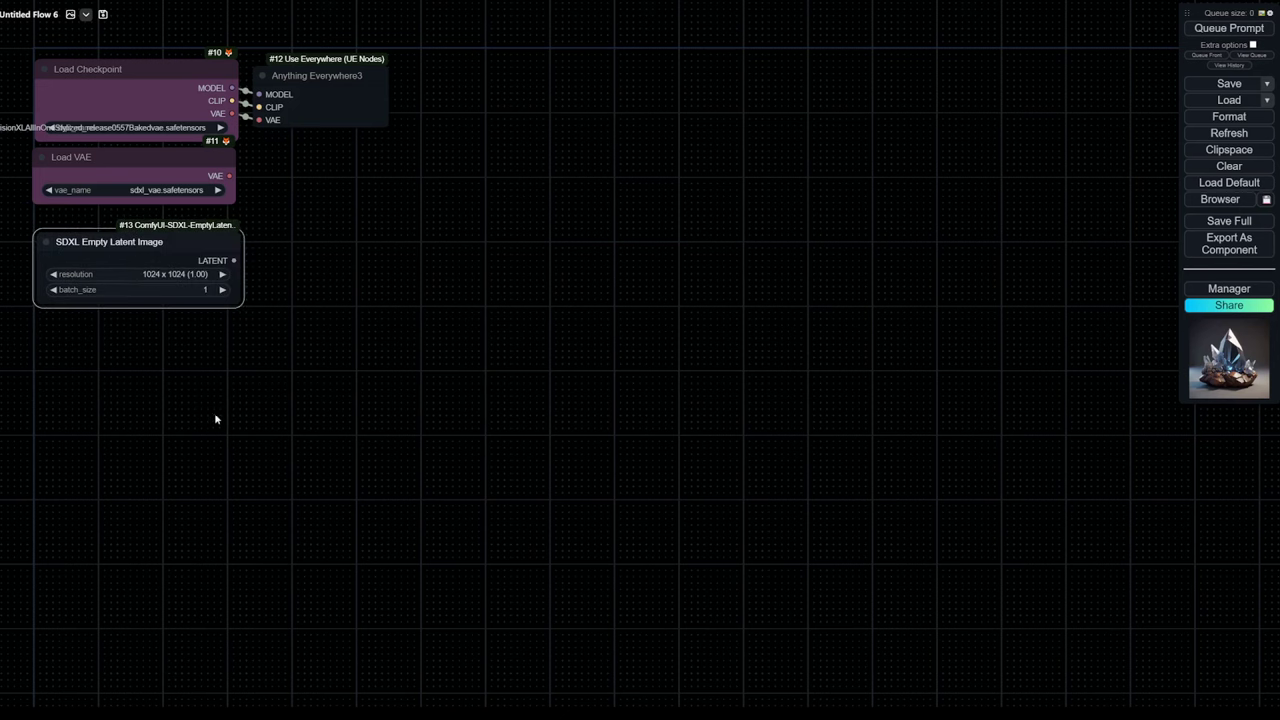
click(396, 349)
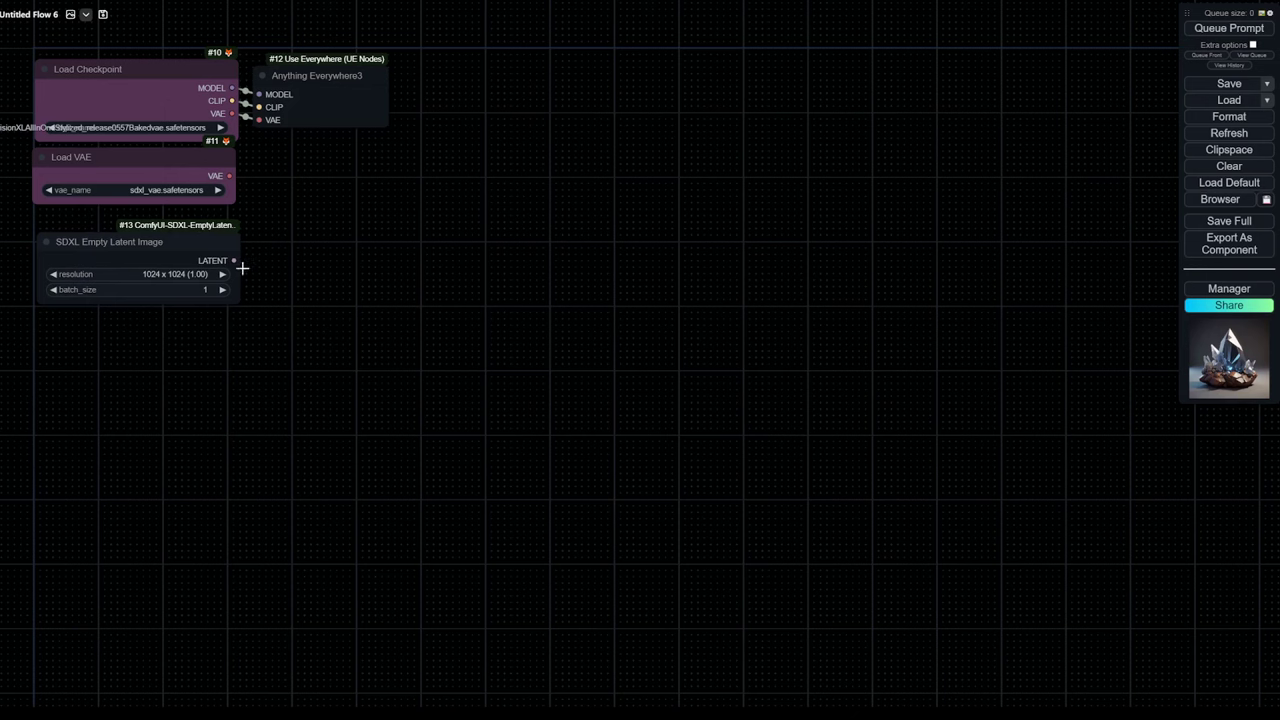
Add an Anything Everywhere node beside SDXL Empty Latent Image and connect the LATENT output to it
double_click(340, 267)
text(ever)
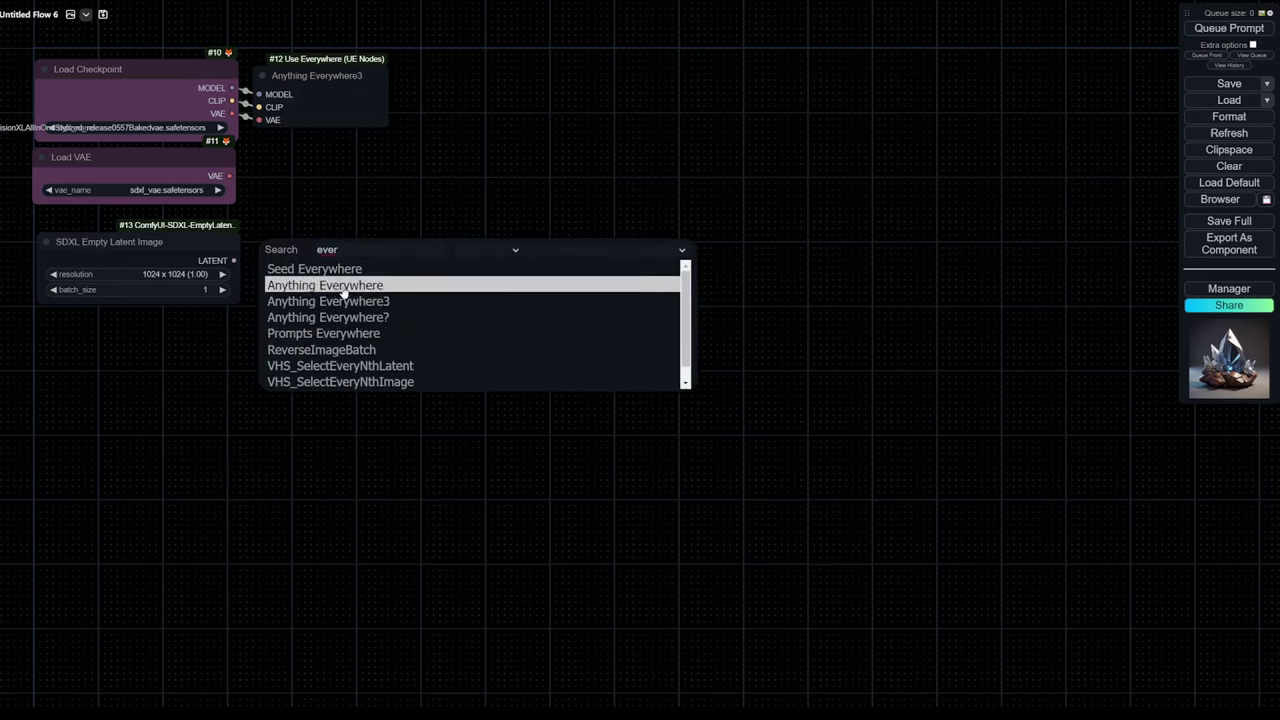
click(344, 286)
drag(365, 250, 298, 267)
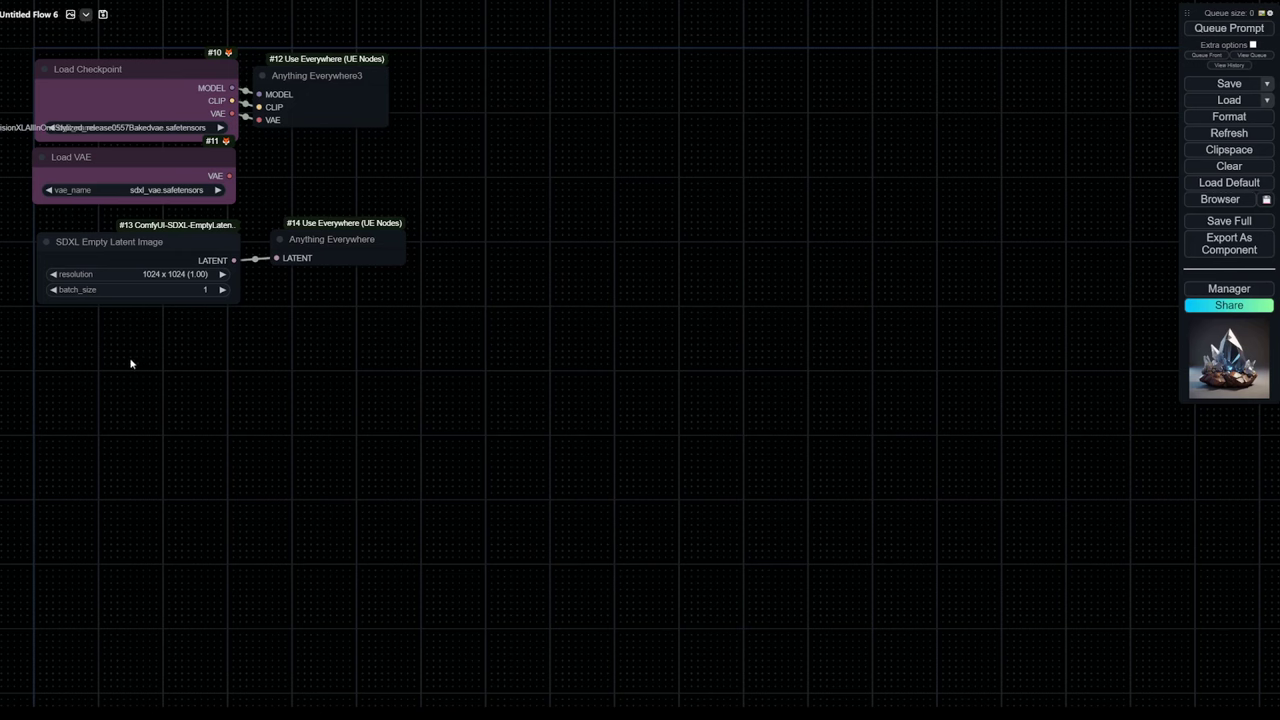
Add a GlobalSeed //Inspire node directly beneath the SDXL Empty Latent Image node
double_click(97, 372)
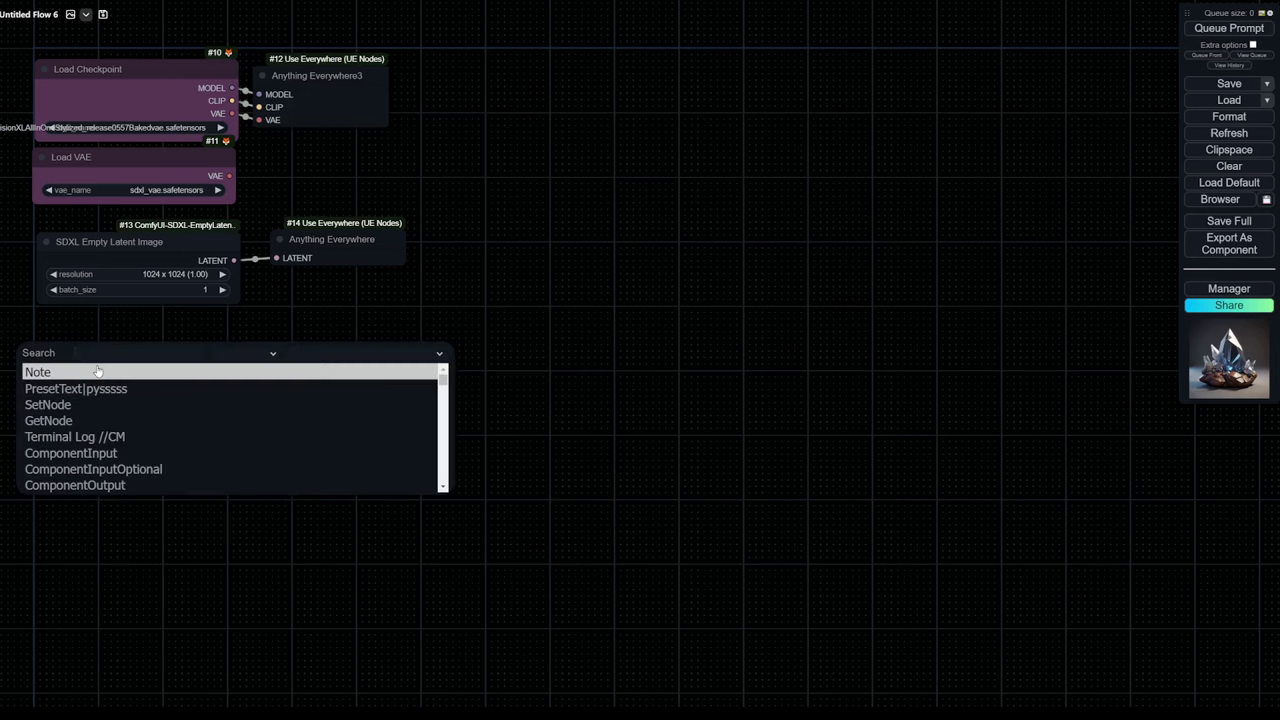
text(global)
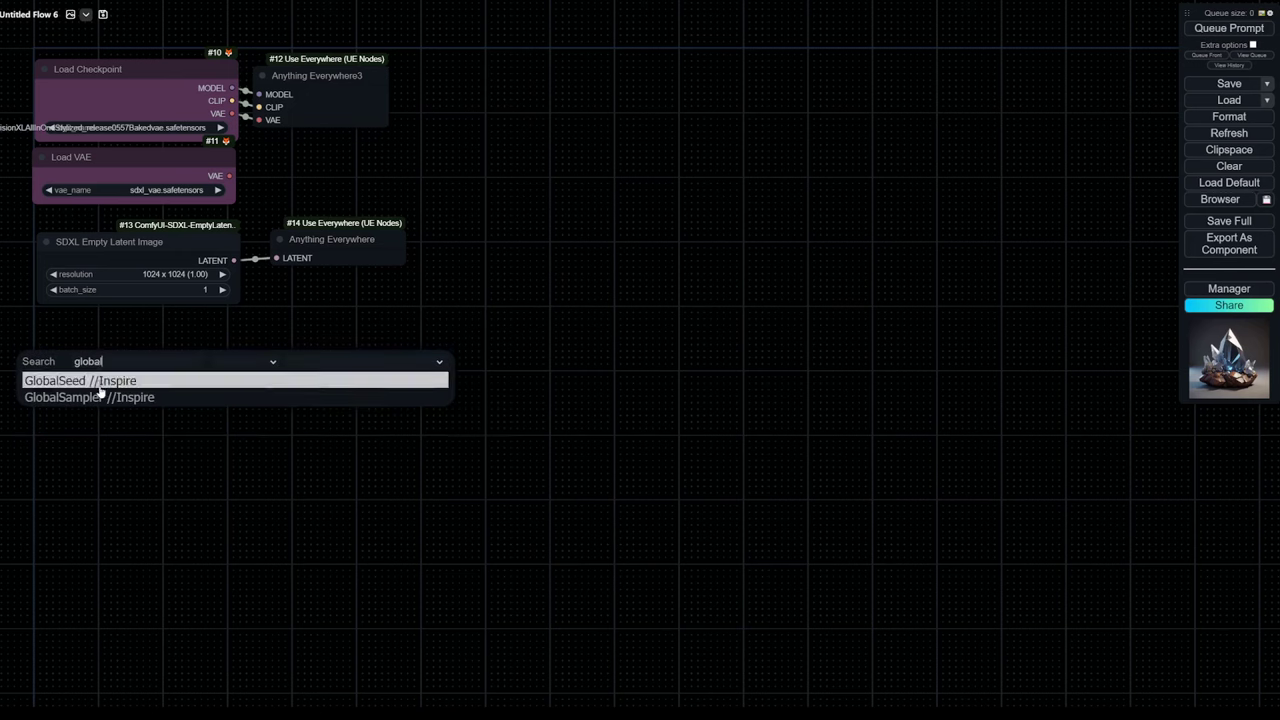
click(100, 381)
drag(169, 360, 112, 342)
Color the SDXL Empty Latent Image node pale_blue and the Global Seed node cyan, leaving a small gap between them
right_click(147, 246)
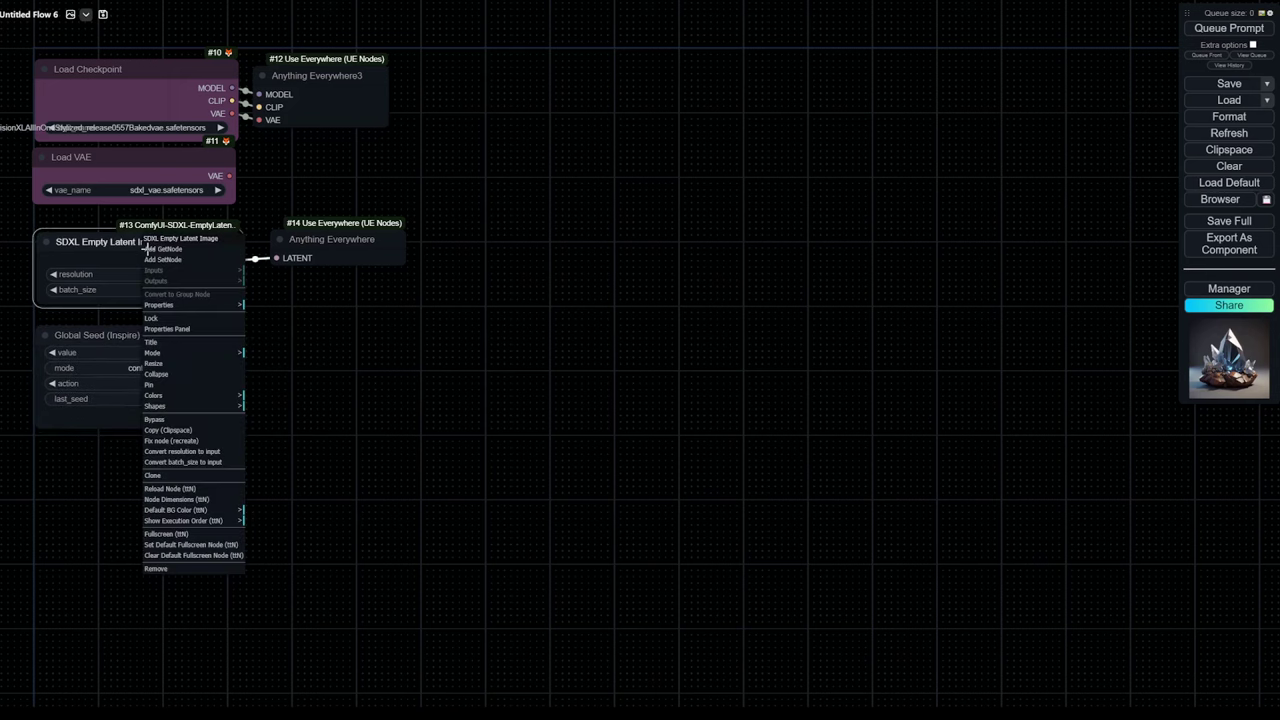
click(194, 397)
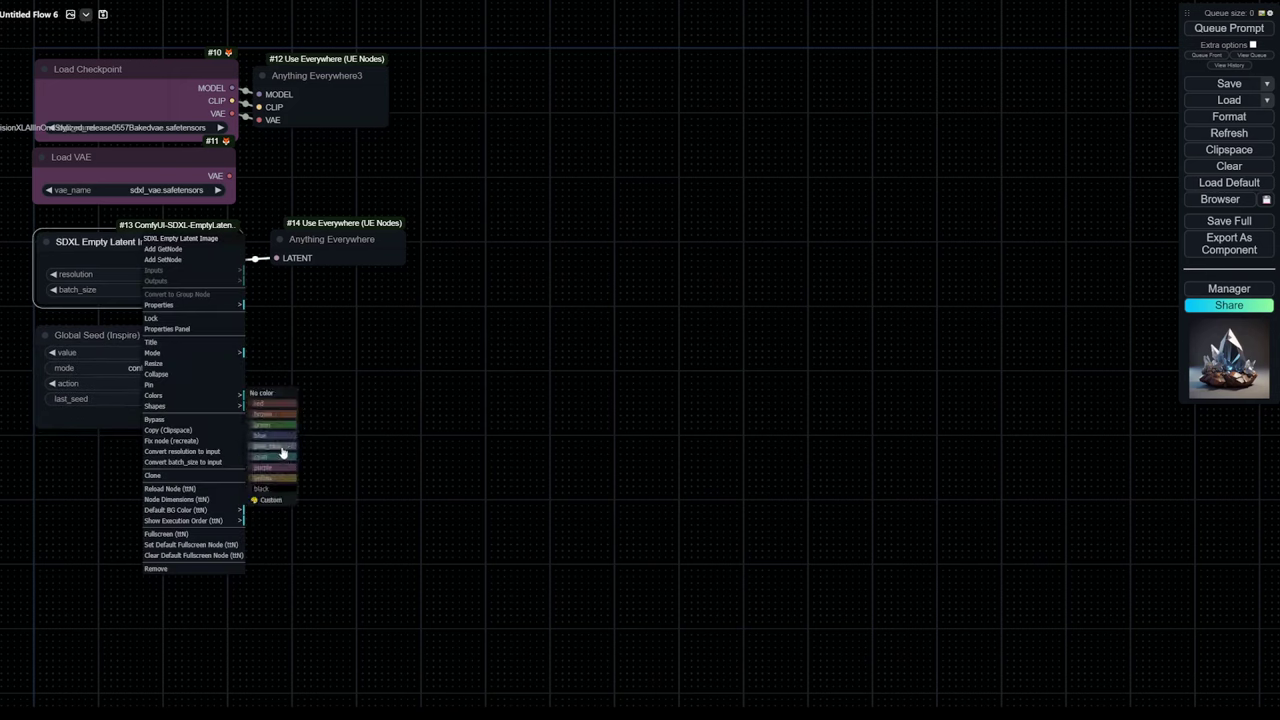
click(281, 449)
click(157, 350)
right_click(138, 330)
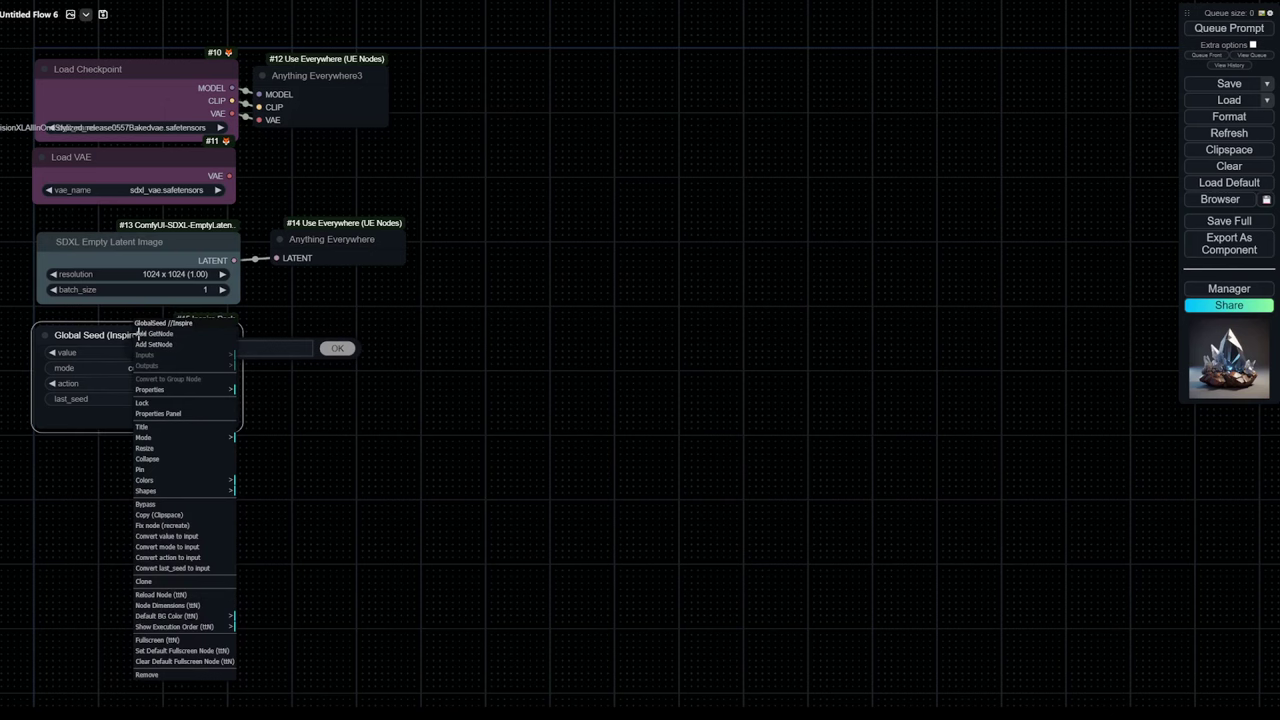
click(265, 548)
click(299, 371)
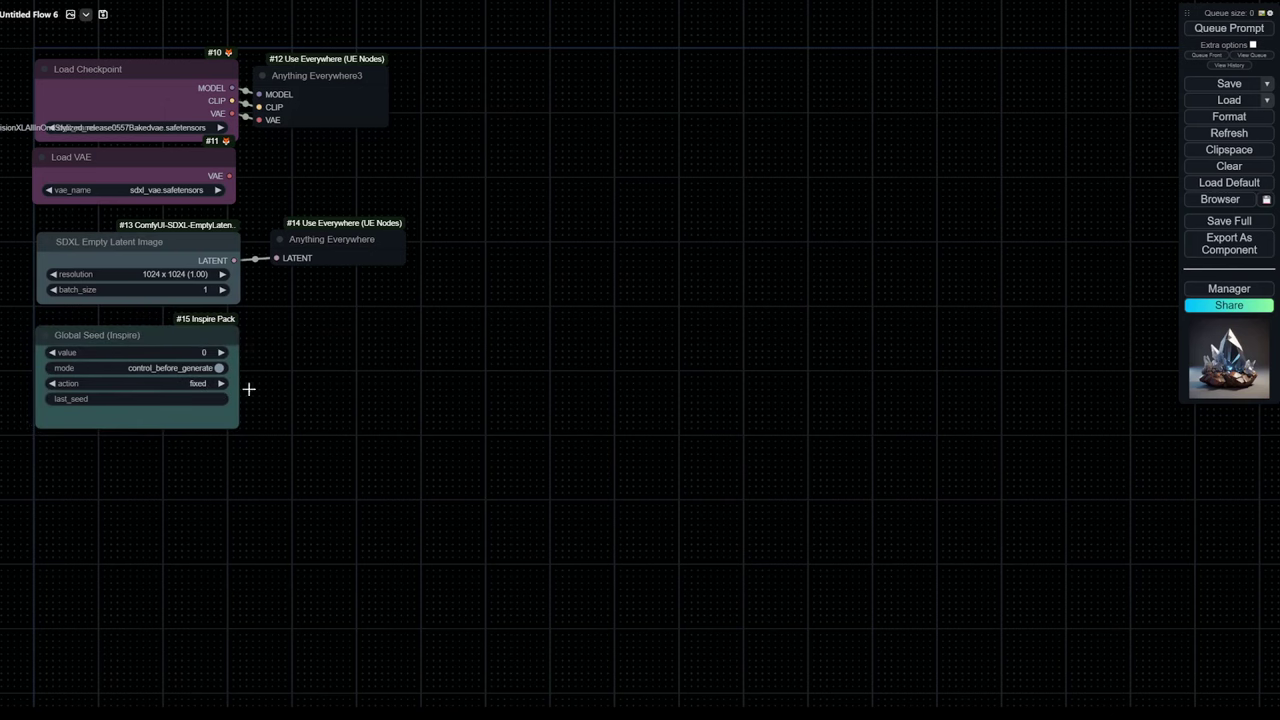
drag(176, 326, 146, 359)
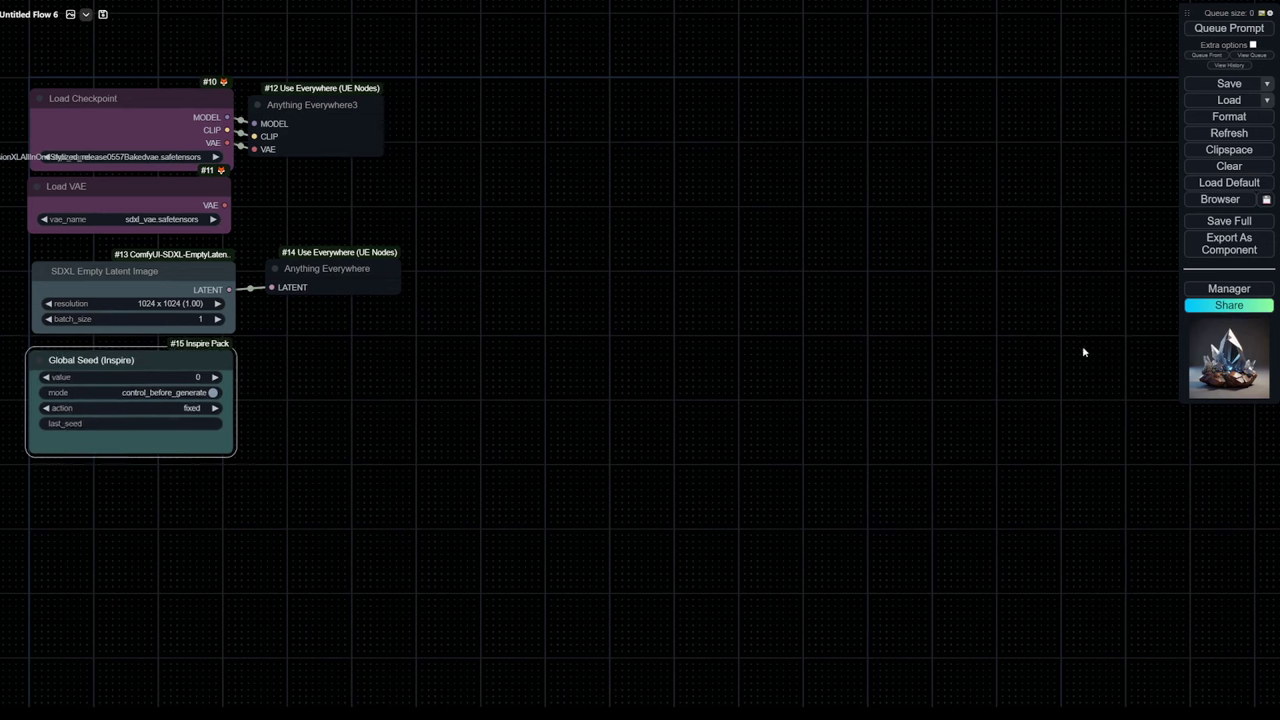
Try randomize for each node as the Global Seed action, and set it back to fixed
click(180, 408)
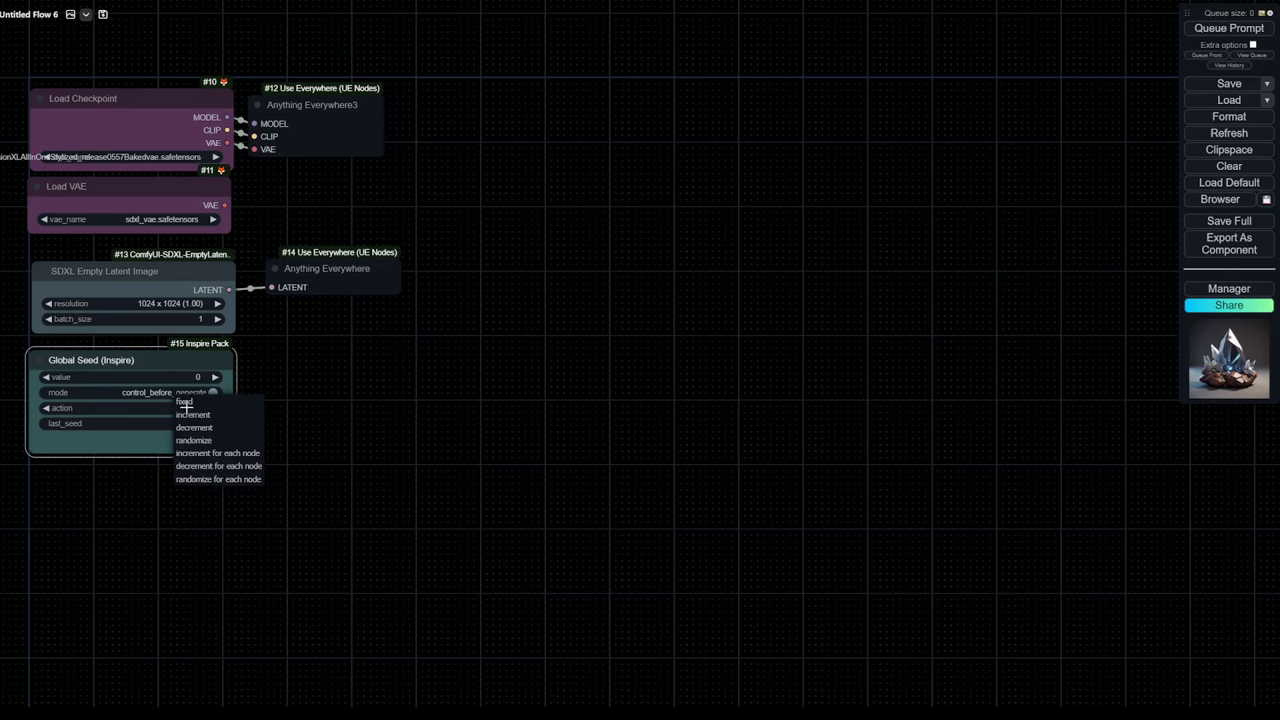
click(208, 484)
drag(497, 360, 404, 437)
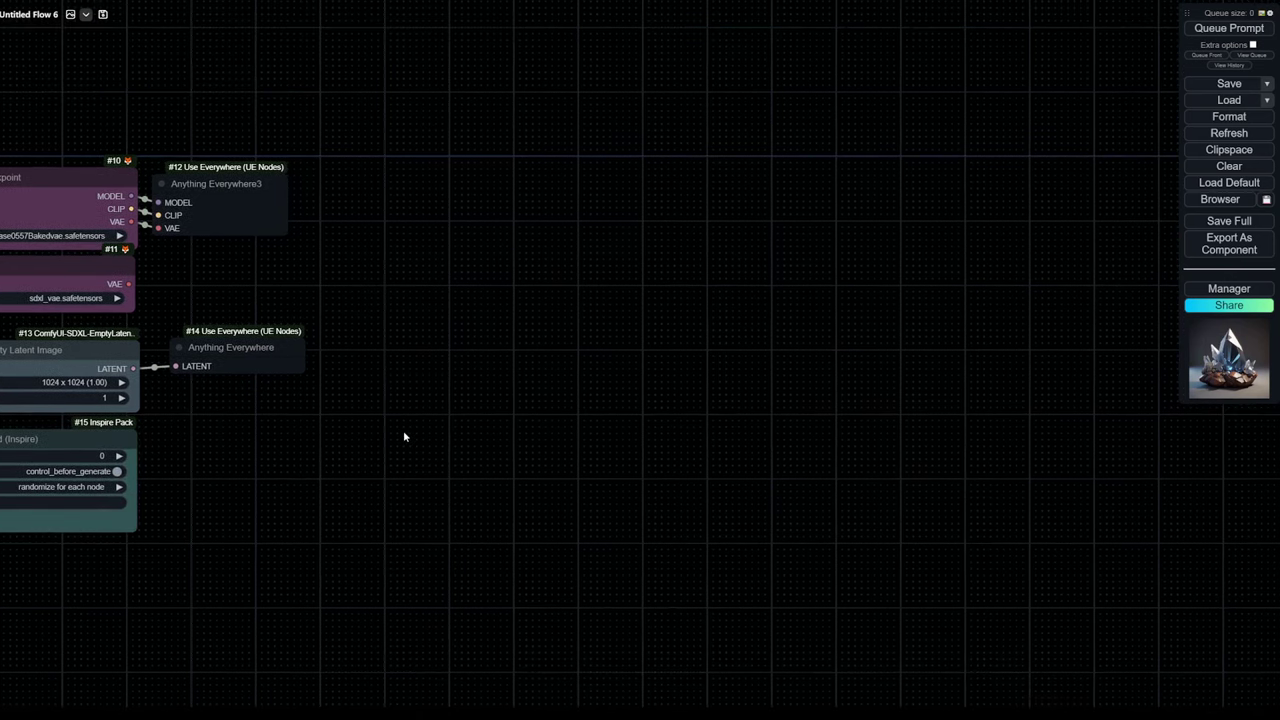
click(90, 487)
click(105, 500)
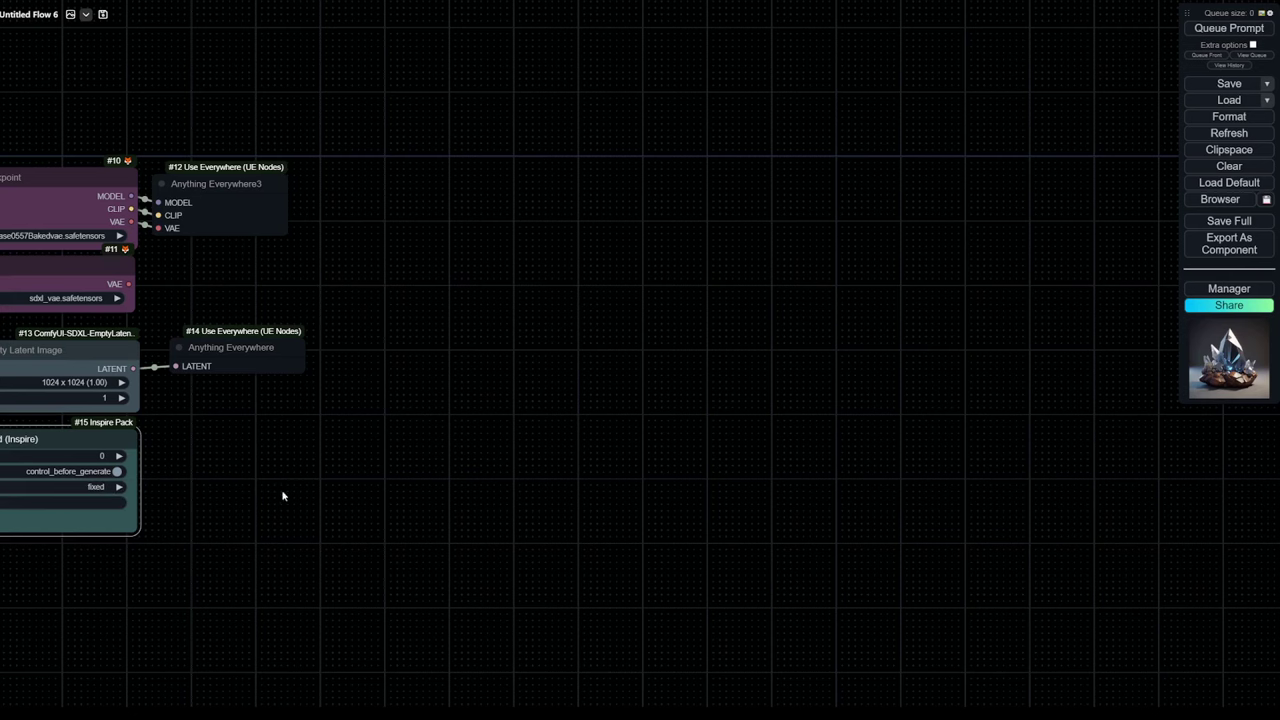
Add a BatchPromptScheduleEncodeSDXL node in the empty canvas area well to the right of the loader nodes
drag(366, 451, 465, 444)
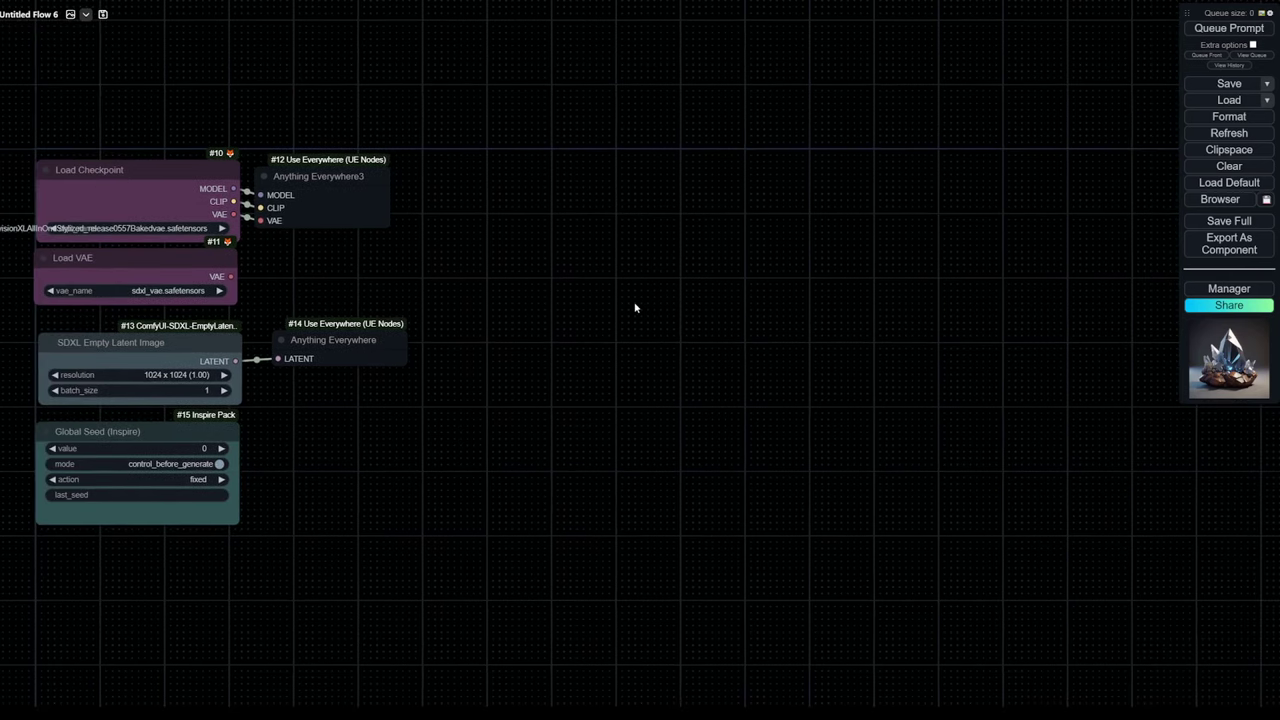
drag(622, 315, 600, 314)
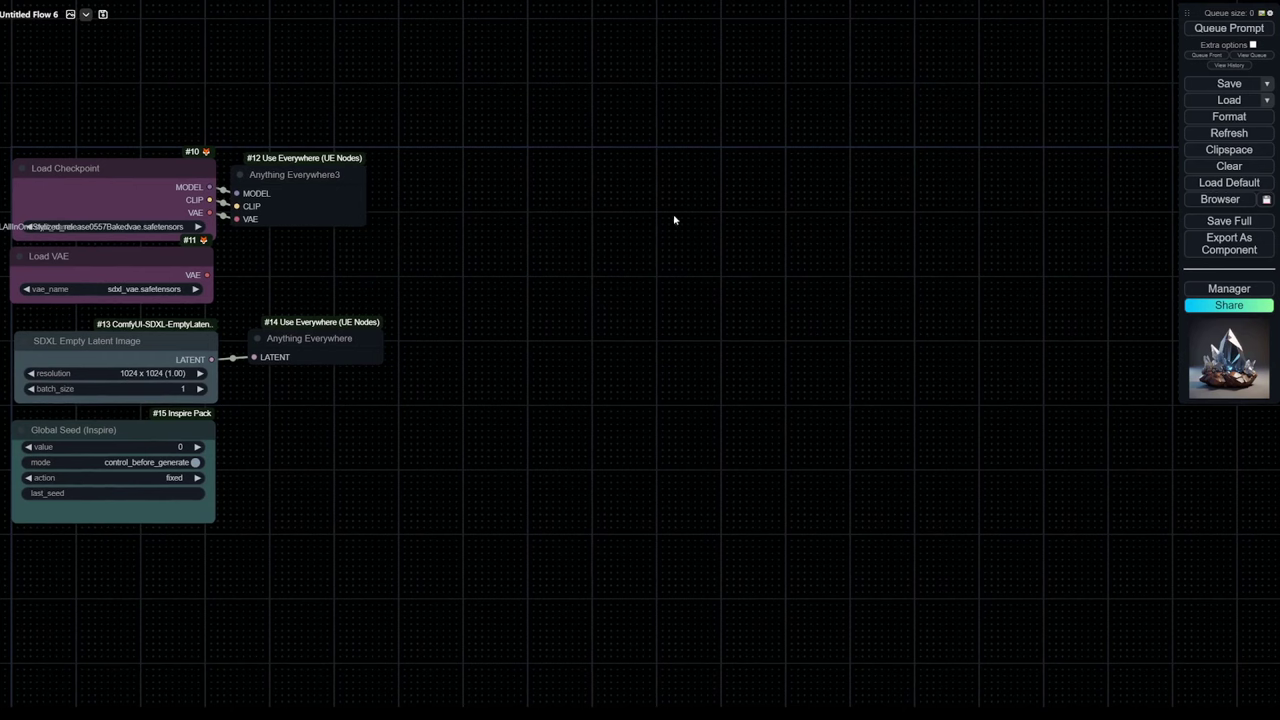
double_click(682, 252)
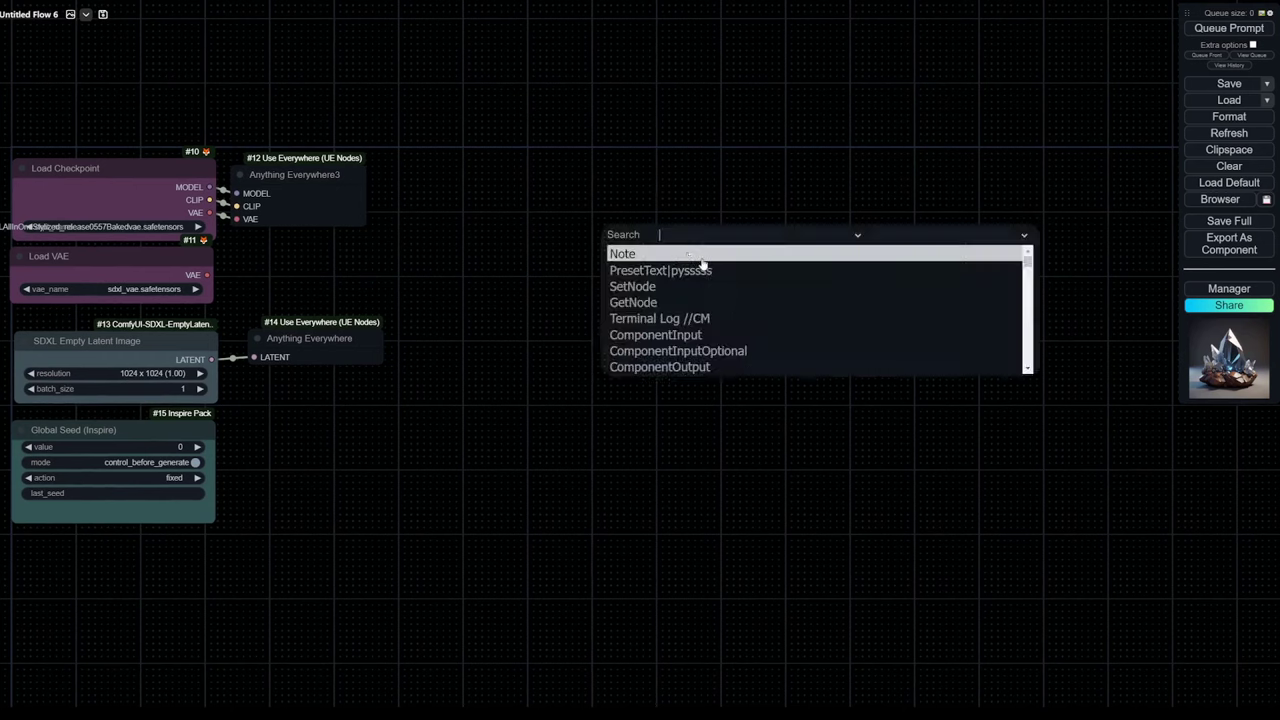
text(batchprom)
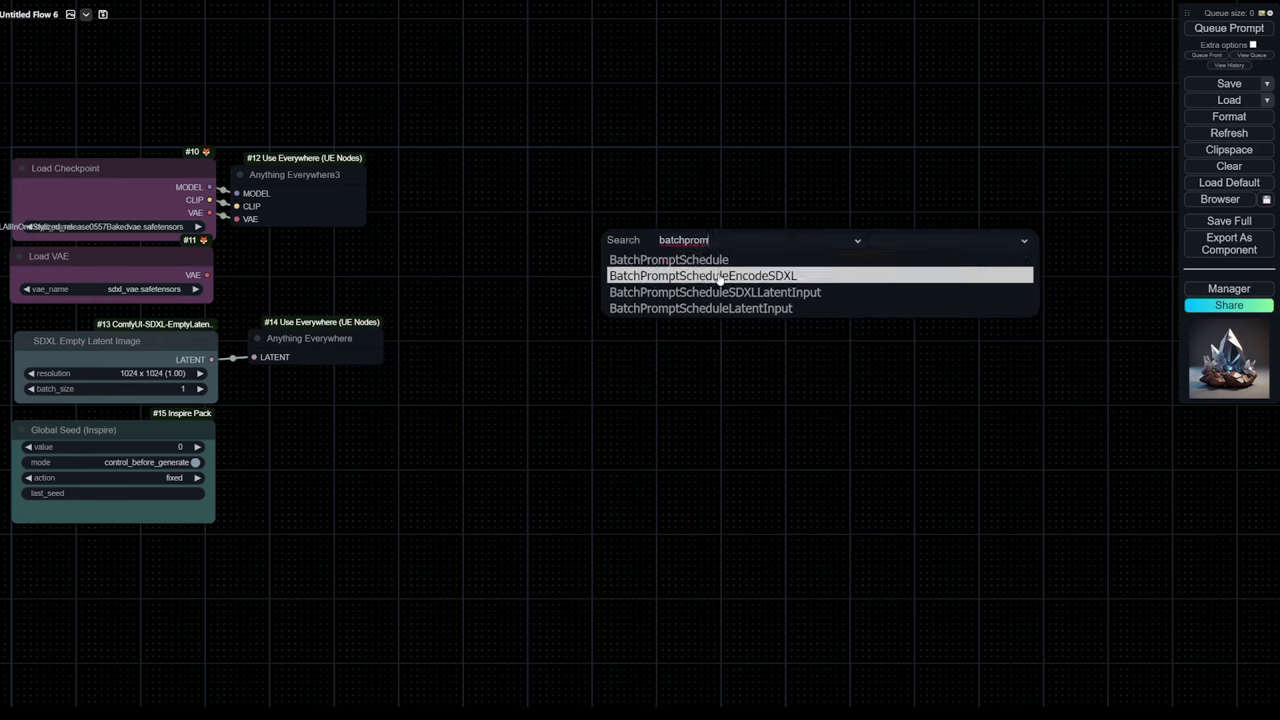
click(718, 281)
drag(768, 240, 737, 158)
Color the Batch Prompt Schedule SDXL node green and shift it slightly further from the loader nodes
right_click(752, 159)
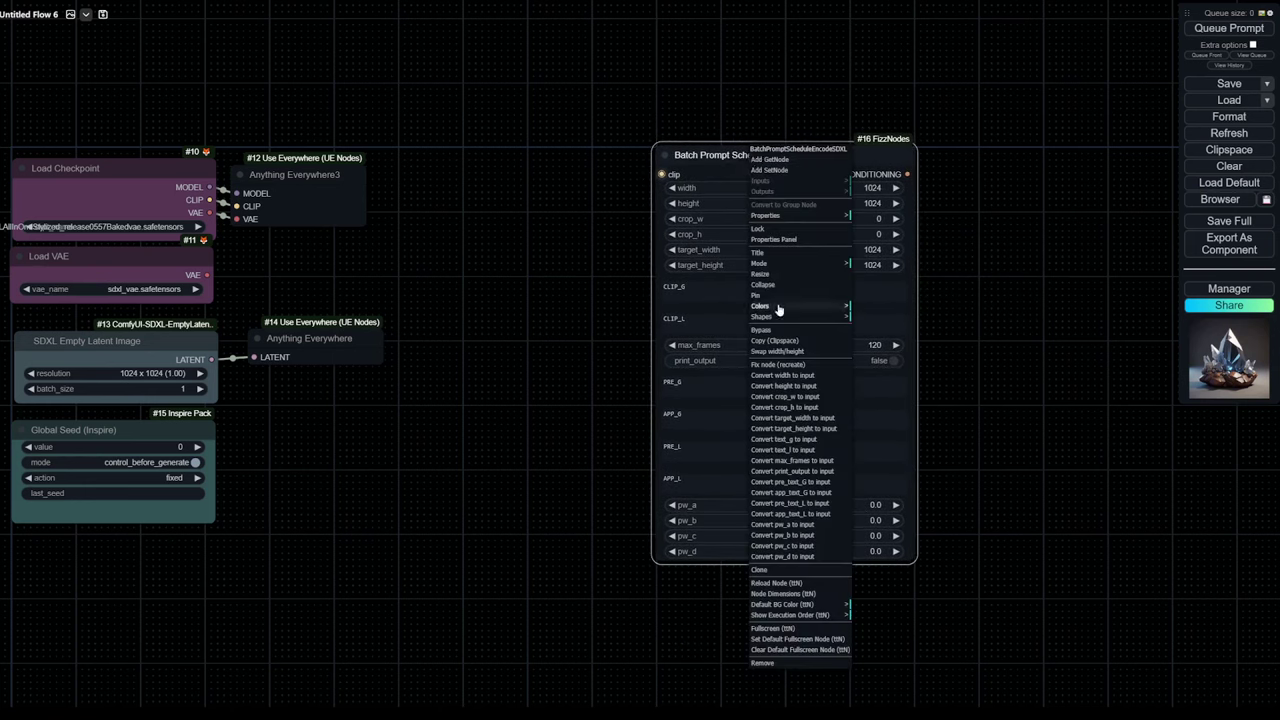
click(830, 306)
click(868, 337)
mouse_move(733, 153)
mouse_down()
mouse_move(775, 153)
mouse_move(741, 153)
mouse_up()
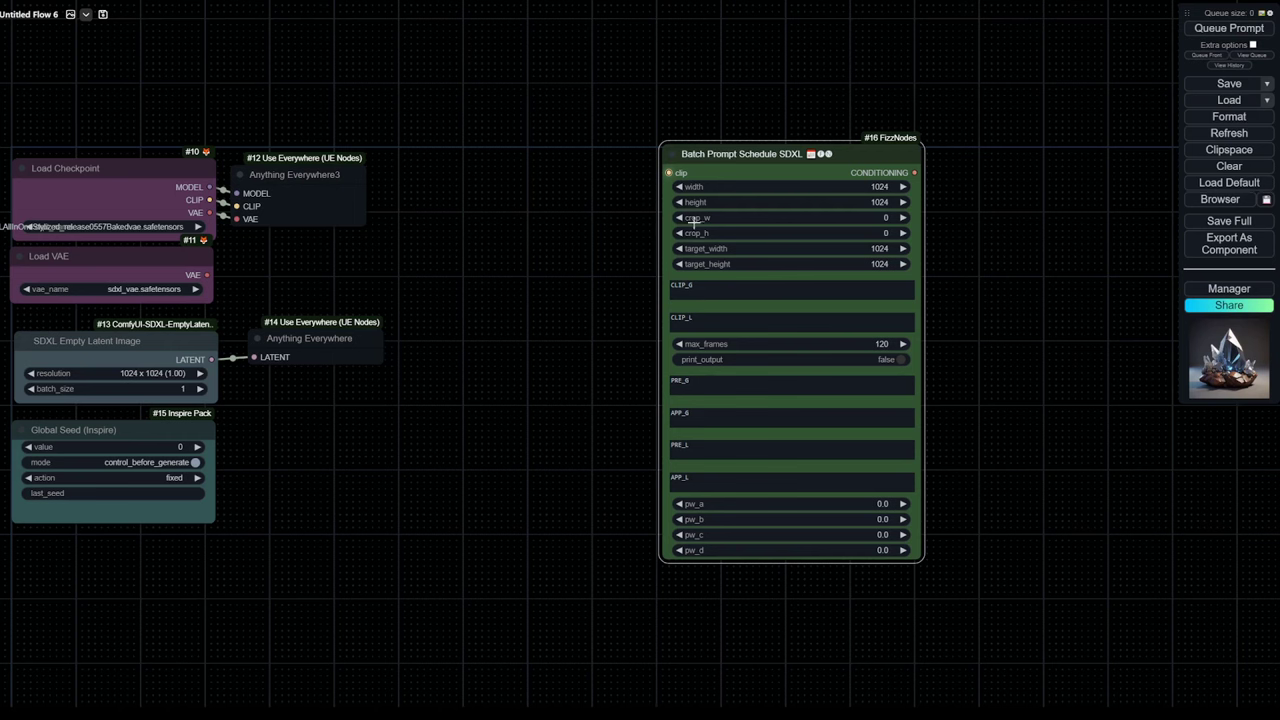
drag(737, 155, 769, 161)
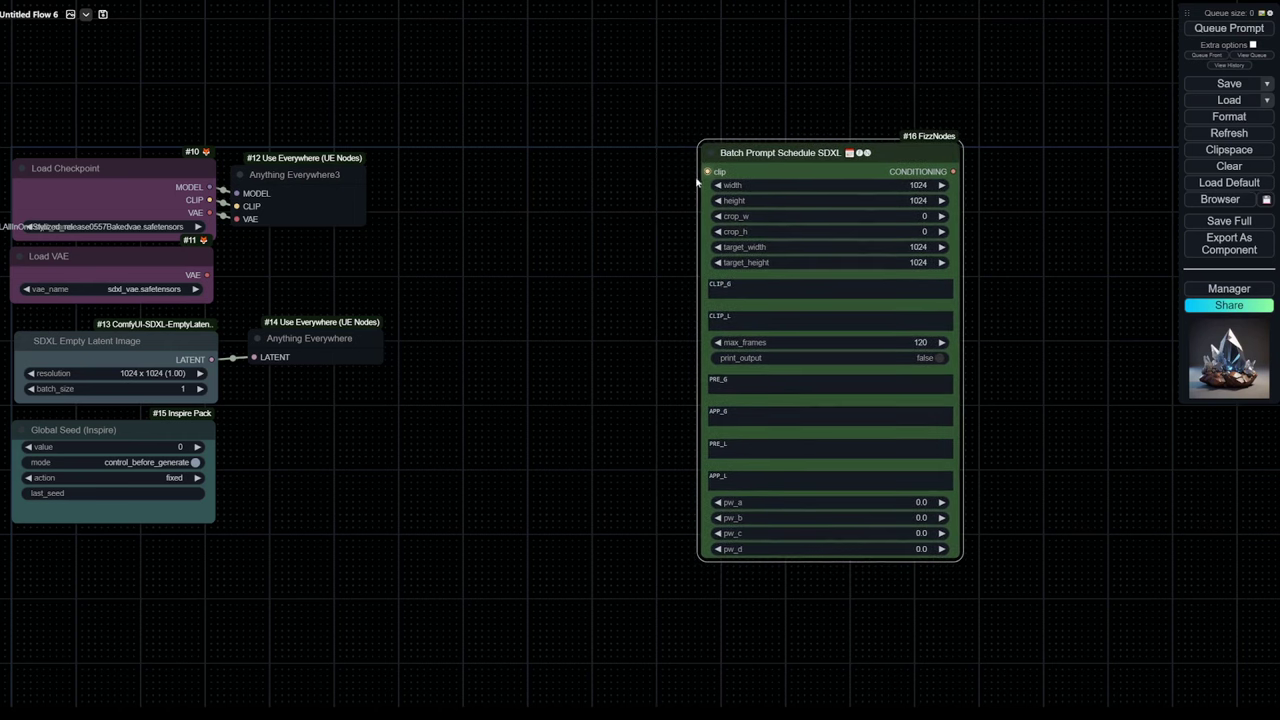
Convert the pre_text_G and pre_text_L widgets of the Batch Prompt Schedule SDXL node to inputs
right_click(706, 362)
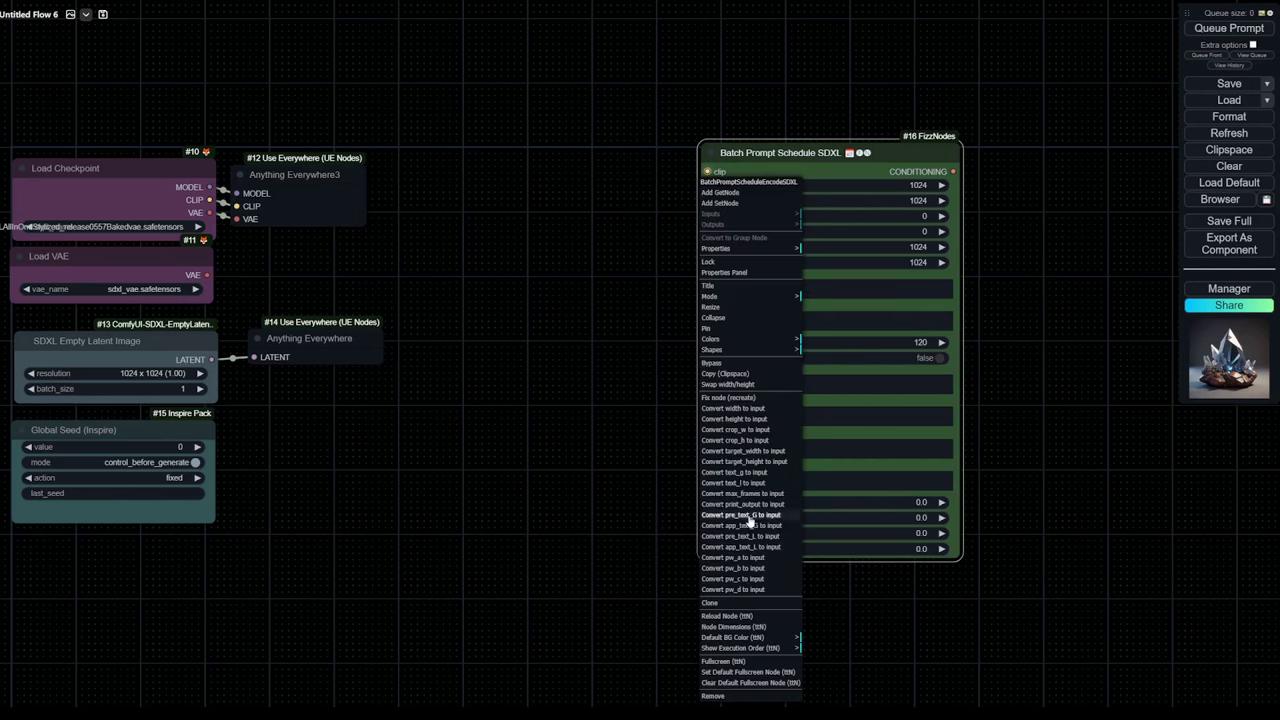
click(748, 516)
right_click(713, 362)
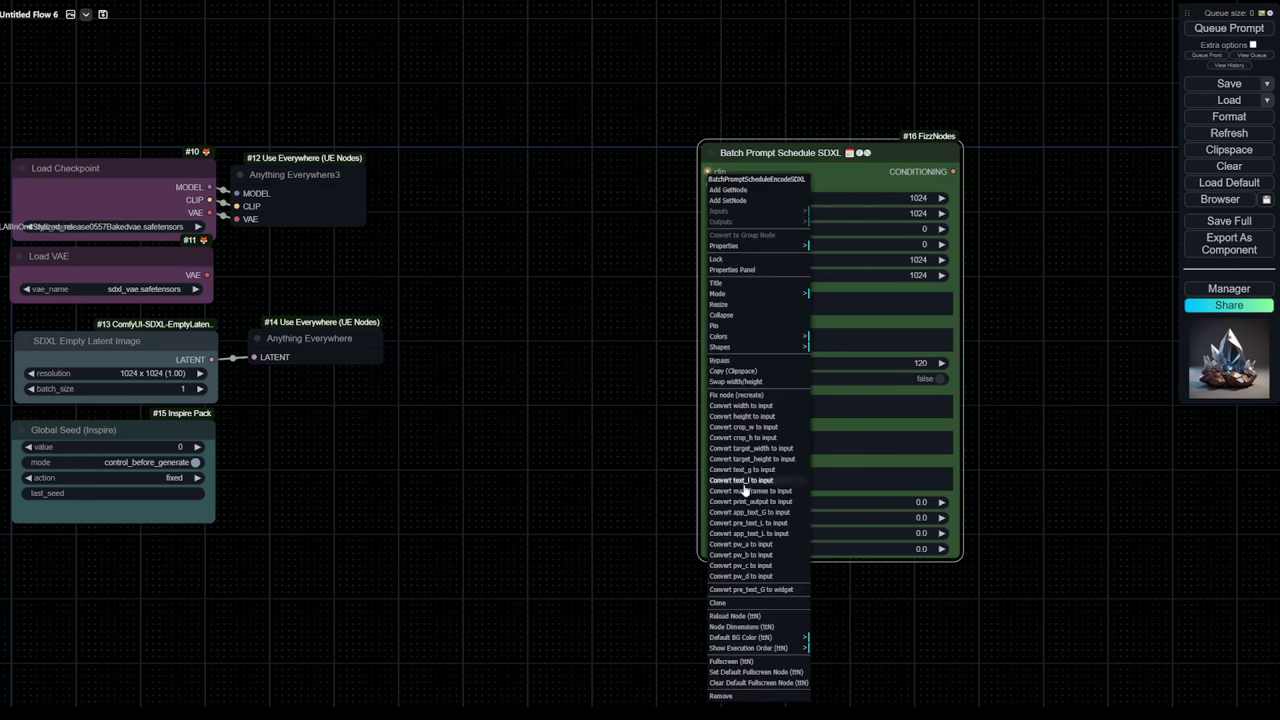
click(762, 523)
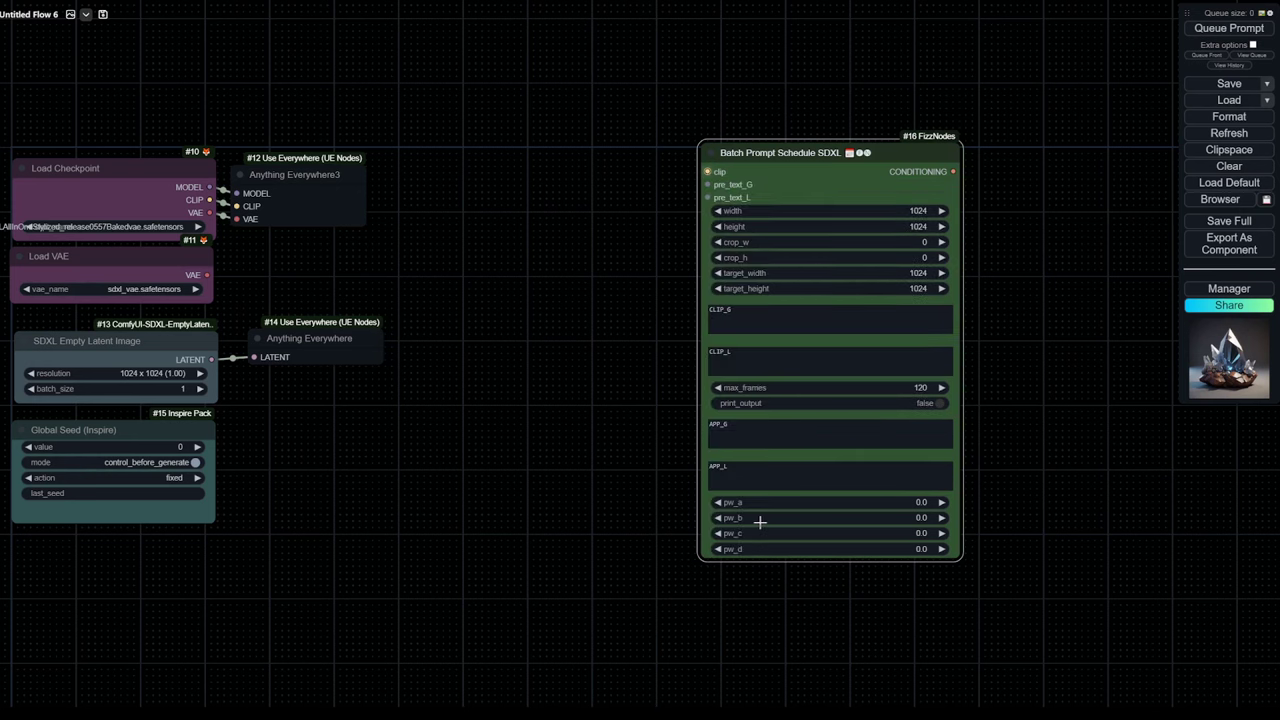
Add an enlarged Primitive node beside Batch Prompt Schedule SDXL and connect its output to both pre_text_G and pre_text_L
right_click(587, 190)
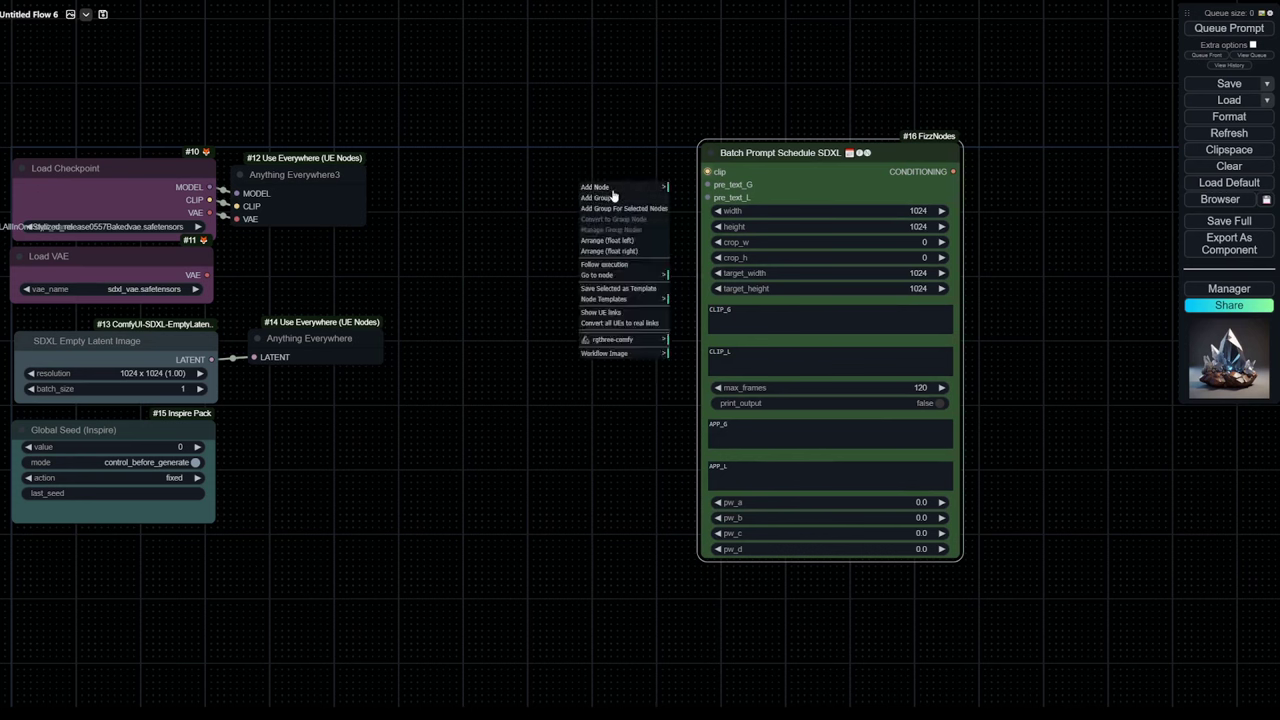
click(595, 187)
click(678, 50)
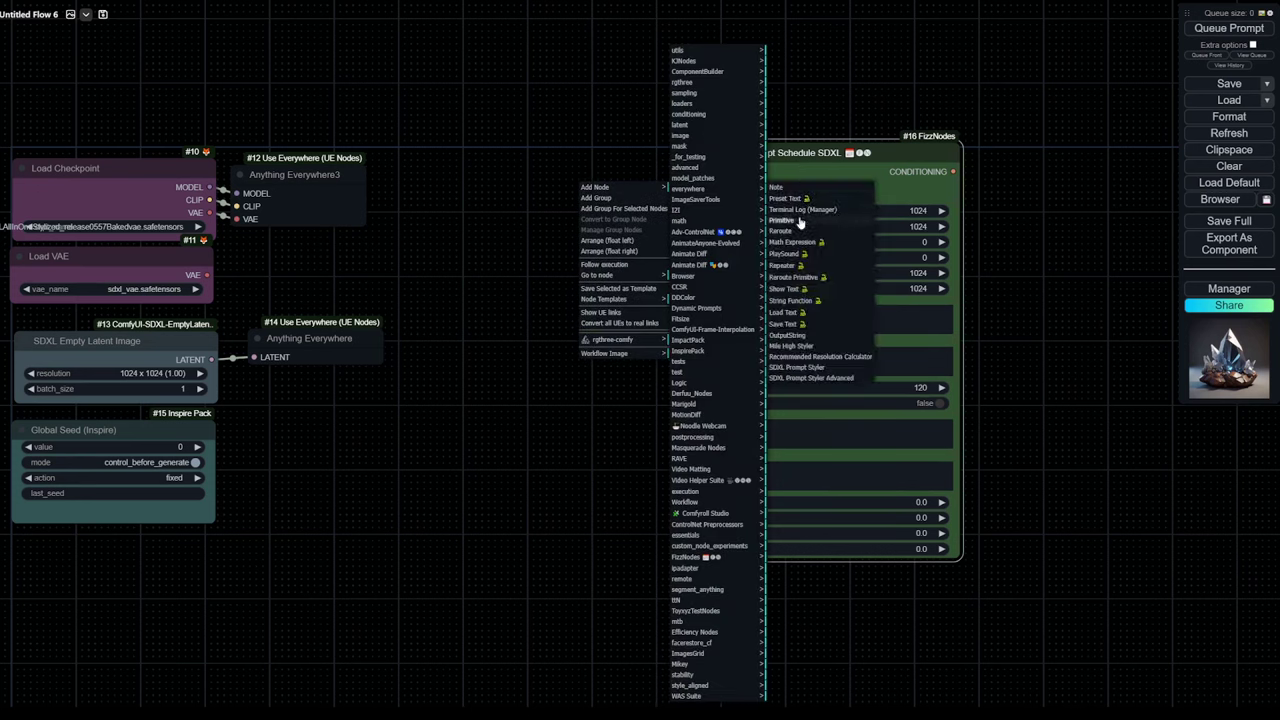
click(781, 220)
mouse_move(689, 172)
mouse_down()
mouse_move(583, 176)
mouse_move(684, 196)
mouse_move(707, 184)
mouse_up()
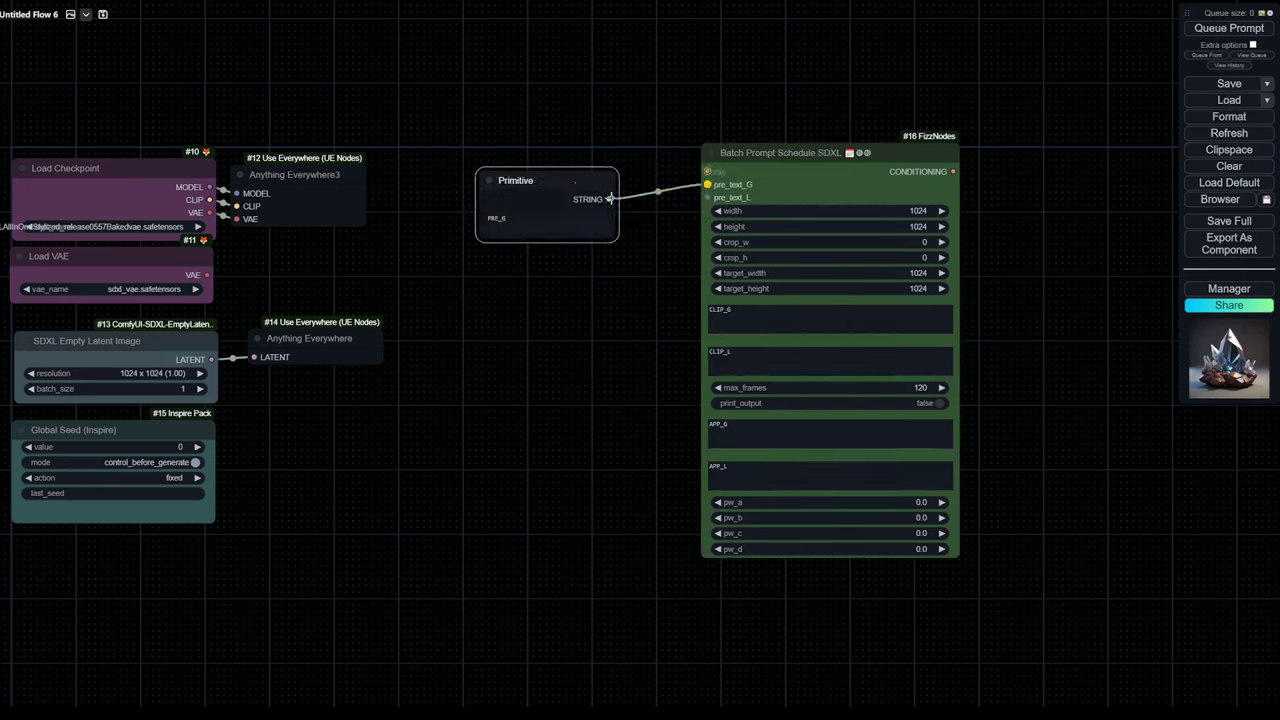
drag(610, 198, 665, 274)
drag(809, 155, 817, 145)
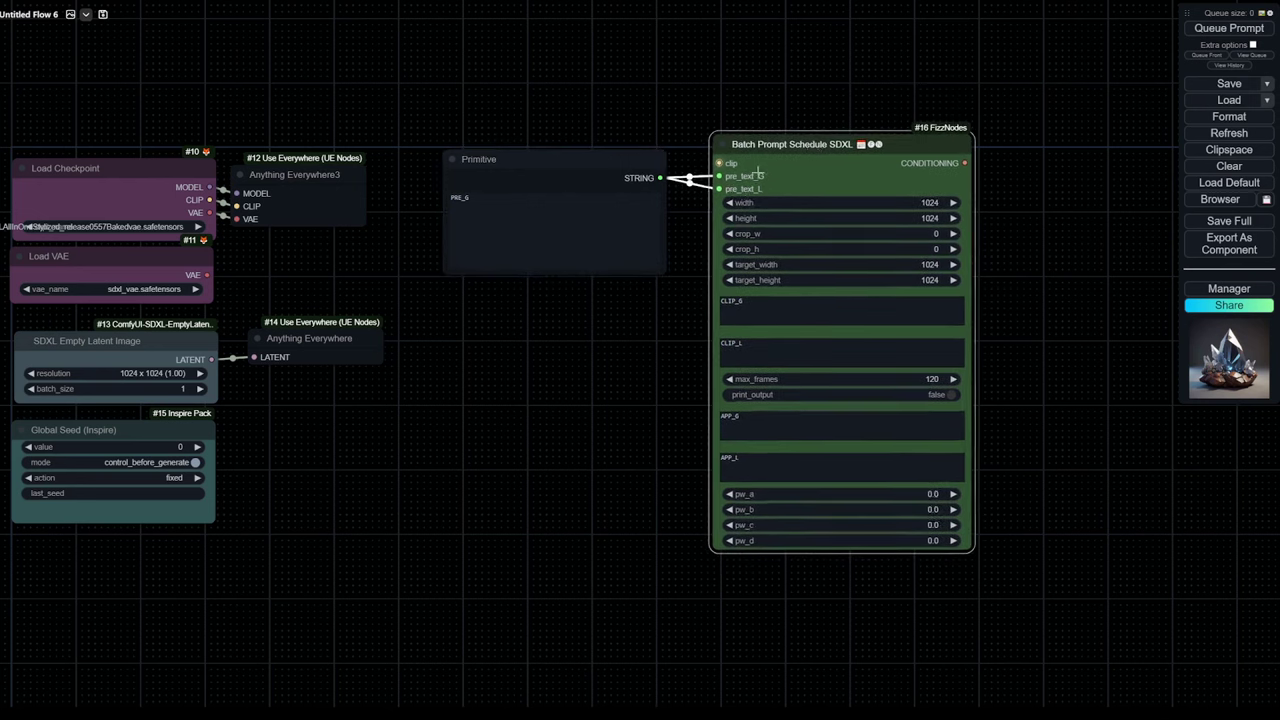
drag(471, 197, 447, 200)
text(sta)
key(BackSpace)
key(BackSpace)
key(BackSpace)
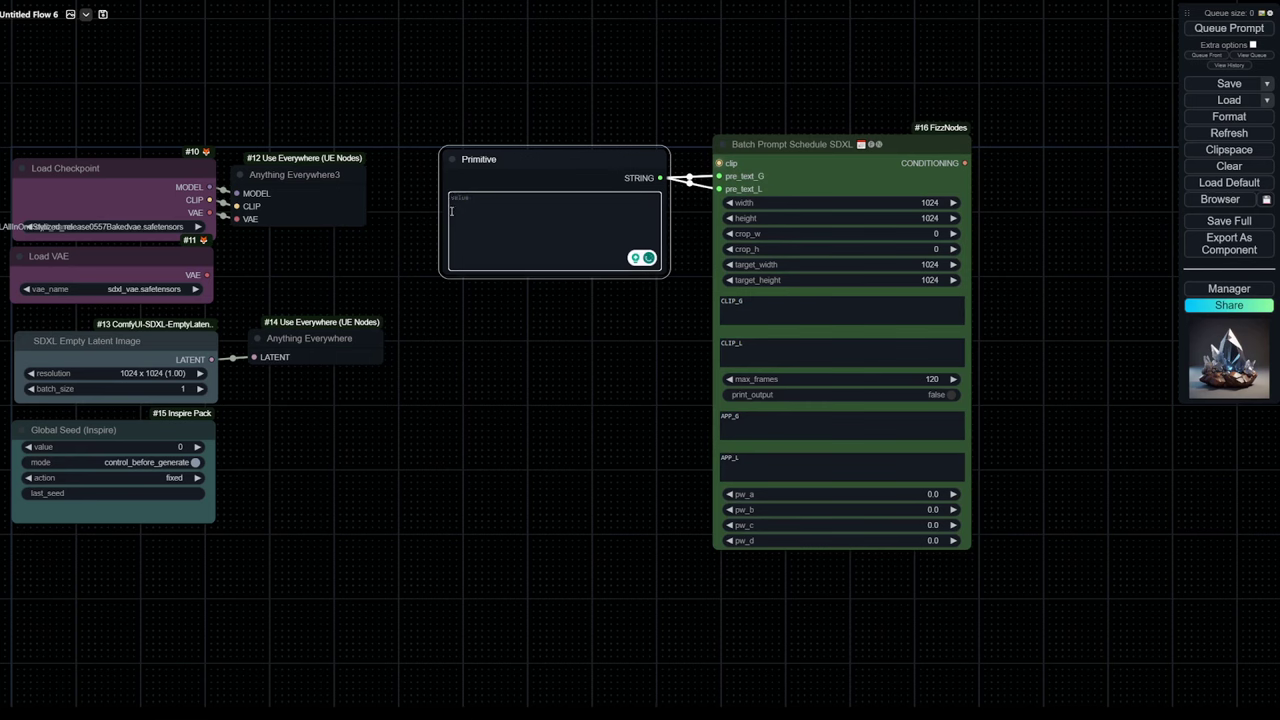
Retitle the Primitive node Pre_Subject
right_click(515, 166)
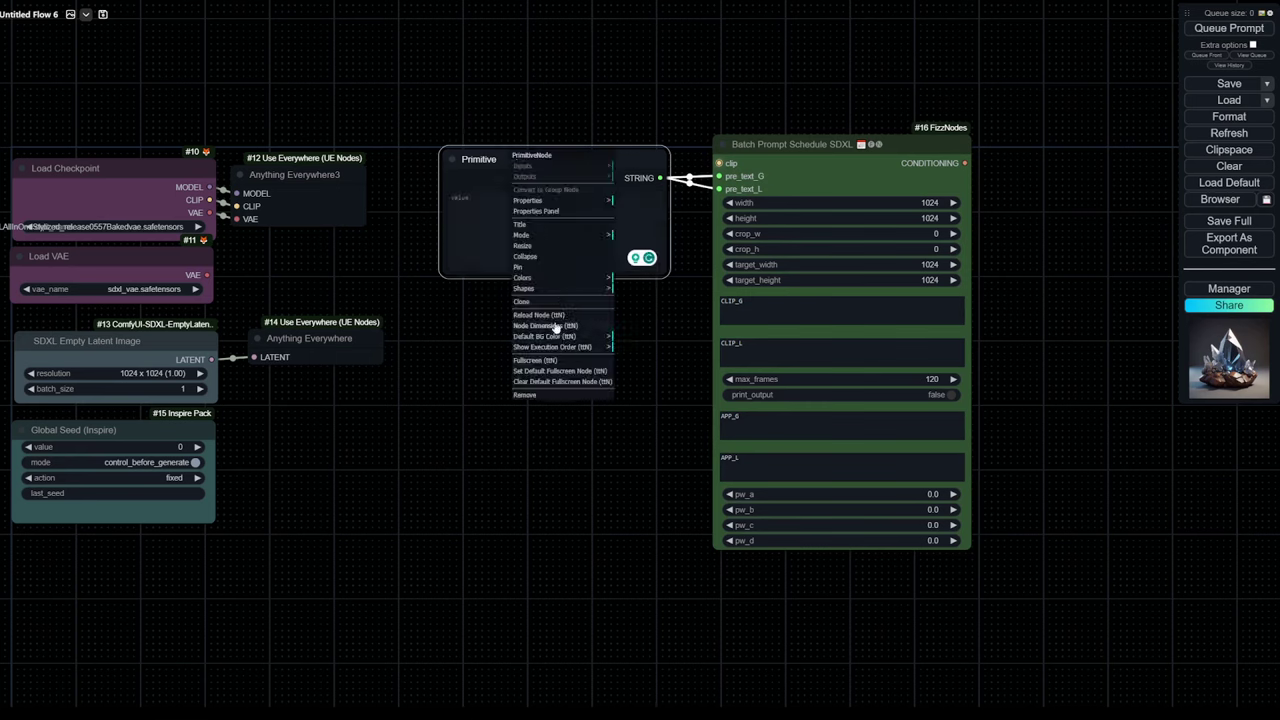
click(522, 224)
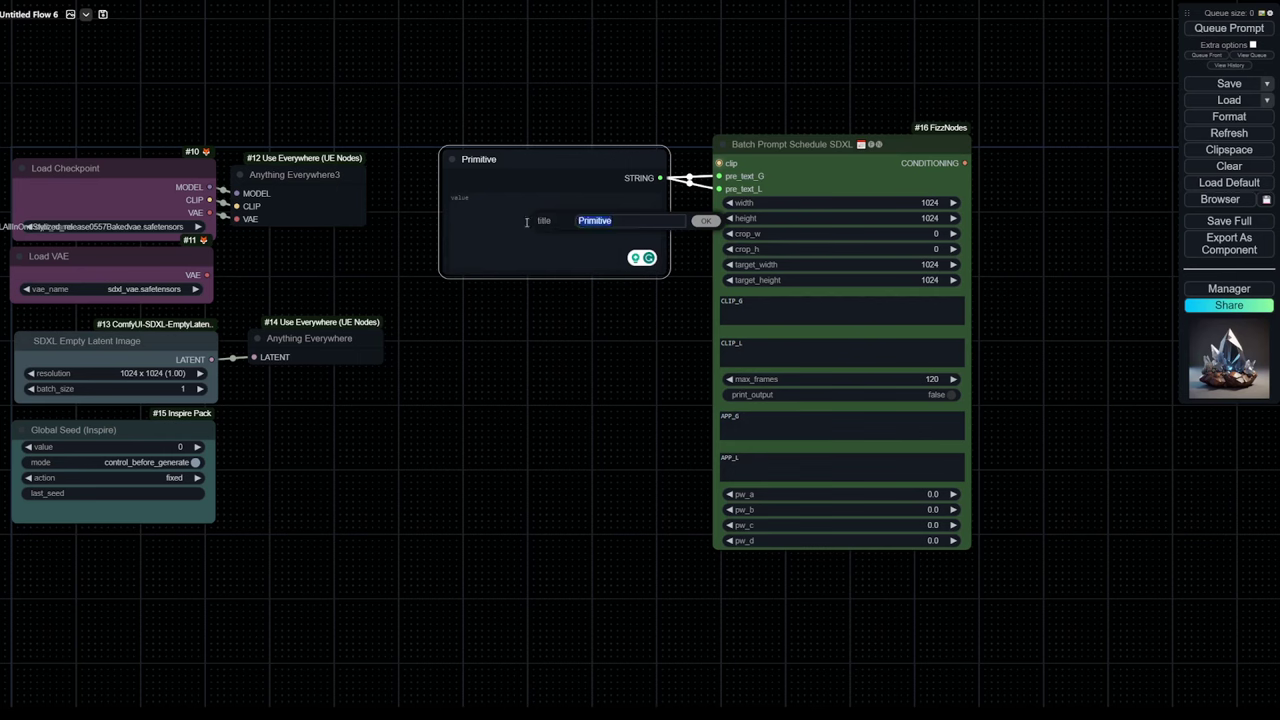
text(Pre_Subject)
key(Return)
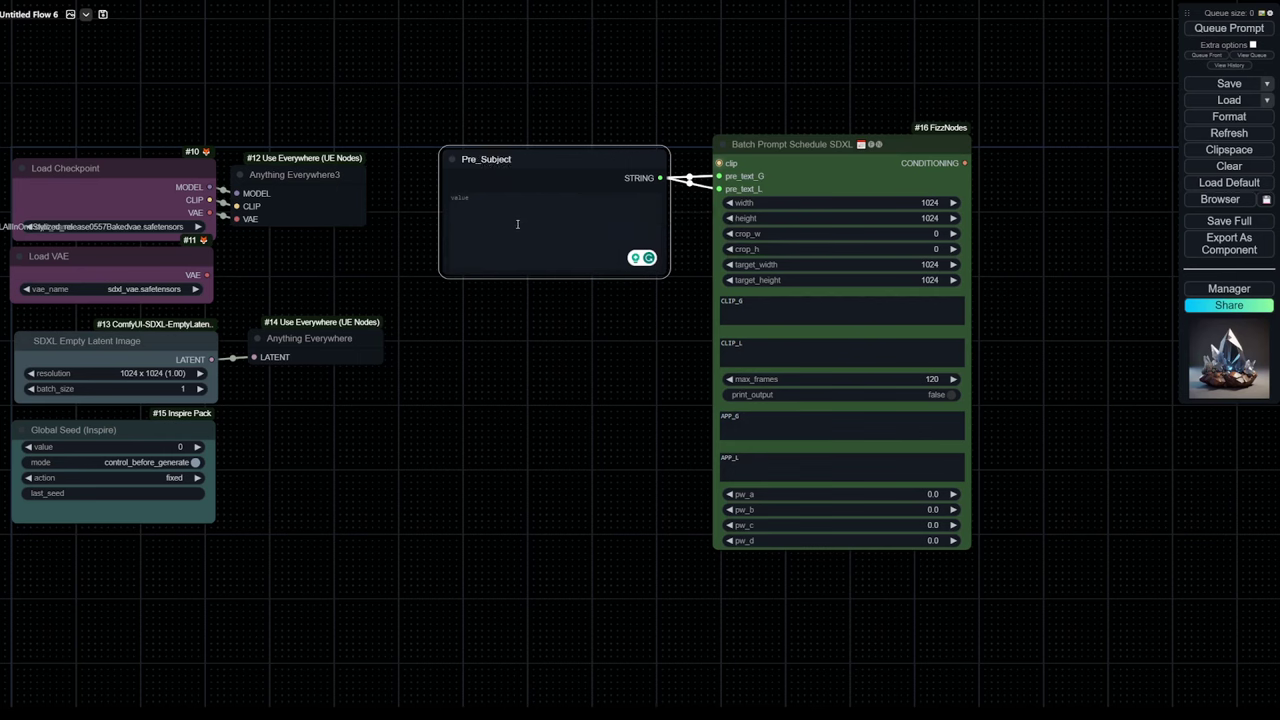
Duplicate the Pre_Subject node, place the copy directly beneath it and retitle it Subject
key(ctrl+c)
key(ctrl+v)
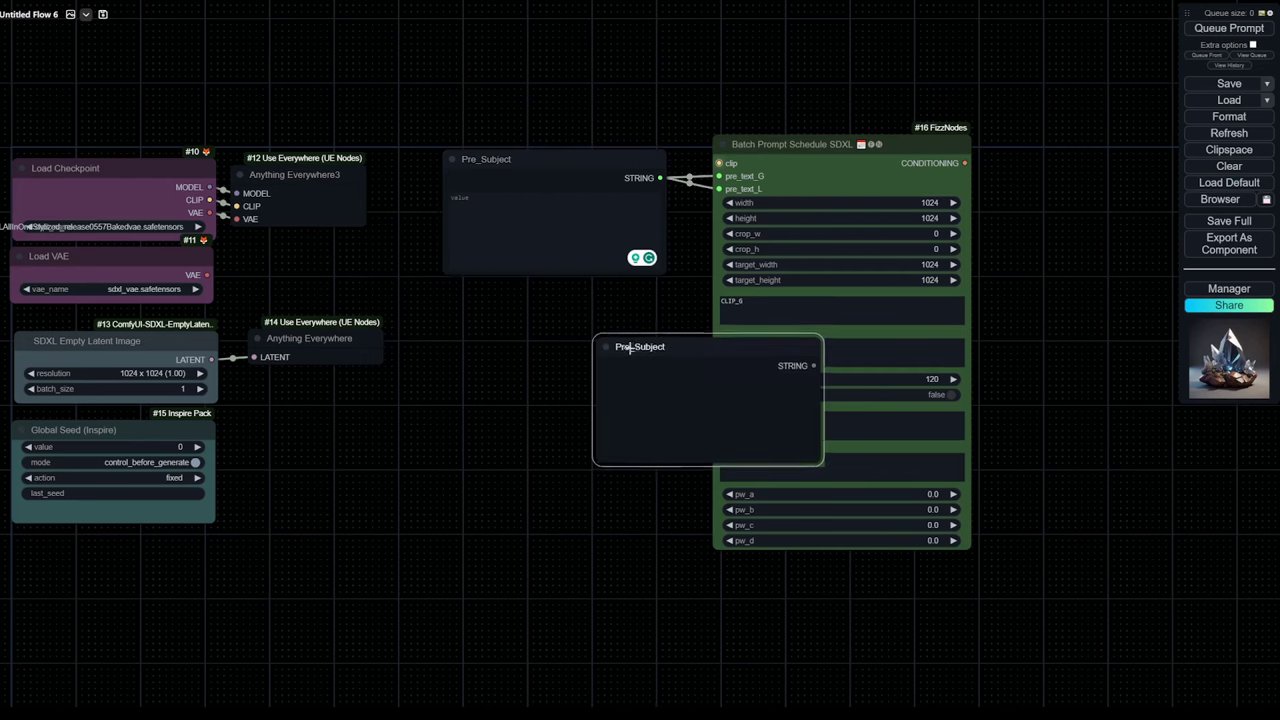
drag(630, 348, 475, 302)
right_click(476, 301)
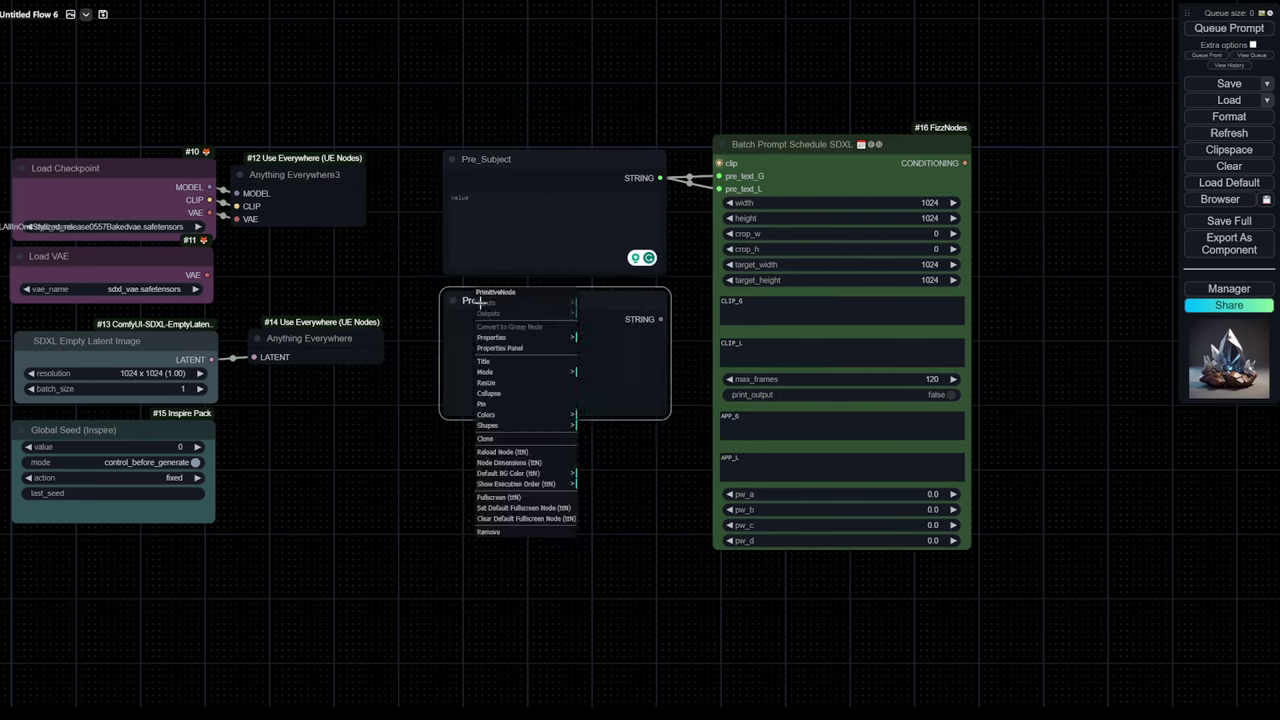
click(505, 383)
drag(563, 358, 542, 357)
key(BackSpace)
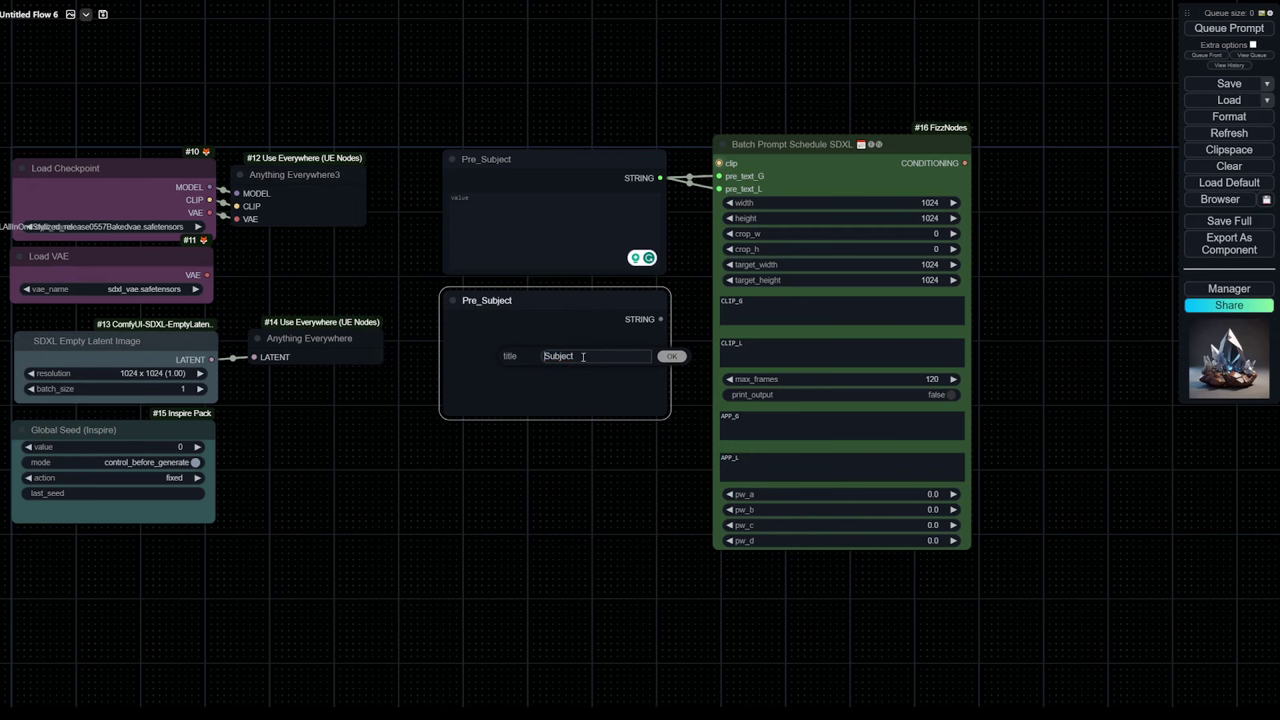
click(668, 357)
click(529, 304)
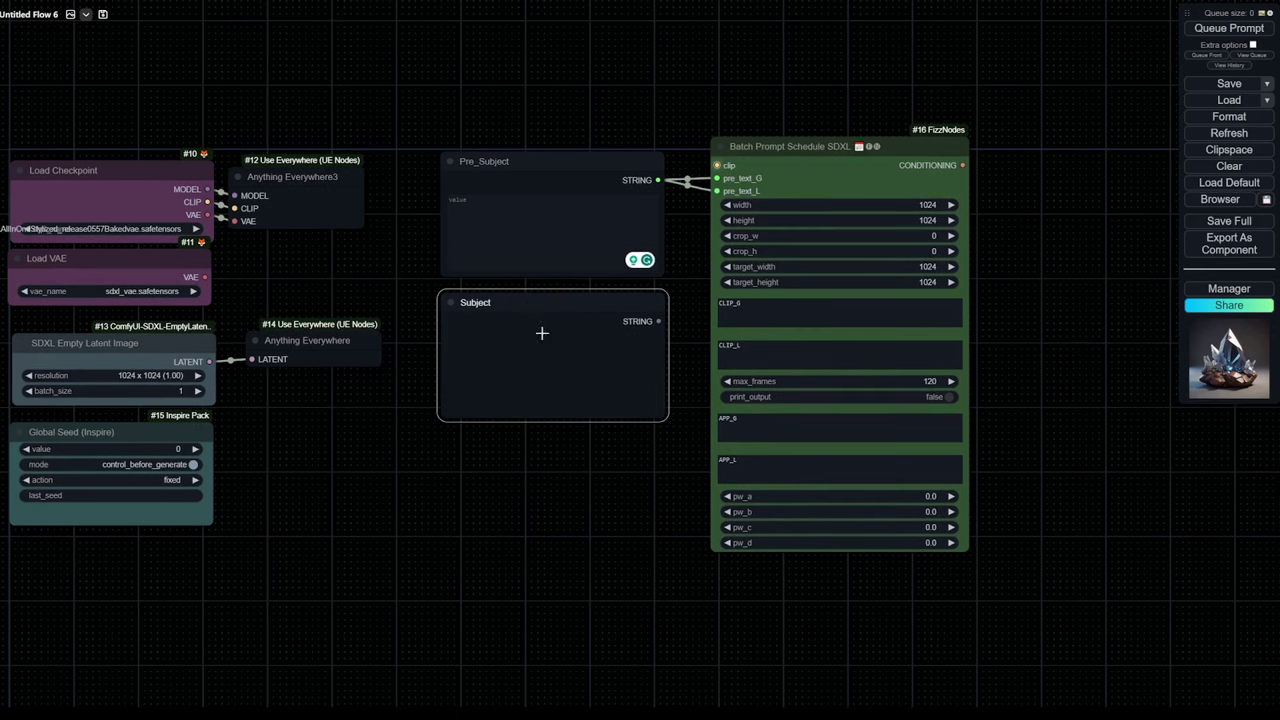
Duplicate the Subject node, place the copy directly beneath it and retitle it After_Subjects
key(ctrl+c)
key(ctrl+v)
drag(566, 468, 458, 447)
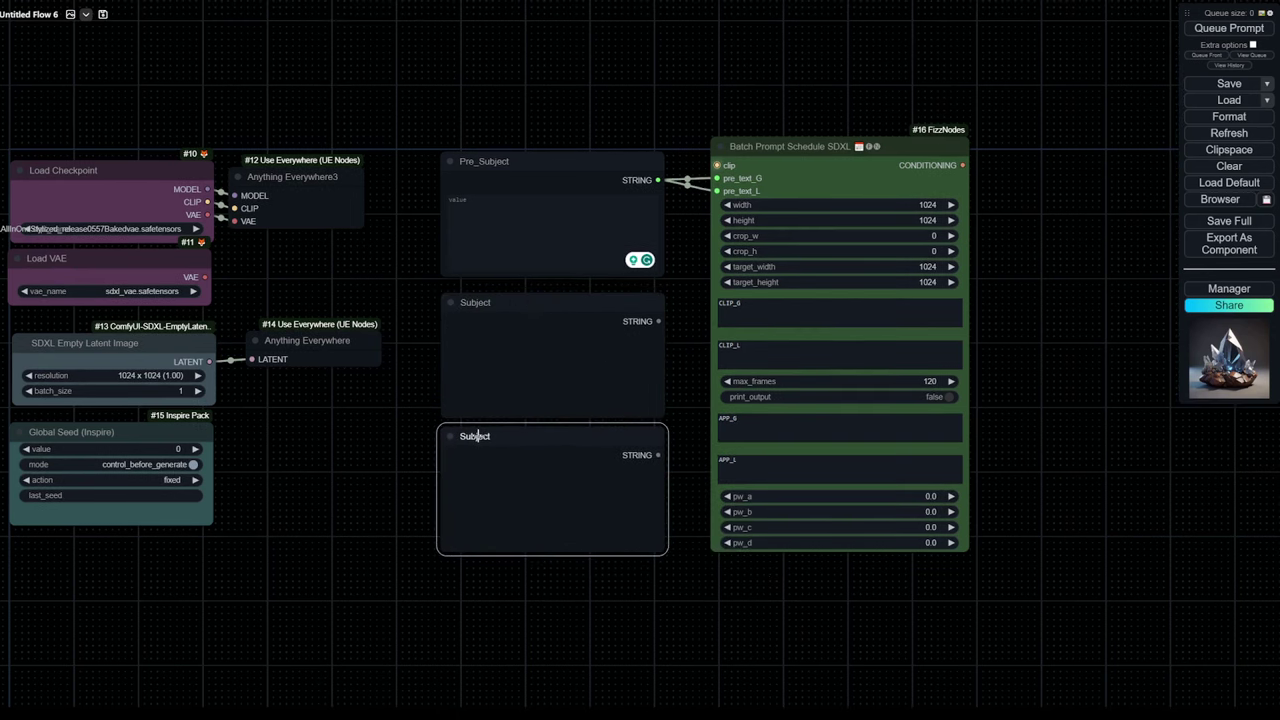
right_click(476, 437)
click(506, 499)
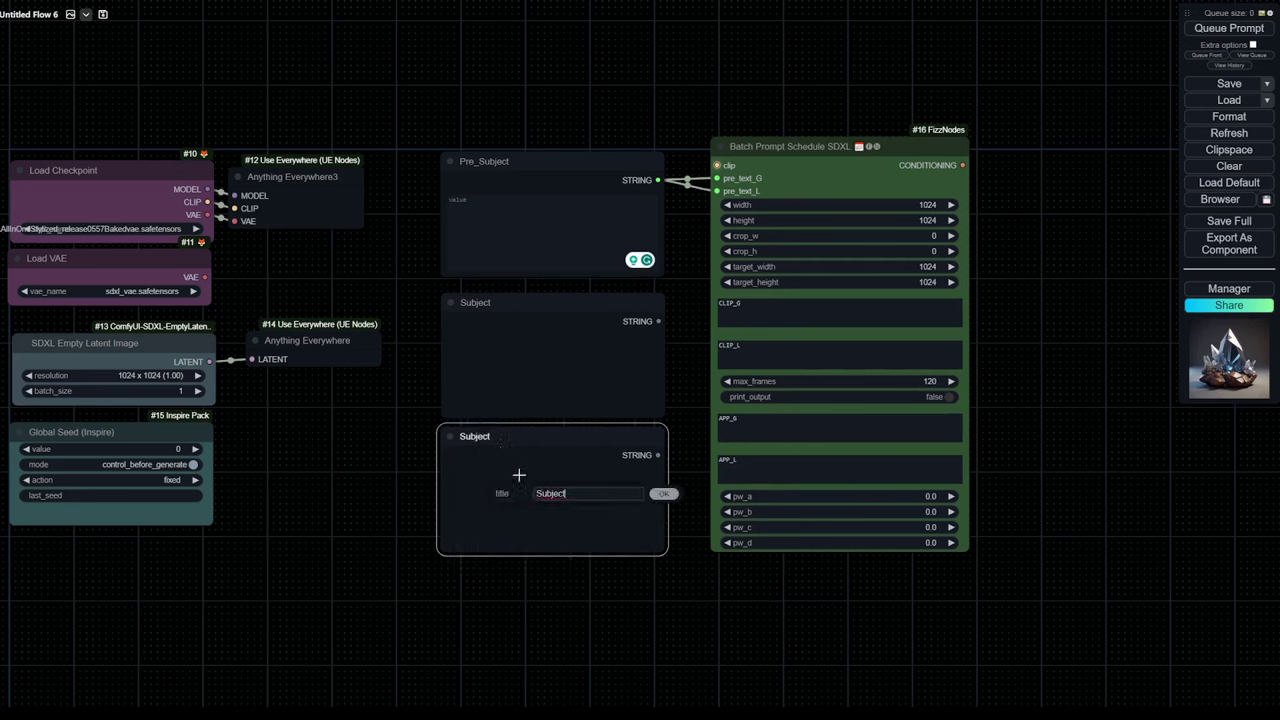
text(After_Subjects)
key(Return)
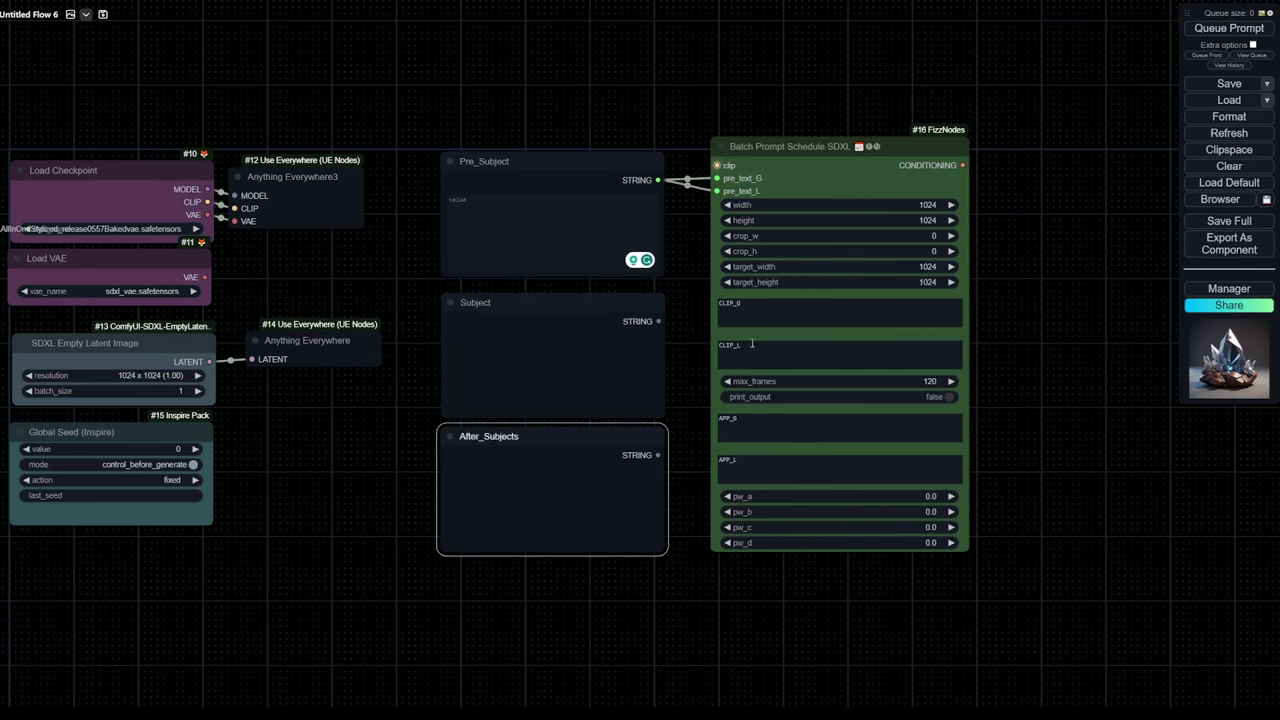
Convert text_g and text_l of Batch Prompt Schedule SDXL to inputs and connect the Subject node's output to both
right_click(727, 292)
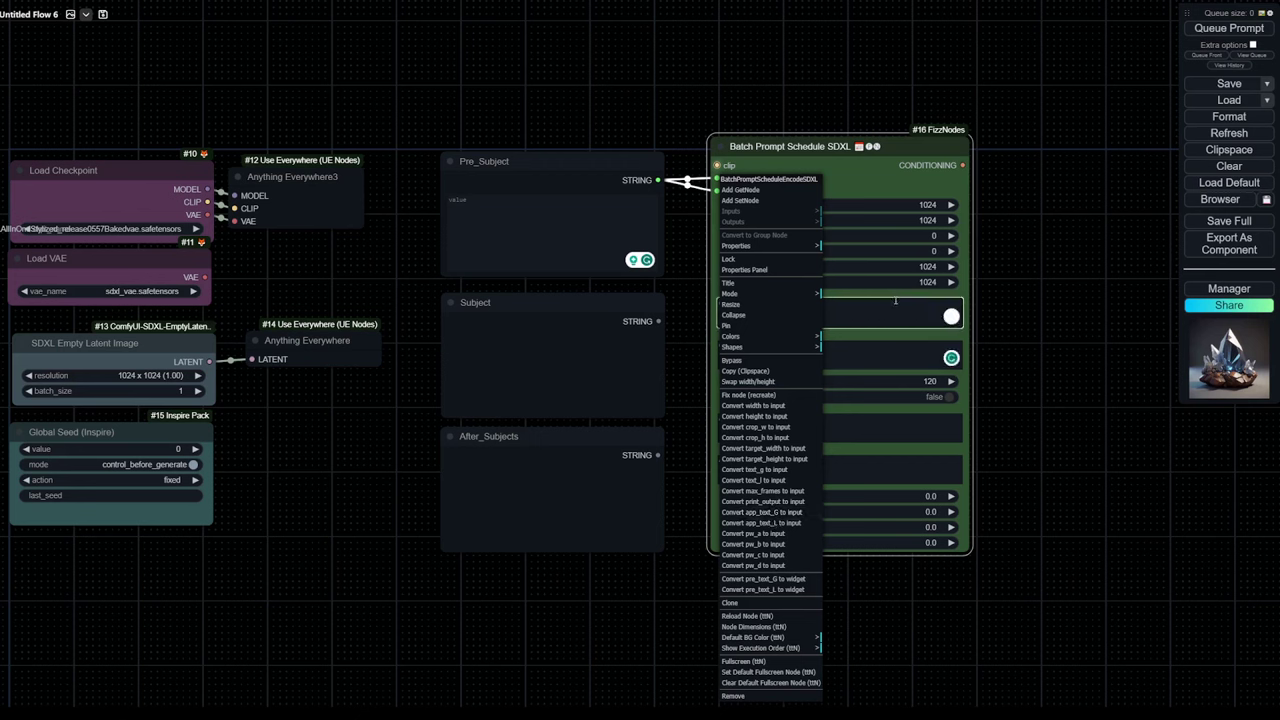
click(861, 184)
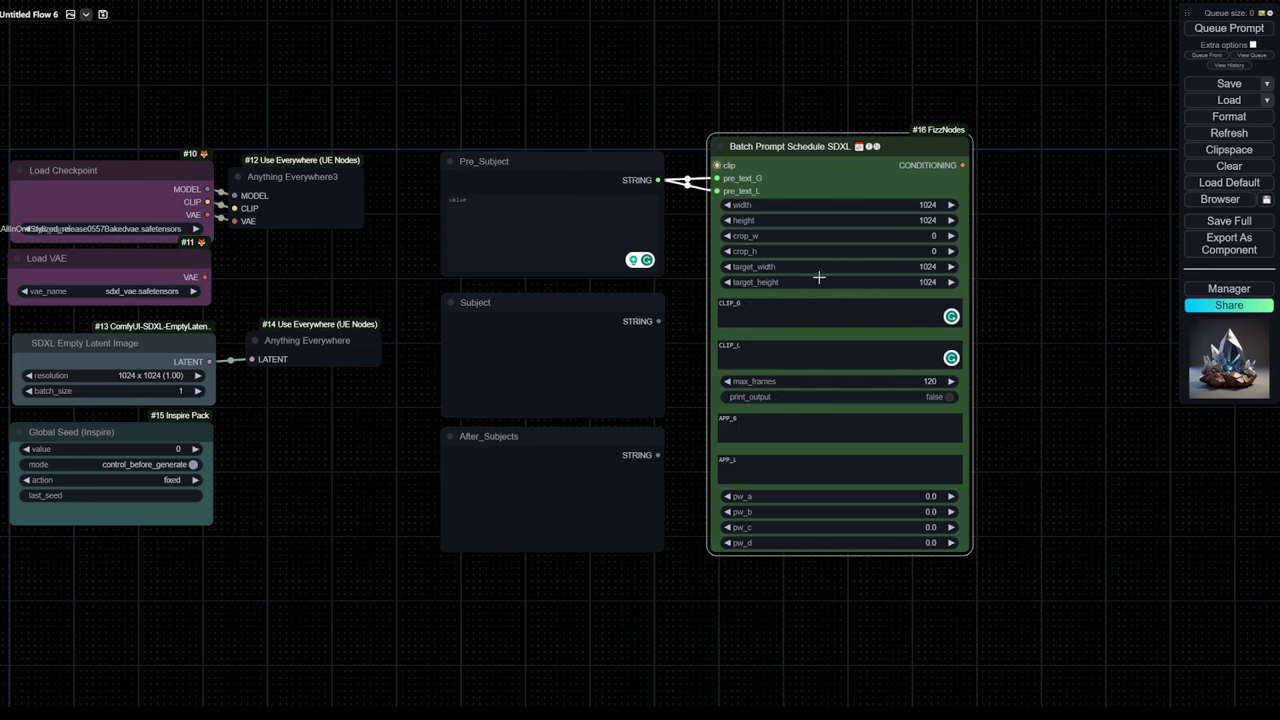
click(752, 312)
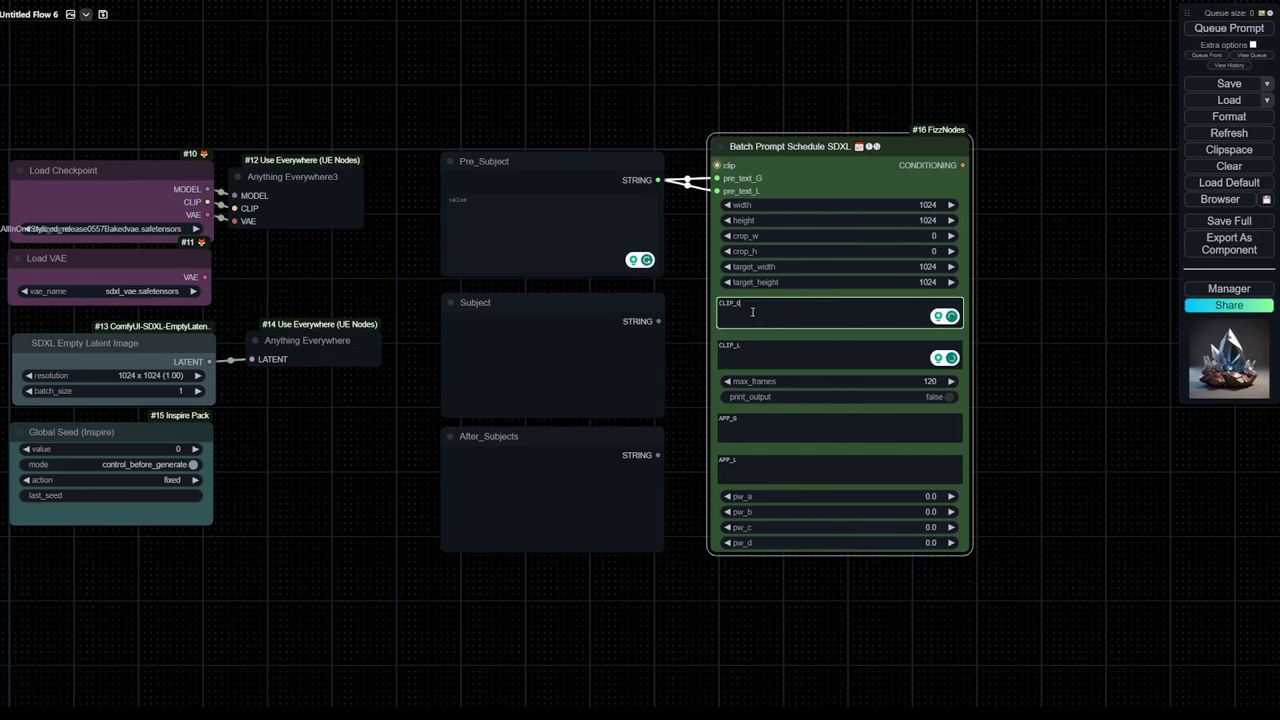
right_click(752, 293)
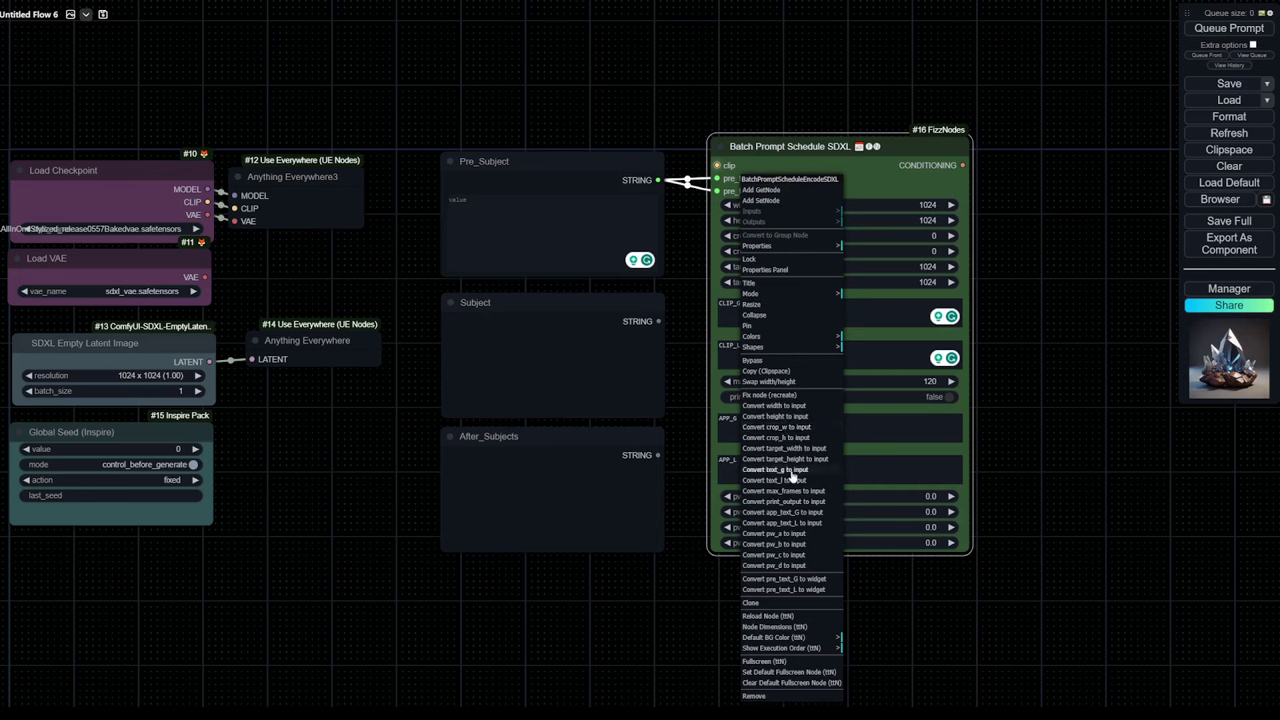
click(788, 470)
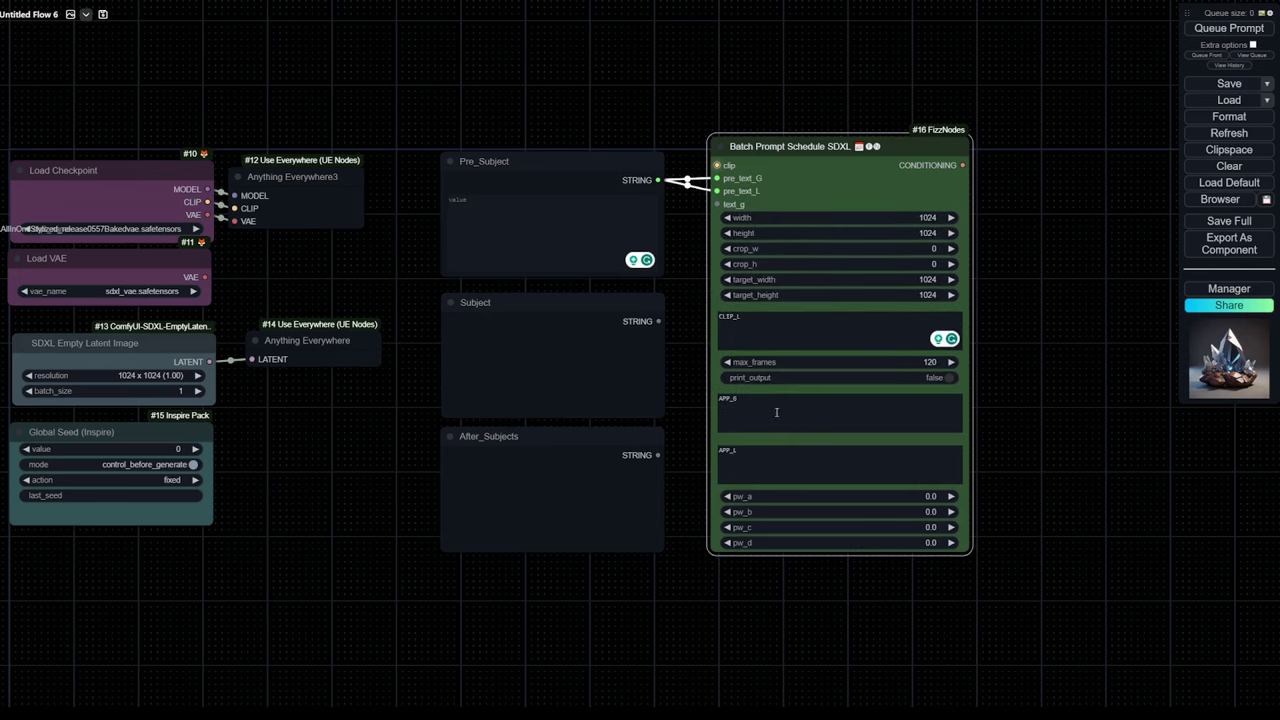
right_click(737, 313)
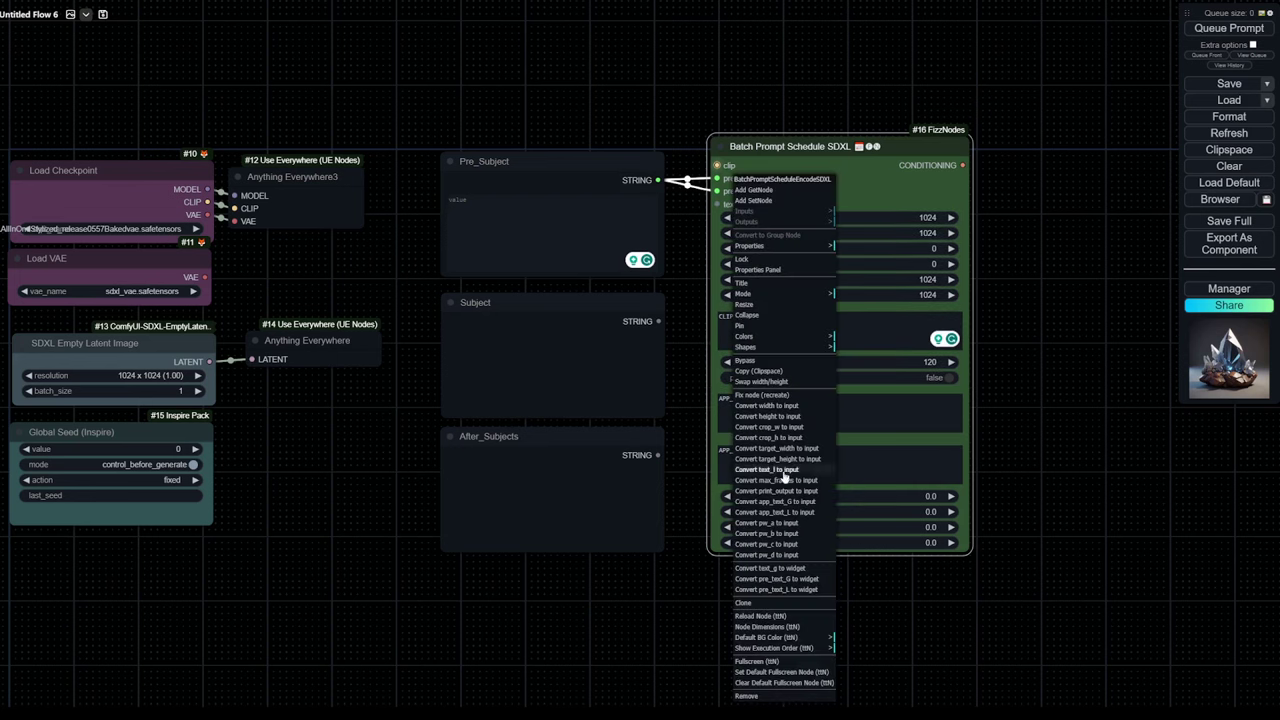
click(786, 470)
drag(658, 321, 717, 204)
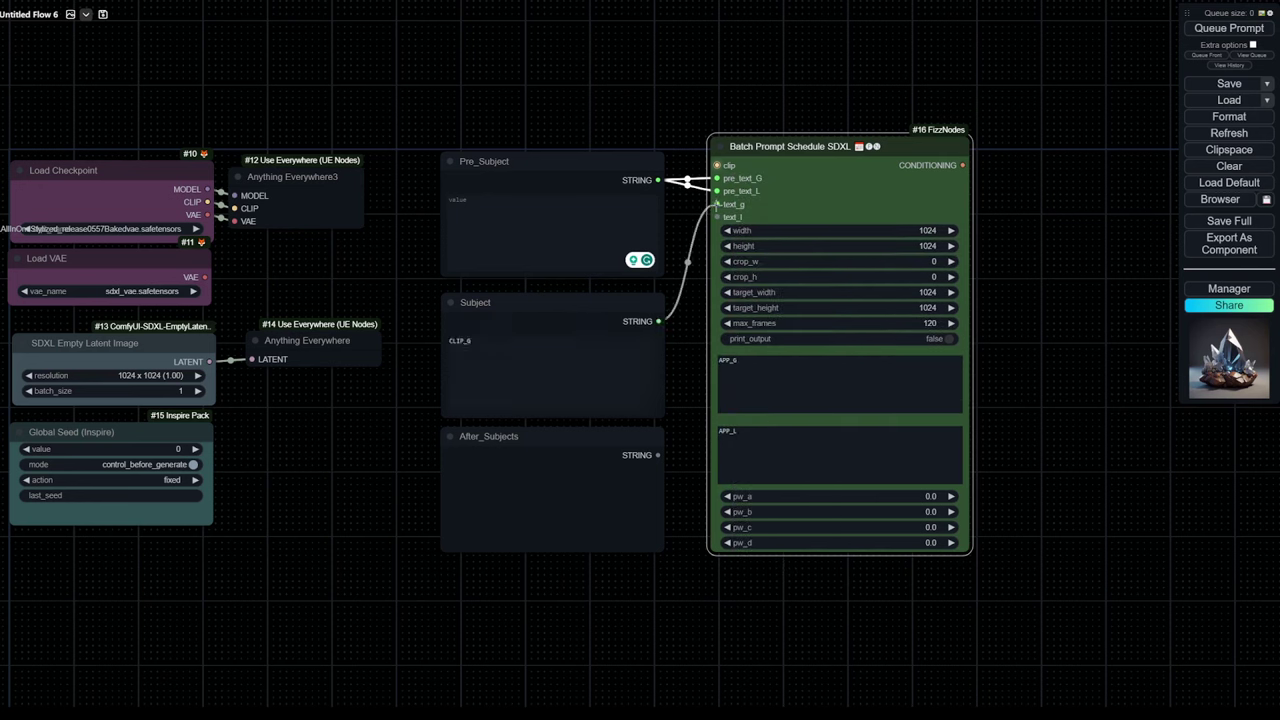
drag(658, 321, 717, 217)
Convert app_text_G and app_text_L of Batch Prompt Schedule SDXL to inputs and connect the After_Subjects node's output to both
click(732, 371)
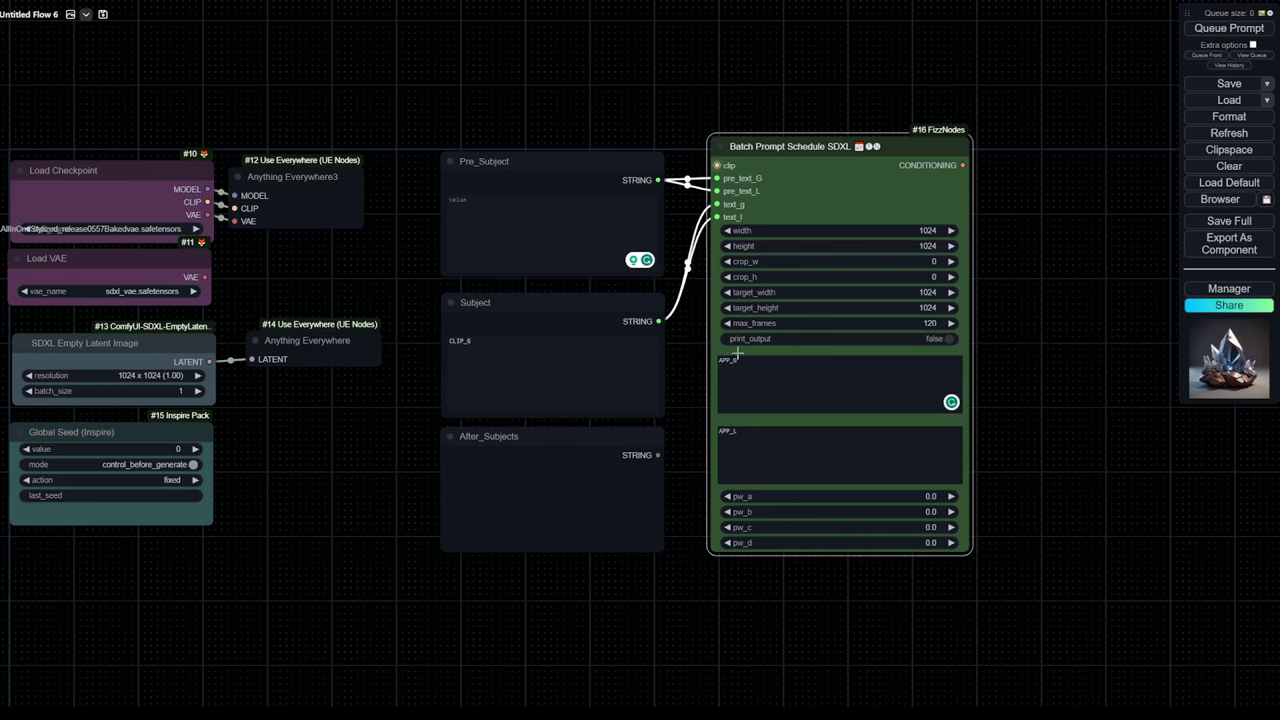
right_click(734, 356)
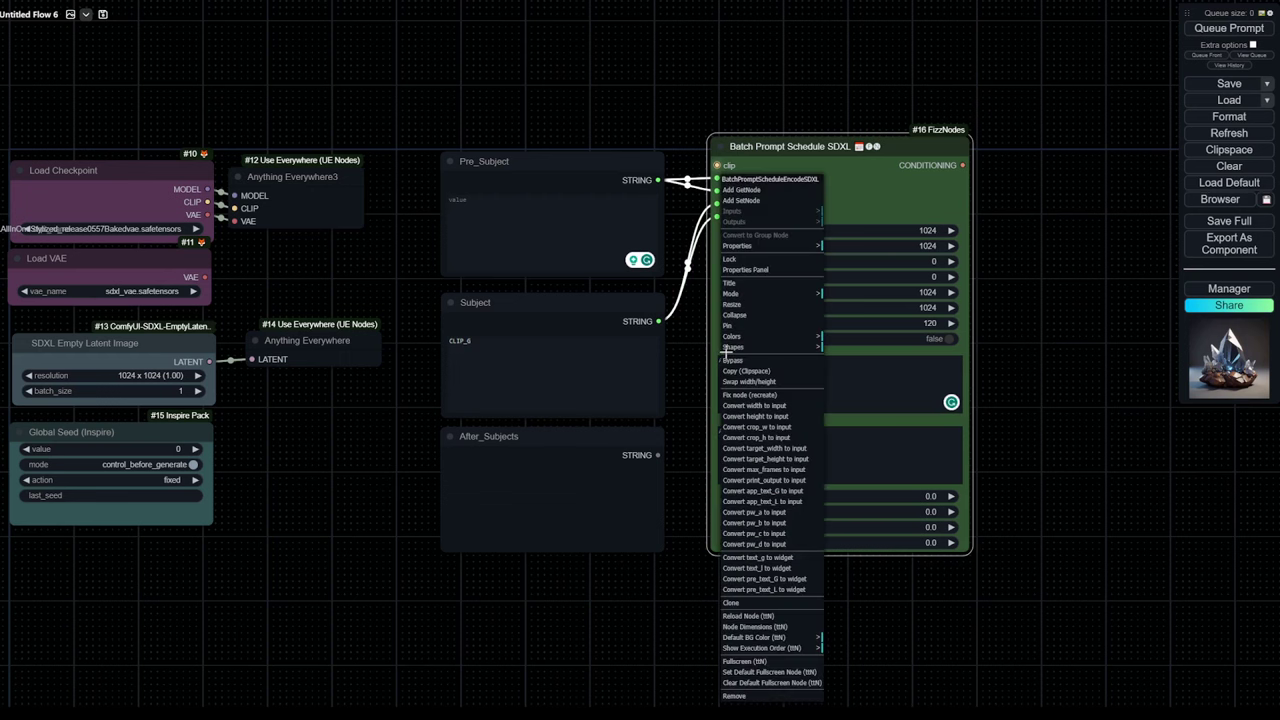
click(762, 491)
right_click(720, 335)
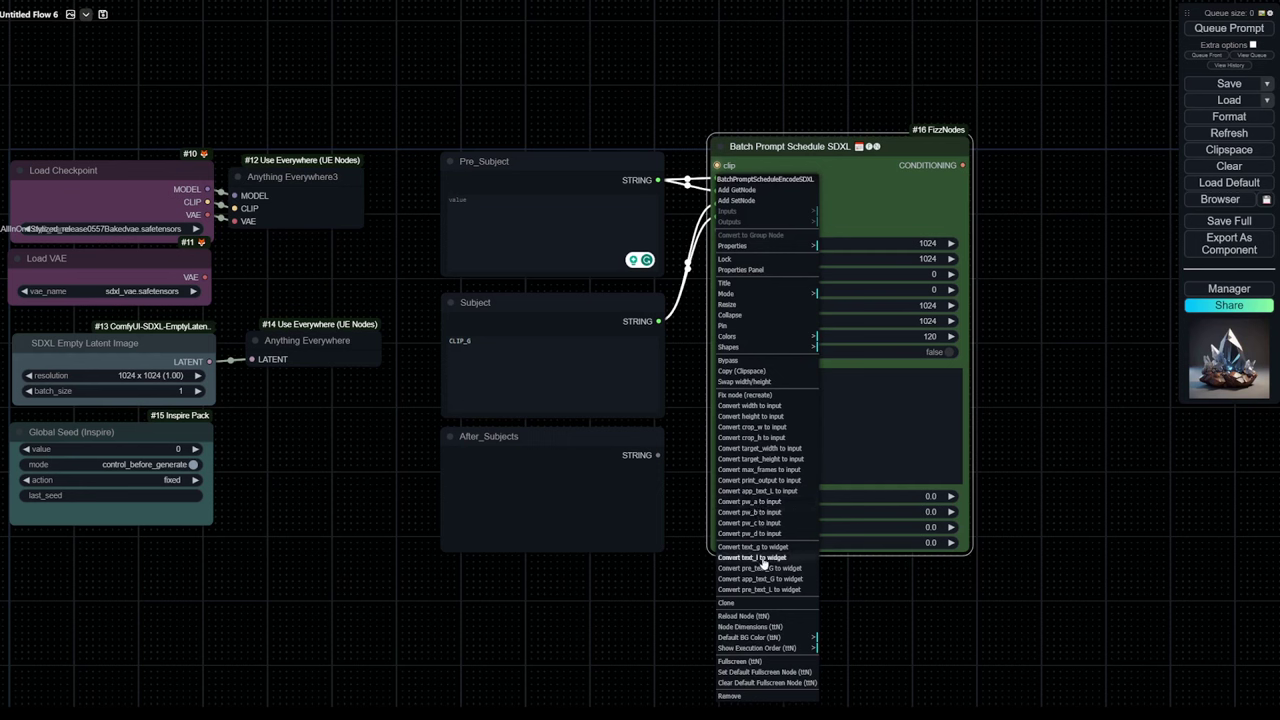
click(762, 491)
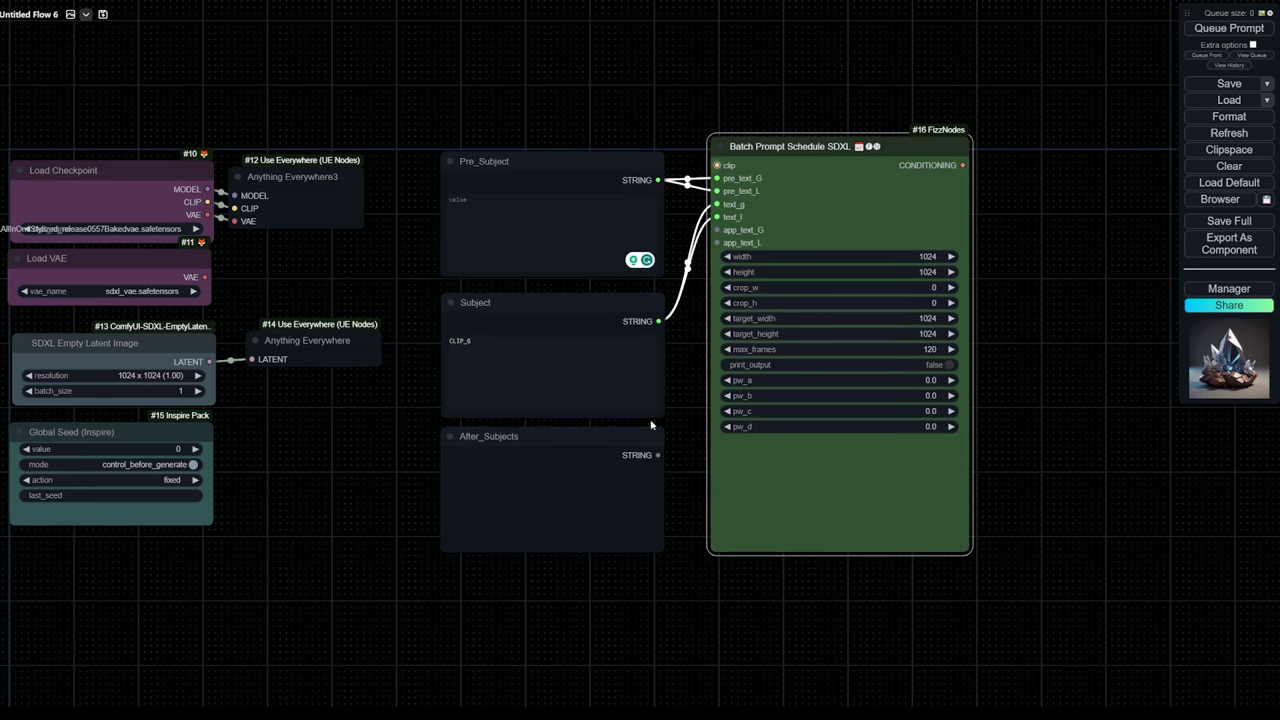
drag(657, 455, 714, 230)
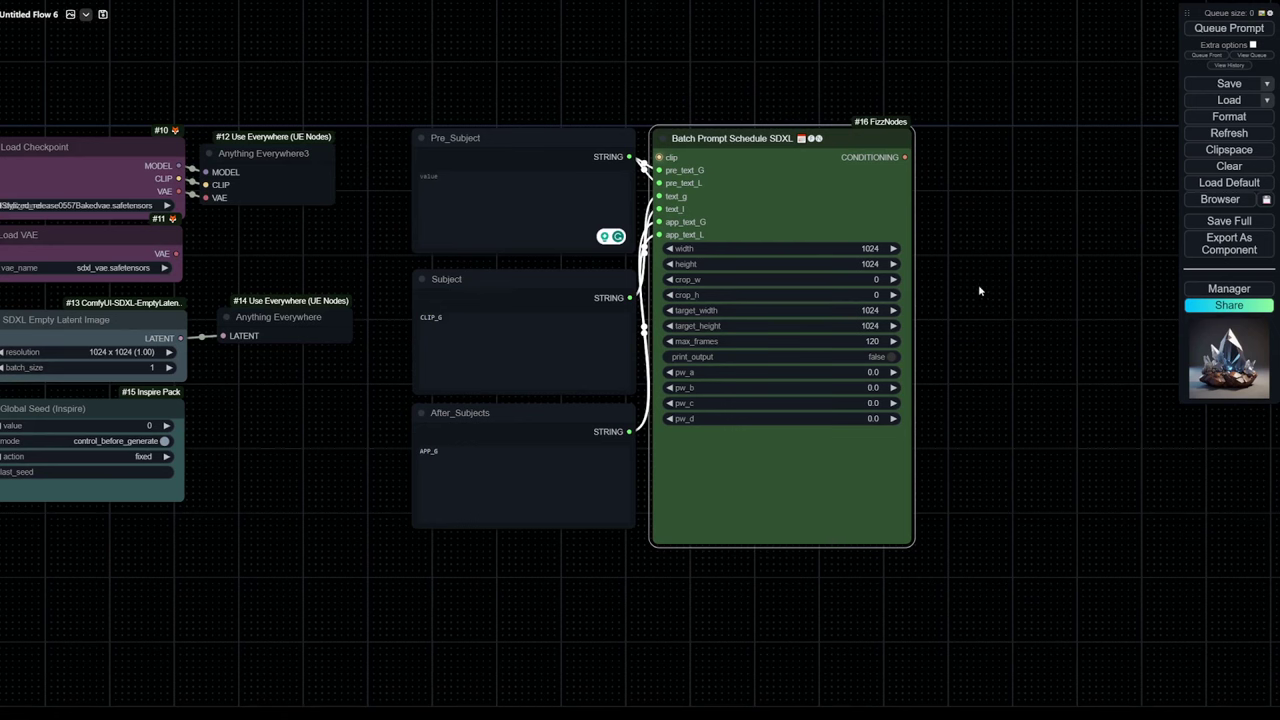
drag(728, 141, 734, 140)
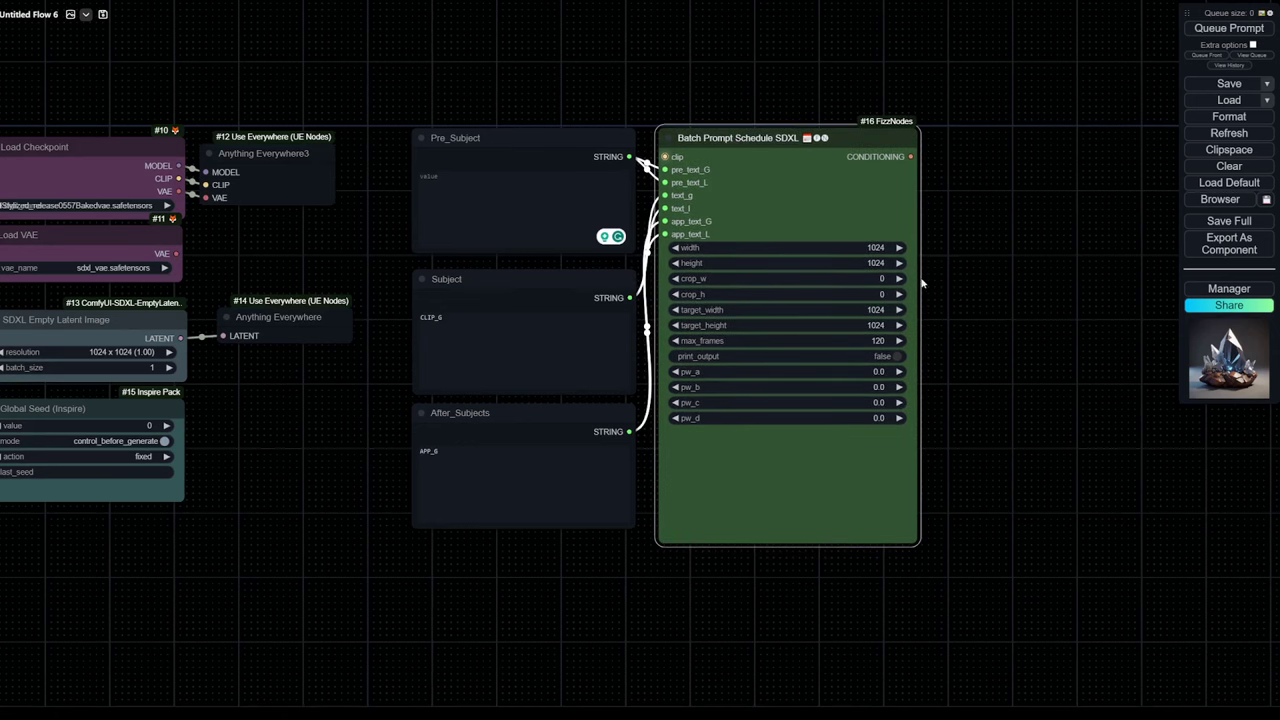
Colour the Pre_Subject, Subject and After_Subjects nodes green together
click(1002, 325)
drag(482, 114, 504, 207)
drag(549, 391, 576, 649)
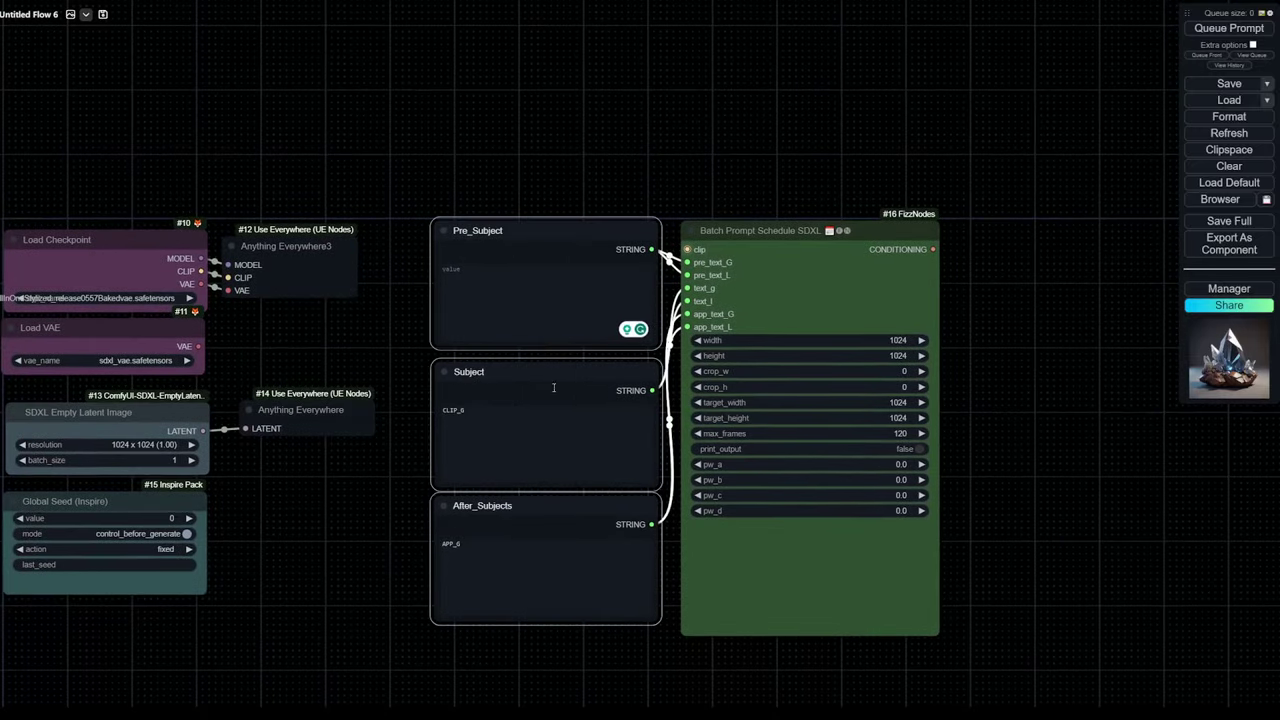
right_click(557, 232)
click(600, 349)
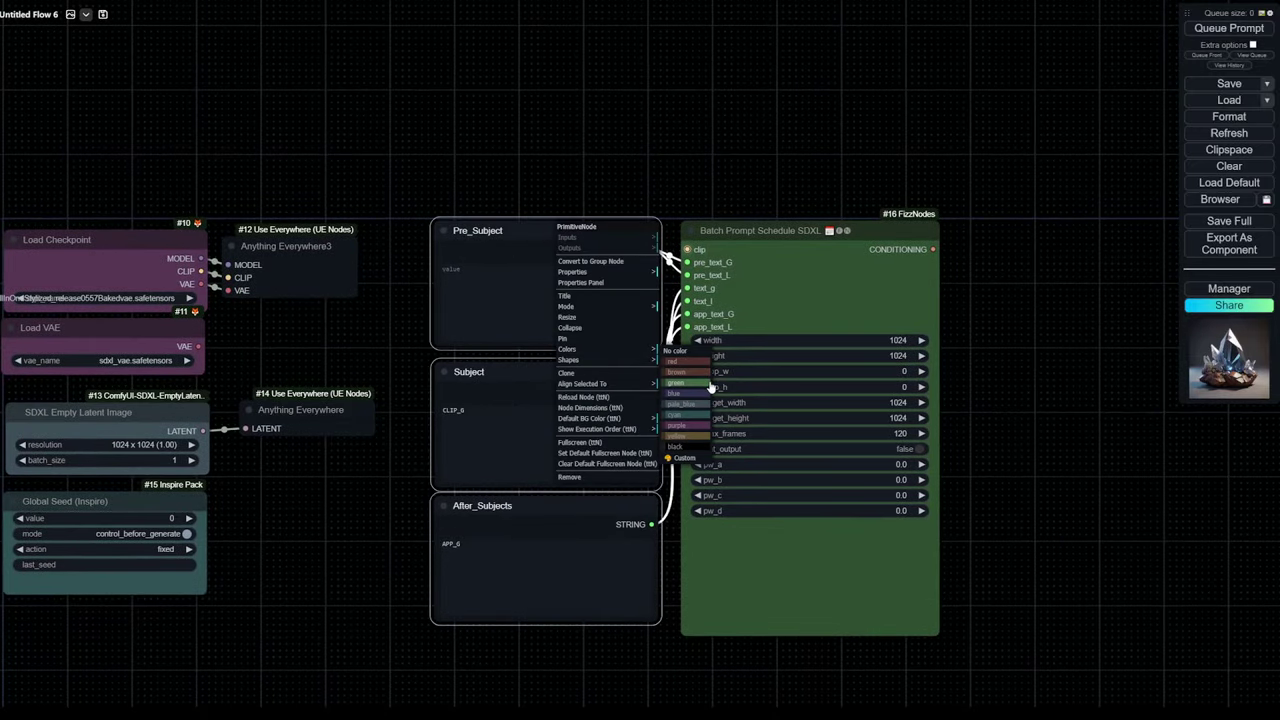
click(688, 386)
click(586, 666)
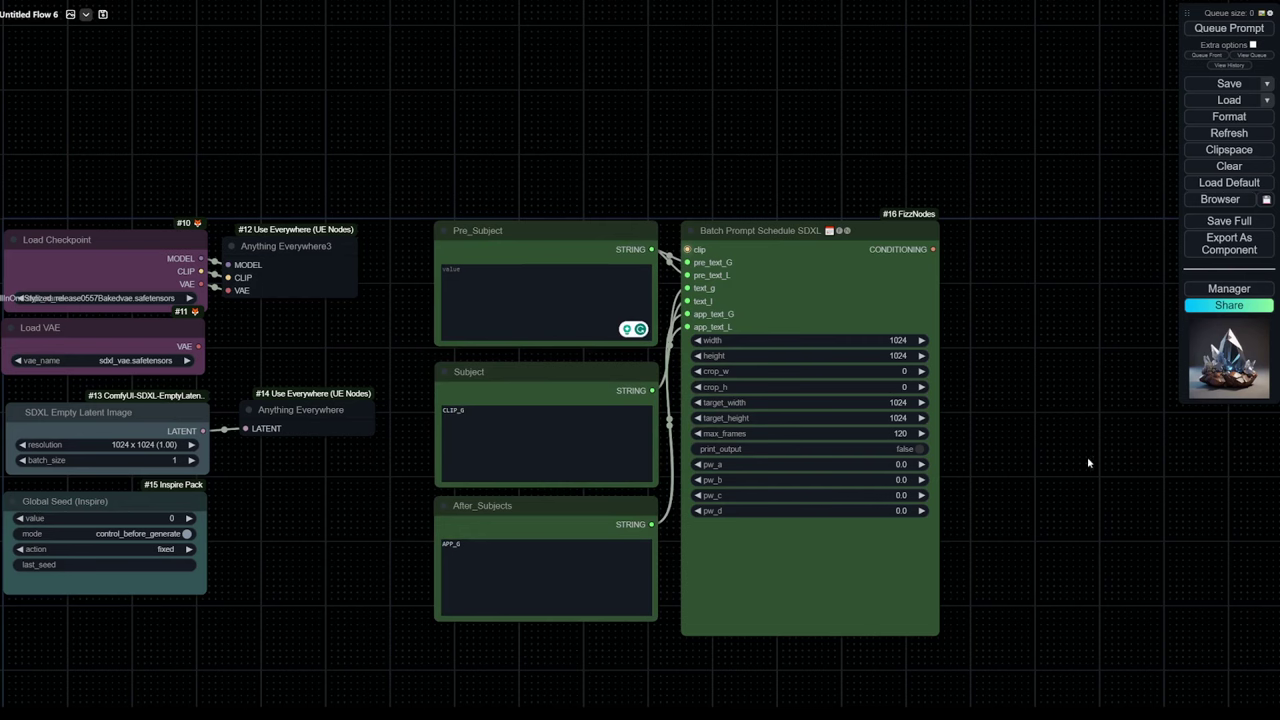
Enter "Minimalistic illustration of a man playing the" as the Pre_Subject text
click(591, 331)
text(Minimalistic illustration of a man playing the)
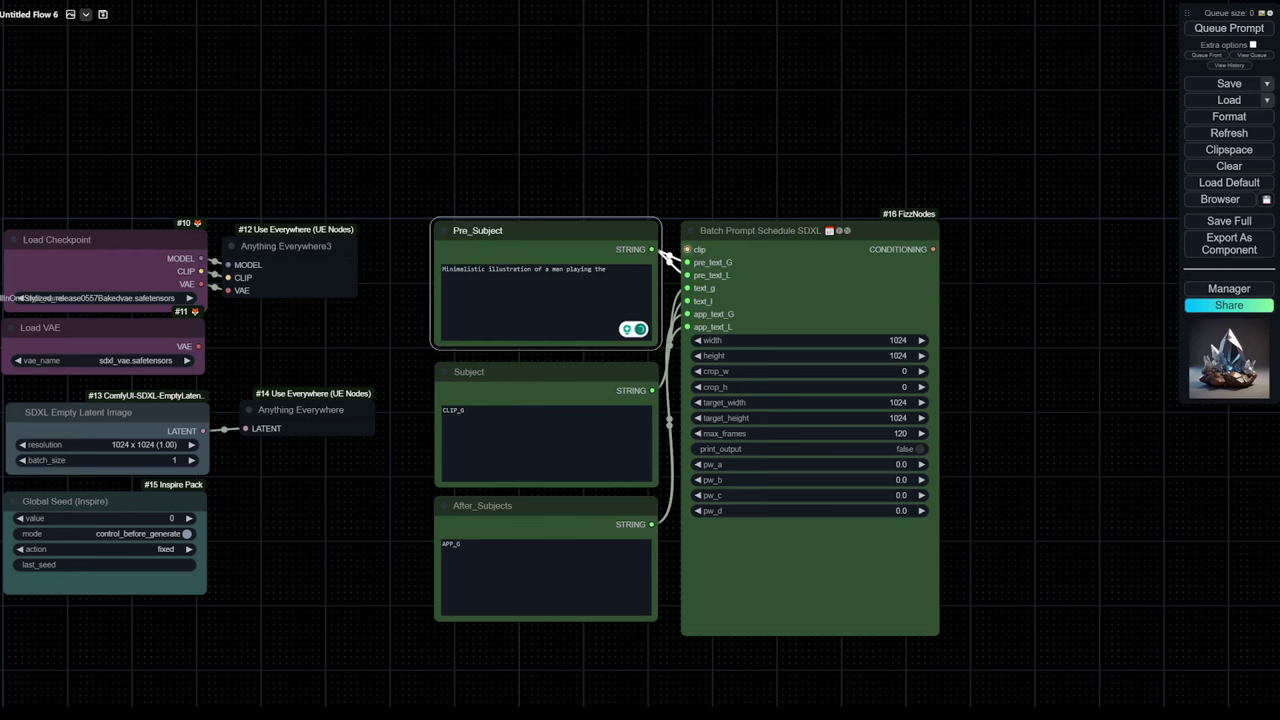
Replace the Subject text with a pasted schedule trimmed to entries "0" to "4": theremin, didgeridoo, glass harmonica, keytar and hurdy-gurdy, without a trailing comma
drag(530, 420, 433, 410)
key(ctrl+v)
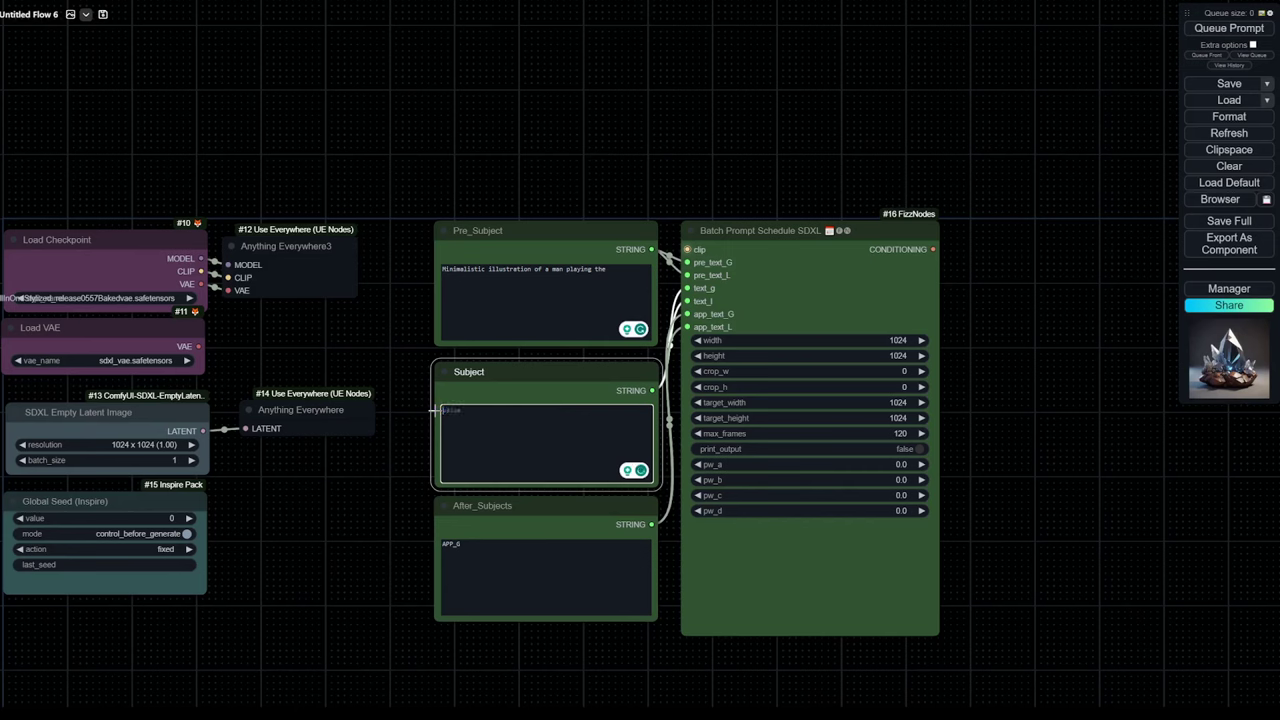
scroll(480, 440, up, 2)
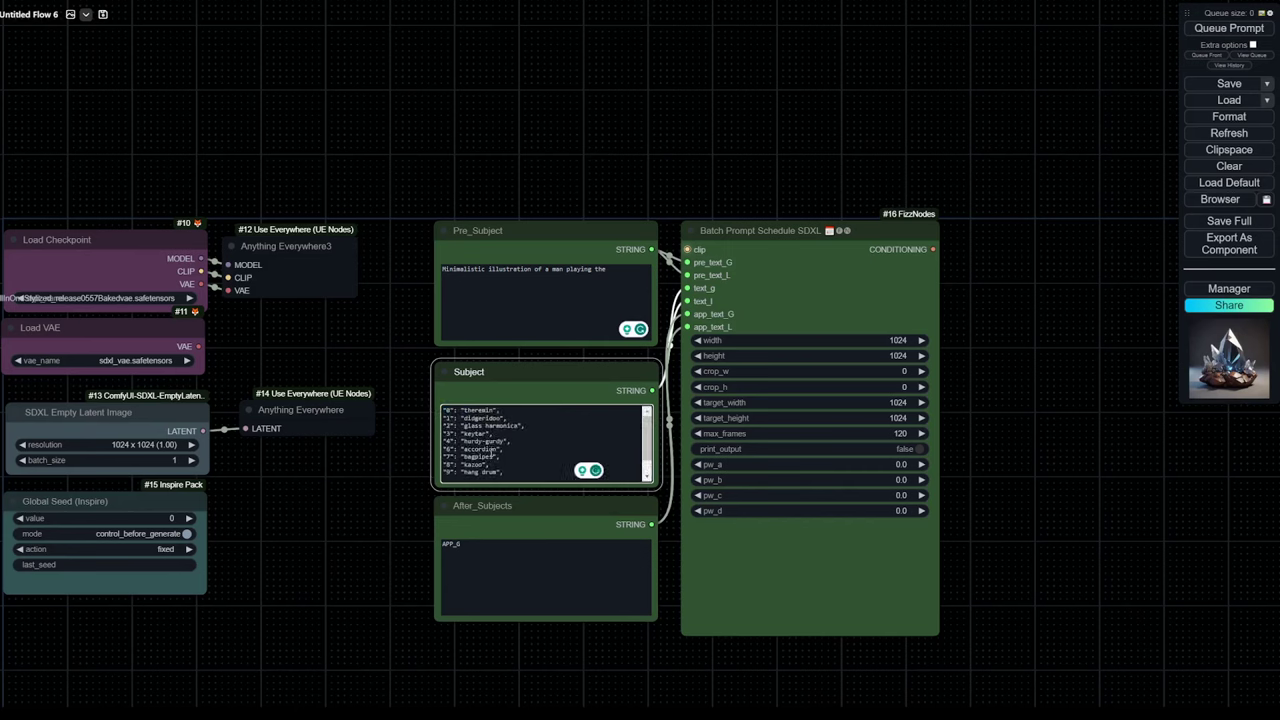
key(BackSpace)
key(BackSpace)
key(BackSpace)
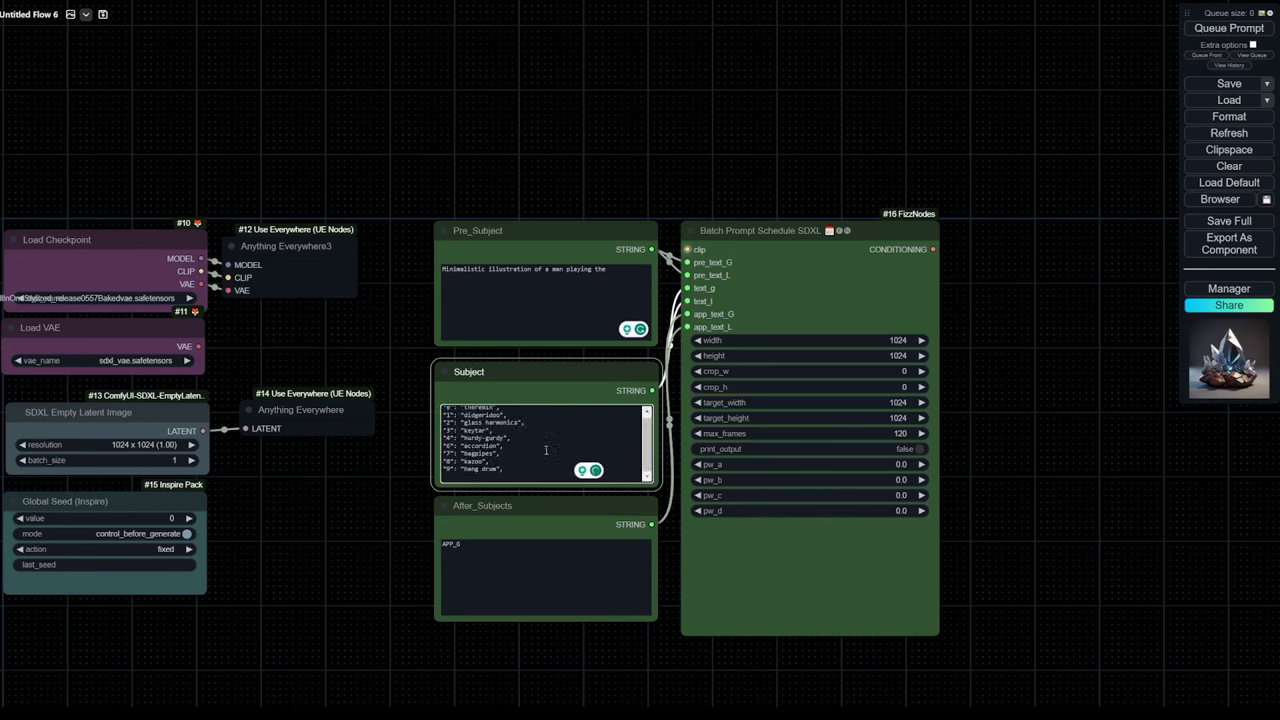
drag(518, 473, 444, 449)
key(BackSpace)
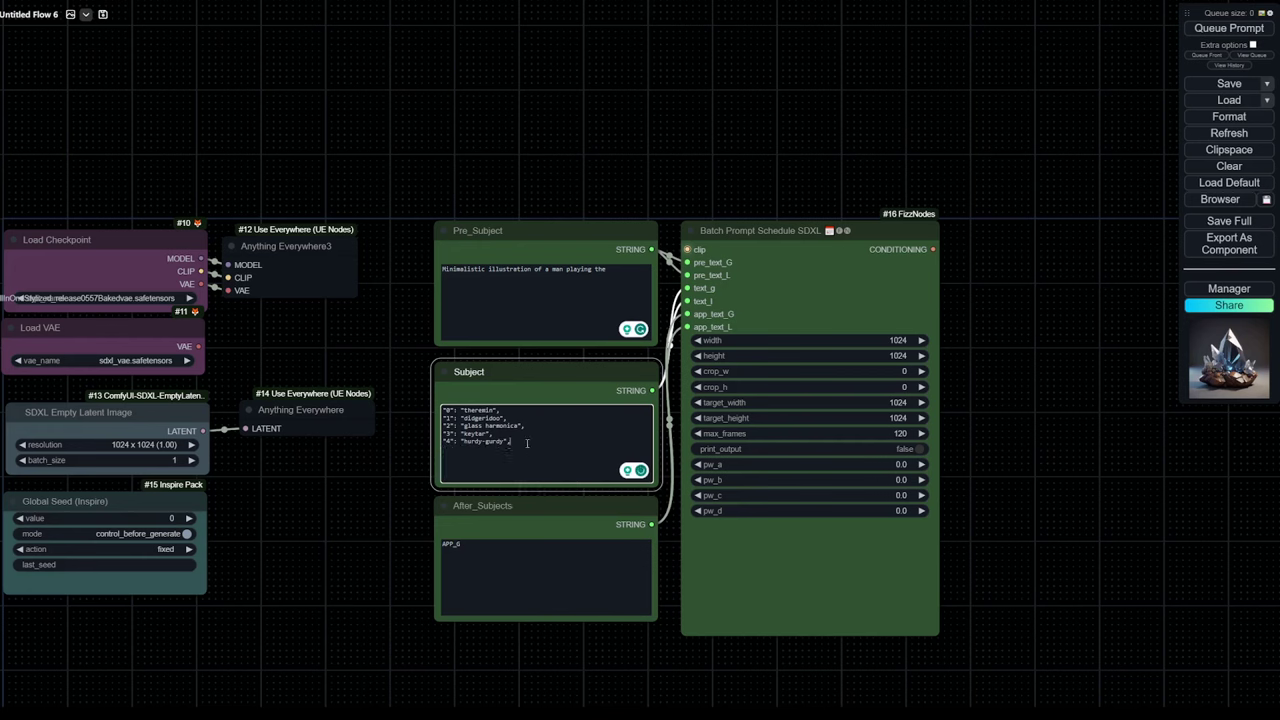
Replace the After_Subjects text with "vector illustration, flat background, drop shadow, in style of banksy"
click(505, 572)
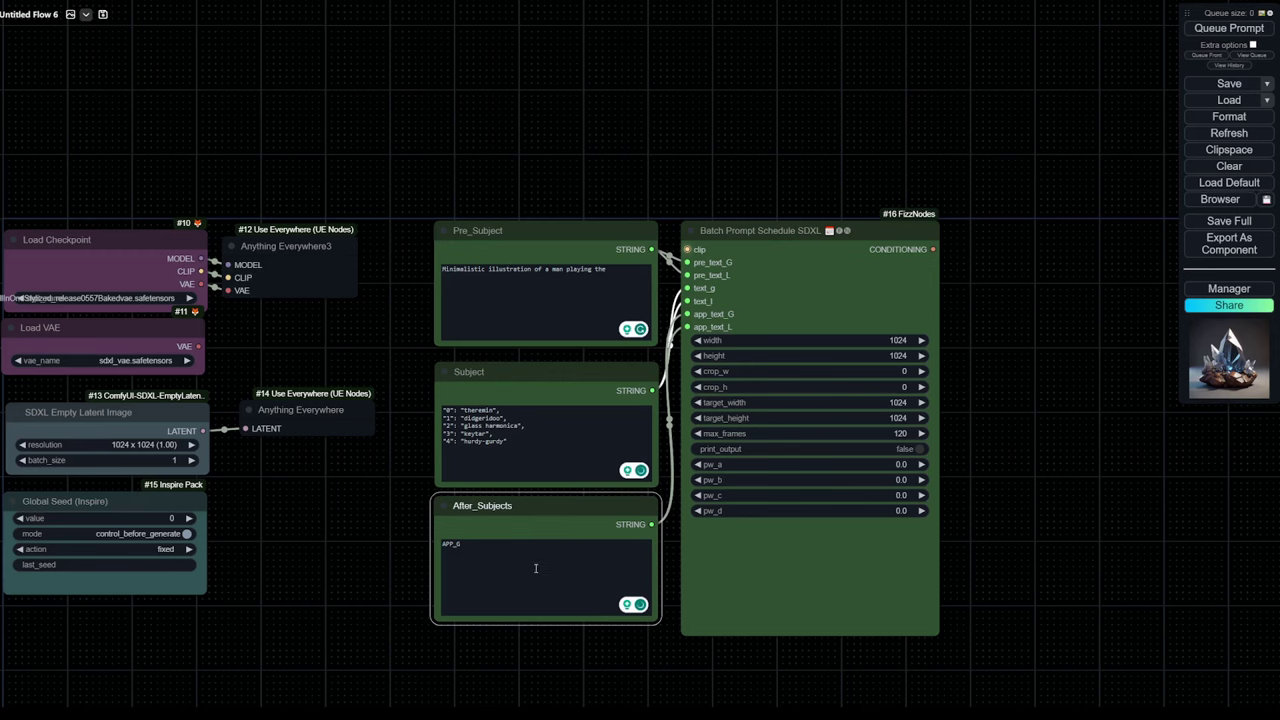
drag(522, 555, 431, 543)
text(vector illustration, flat background)
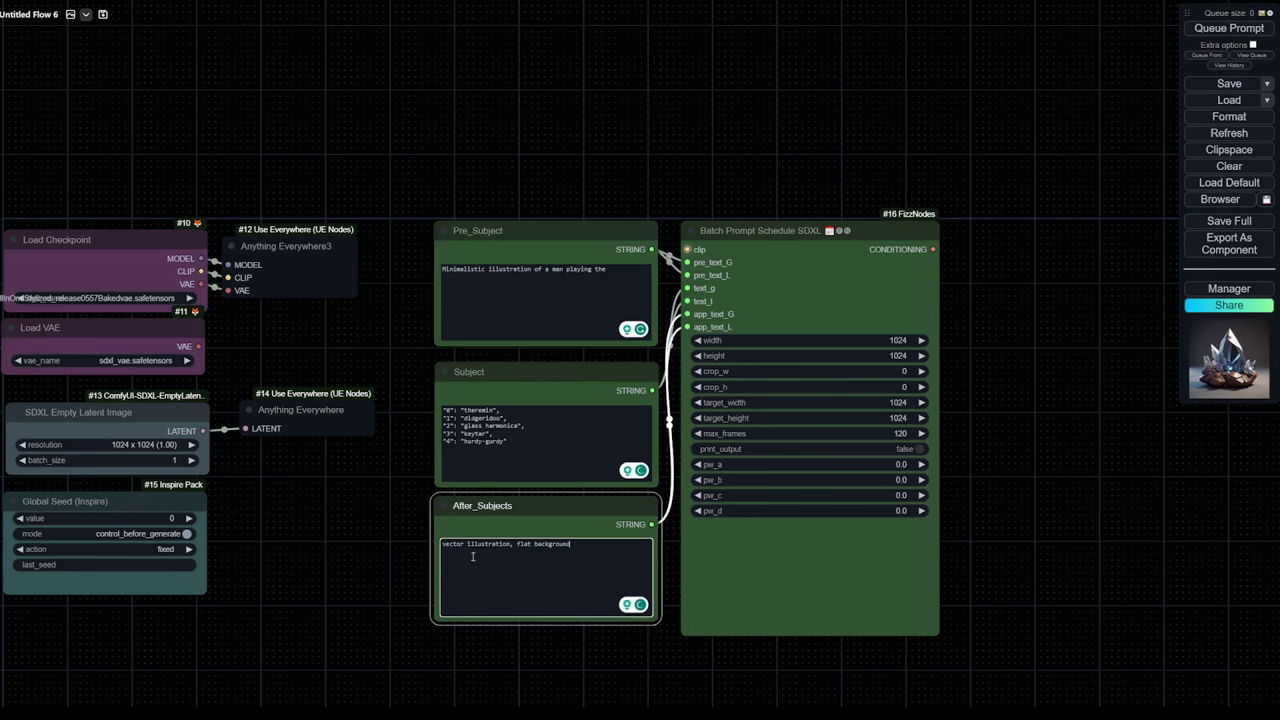
scroll(390, 565, down, 2)
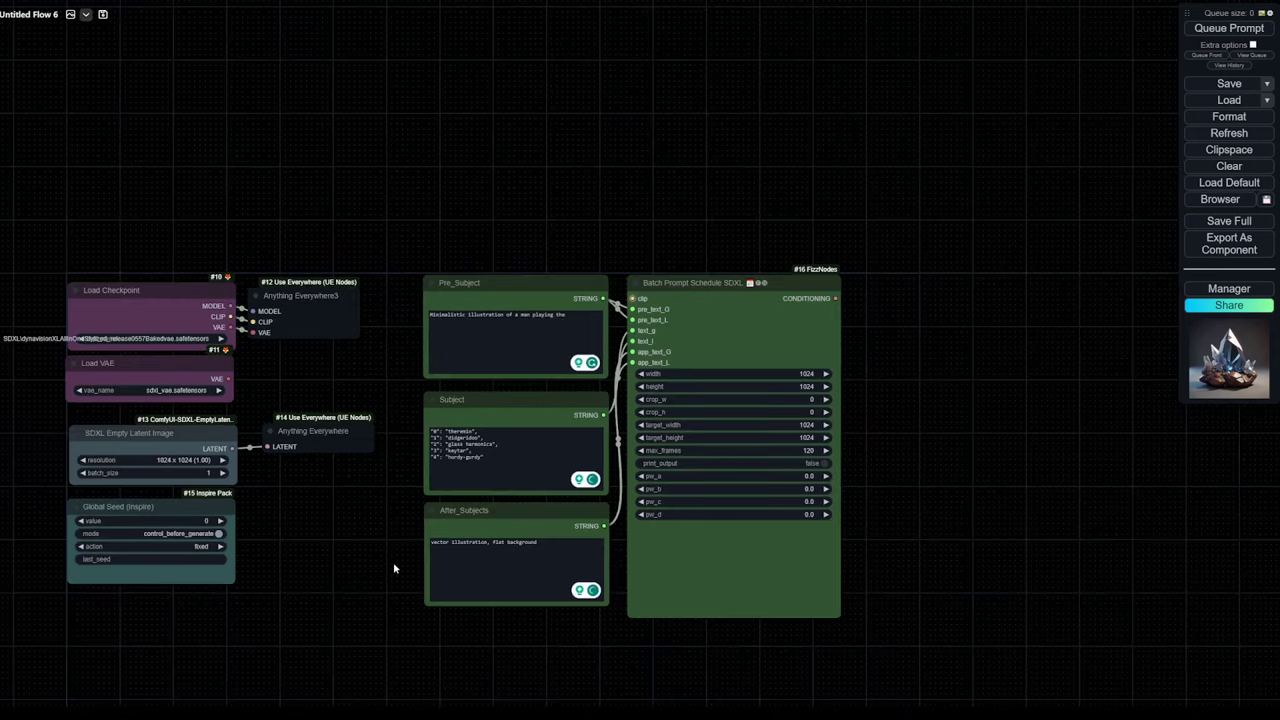
drag(393, 568, 383, 489)
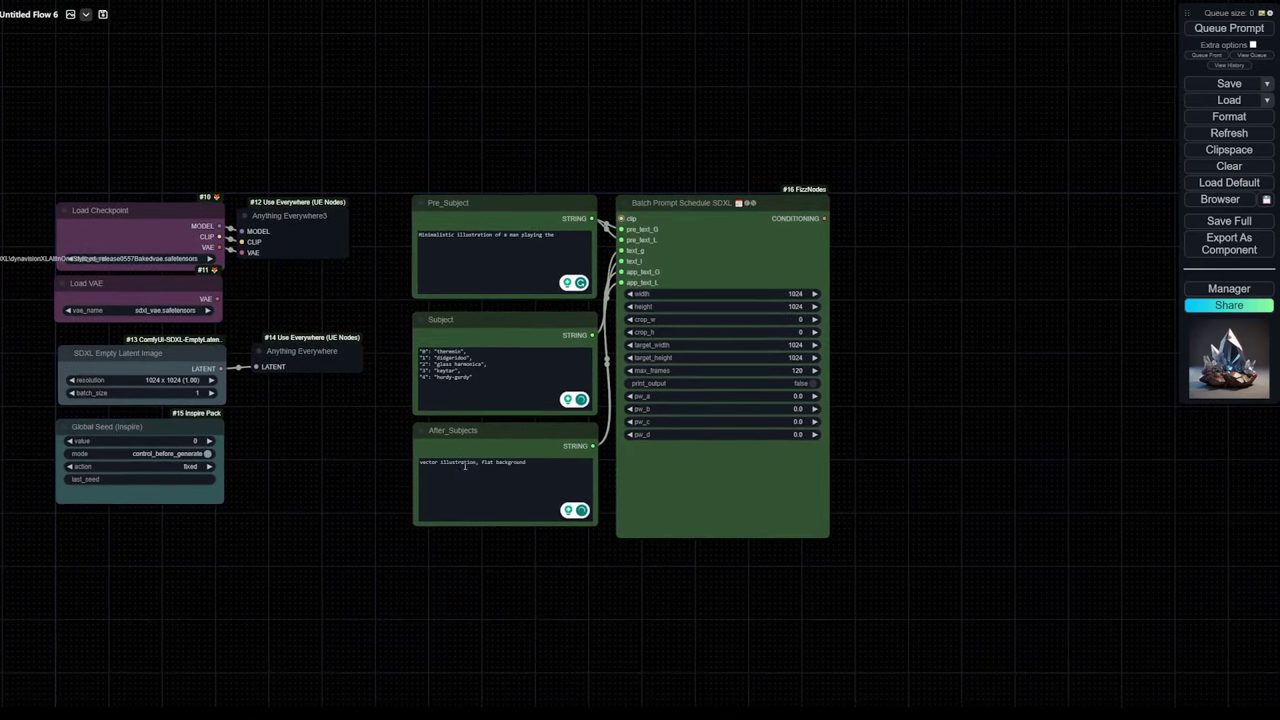
click(536, 465)
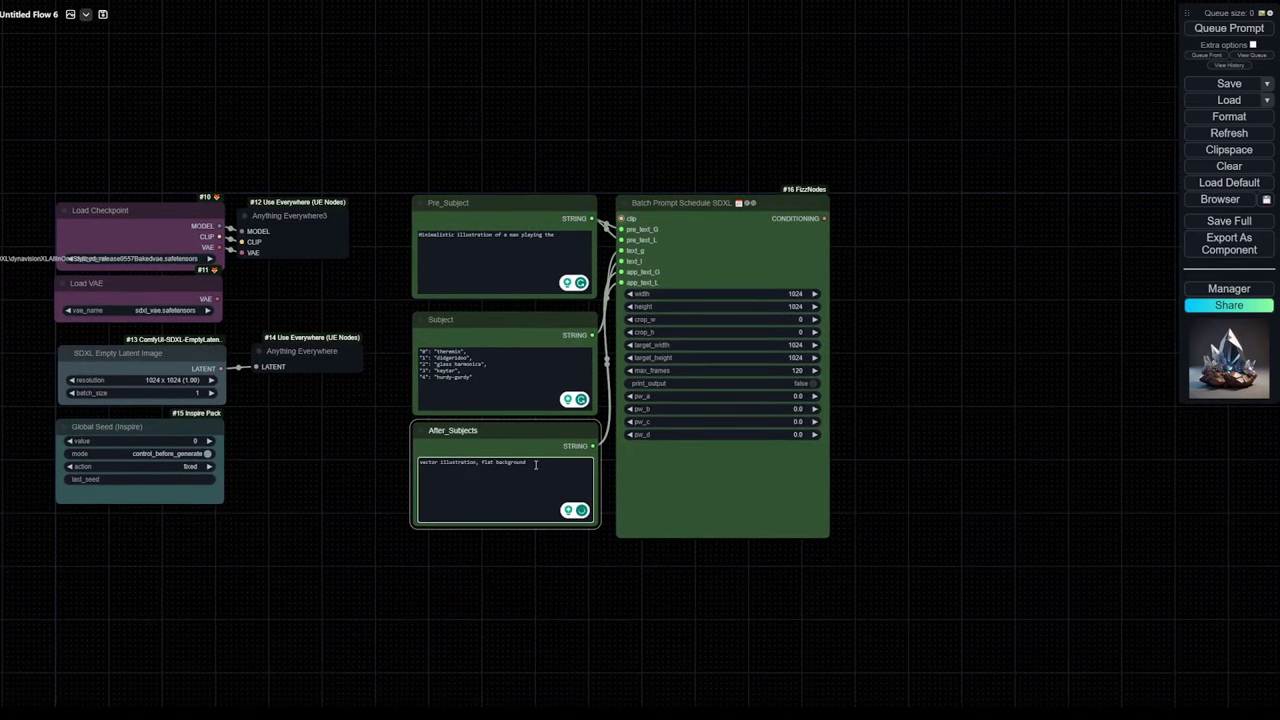
text(, drop shadow)
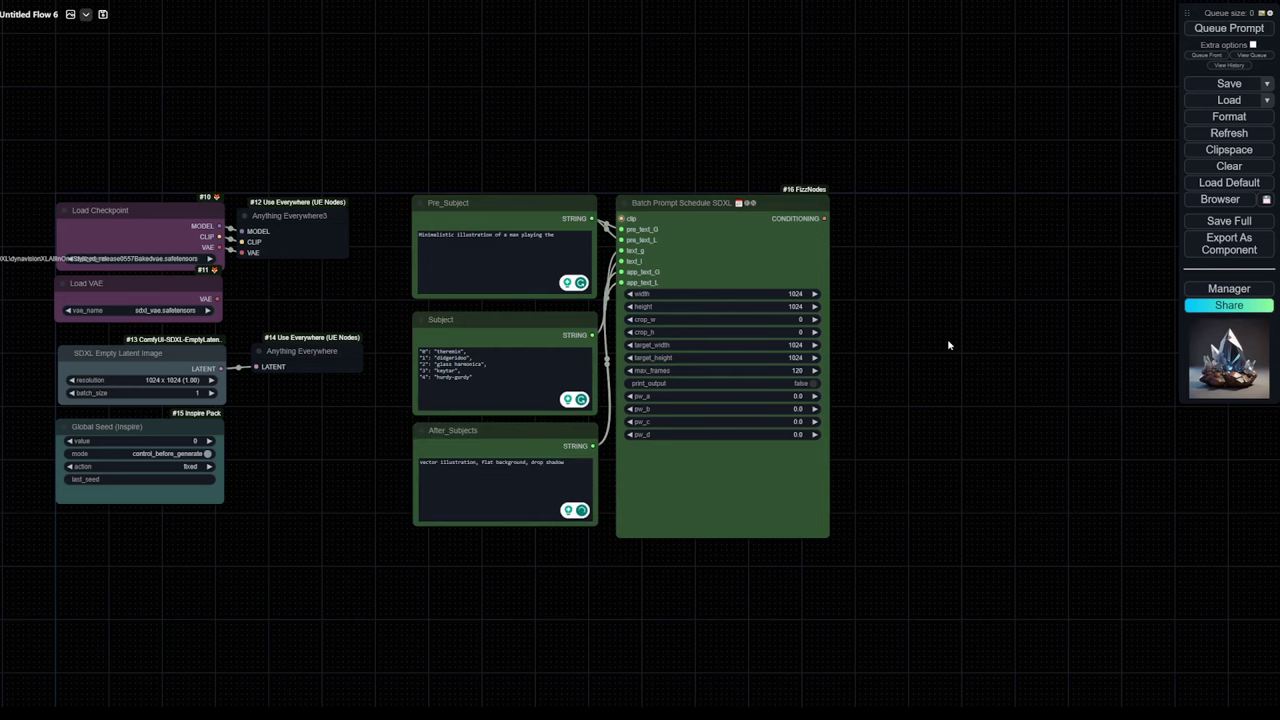
drag(947, 338, 822, 335)
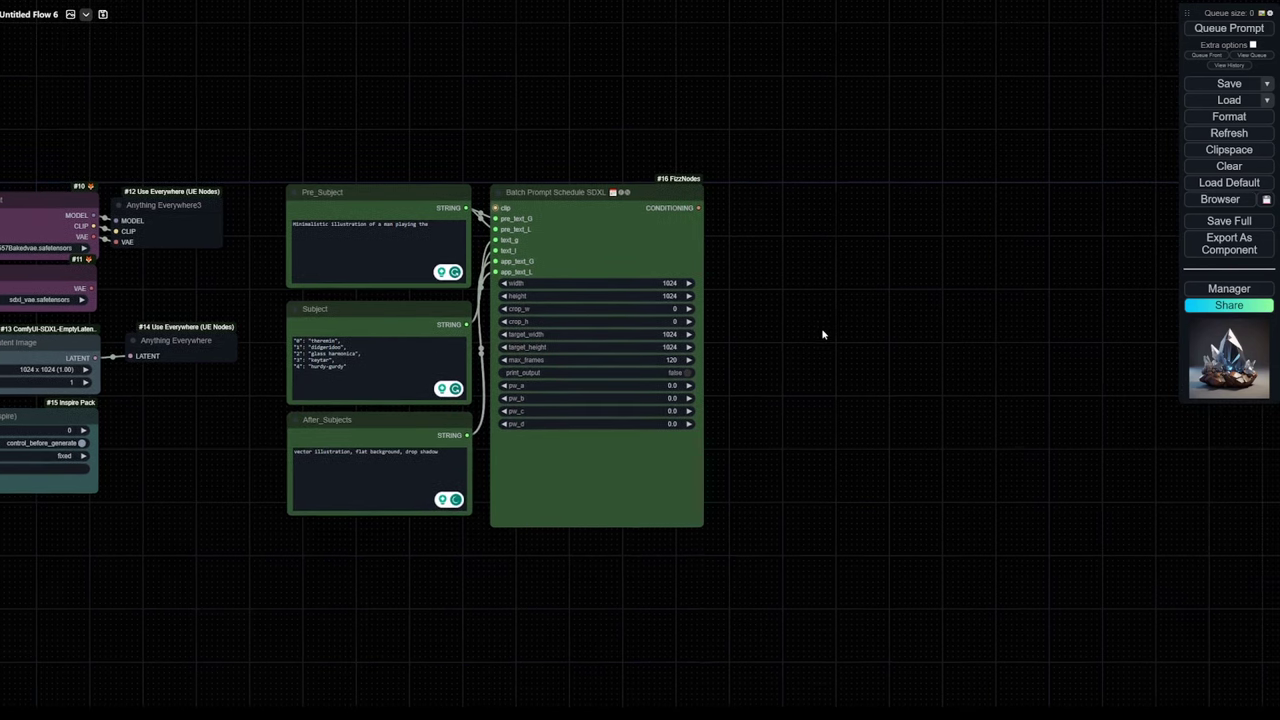
click(446, 457)
text(, in styl)
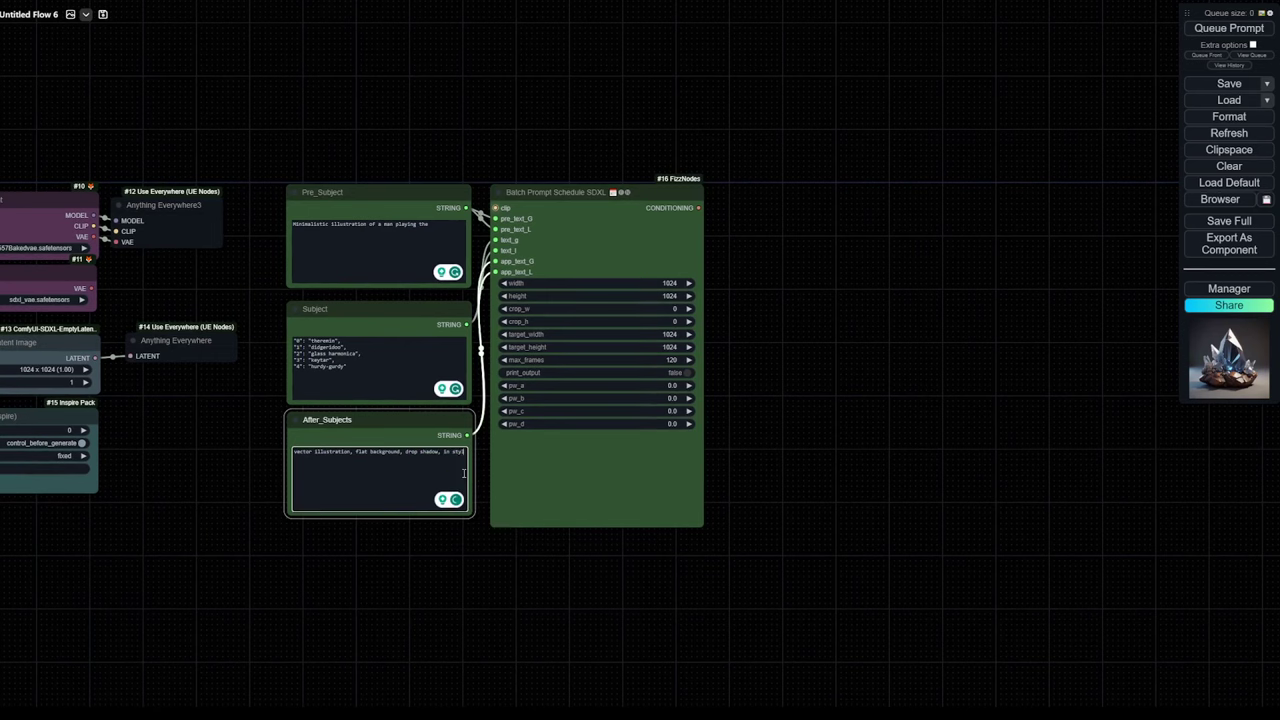
text(e of banksy)
click(752, 318)
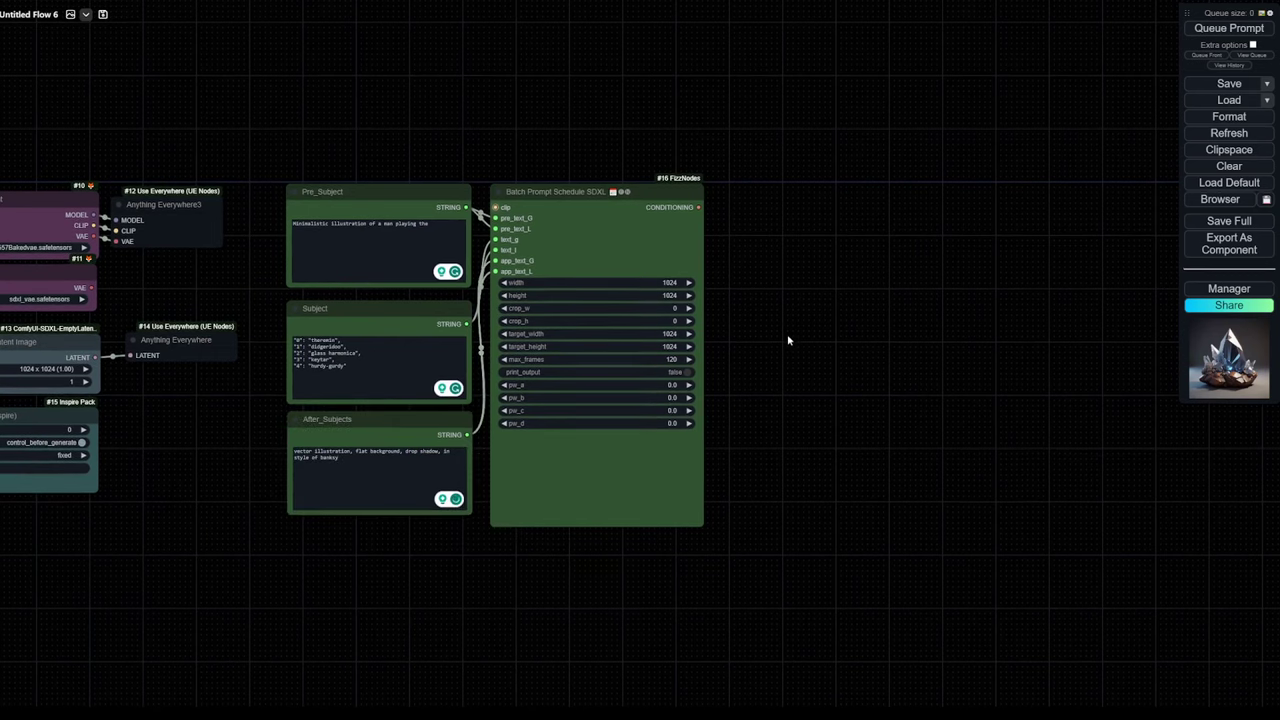
Add a Prompts Everywhere node in the empty canvas area beyond the Batch Prompt Schedule SDXL node's conditioning output
drag(788, 341, 783, 343)
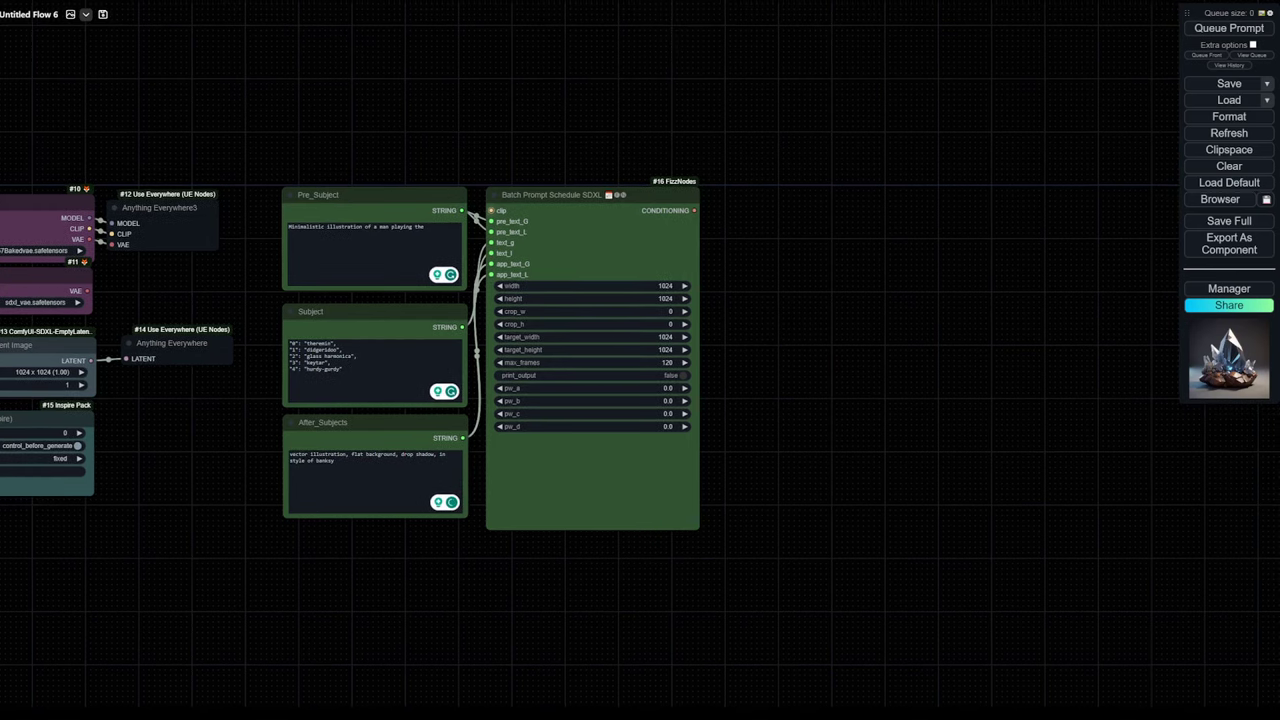
drag(315, 146, 425, 131)
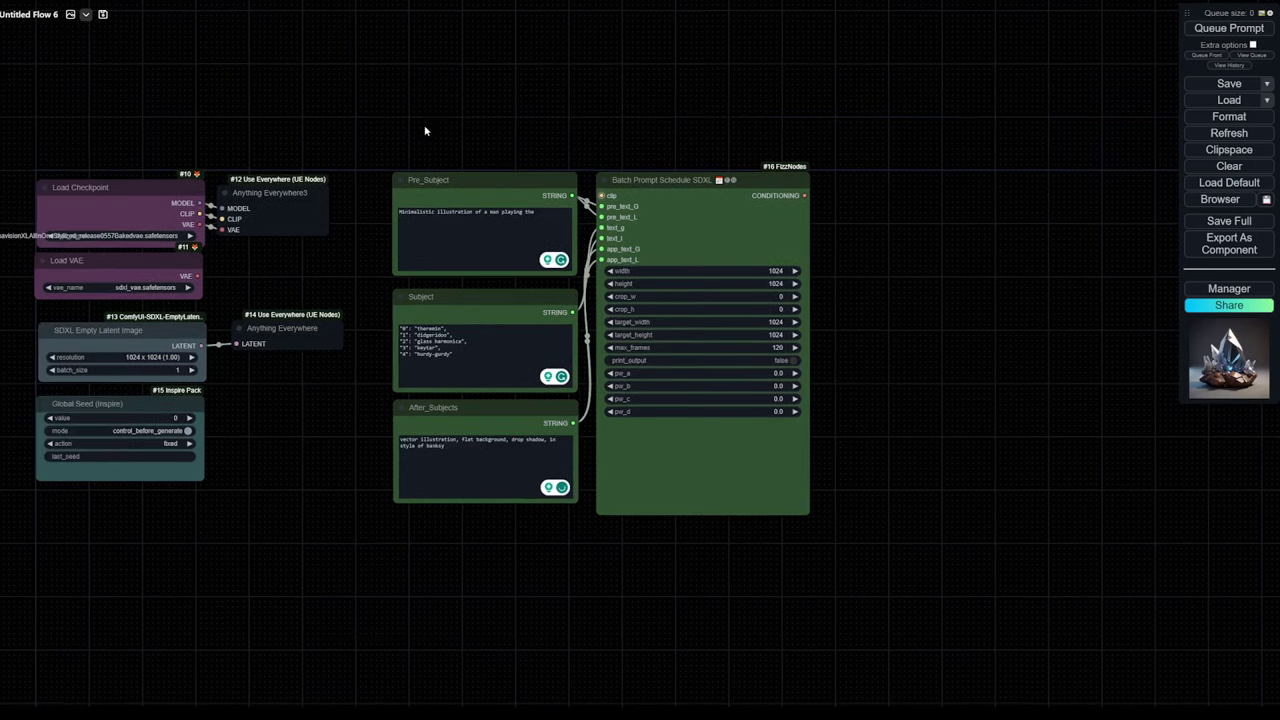
drag(314, 506, 133, 512)
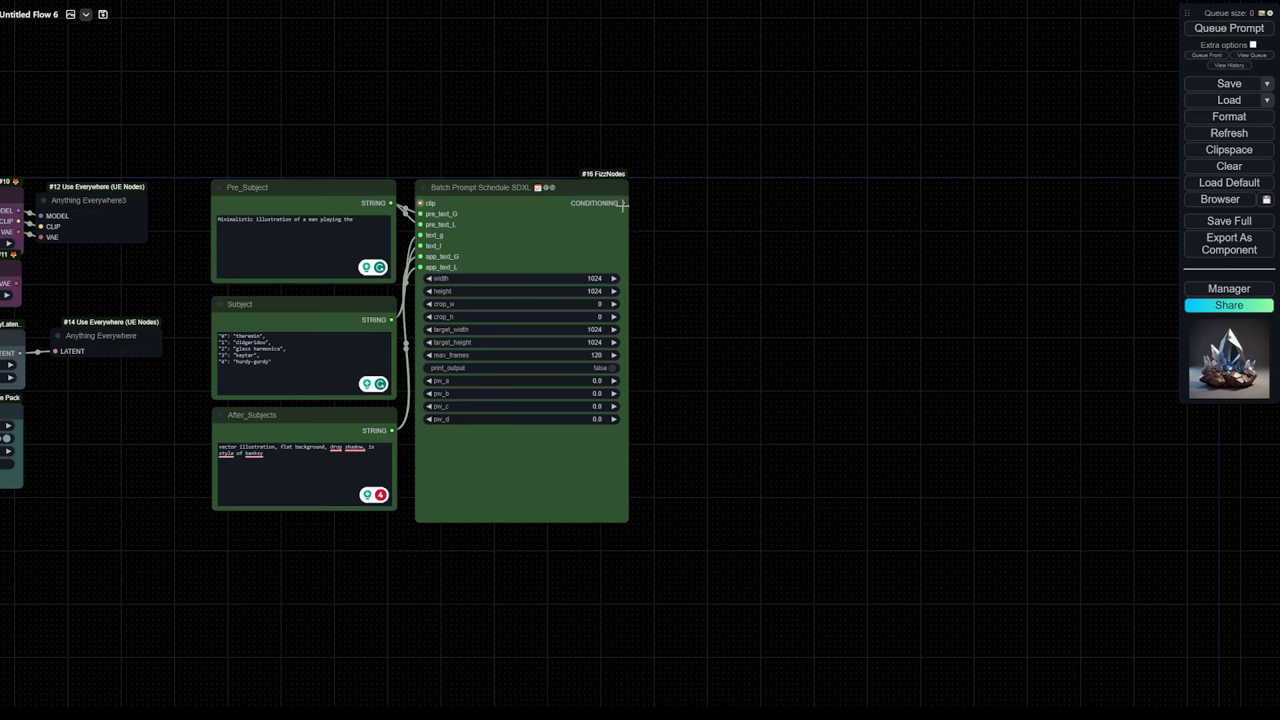
drag(624, 204, 697, 318)
double_click(890, 289)
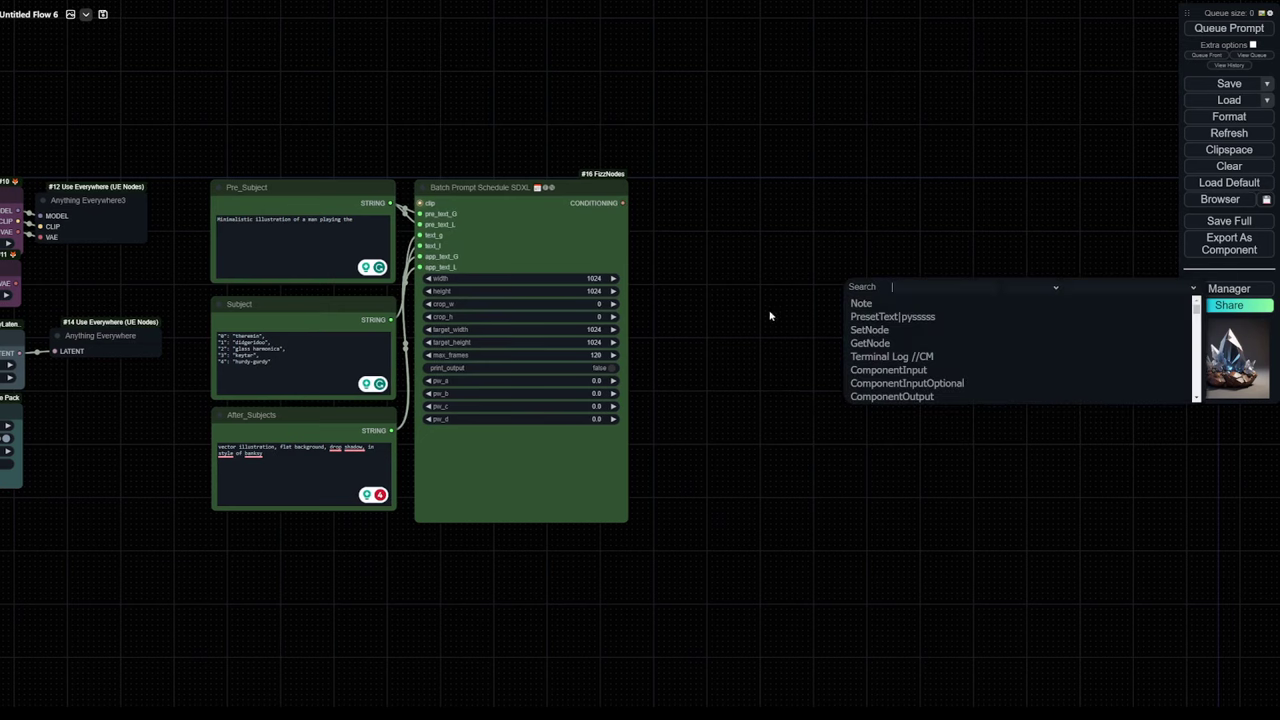
text(prompt)
click(858, 303)
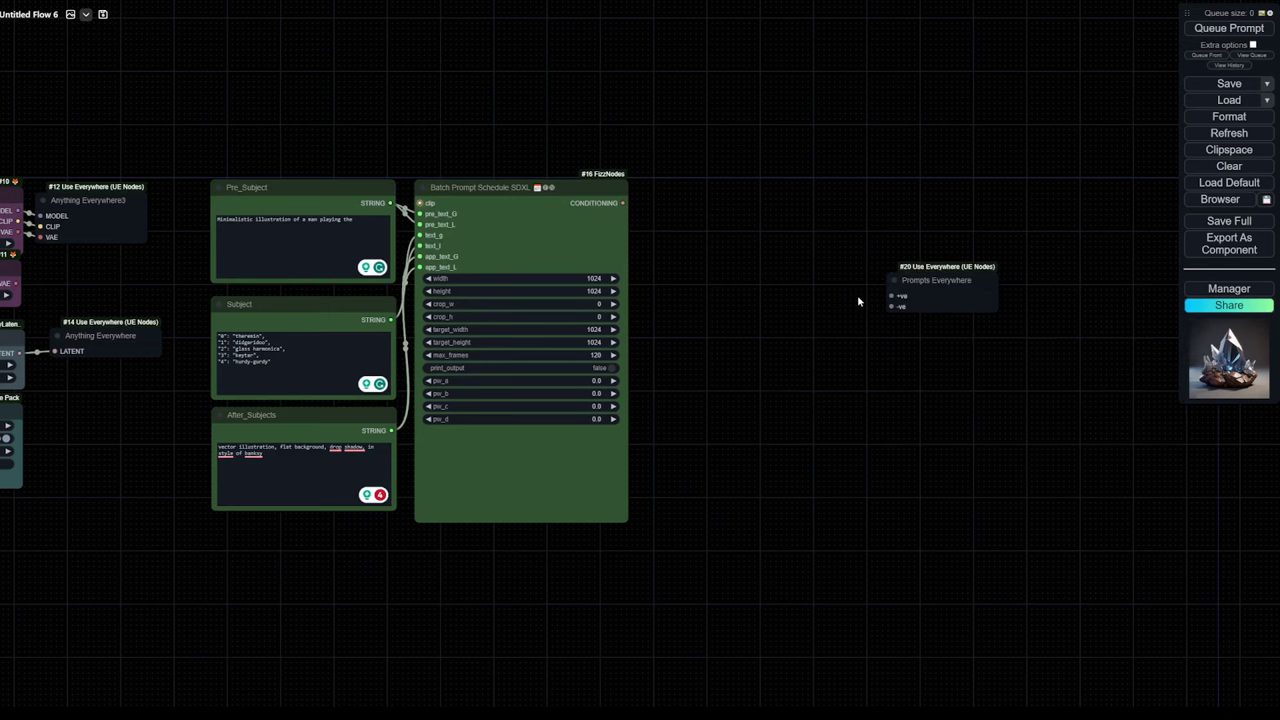
Move the Prompts Everywhere node closer to the Batch Prompt Schedule SDXL node and connect the schedule's conditioning output to its +ve input
drag(940, 272, 768, 272)
drag(621, 202, 716, 300)
Add a CLIPTextEncodeSDXL node directly below the Batch Prompt Schedule SDXL node and colour it red
drag(533, 619, 649, 431)
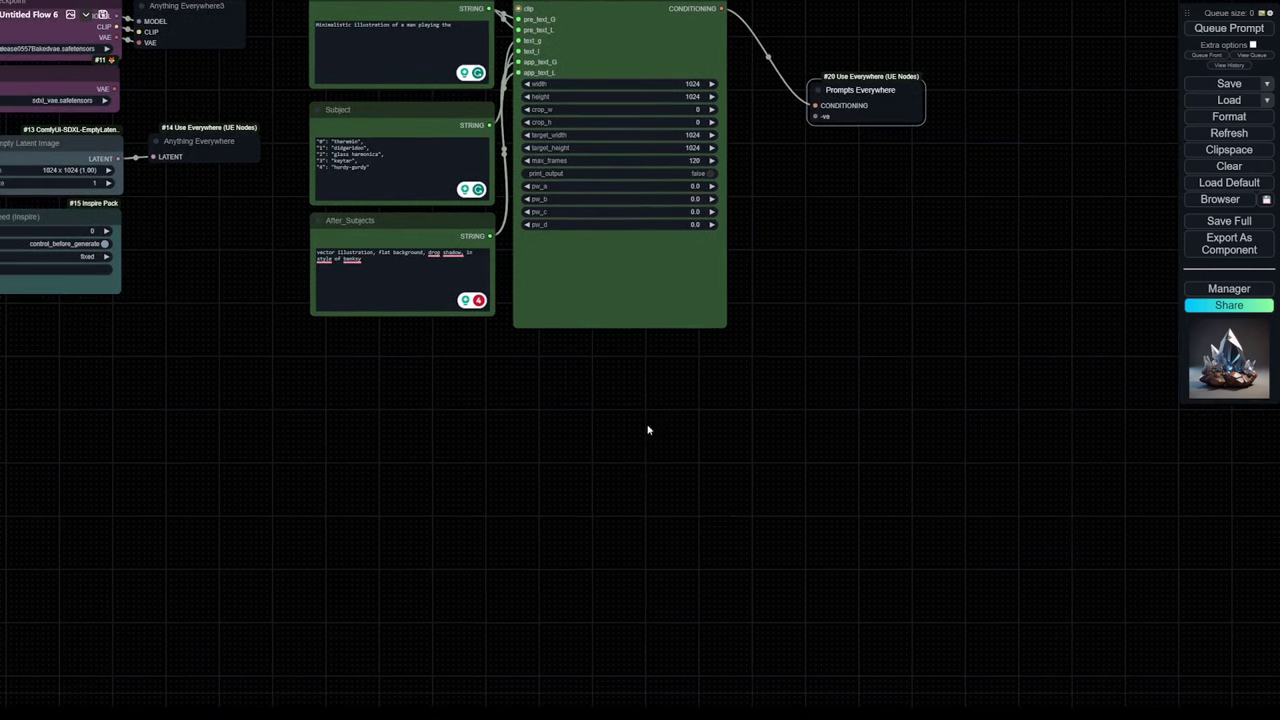
double_click(589, 443)
text(cliptex)
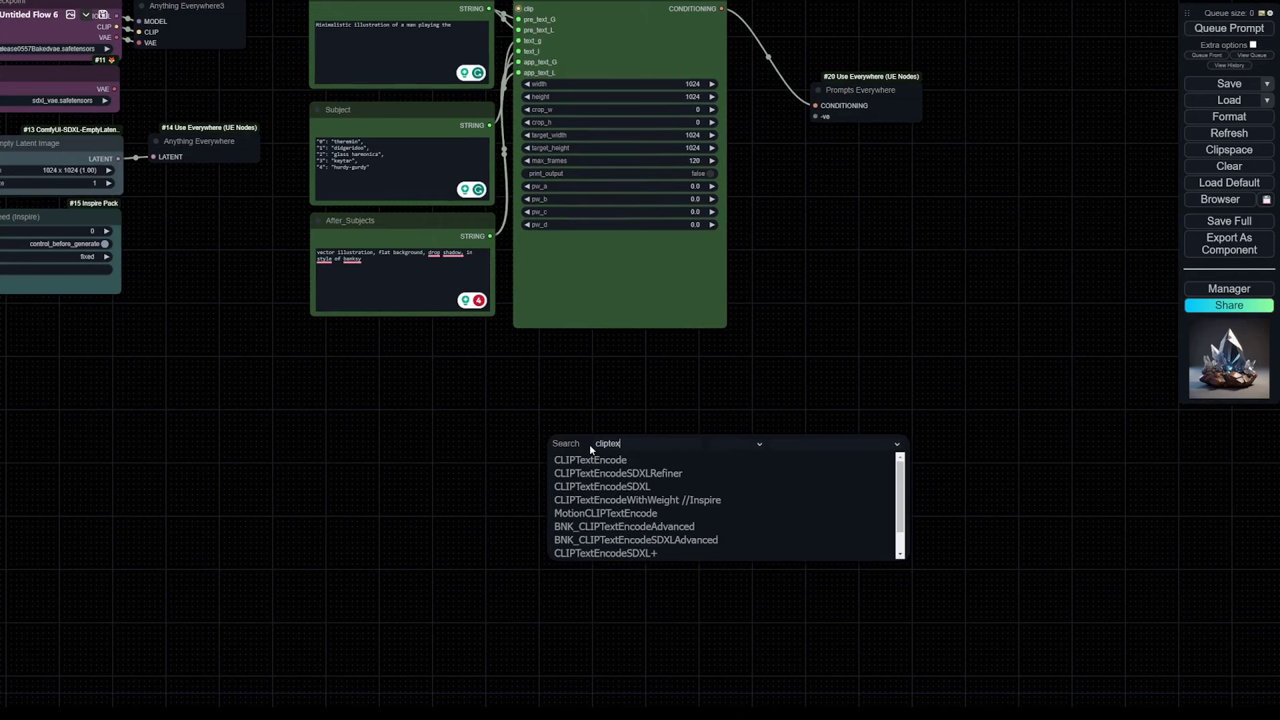
click(602, 486)
drag(663, 437, 588, 352)
right_click(588, 352)
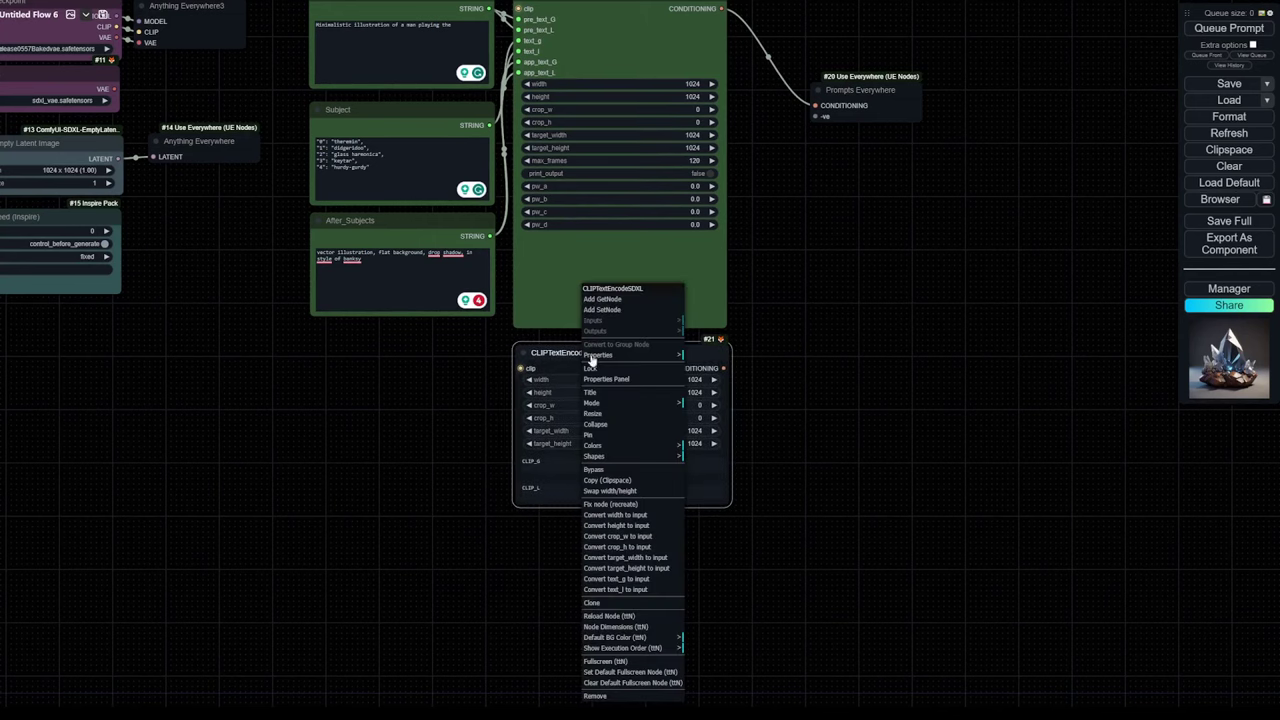
click(598, 445)
click(711, 460)
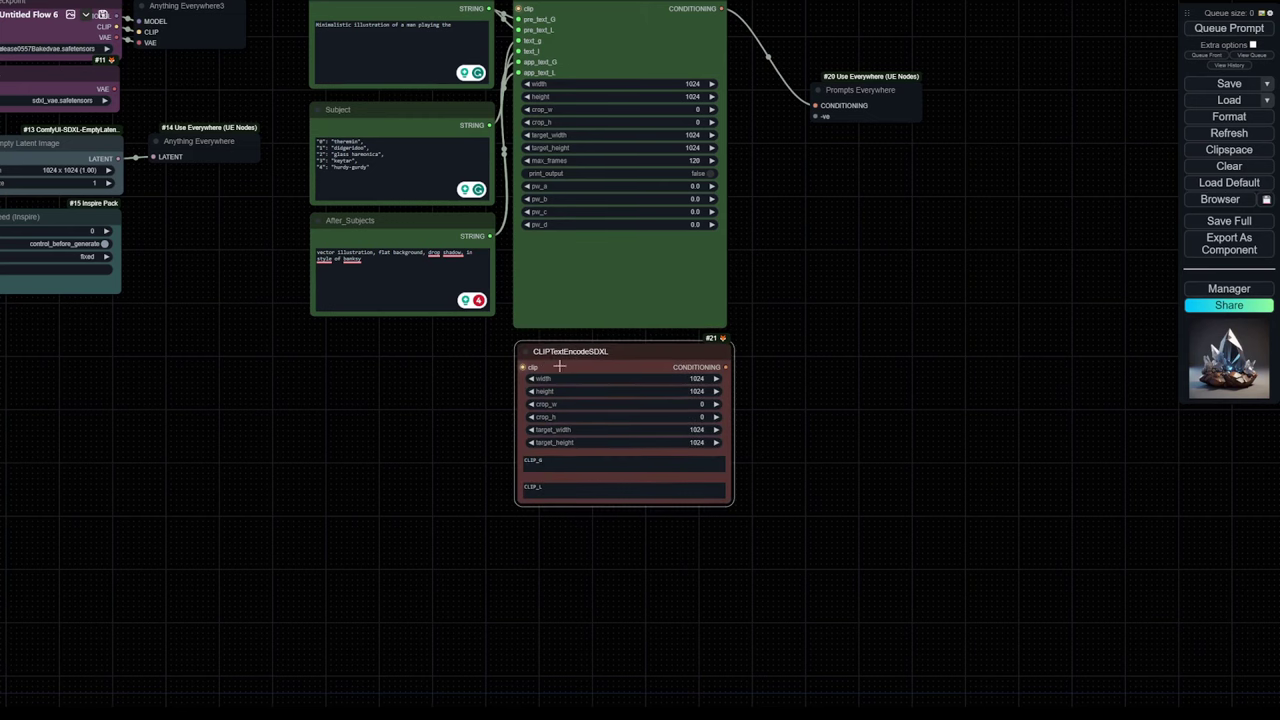
Duplicate the Subject text node and place the copy beside the CLIPTextEncodeSDXL node, below After_Subjects
scroll(797, 295, down, 2)
scroll(805, 292, down, 2)
click(551, 256)
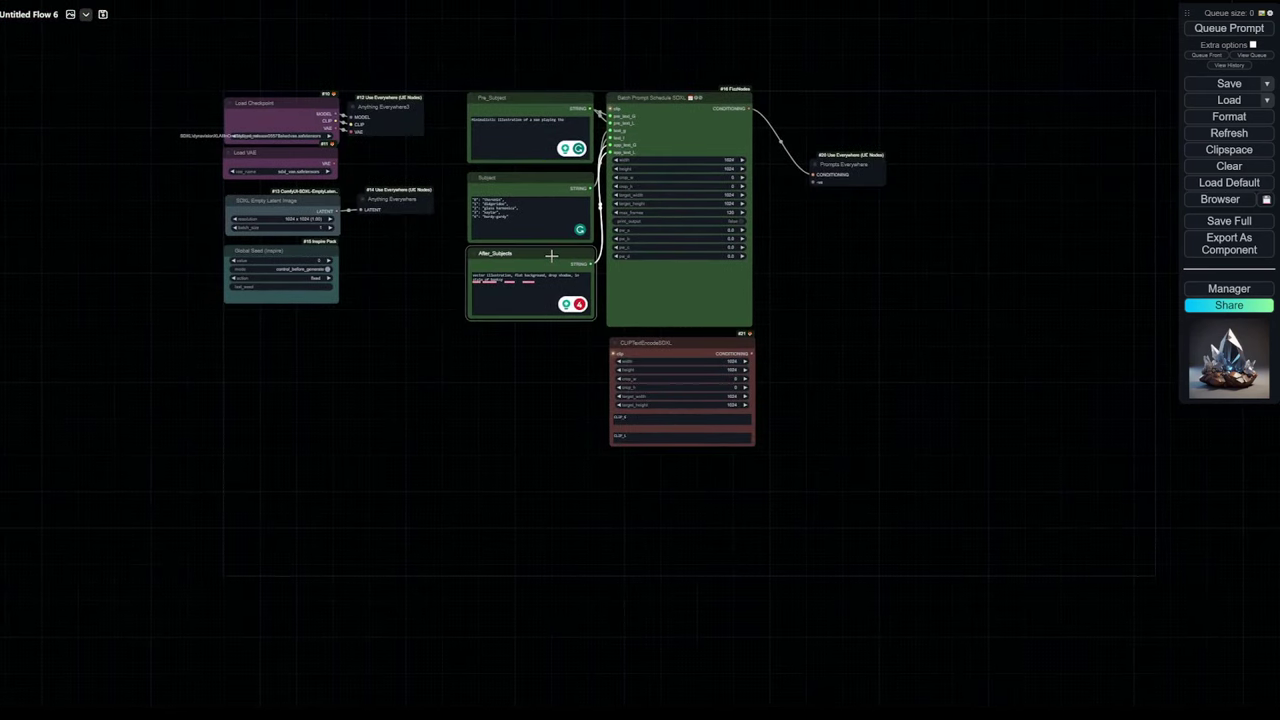
click(523, 176)
key(ctrl+c)
key(ctrl+v)
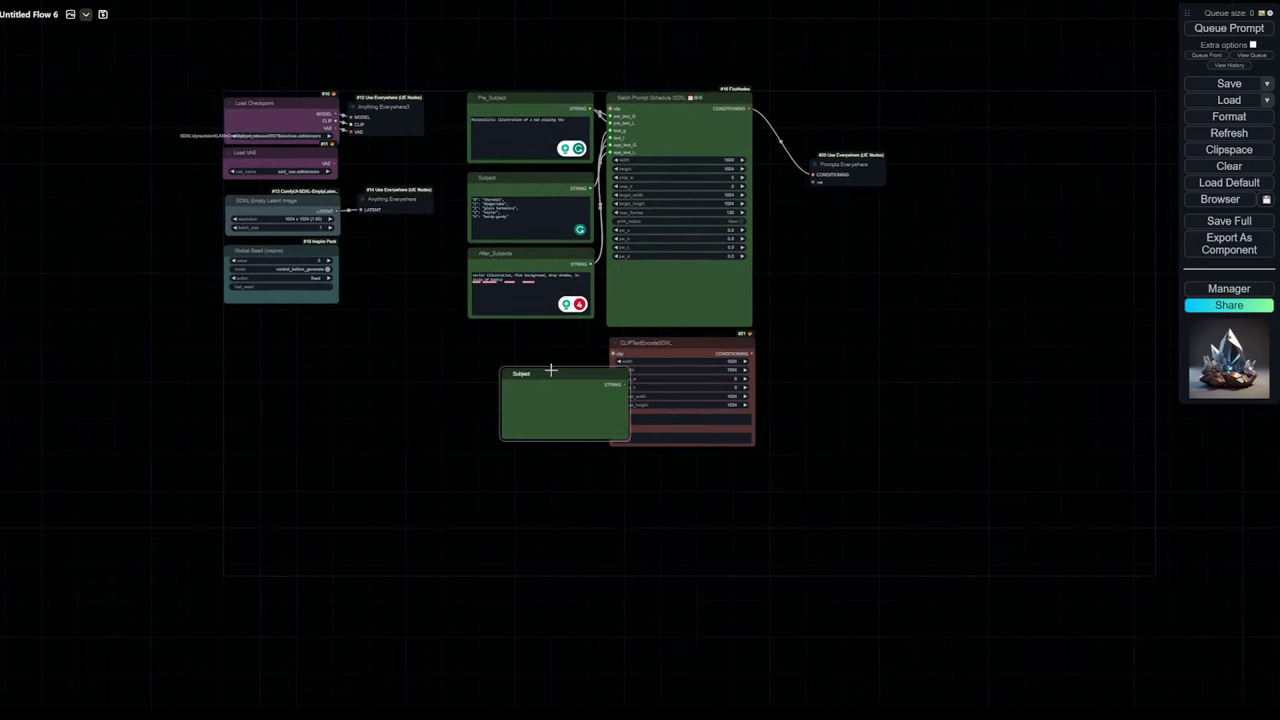
drag(552, 363, 506, 351)
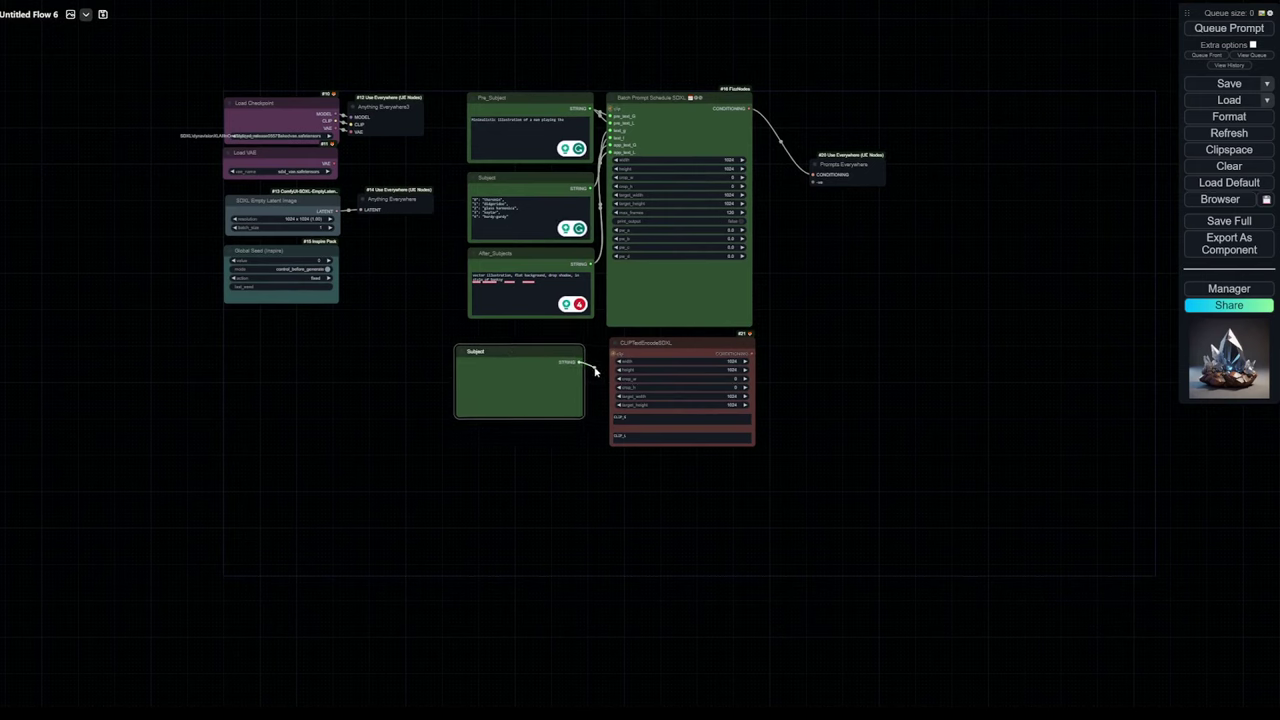
Convert text_g and text_l on the CLIPTextEncodeSDXL node to inputs and feed both from the copied Subject node's string output
drag(582, 361, 600, 362)
right_click(668, 349)
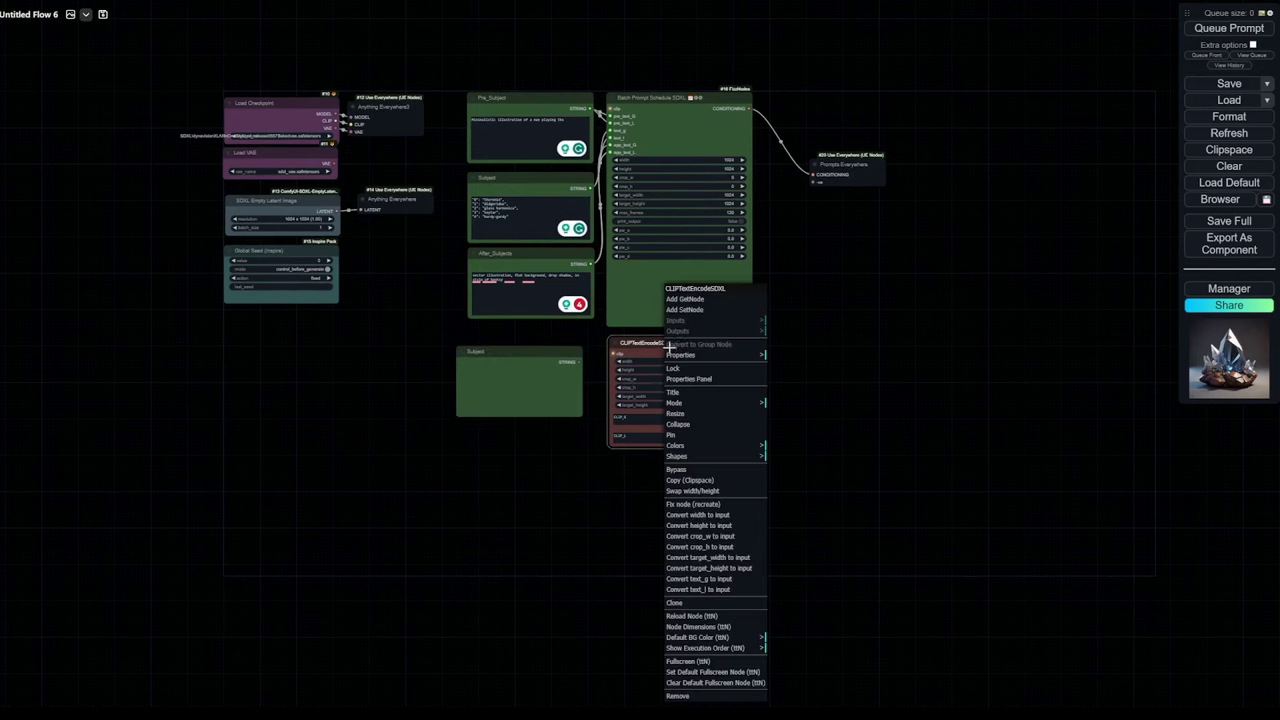
click(715, 579)
right_click(648, 348)
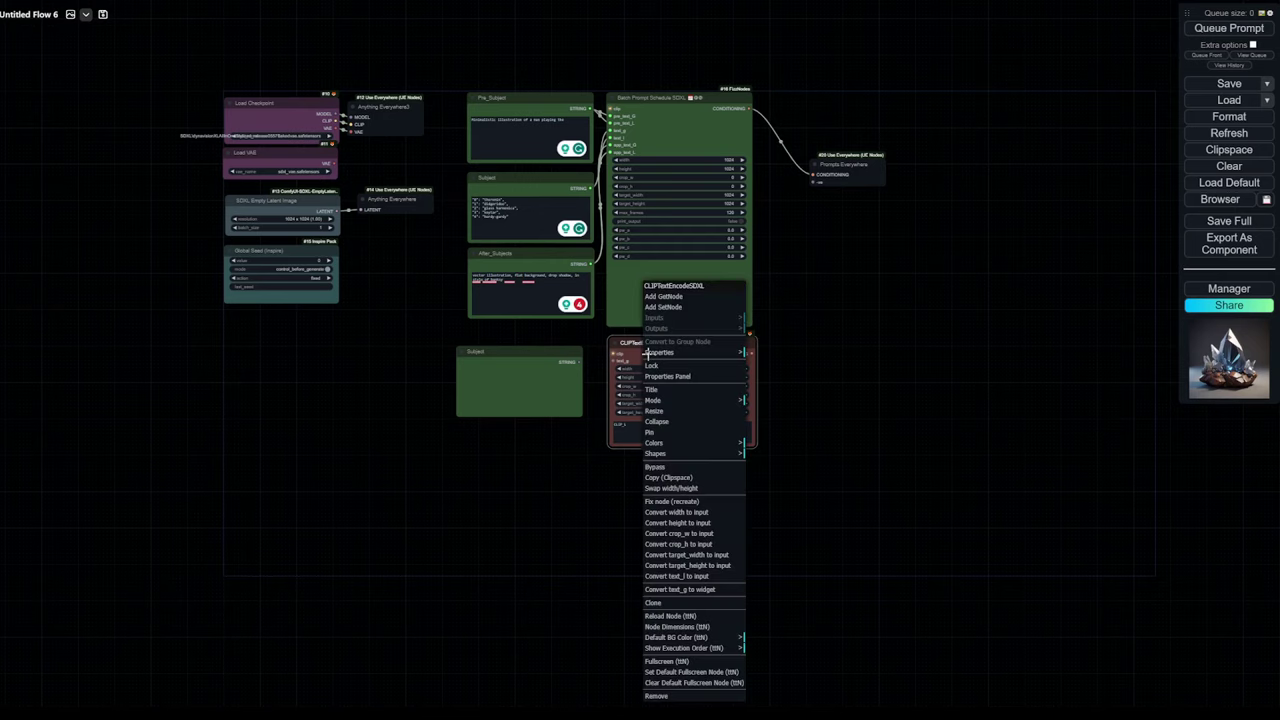
click(695, 577)
drag(580, 361, 613, 368)
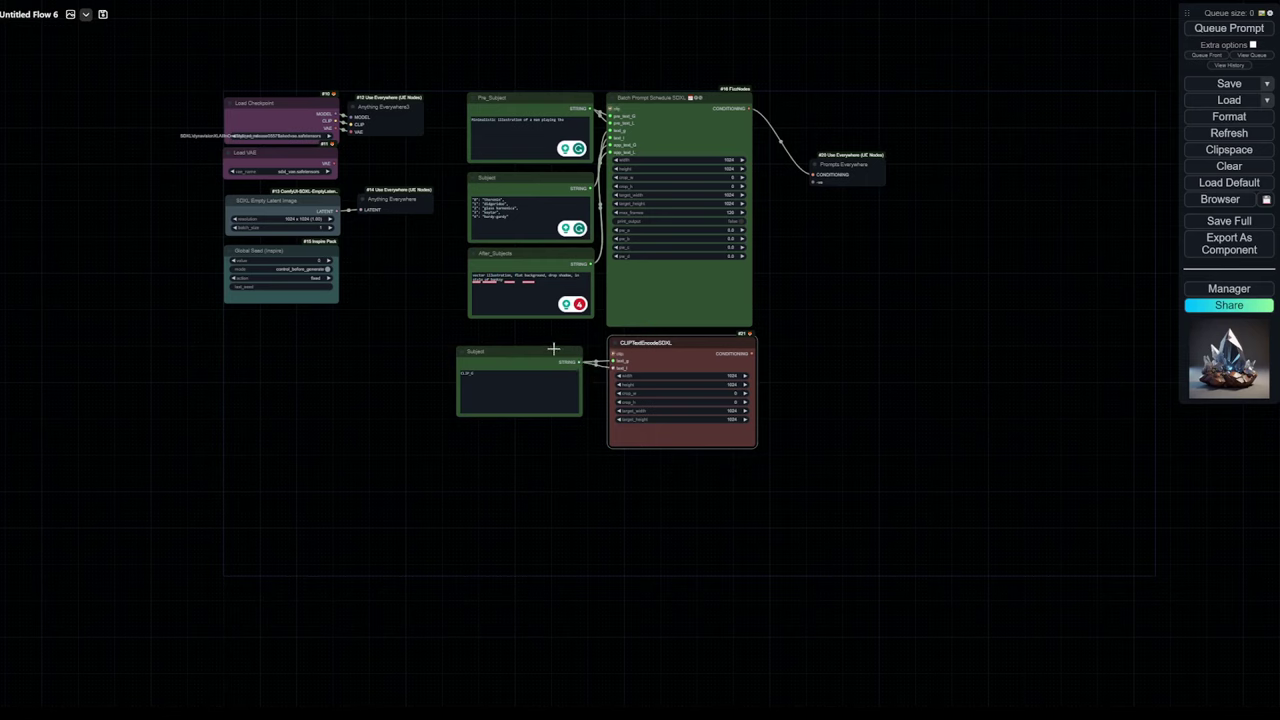
Line up the copied Subject node with the CLIPTextEncodeSDXL node and colour it red
click(553, 348)
right_click(542, 350)
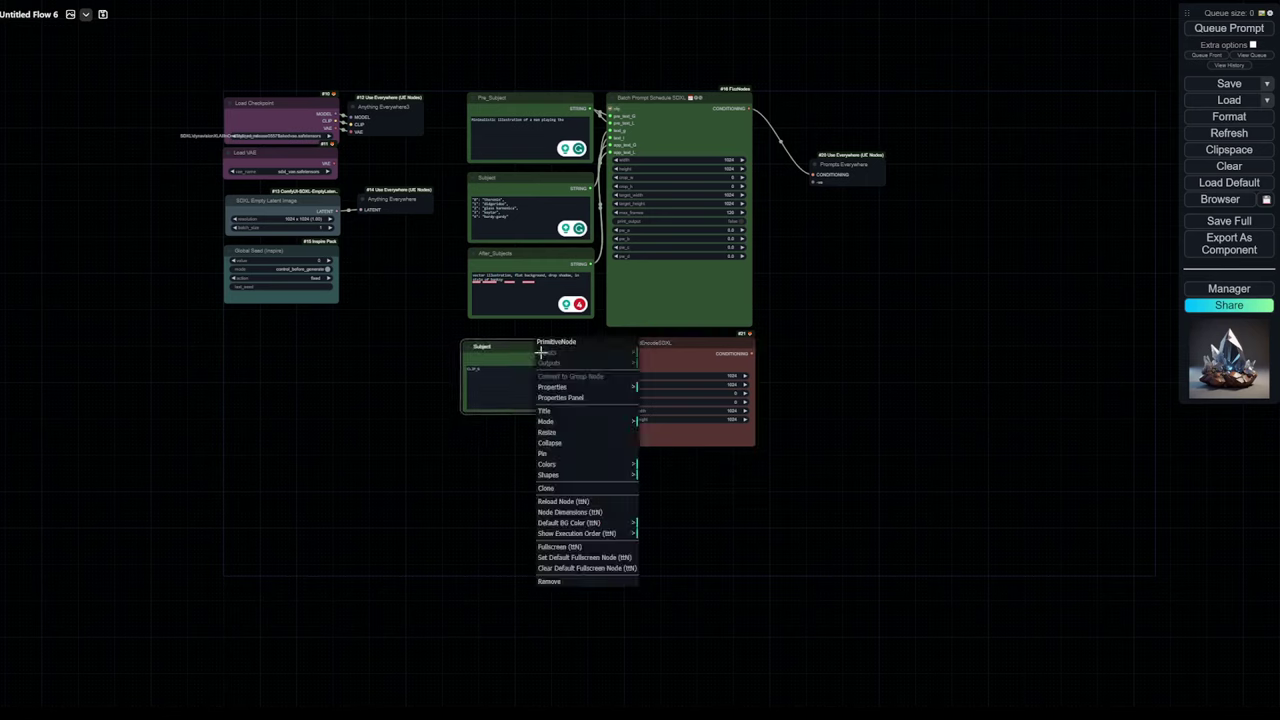
click(569, 464)
click(670, 474)
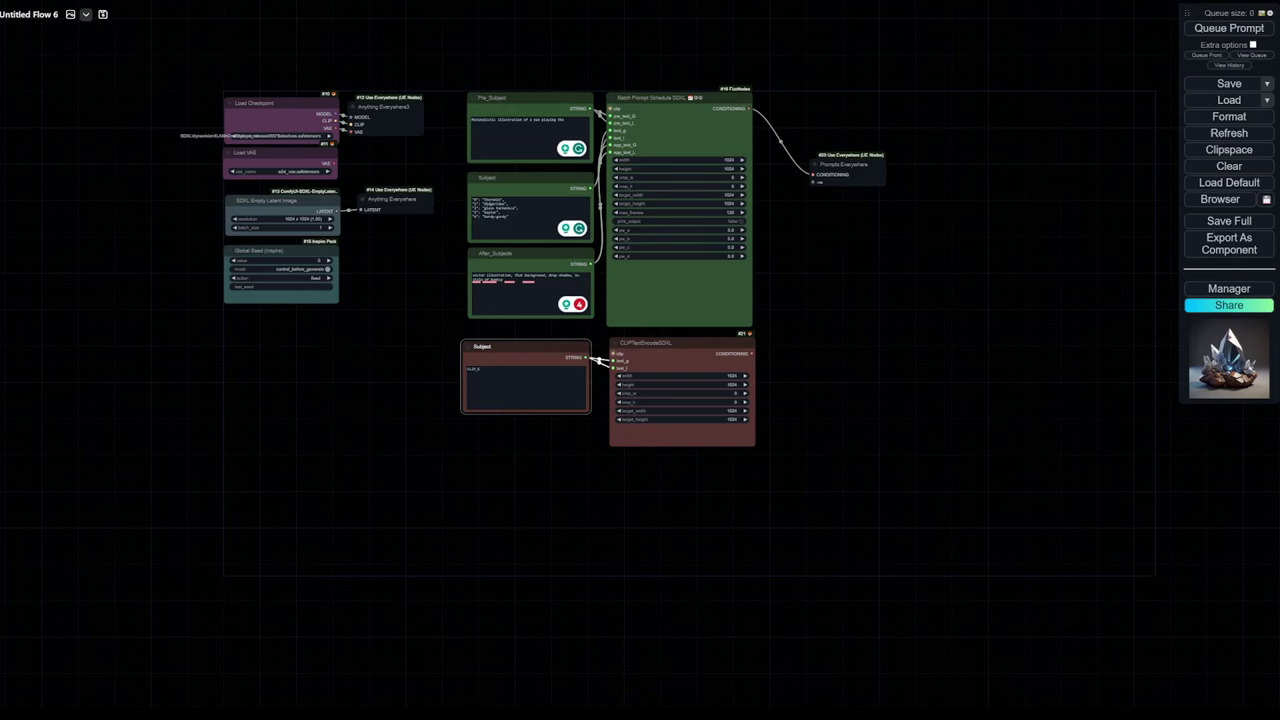
Replace the red Subject node's text with the pasted negative prompt "text, watermark, embedding:negativeXL_D,"
drag(520, 372, 424, 375)
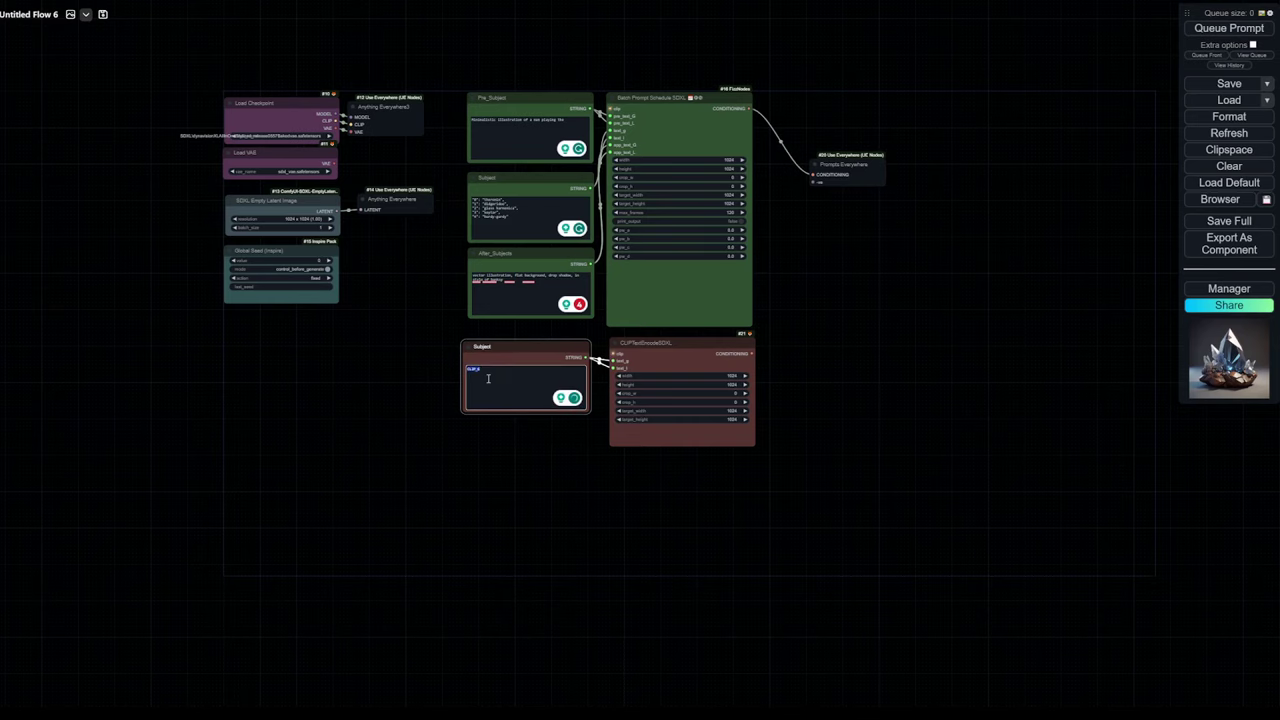
key(ctrl+v)
click(446, 412)
scroll(557, 423, up, 5)
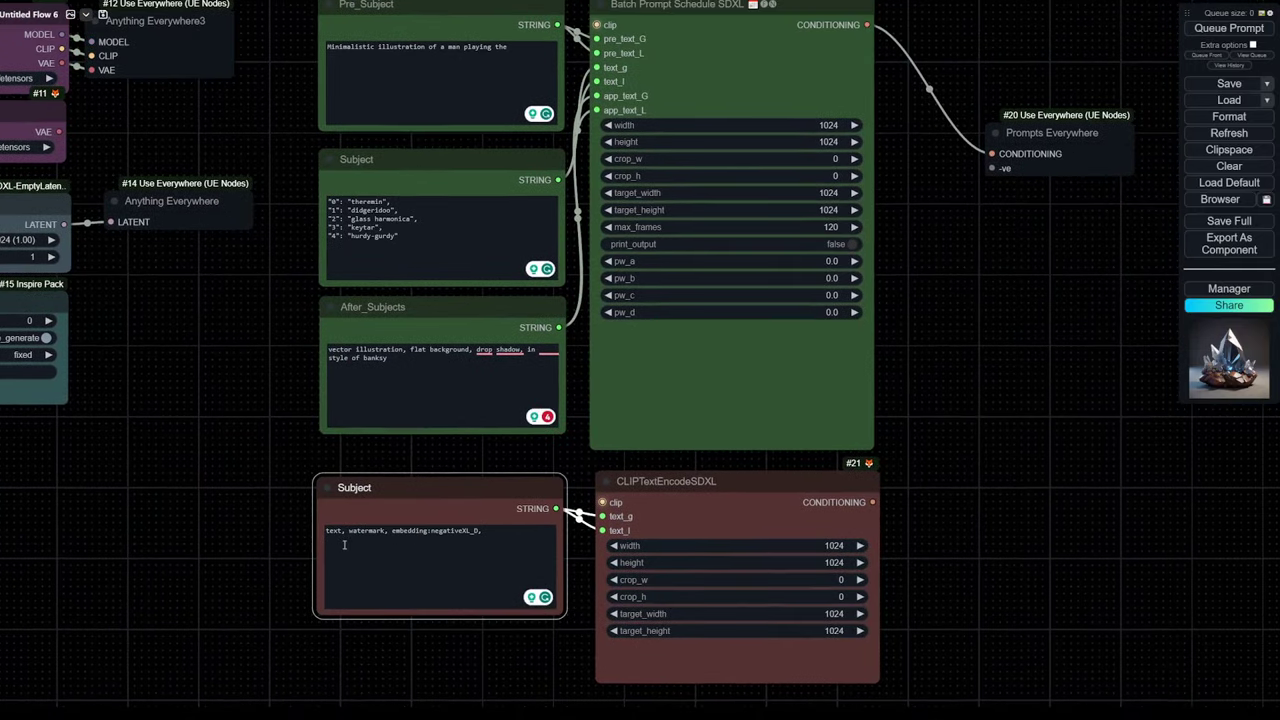
double_click(446, 532)
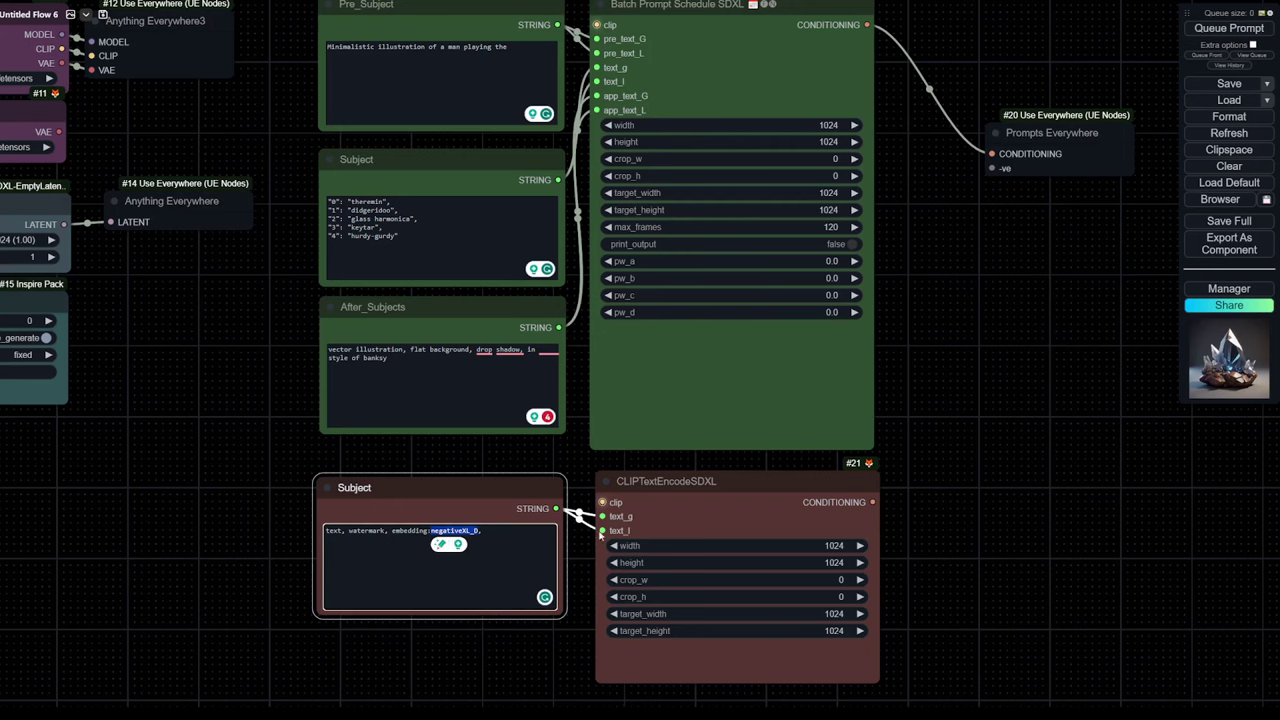
Connect the CLIPTextEncodeSDXL node's conditioning output to the -ve input of the Prompts Everywhere node
scroll(1000, 392, down, 1)
drag(997, 389, 991, 395)
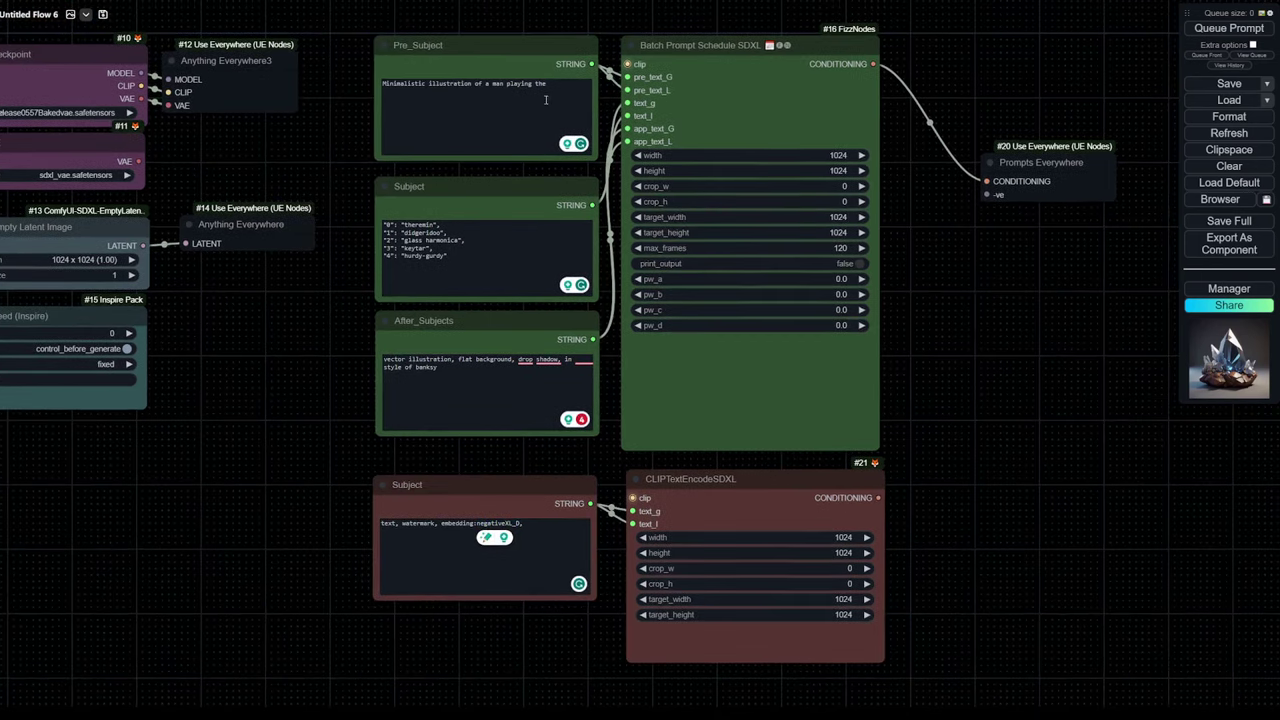
drag(981, 313, 968, 312)
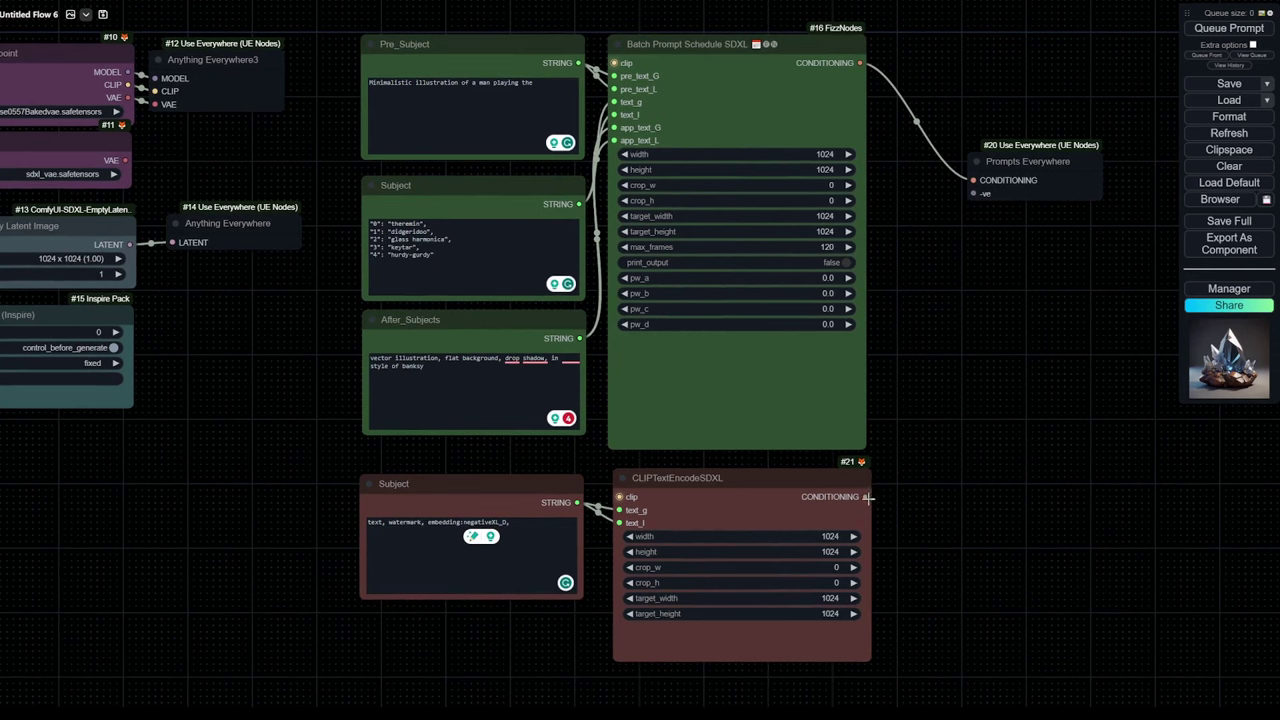
drag(866, 497, 972, 194)
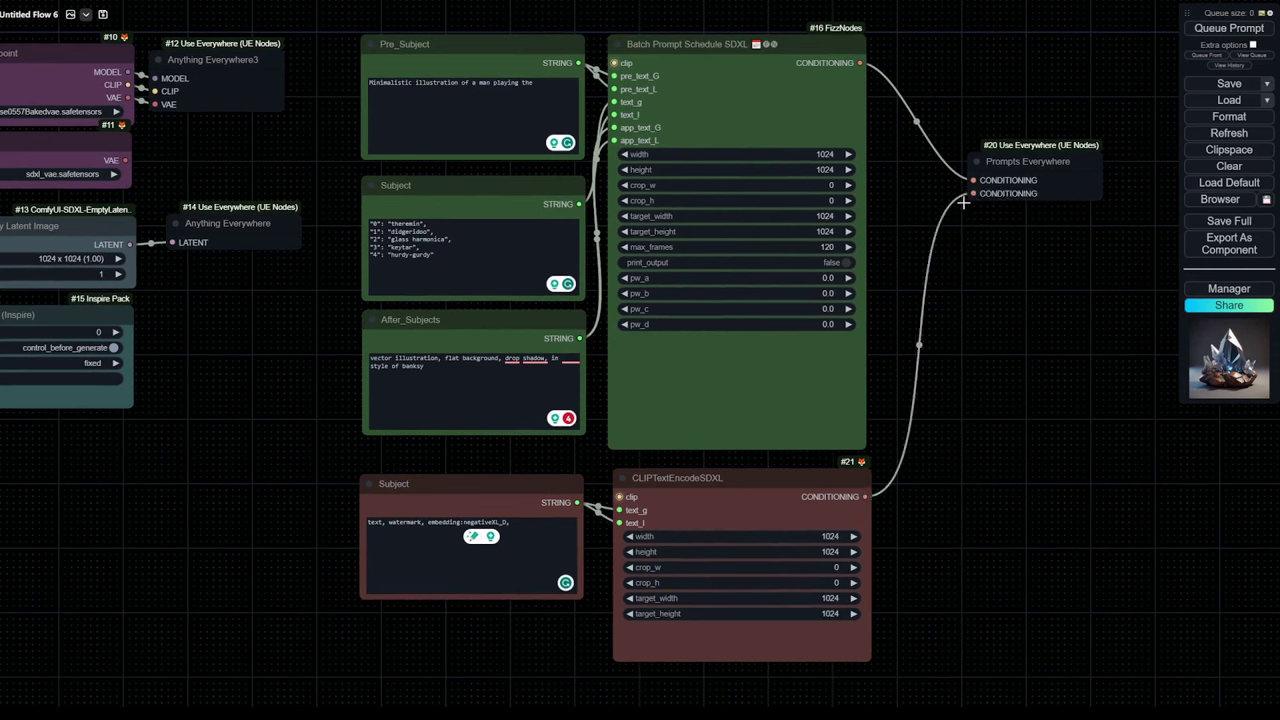
Set the width and height of the Batch Prompt Schedule SDXL node to 4096
click(830, 154)
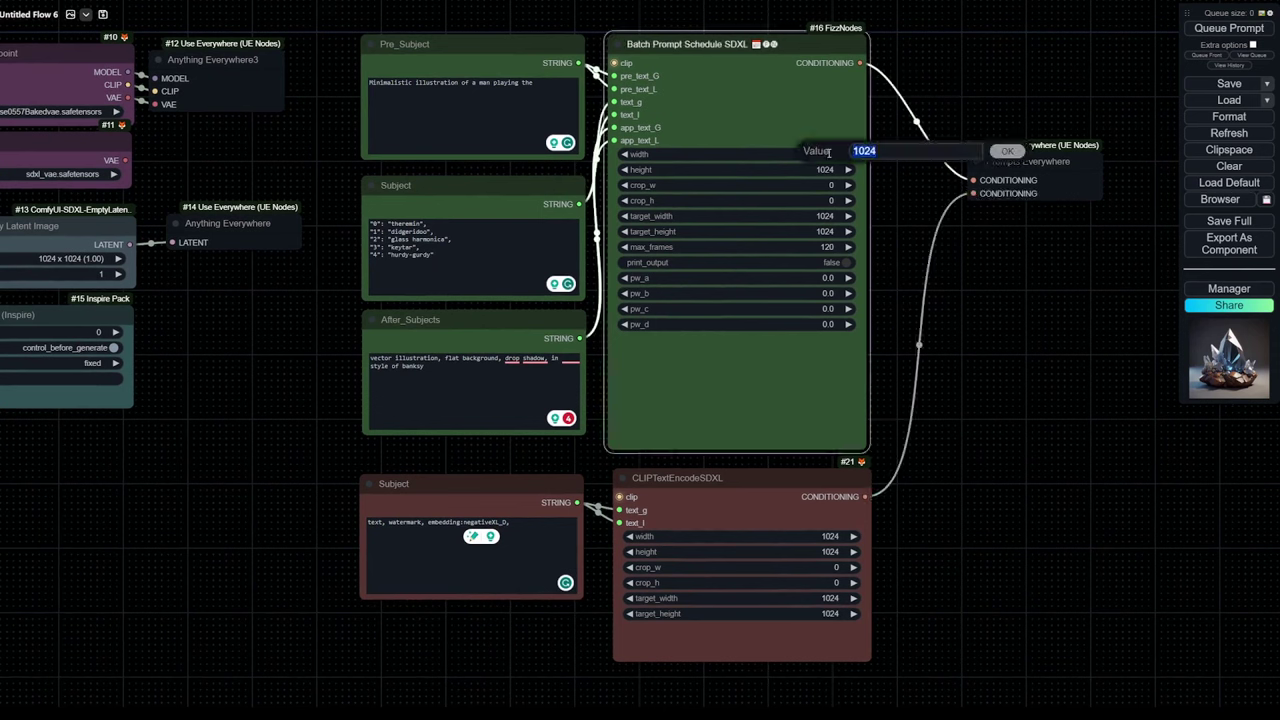
text(4096)
key(Return)
click(830, 169)
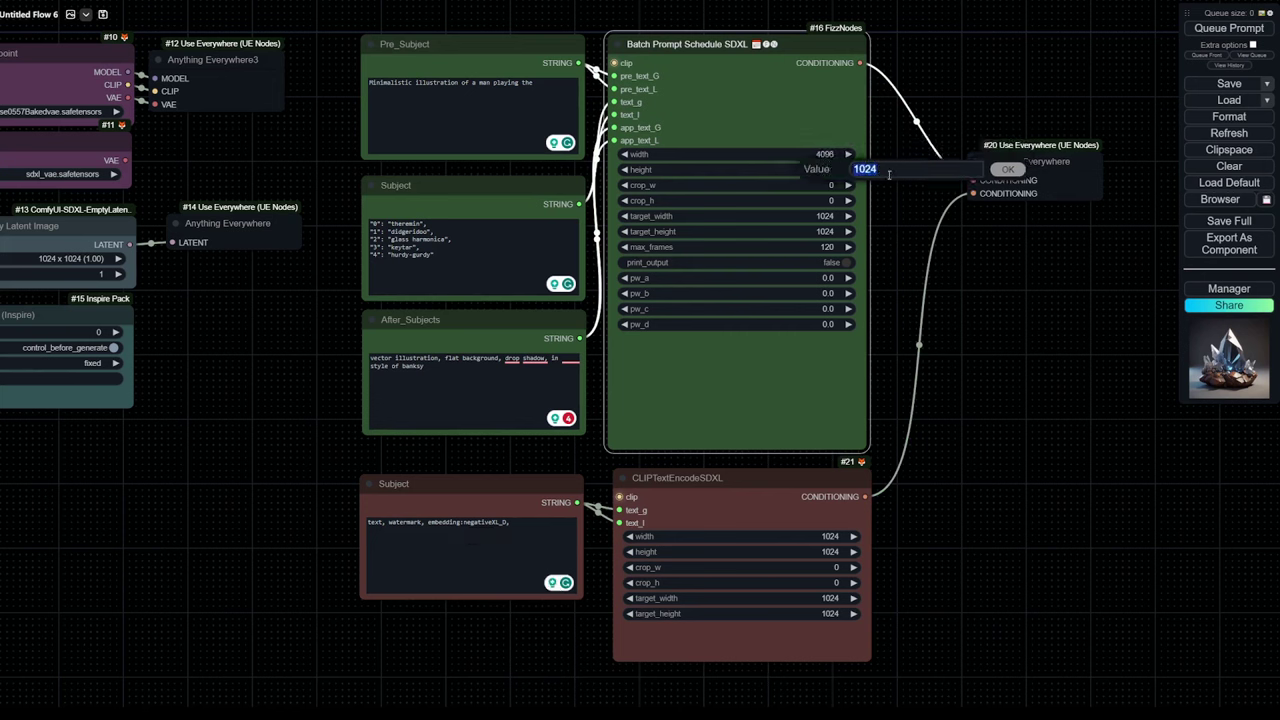
text(4096)
click(1005, 169)
Set the width and height of the CLIPTextEncodeSDXL node to 4096
click(838, 541)
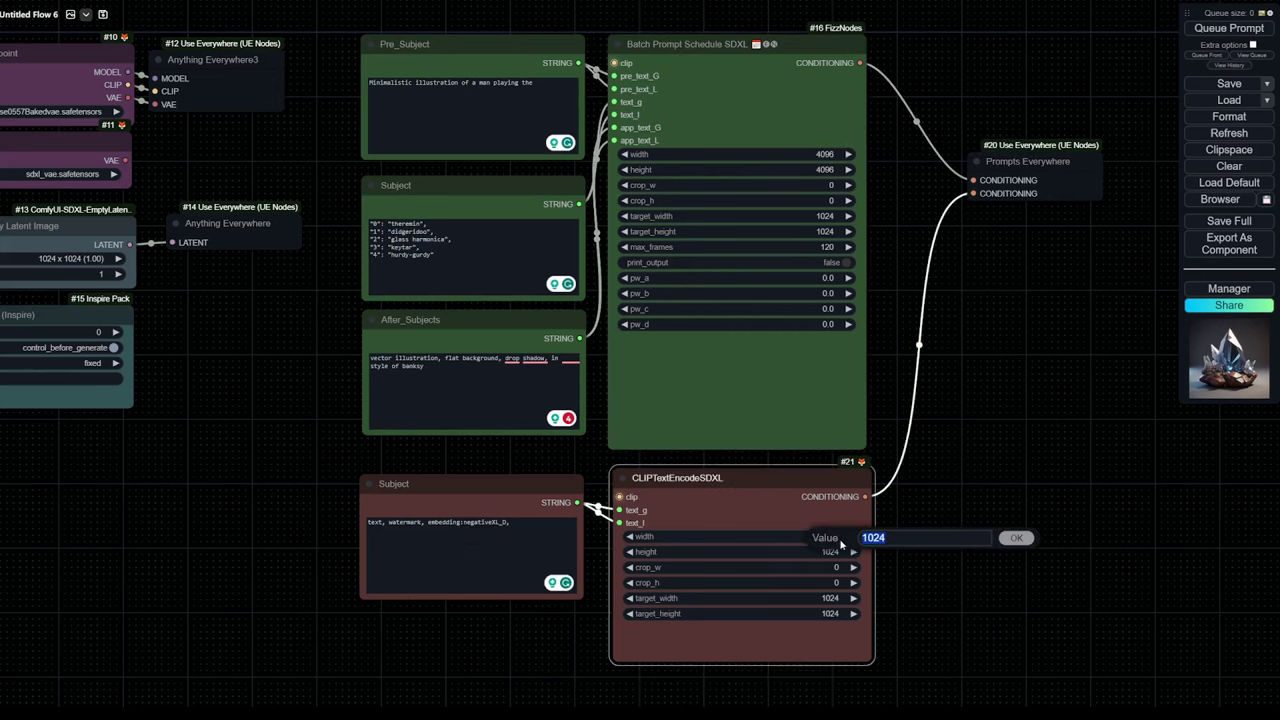
text(4096)
click(1005, 538)
click(838, 552)
text(4096)
click(1005, 553)
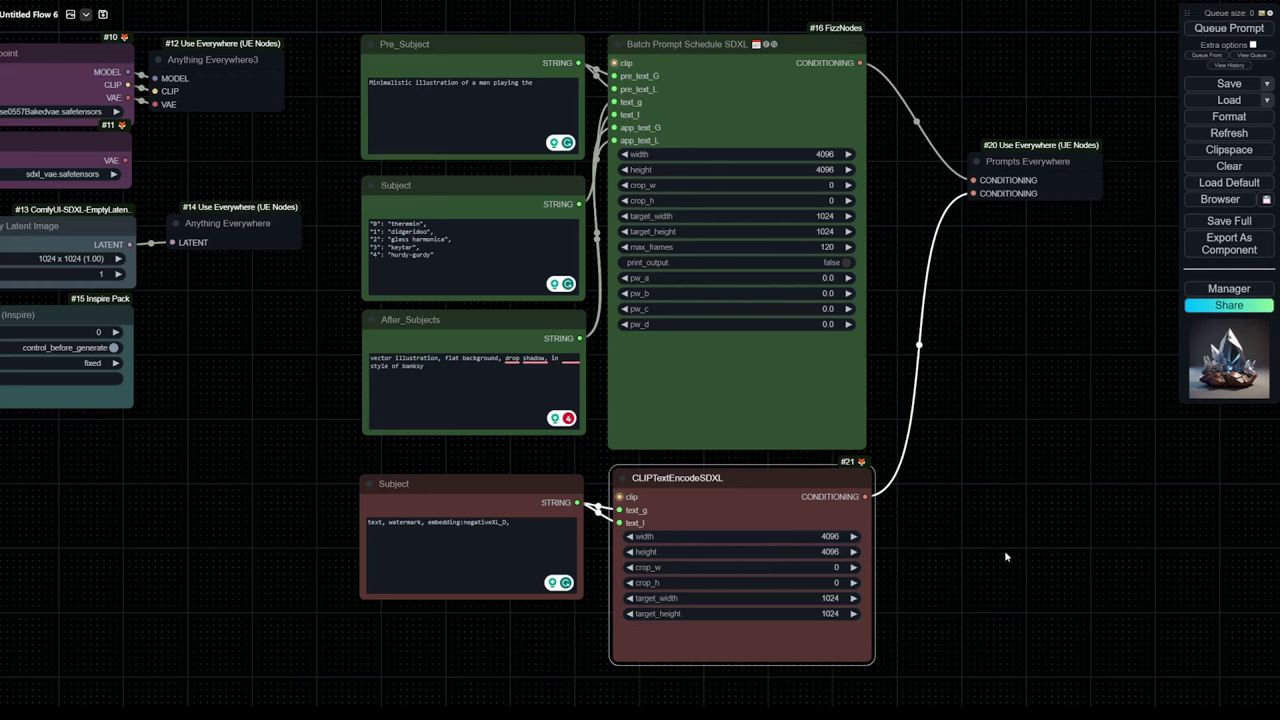
Add a KSampler node and position it just beyond the Prompts Everywhere node
drag(989, 349, 789, 376)
scroll(706, 386, down, 2)
scroll(750, 368, down, 1)
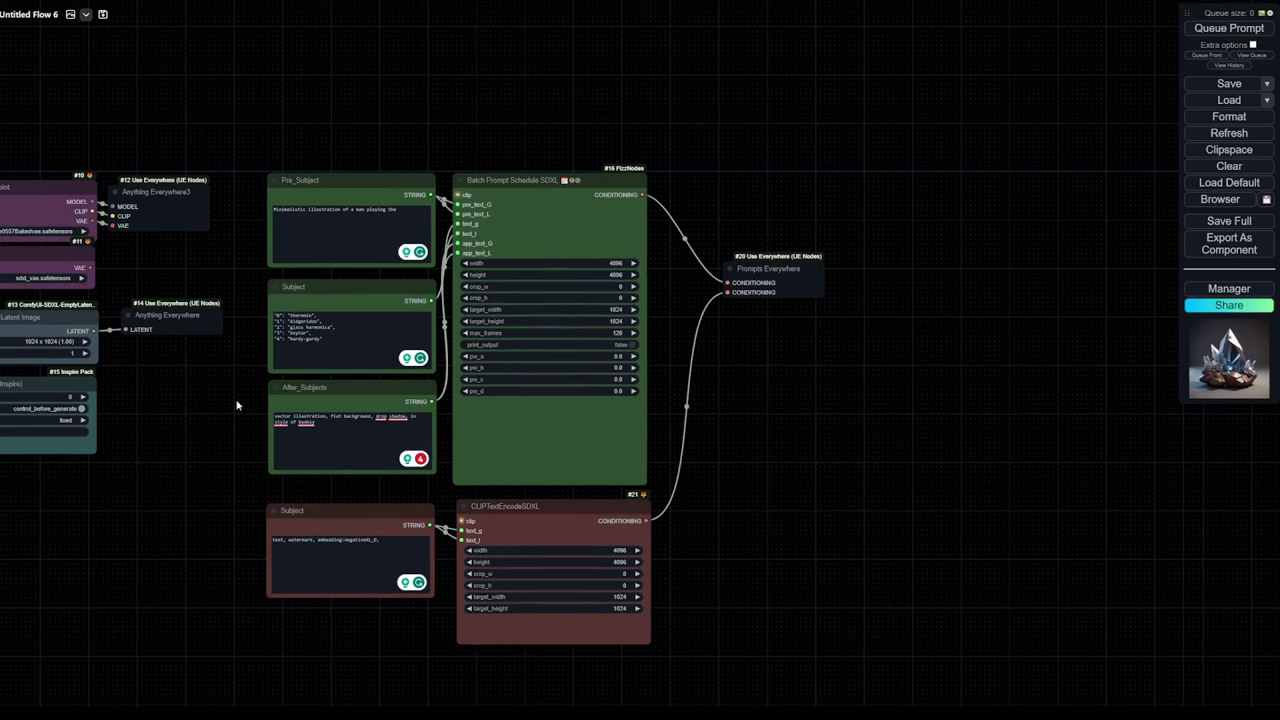
click(352, 356)
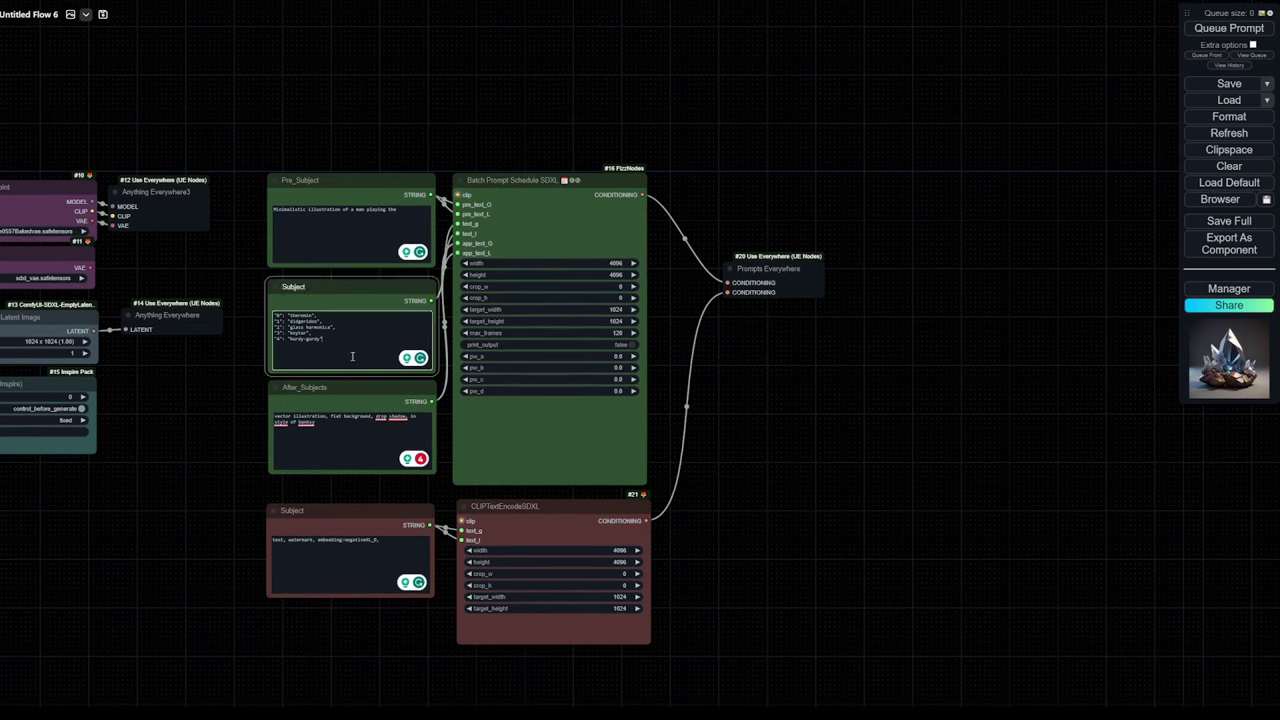
double_click(943, 287)
text(ksam)
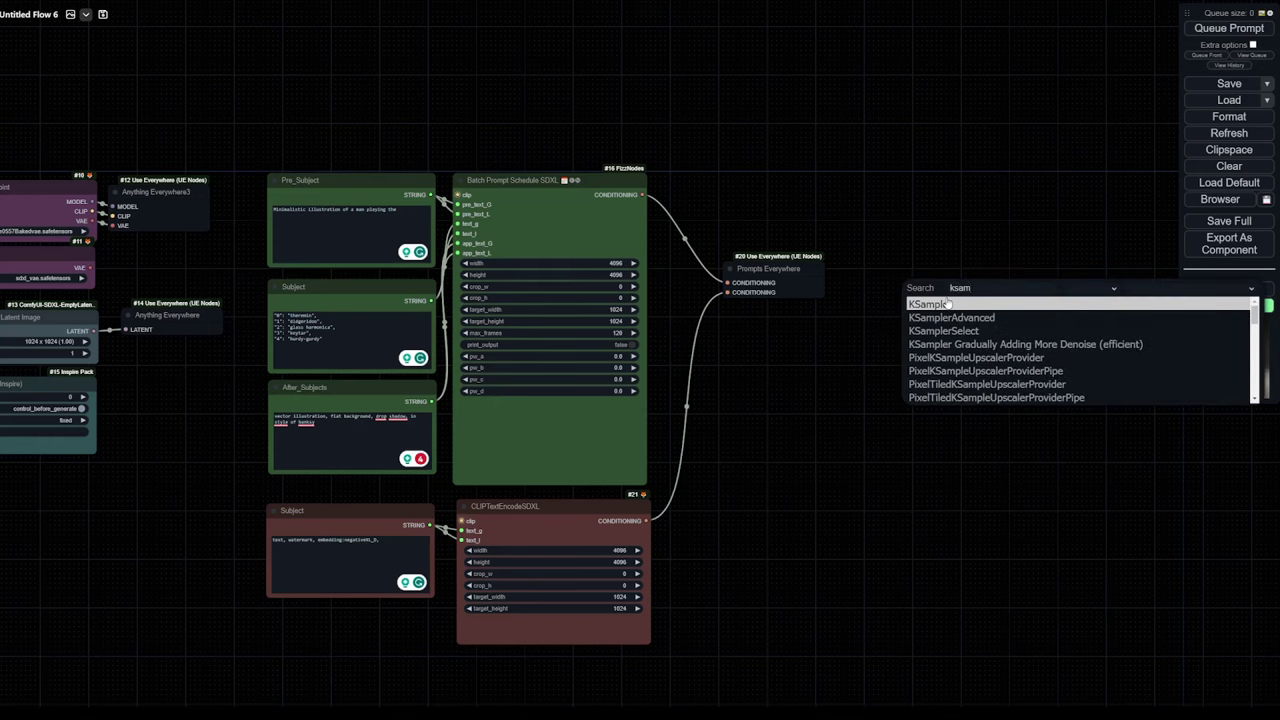
click(947, 303)
drag(963, 292, 891, 276)
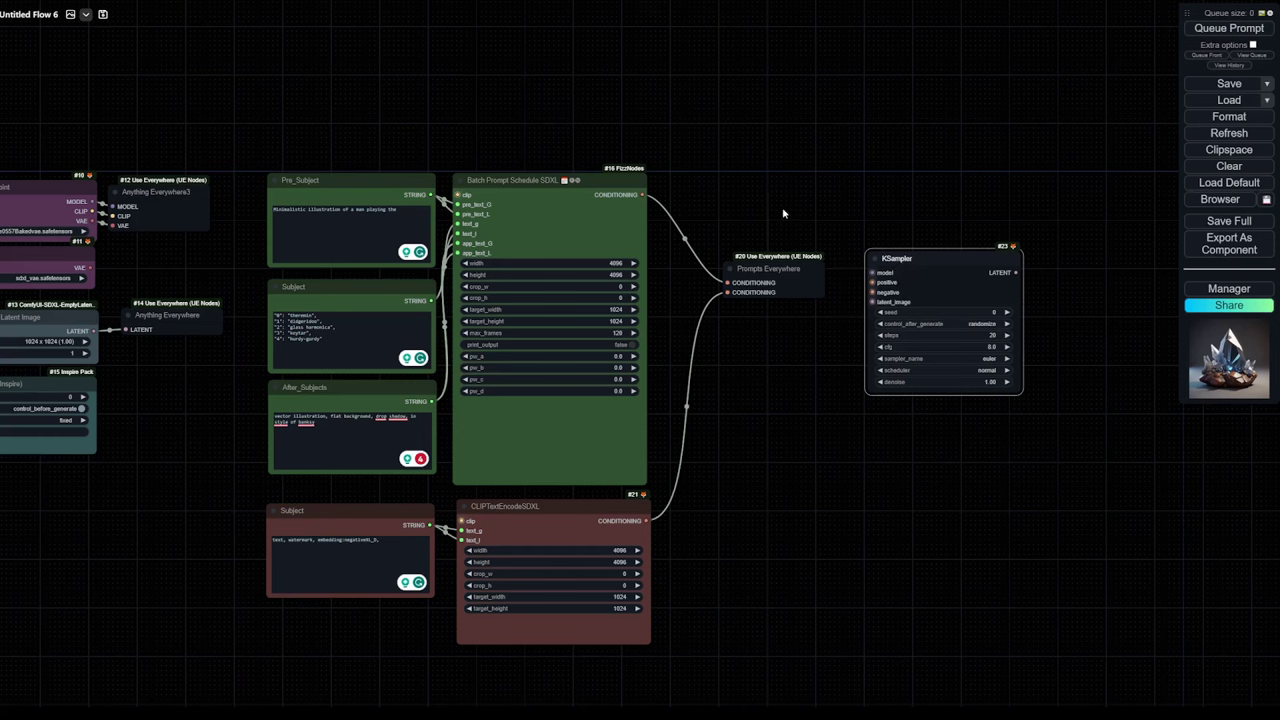
Add a StyleAligned Batch Align node from the style_aligned category, above the Prompts Everywhere node
right_click(725, 143)
click(740, 141)
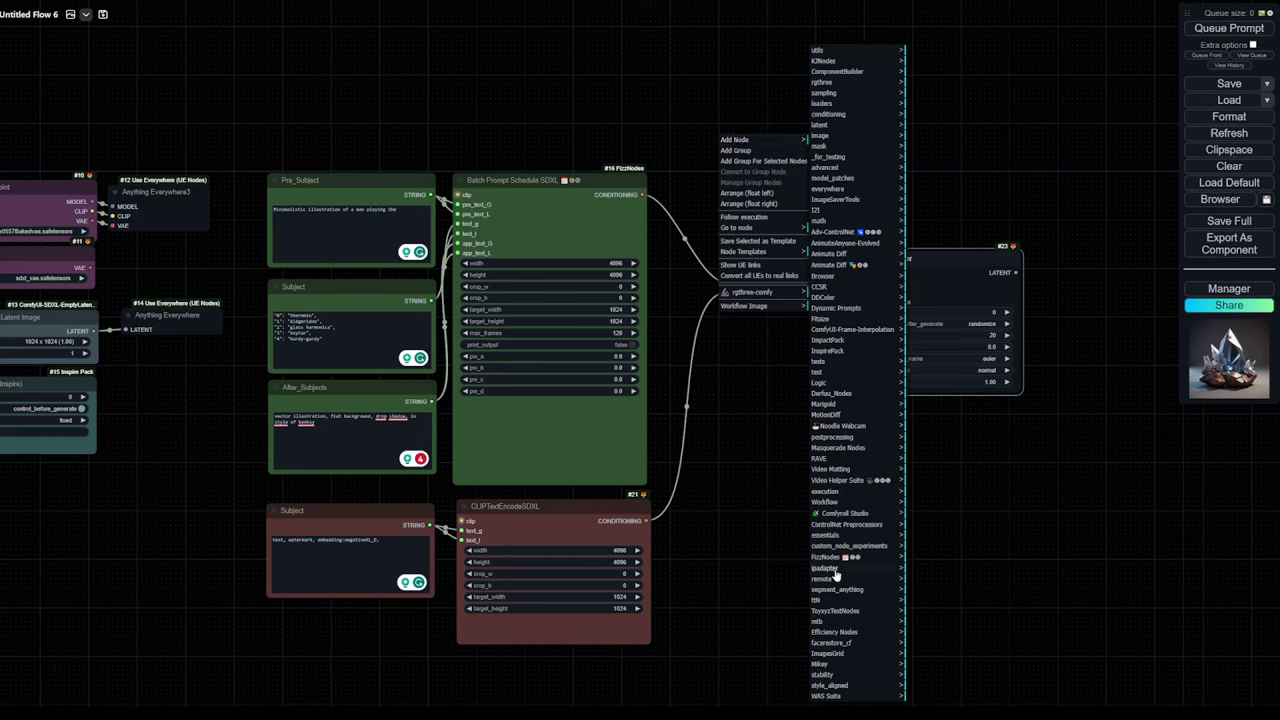
click(842, 688)
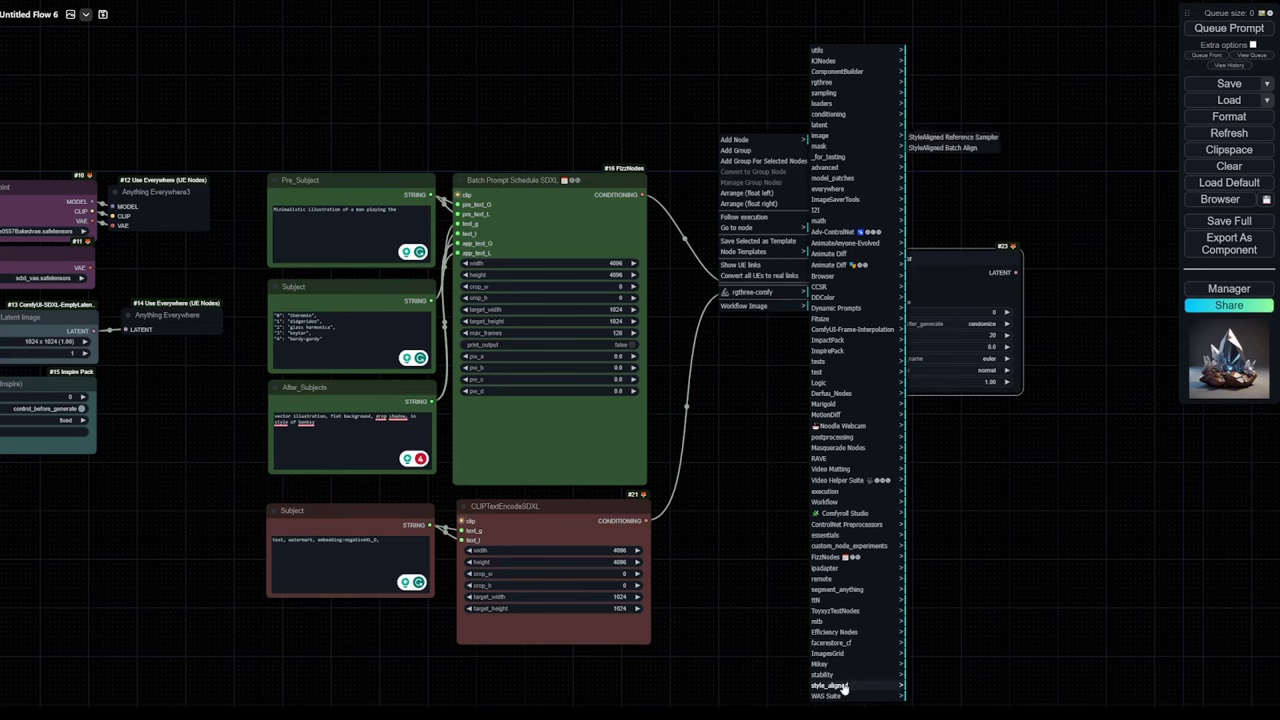
click(955, 148)
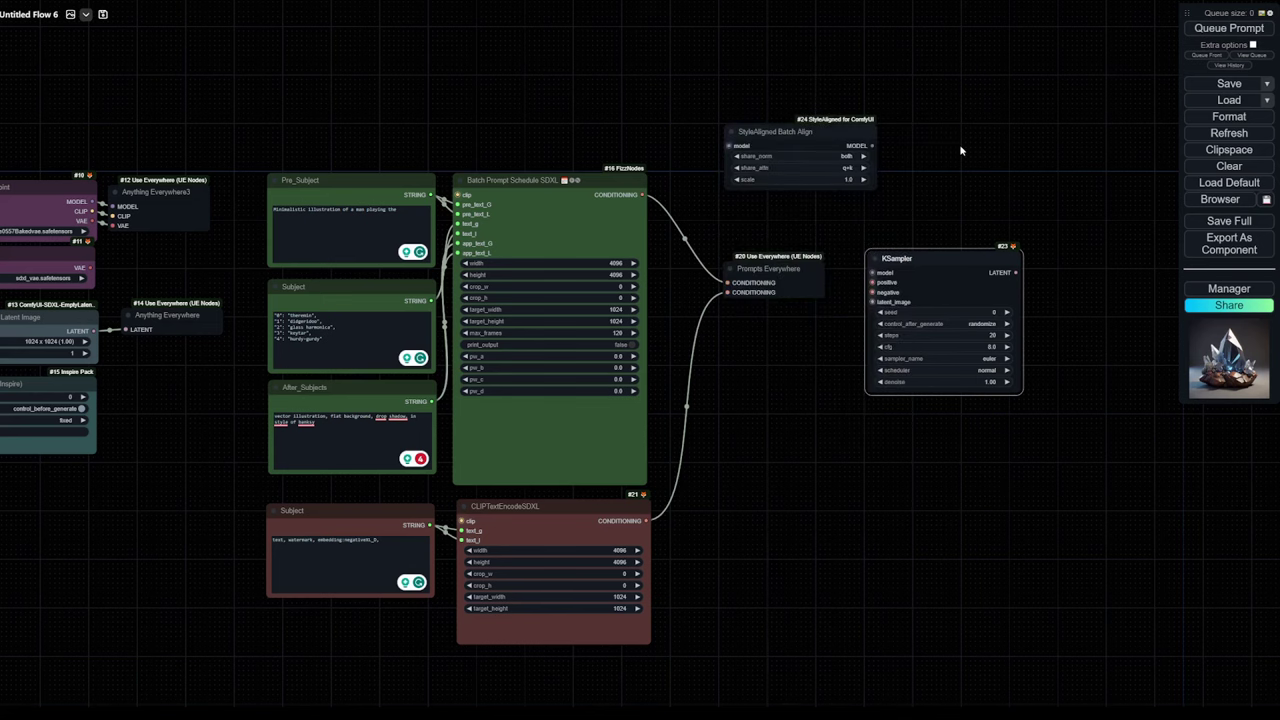
Connect the StyleAligned Batch Align node's model output to the KSampler's model input and place the node directly above the KSampler
drag(816, 136, 857, 124)
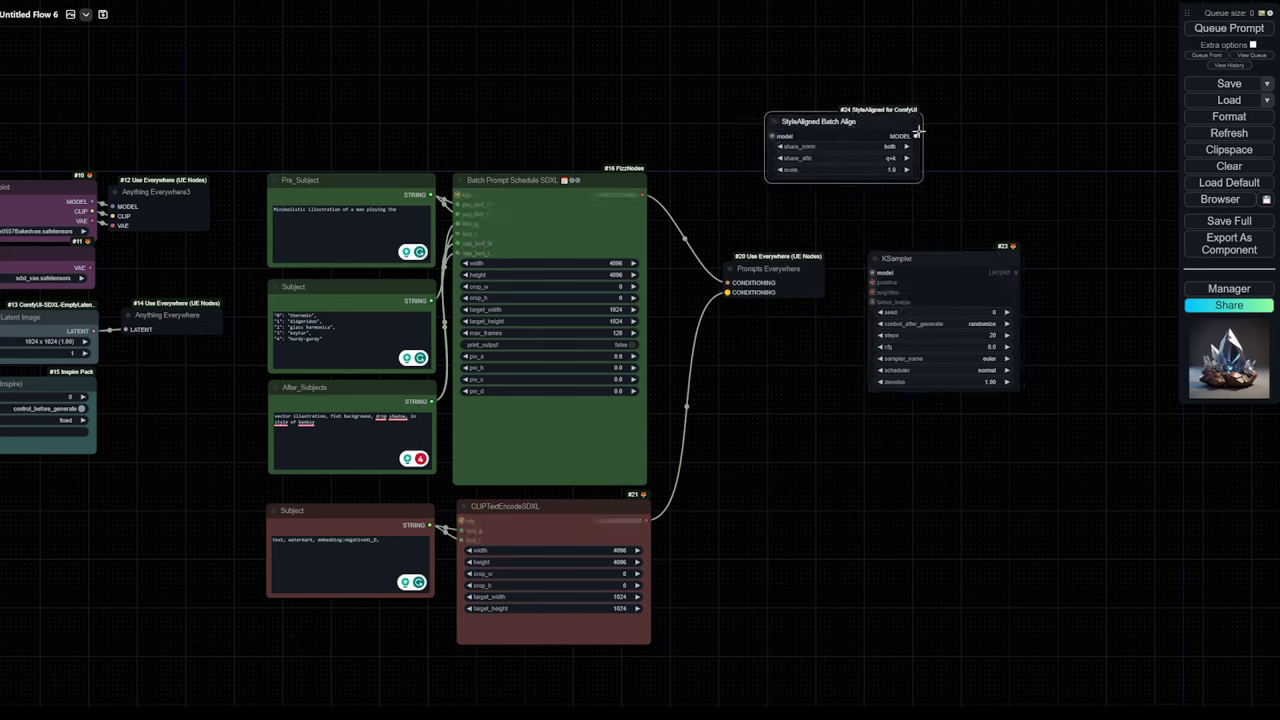
drag(917, 136, 876, 272)
drag(865, 128, 965, 192)
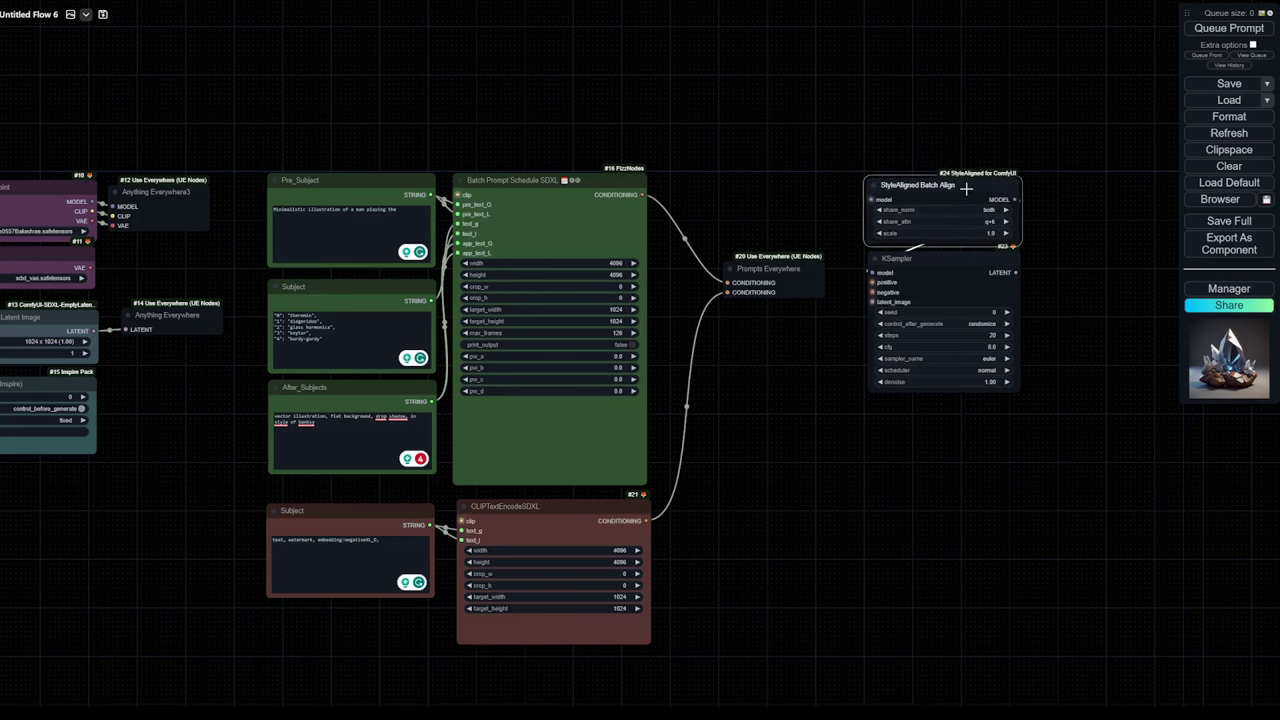
Examine the share_norm and share_attn options of the StyleAligned Batch Align node
drag(1091, 266, 1032, 246)
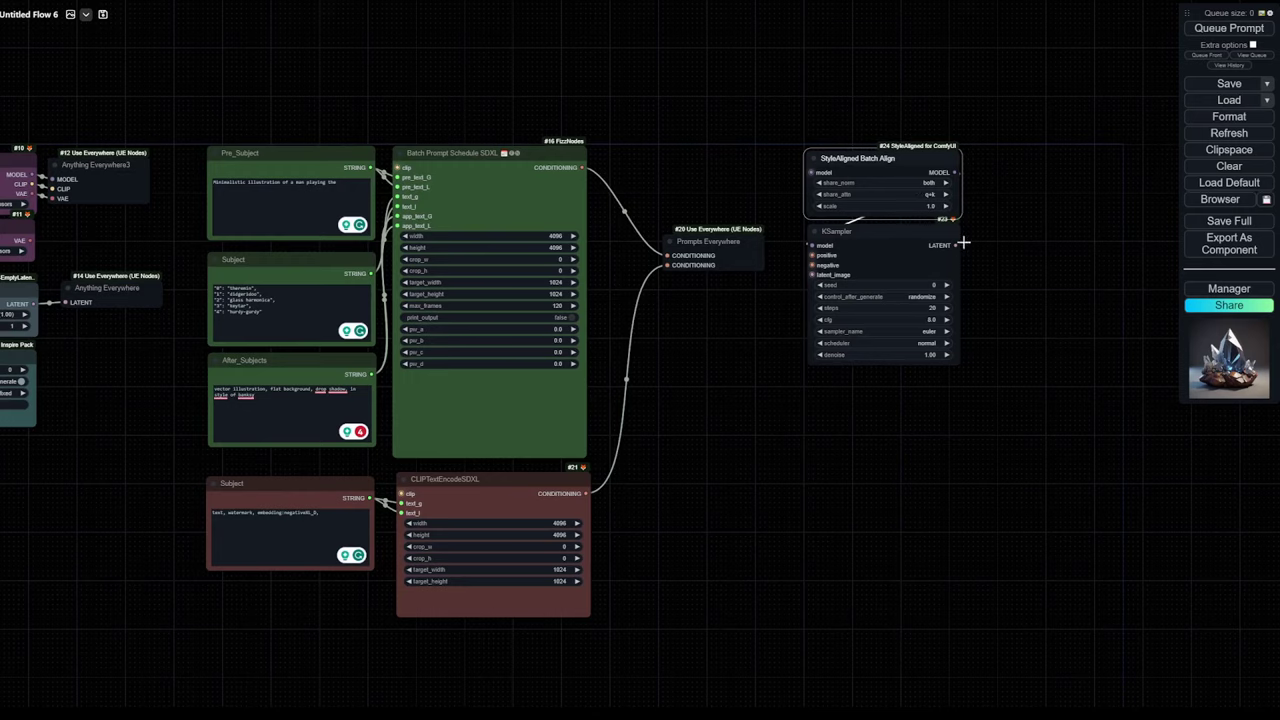
scroll(905, 186, up, 4)
click(899, 179)
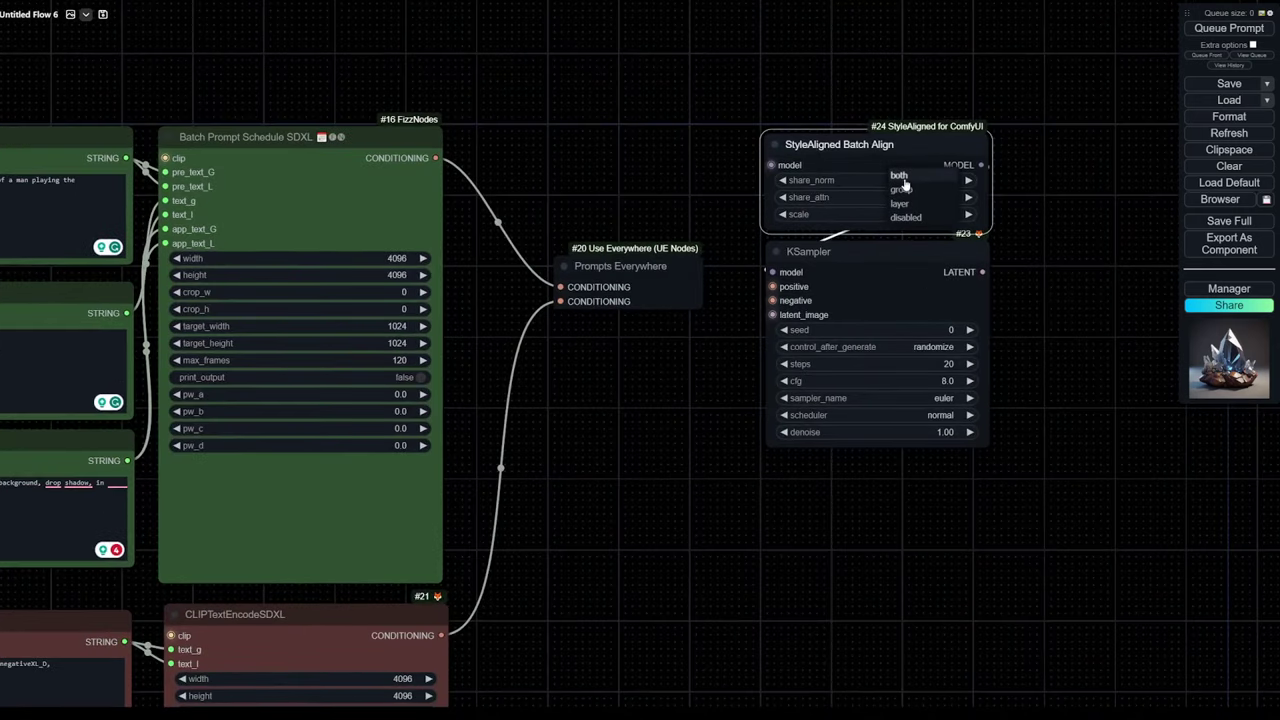
click(903, 178)
drag(912, 153, 912, 157)
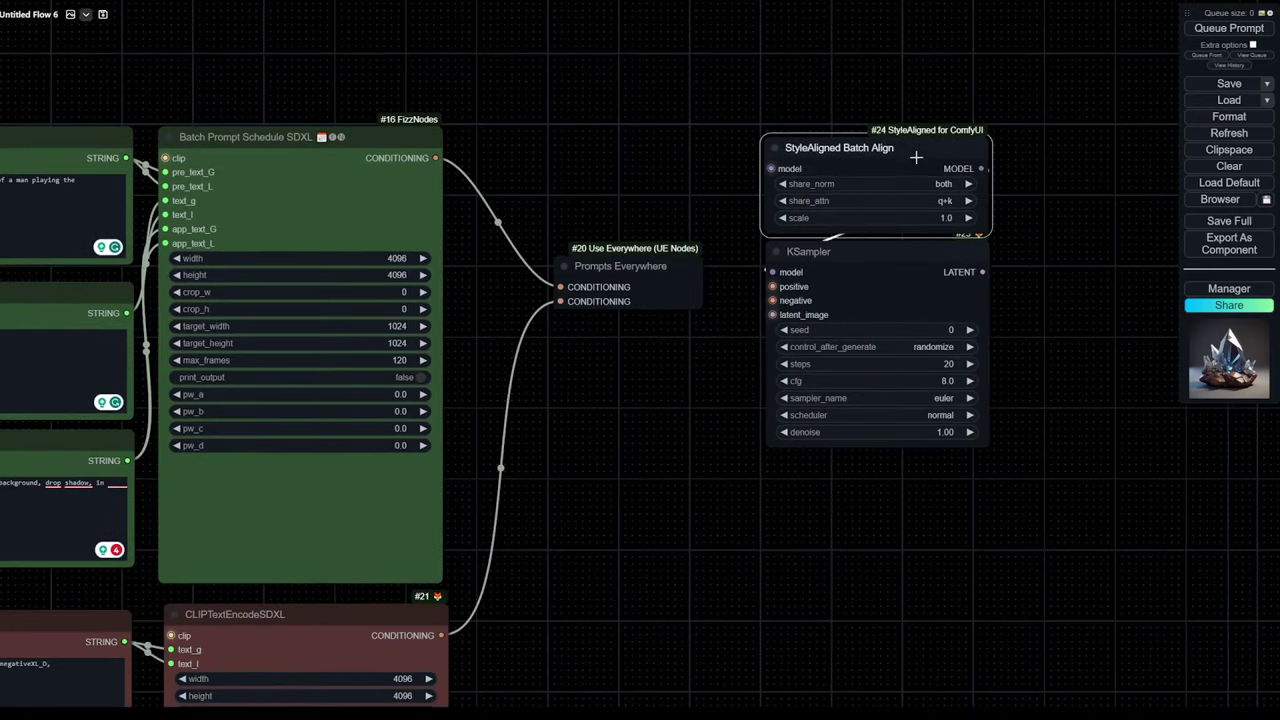
click(944, 201)
click(941, 199)
click(955, 204)
click(1038, 216)
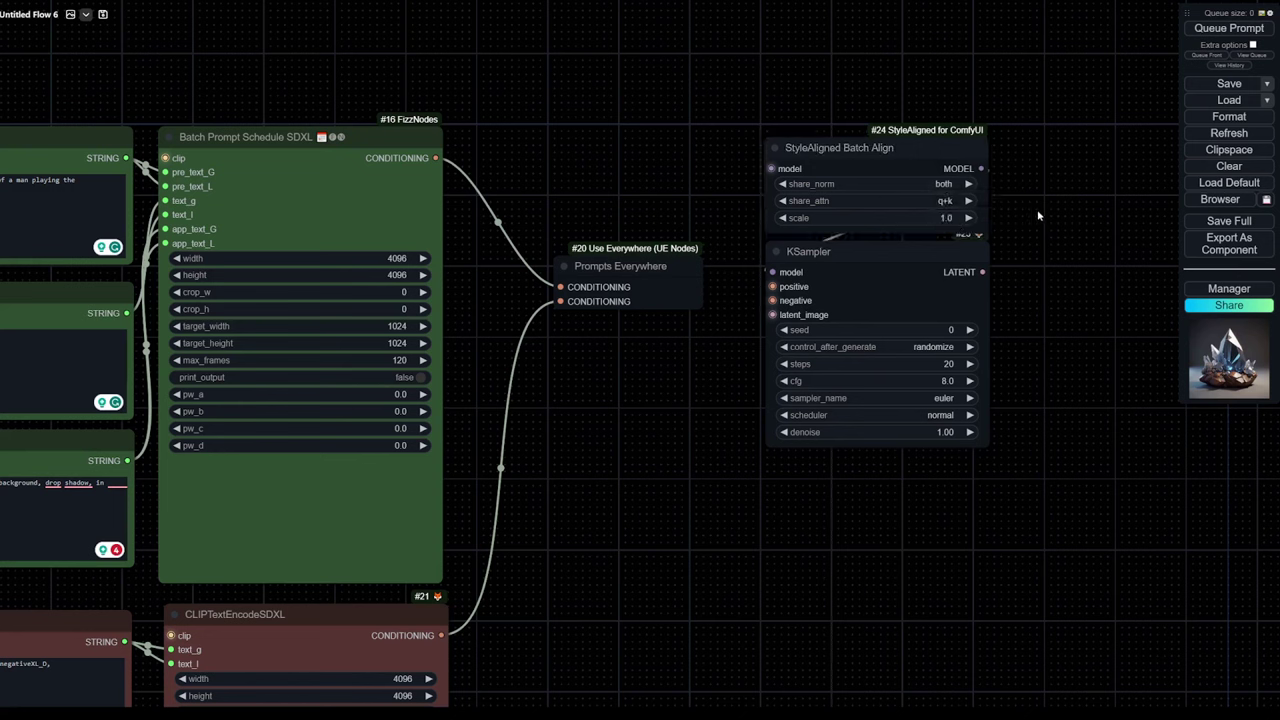
Review the share_attn choices of the StyleAligned Batch Align node and keep q+k
drag(883, 154, 887, 156)
click(947, 203)
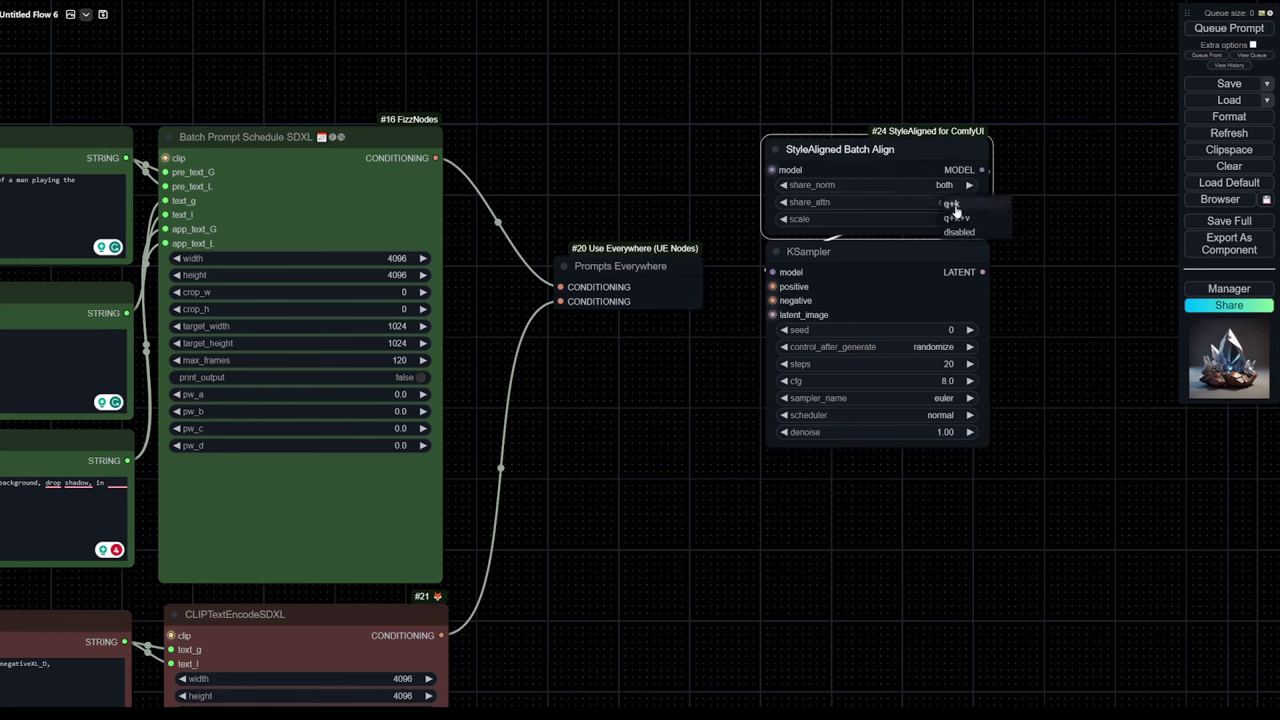
click(953, 205)
click(947, 203)
click(958, 206)
scroll(1032, 333, down, 1)
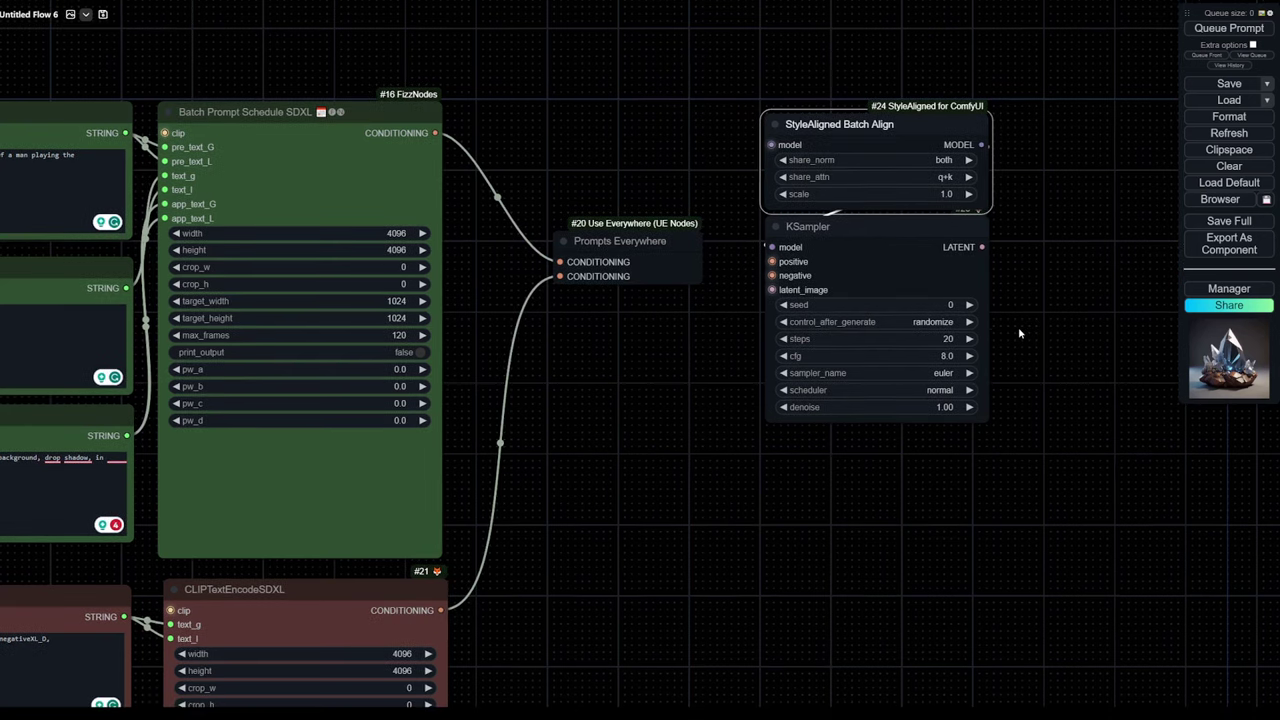
Color the StyleAligned Batch Align and KSampler nodes blue together
drag(1021, 332, 966, 361)
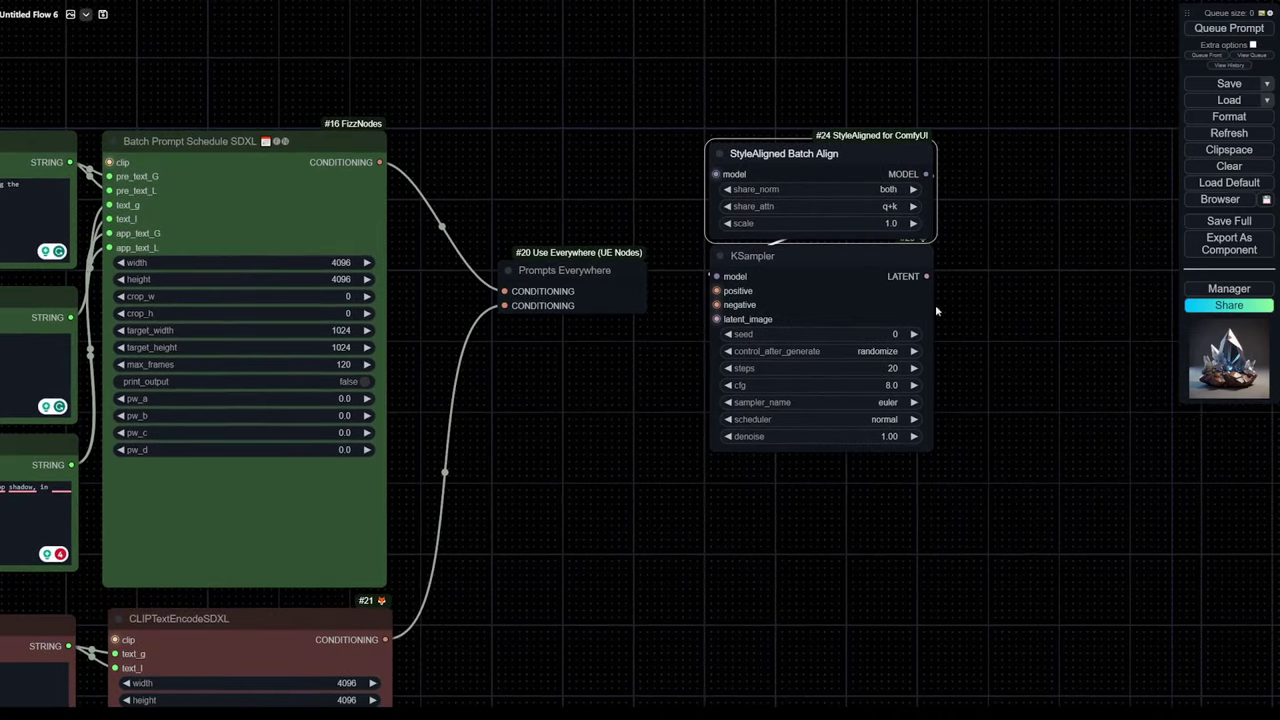
drag(760, 120, 864, 481)
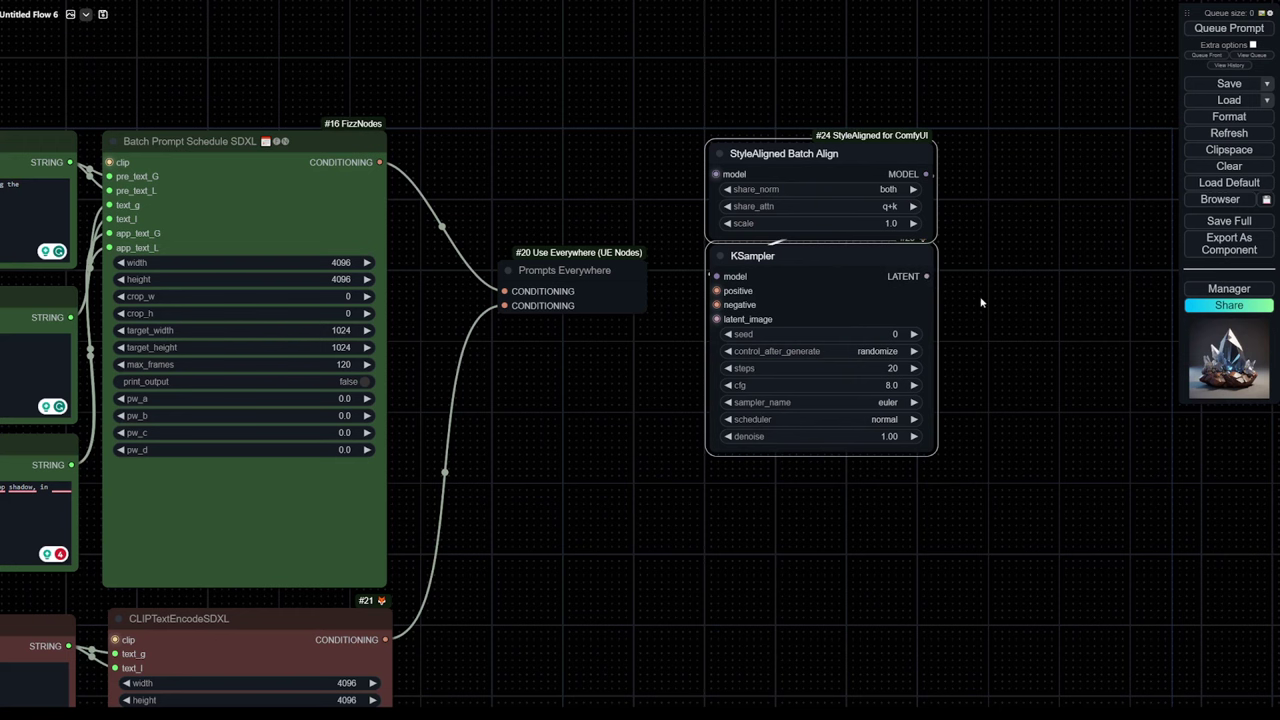
right_click(838, 151)
click(870, 298)
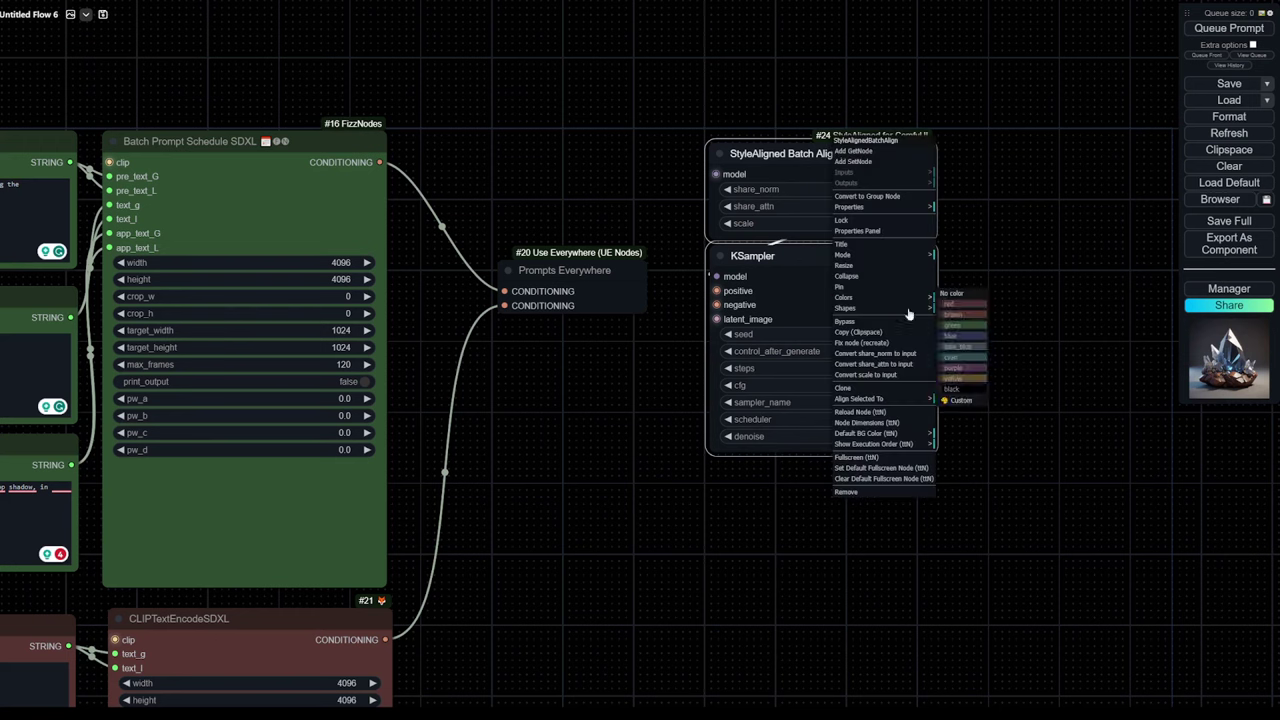
click(966, 336)
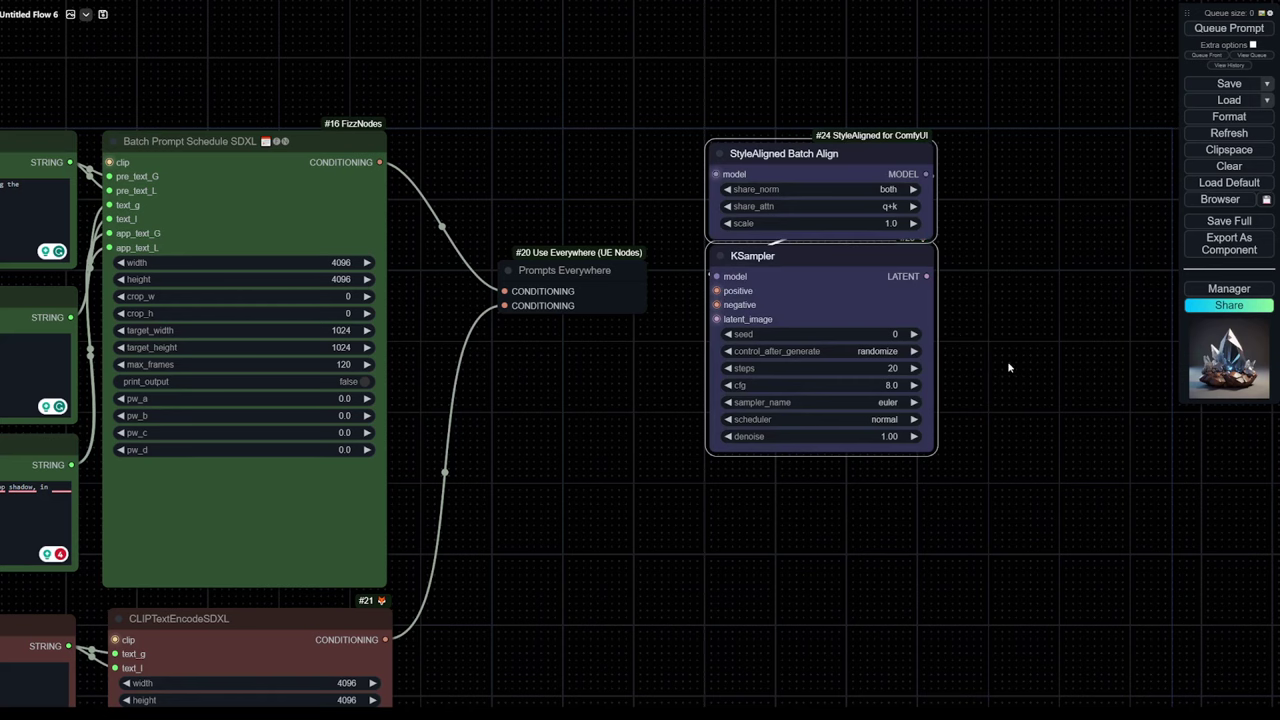
Add a VAE Decode node from the KSampler's latent output and place it beside the StyleAligned Batch Align node
drag(1003, 395, 793, 385)
drag(709, 303, 799, 212)
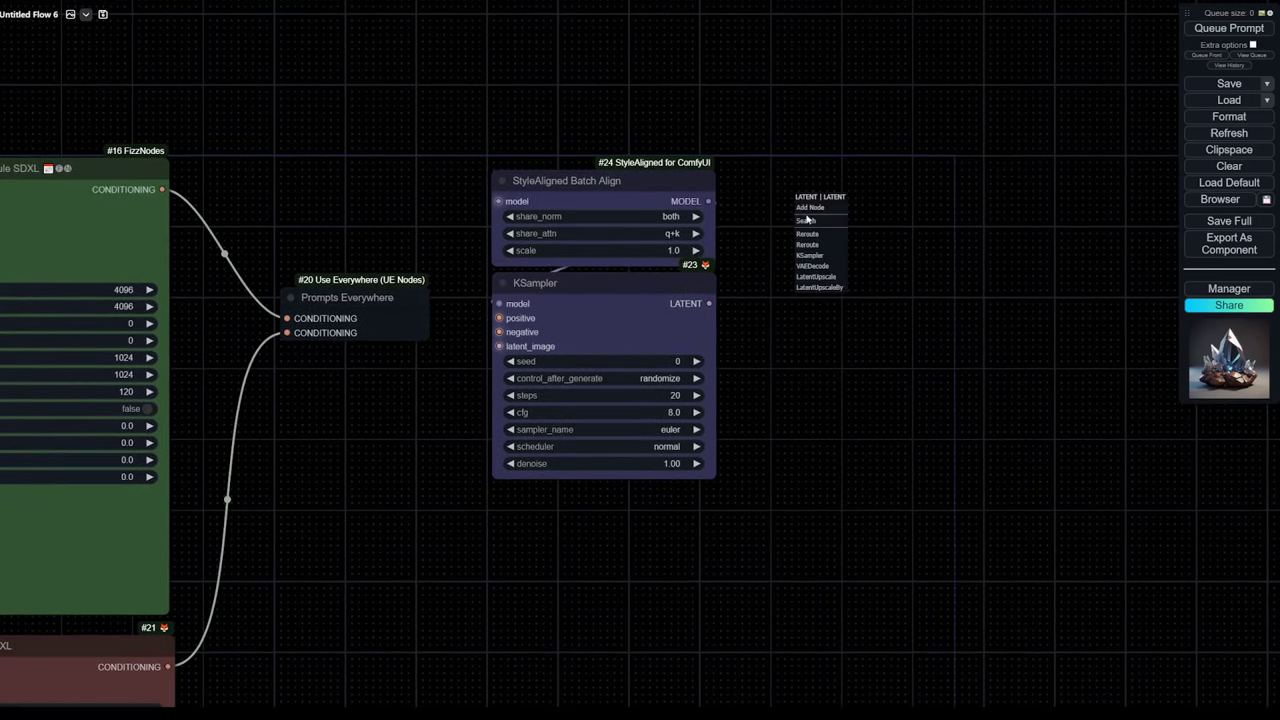
click(812, 266)
drag(840, 203, 789, 180)
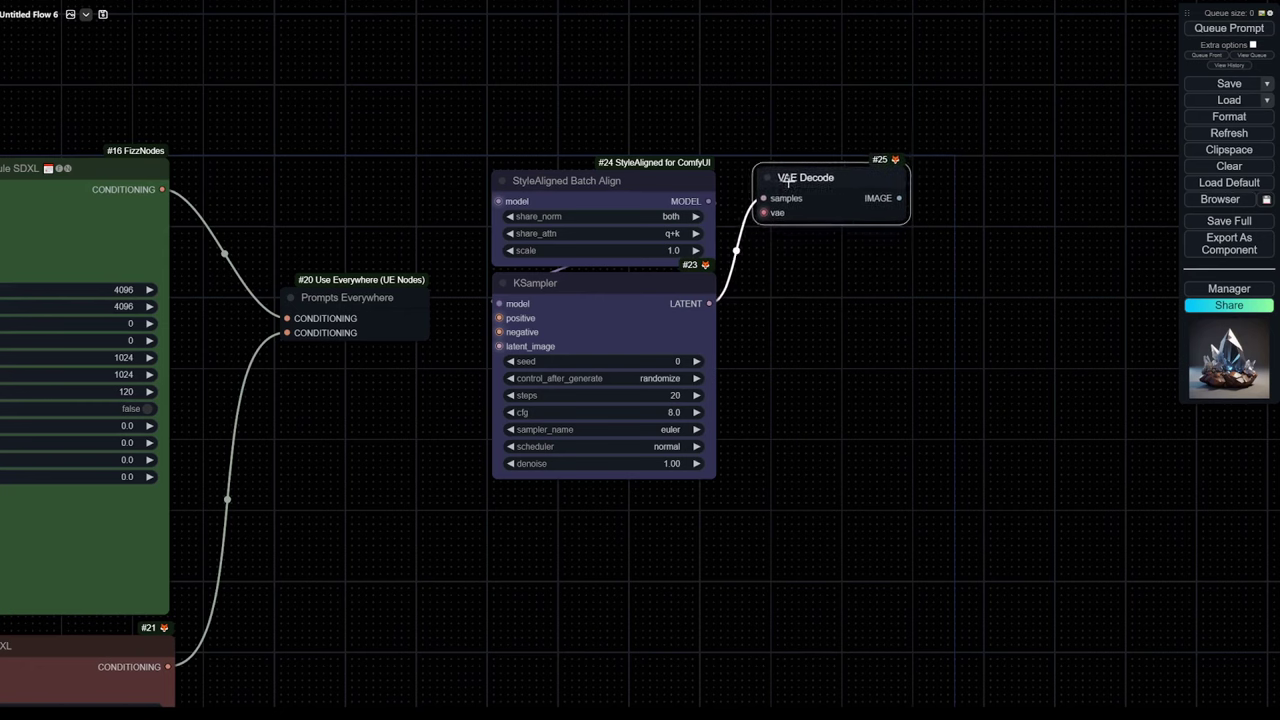
click(833, 272)
Add a Preview Image node from the VAE Decode's image output and enlarge it into a large preview area
scroll(834, 290, down, 3)
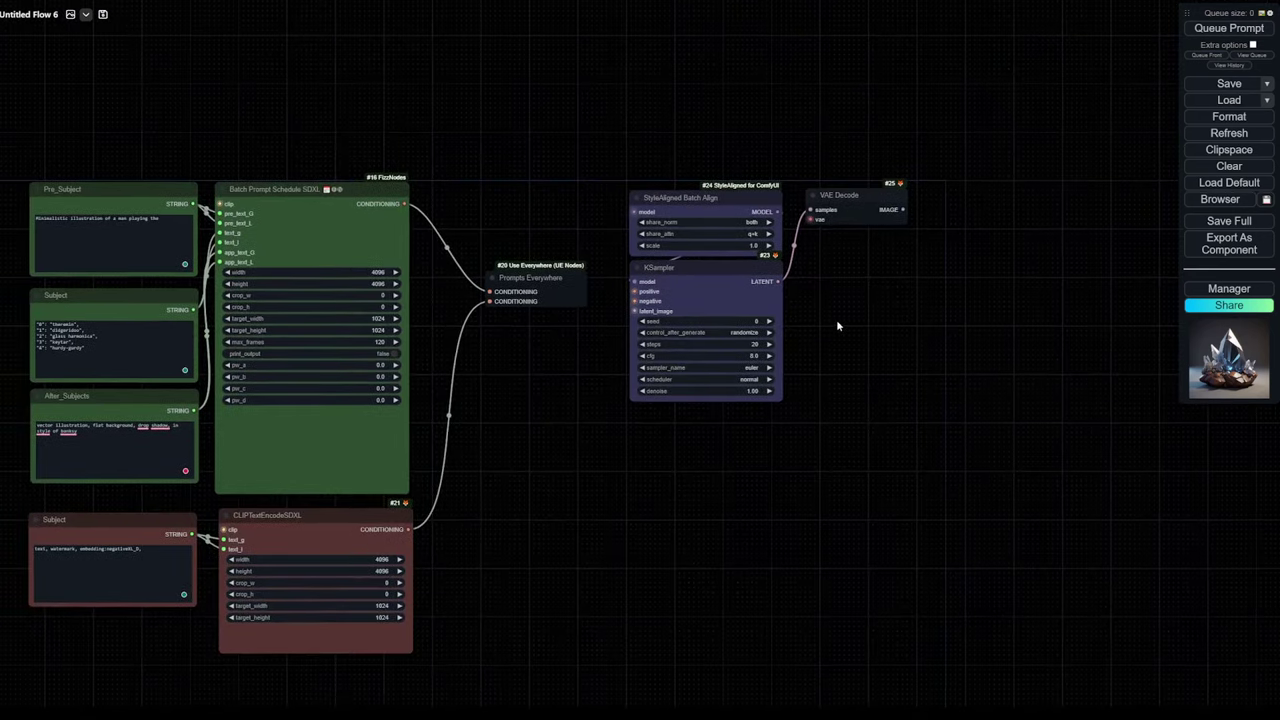
scroll(886, 341, down, 2)
drag(518, 450, 660, 452)
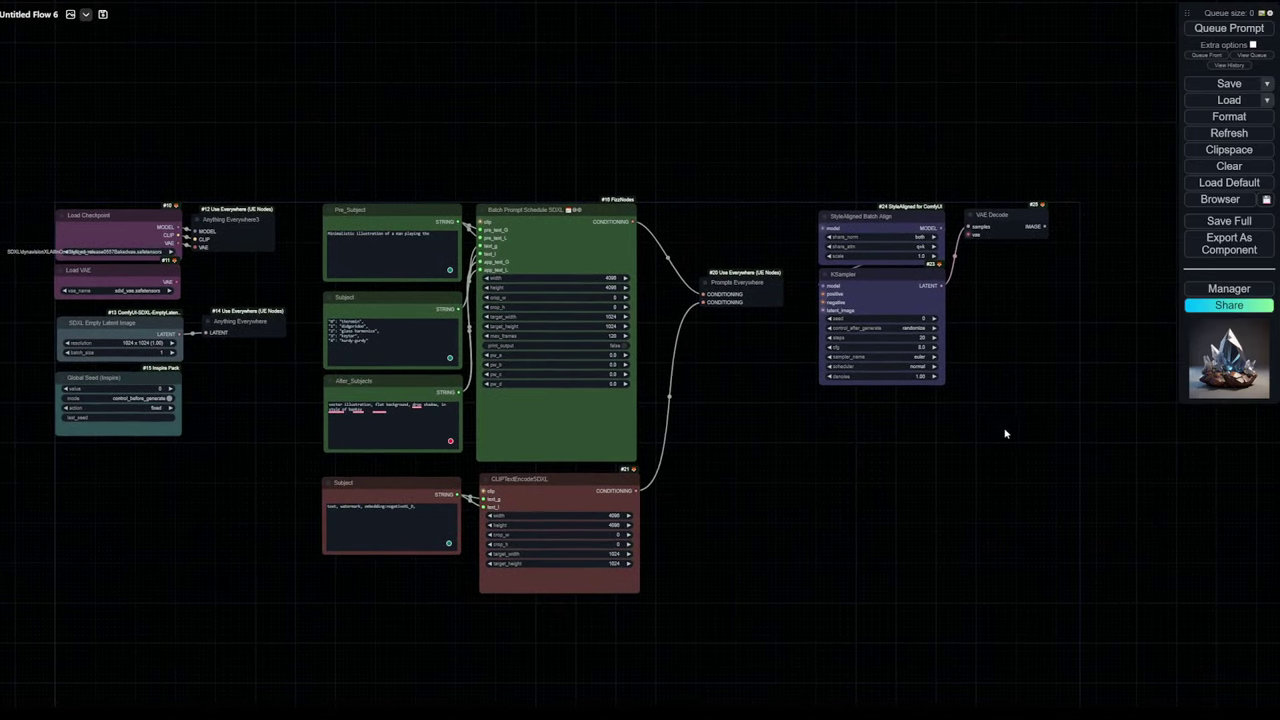
drag(1022, 422, 851, 416)
scroll(866, 414, up, 2)
drag(888, 318, 802, 351)
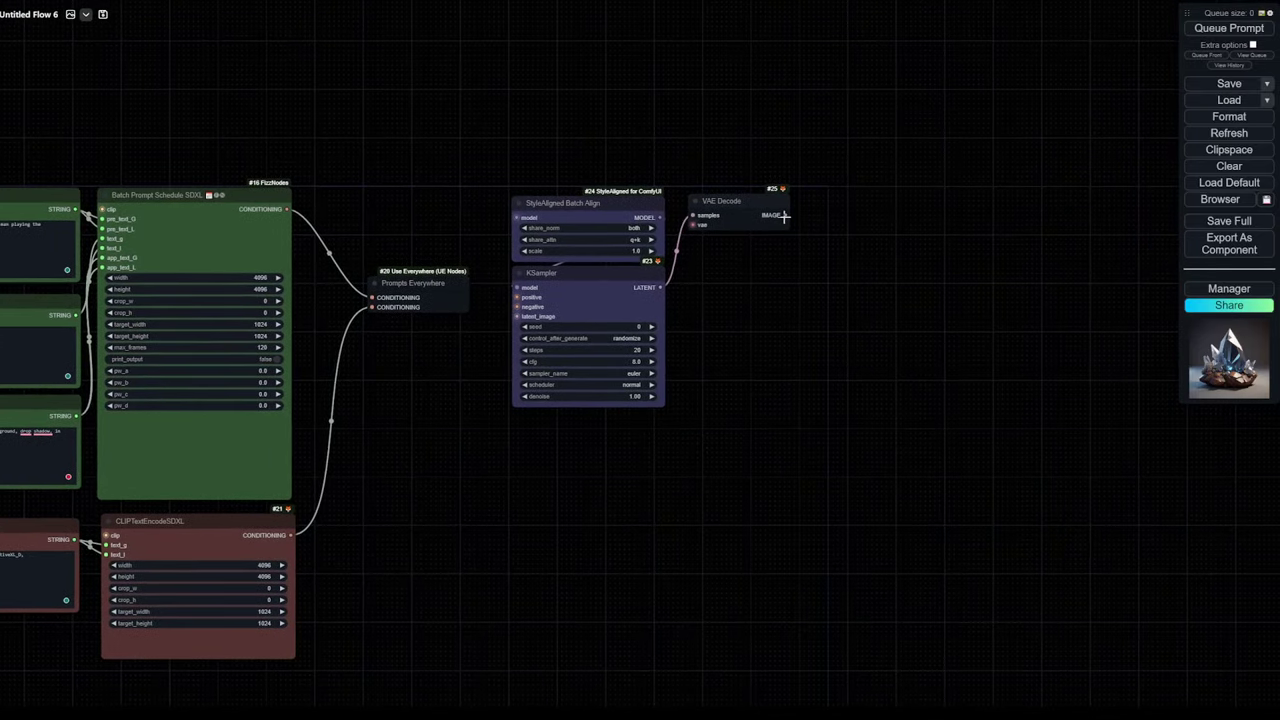
drag(785, 215, 950, 210)
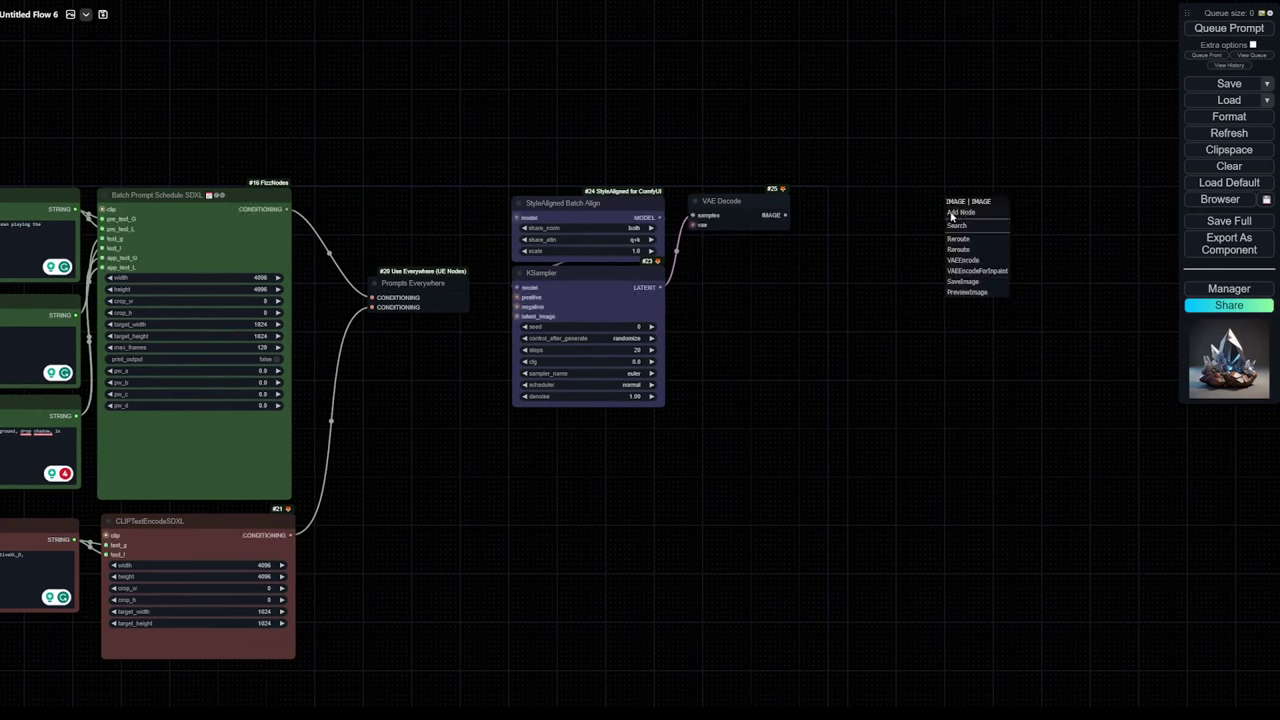
click(962, 292)
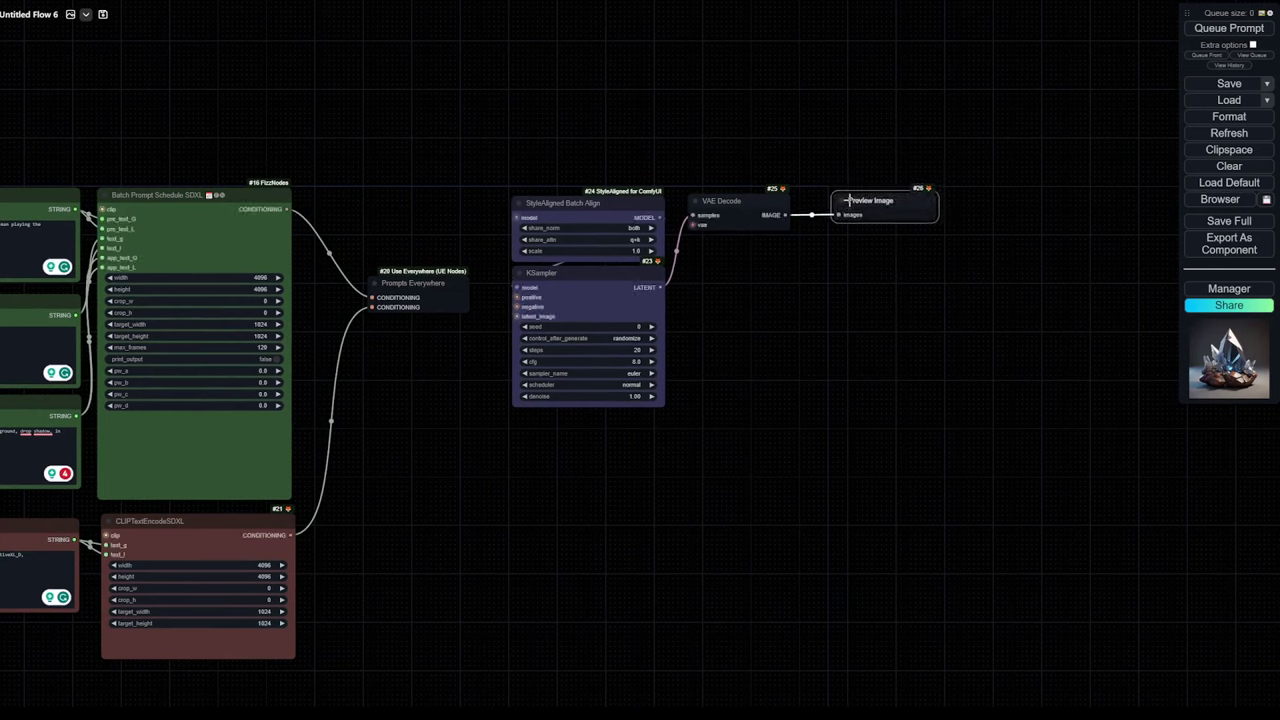
drag(848, 200, 845, 196)
drag(930, 212, 1158, 570)
scroll(1118, 627, down, 6)
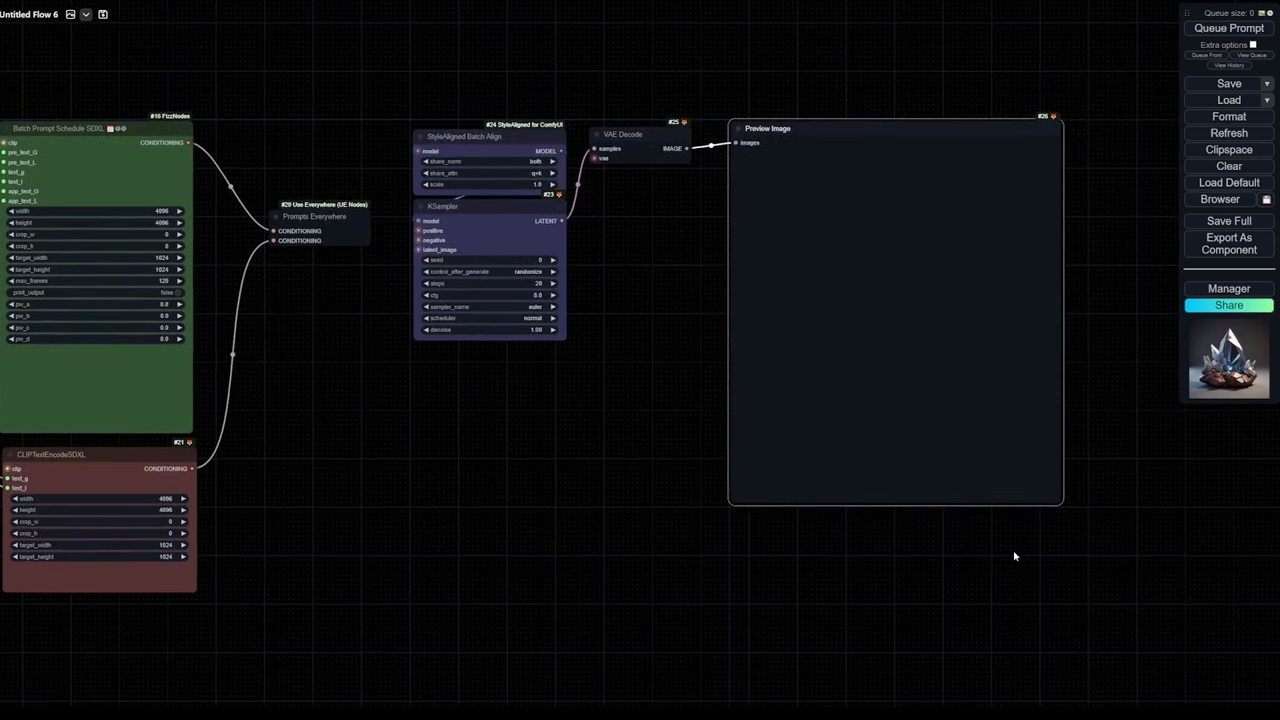
Duplicate the KSampler node and place the copy below the original, without a StyleAligned Batch Align connection
scroll(716, 533, up, 2)
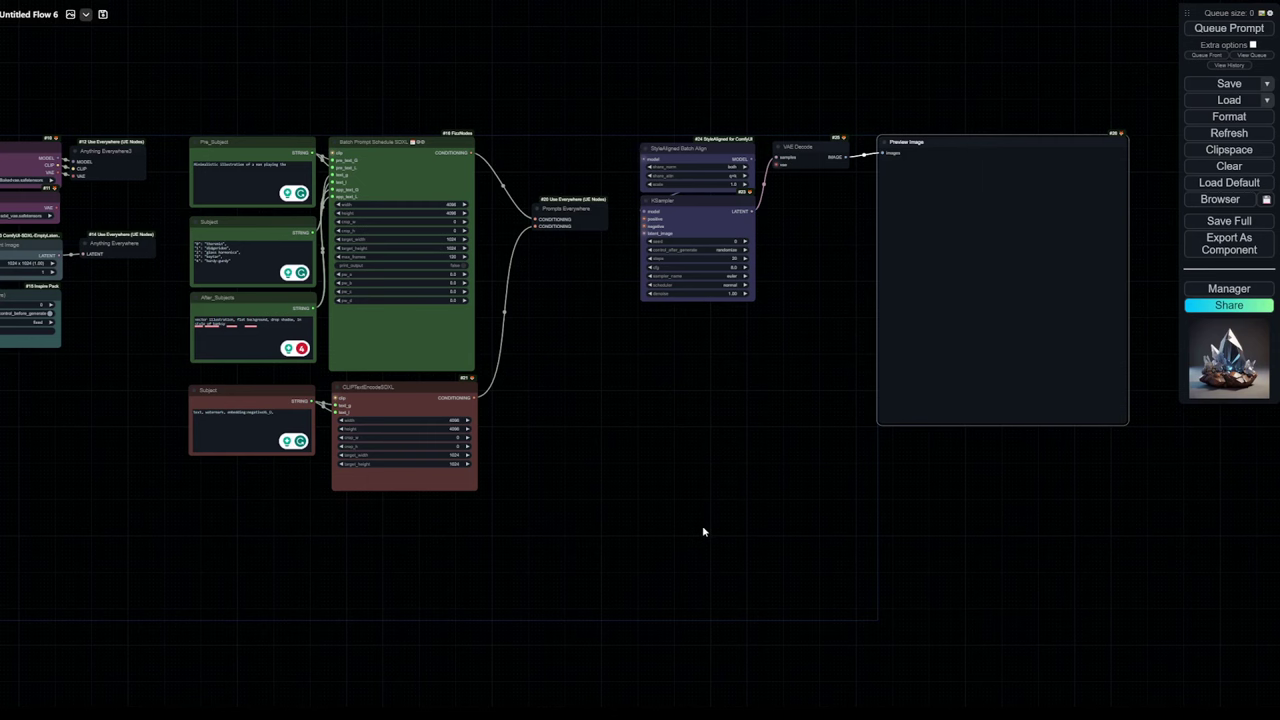
click(677, 224)
key(ctrl+c)
key(ctrl+v)
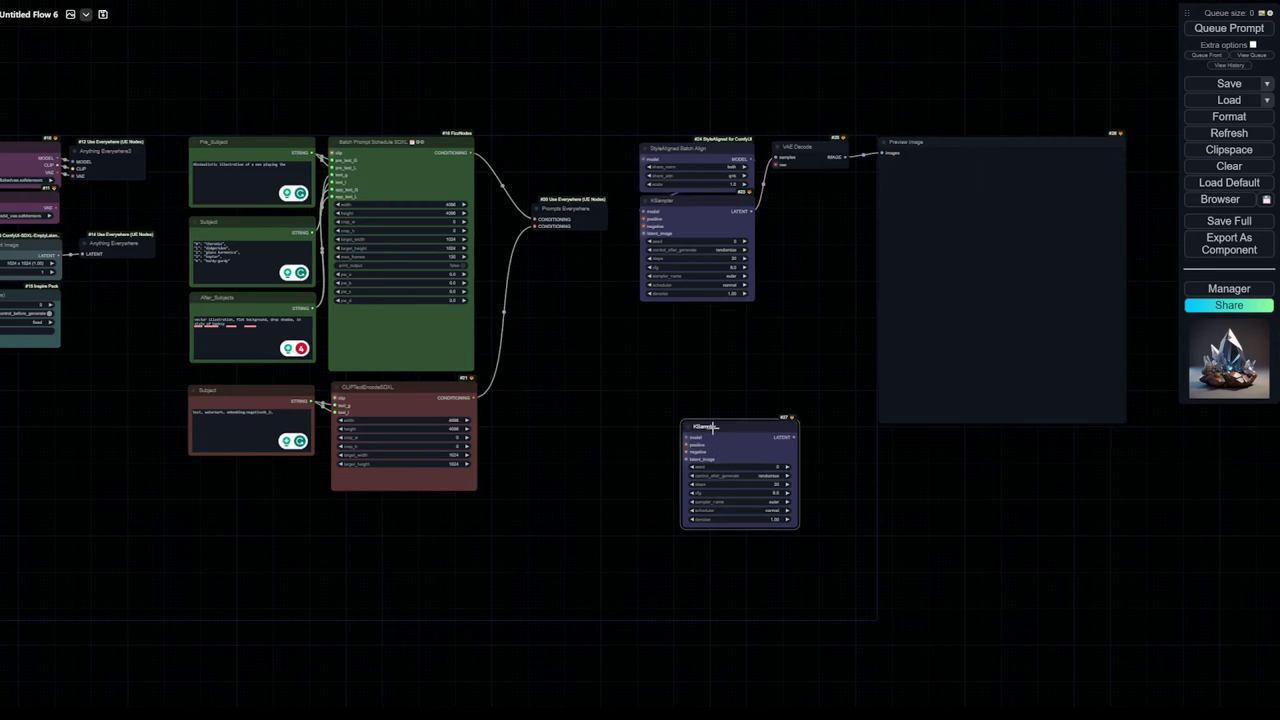
drag(713, 422, 673, 396)
click(576, 468)
scroll(578, 470, up, 3)
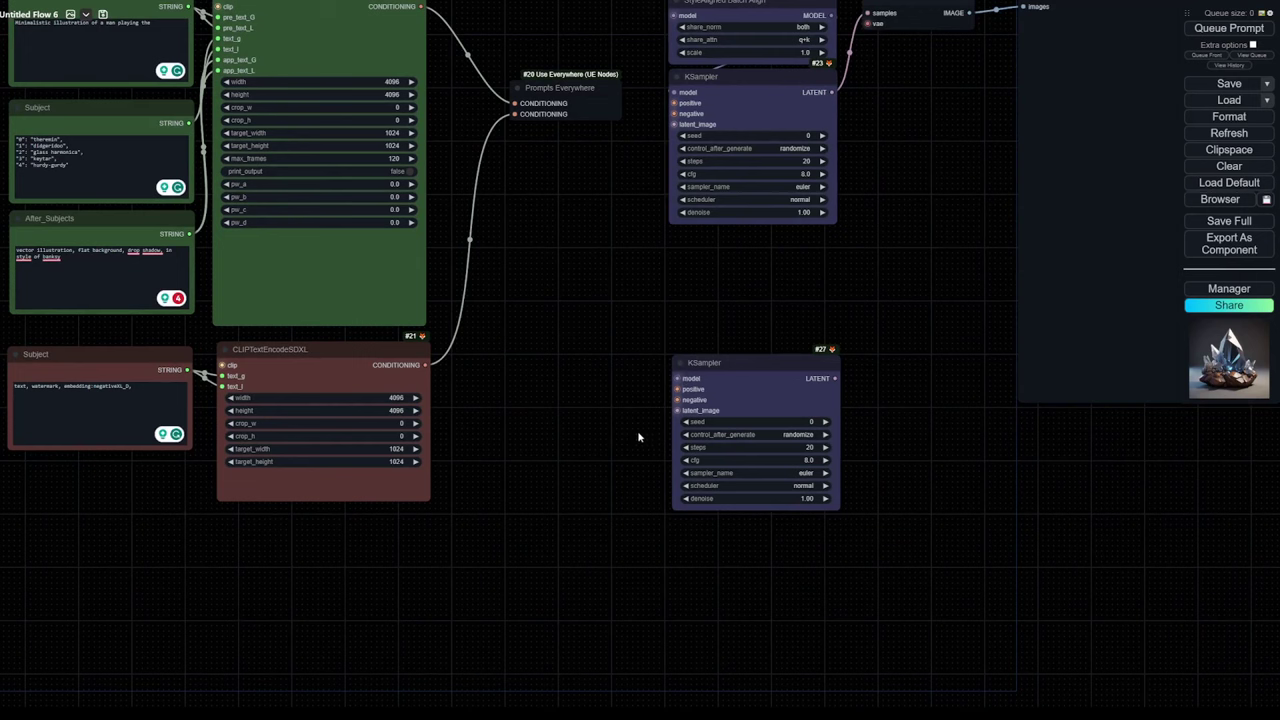
Add a second VAE Decode node from the duplicated KSampler's latent output and place it right beside that sampler
drag(790, 296, 710, 356)
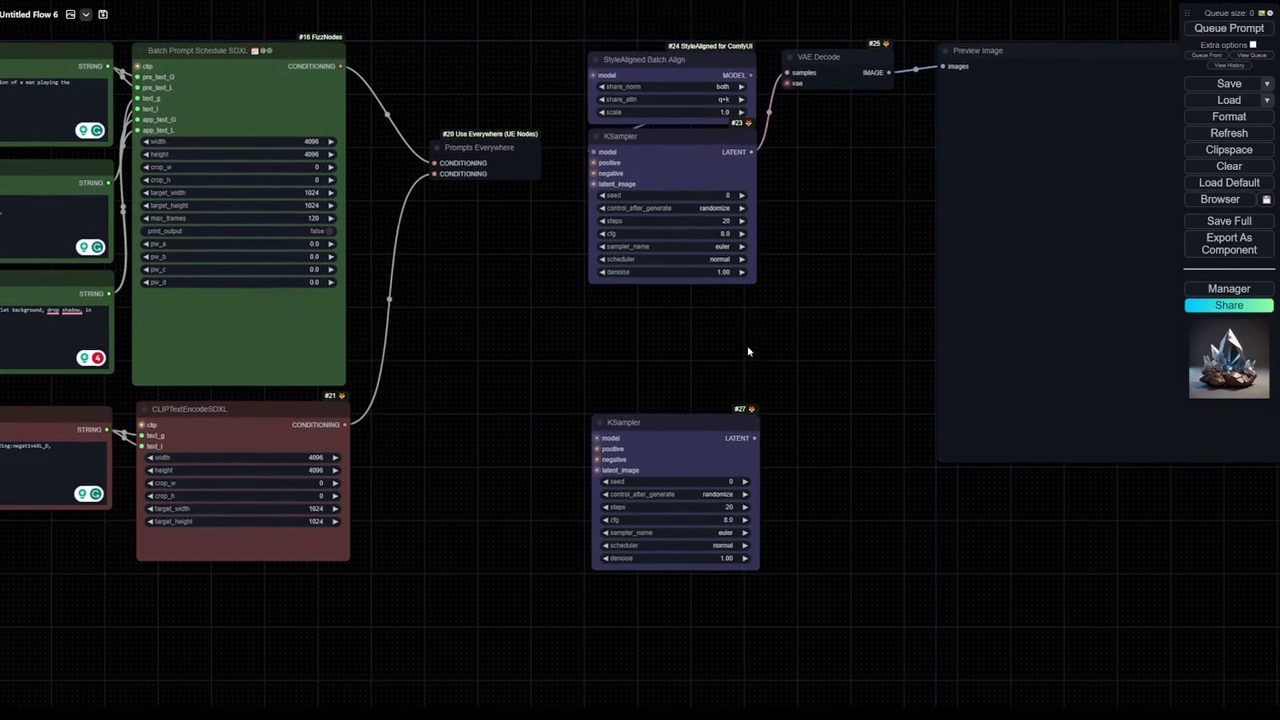
drag(801, 493, 713, 406)
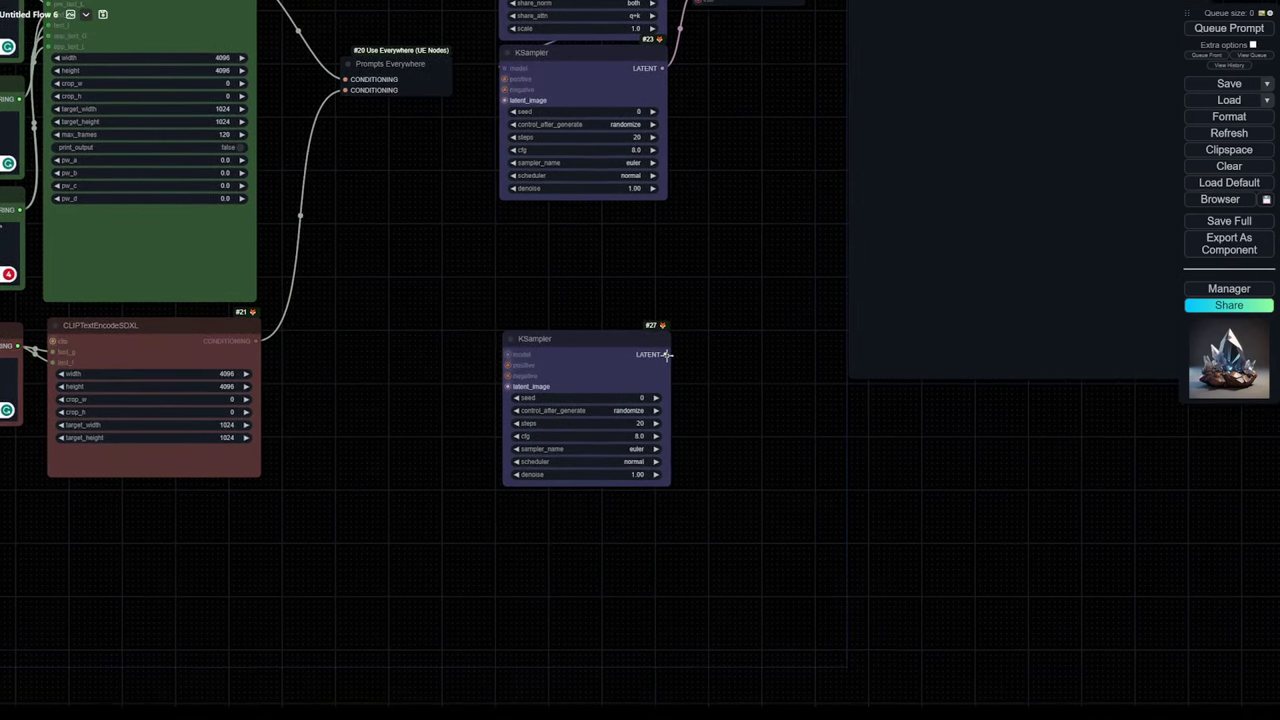
drag(664, 354, 732, 325)
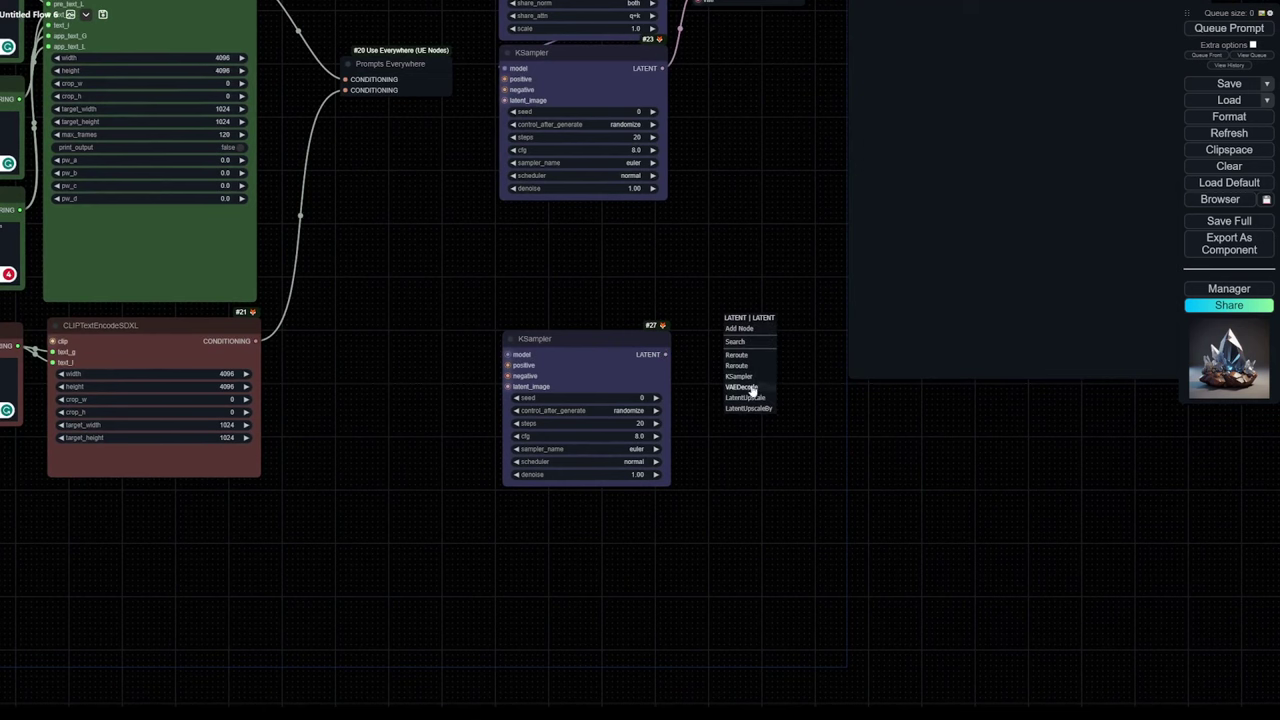
click(742, 387)
drag(774, 400, 707, 423)
drag(738, 345, 717, 361)
Duplicate the Preview Image node beside the original and feed it from the second VAE Decode's image output
drag(899, 454, 606, 600)
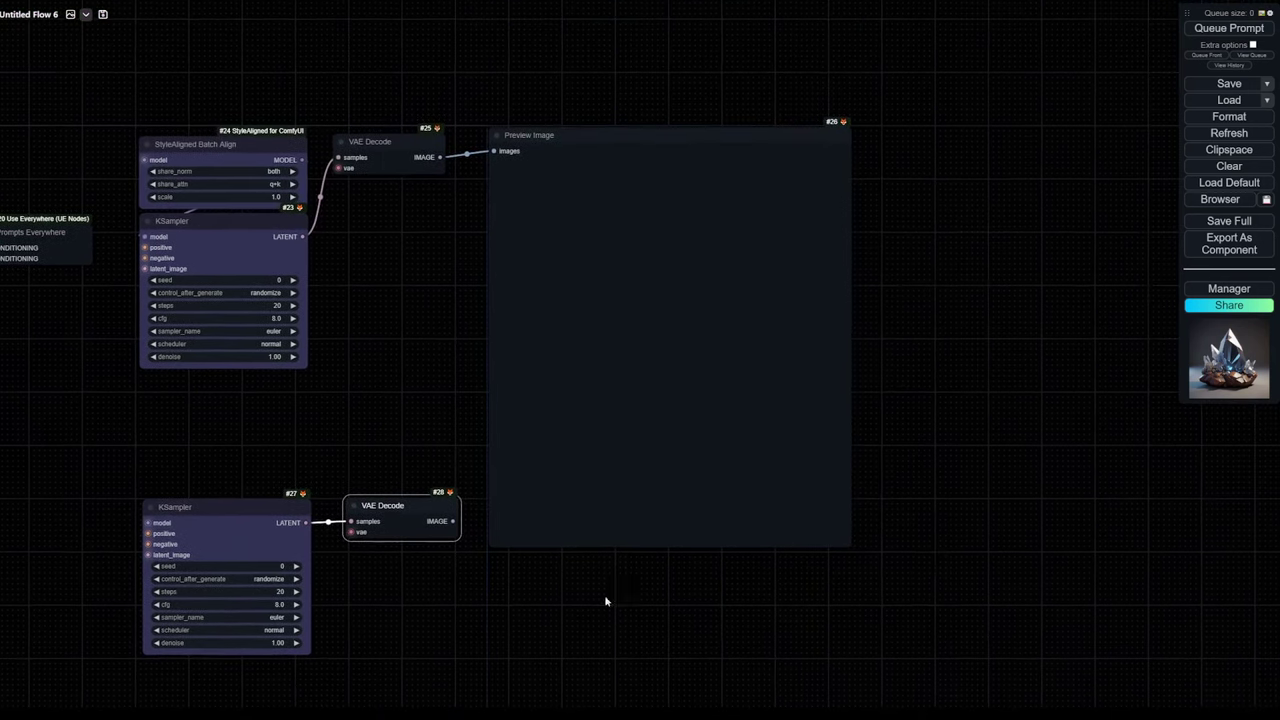
click(711, 142)
click(945, 200)
key(ctrl+v)
drag(966, 189, 880, 138)
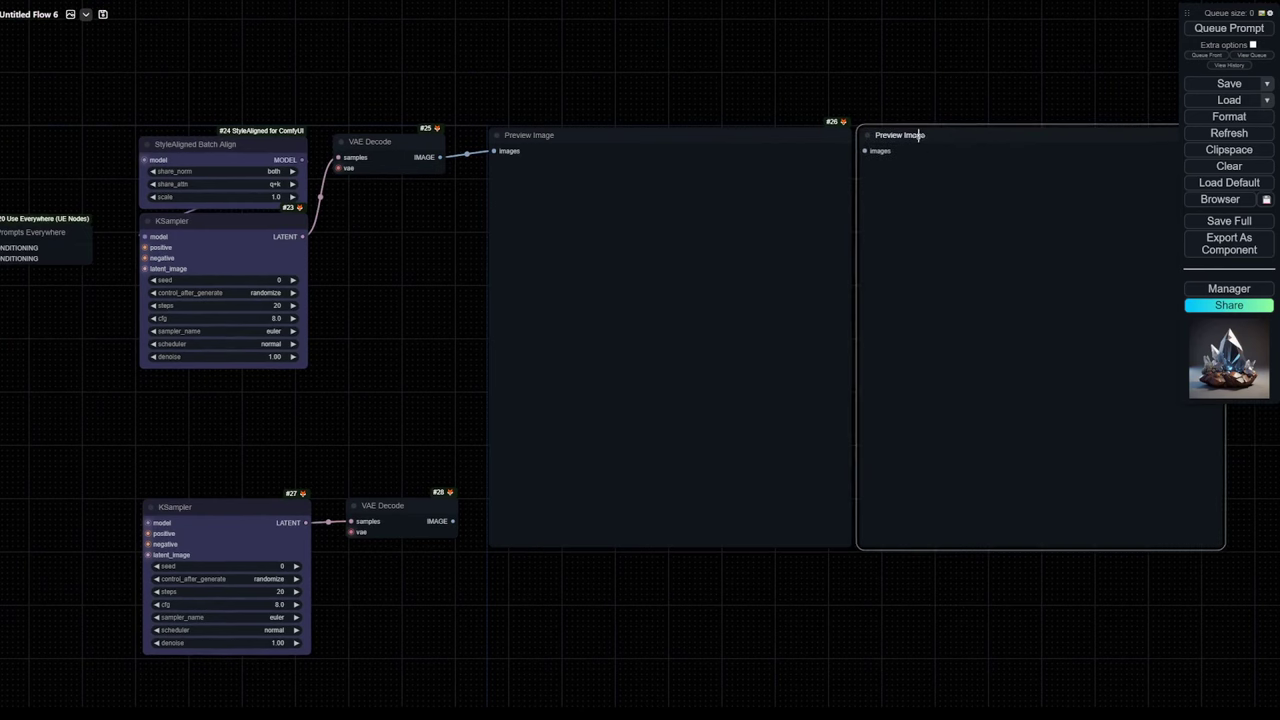
drag(772, 576, 627, 527)
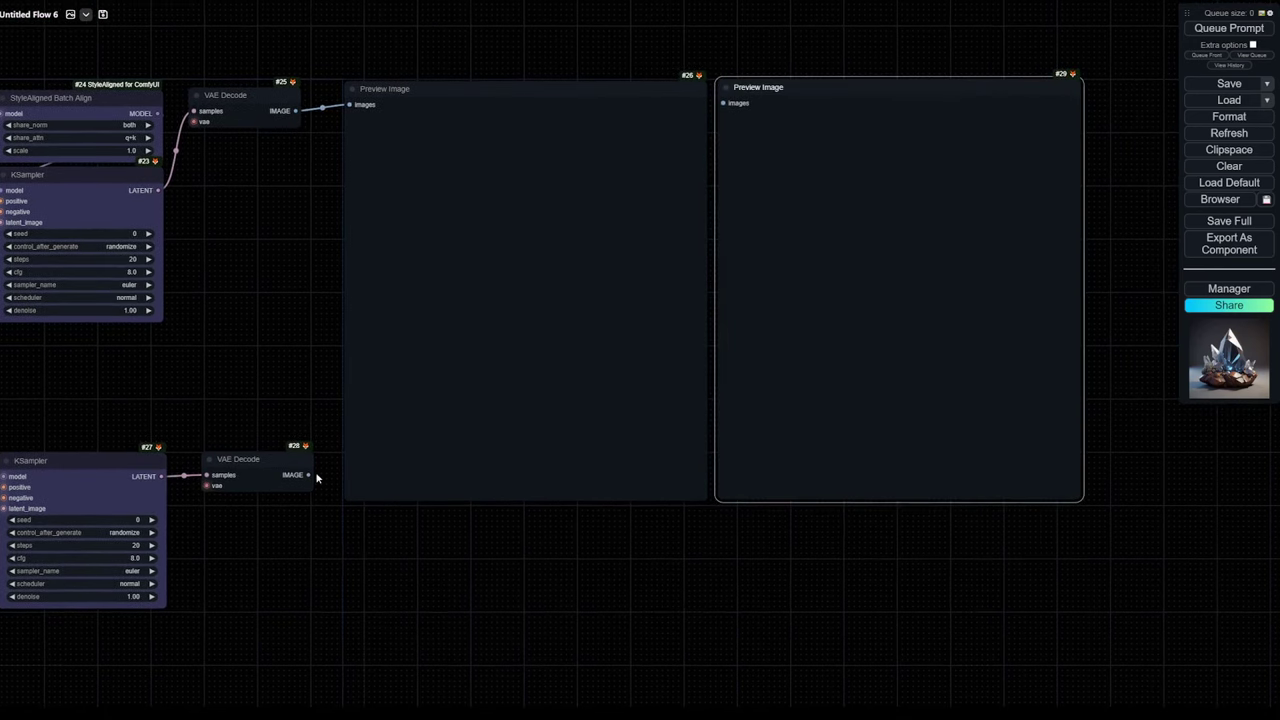
drag(310, 475, 731, 104)
Queue the prompt to generate images from both samplers and bring the two Preview Image nodes into view
click(1229, 28)
drag(472, 38, 532, 43)
scroll(532, 43, up, 3)
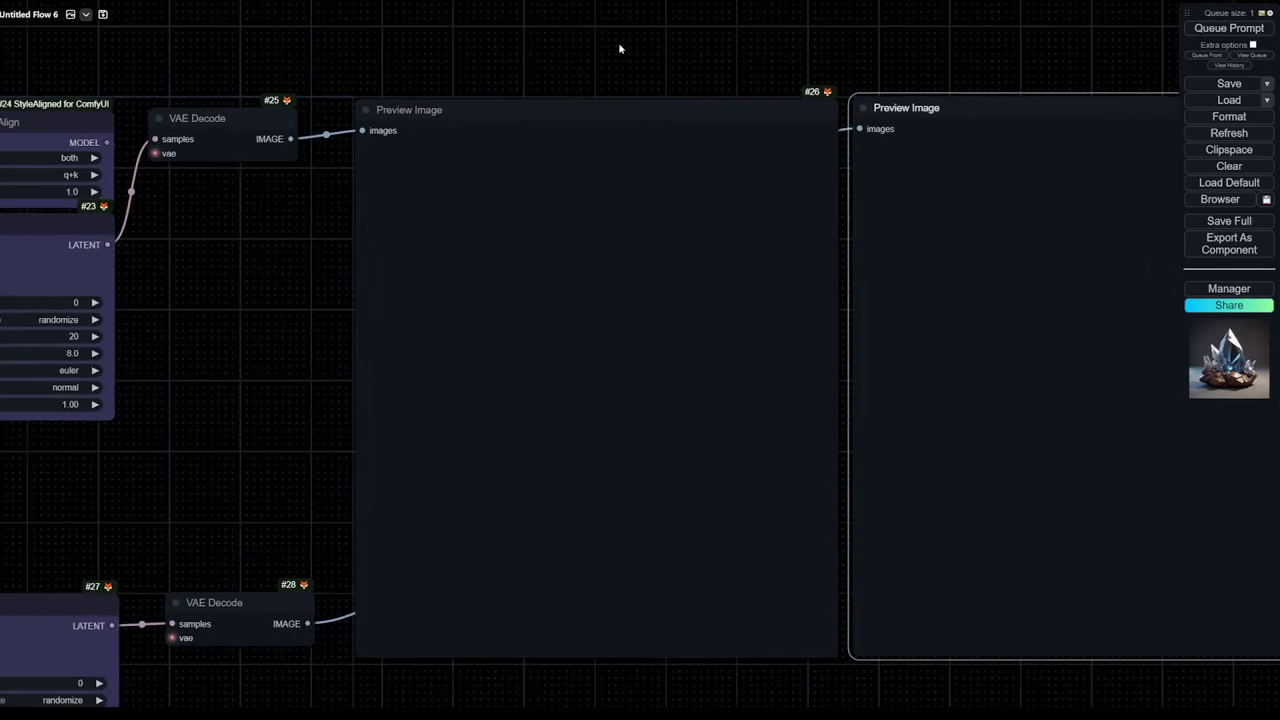
drag(683, 48, 473, 36)
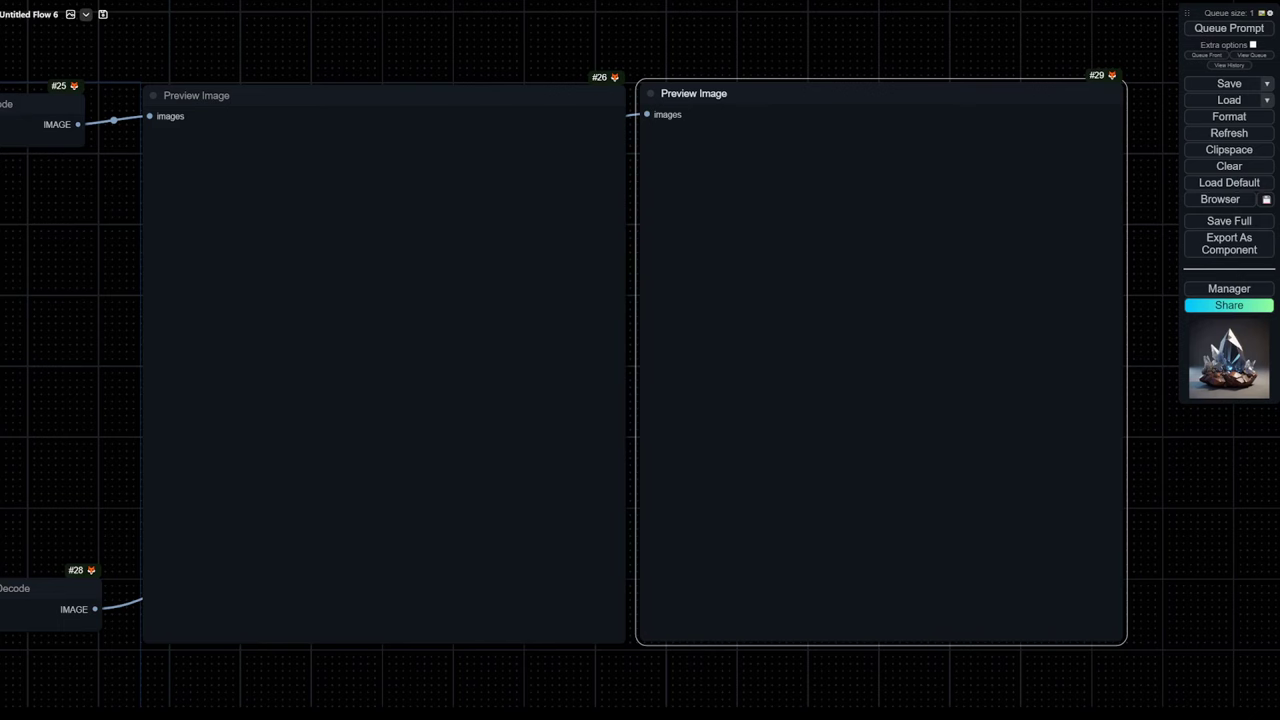
scroll(1059, 53, down, 6)
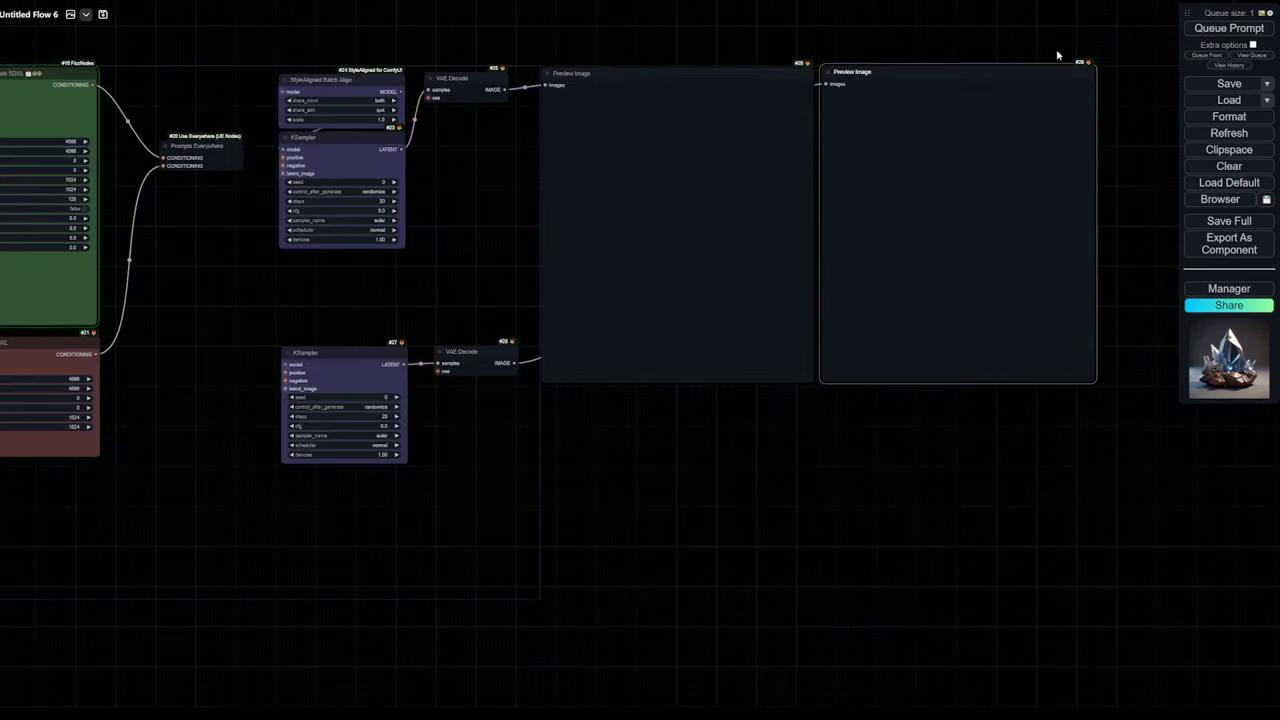
Add a Terminal Log (Manager) node from the utils category, enlarge it and place it above the second Preview Image node
drag(1058, 55, 1090, 163)
drag(964, 105, 883, 174)
drag(568, 142, 425, 161)
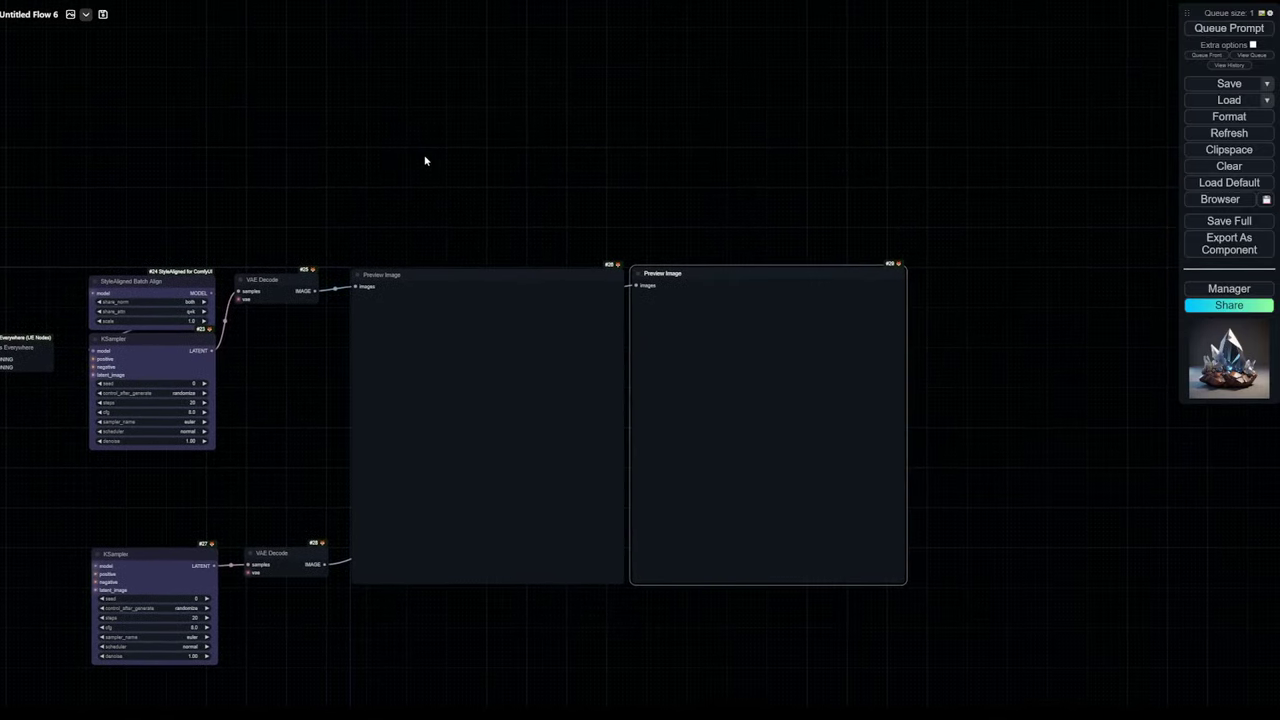
right_click(600, 55)
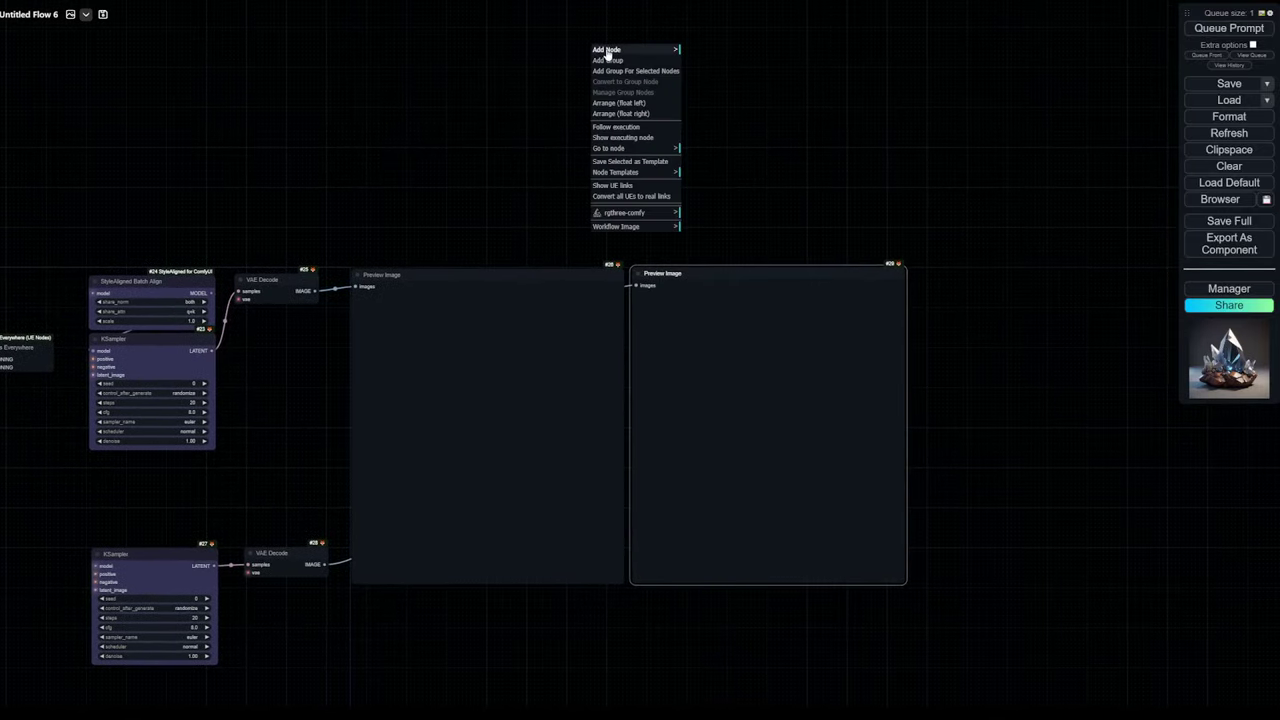
click(607, 51)
click(705, 52)
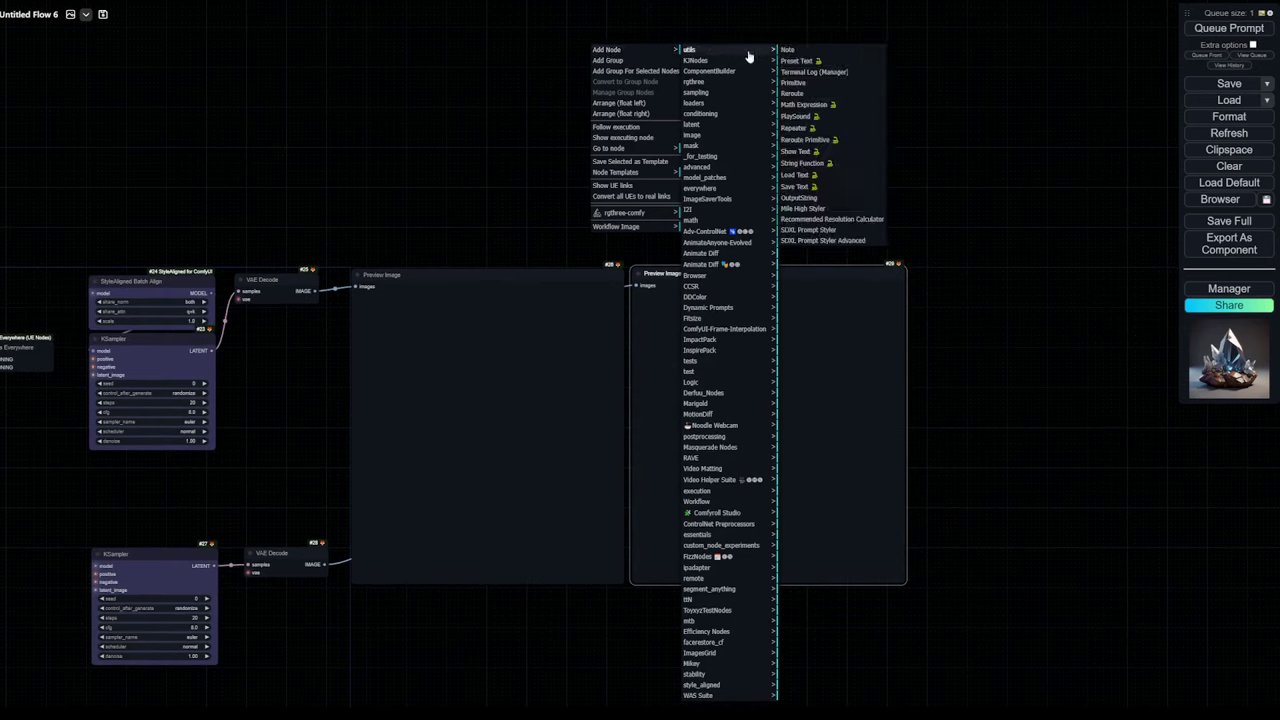
click(810, 73)
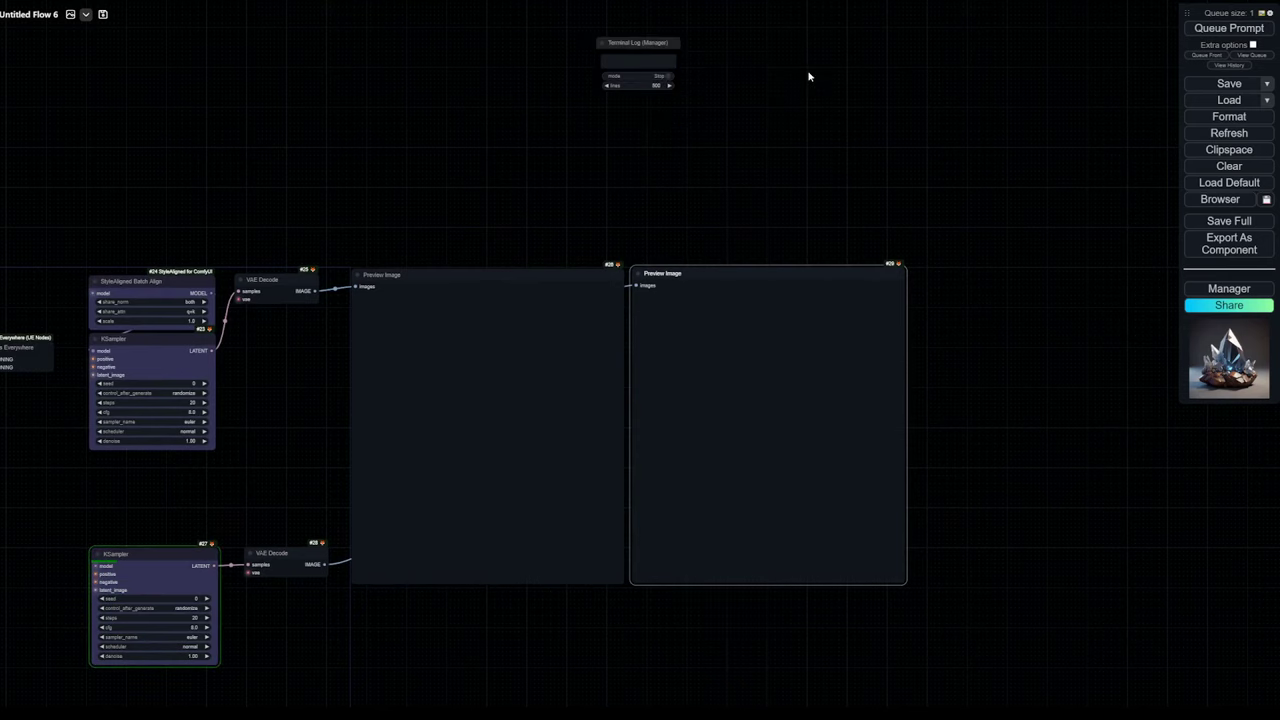
drag(674, 88, 830, 192)
drag(757, 43, 806, 106)
Set the Terminal Log node to Logging mode with 50 lines and move it closer to the second Preview Image node
drag(874, 244, 898, 250)
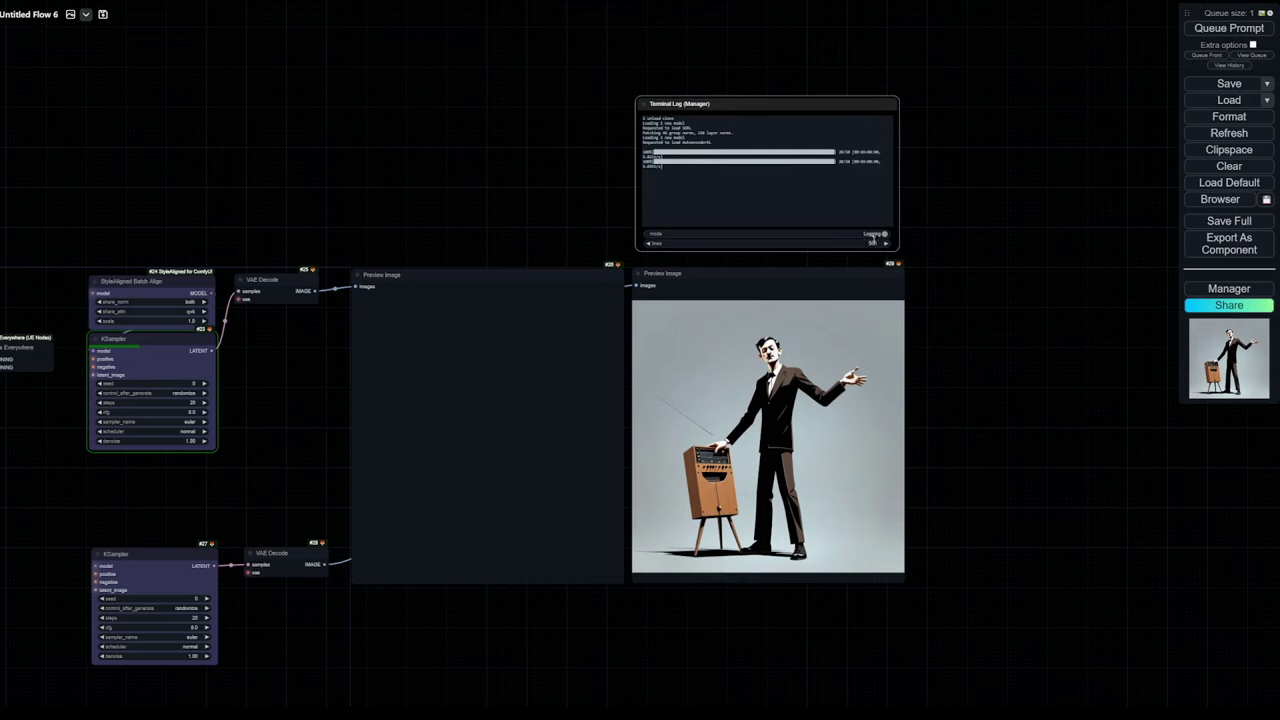
click(872, 242)
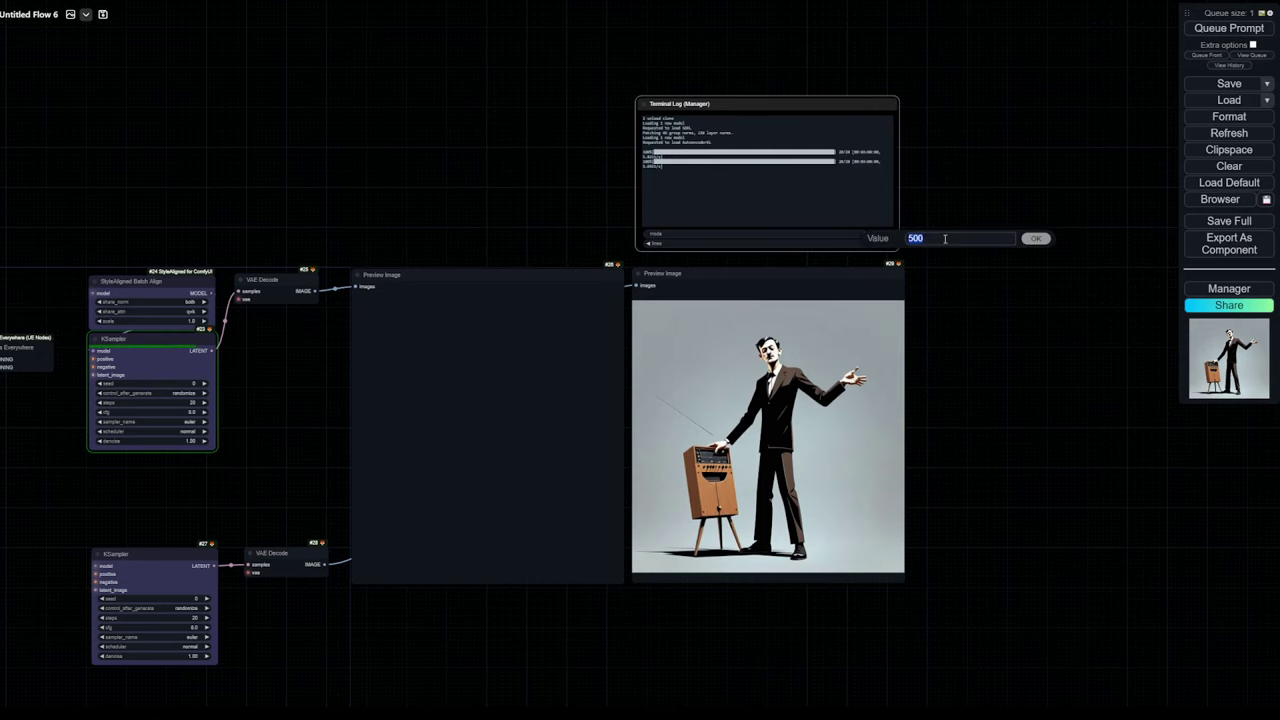
text(50)
key(Return)
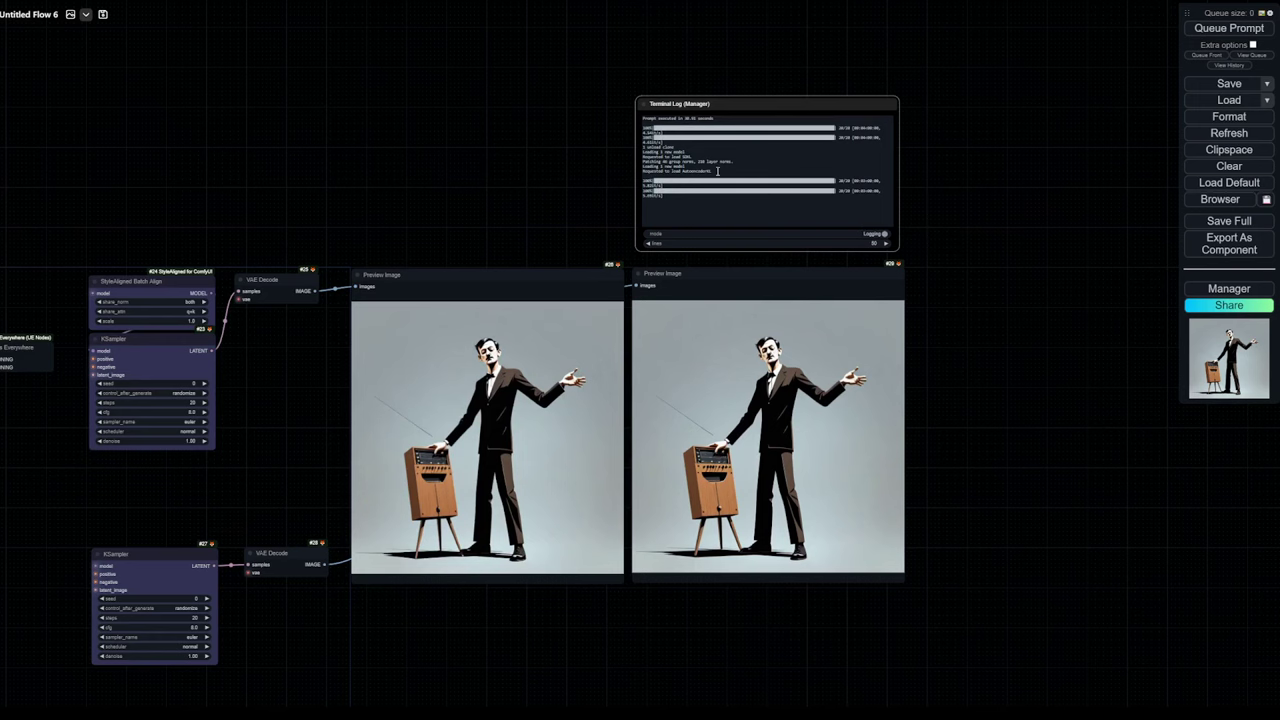
scroll(915, 185, up, 3)
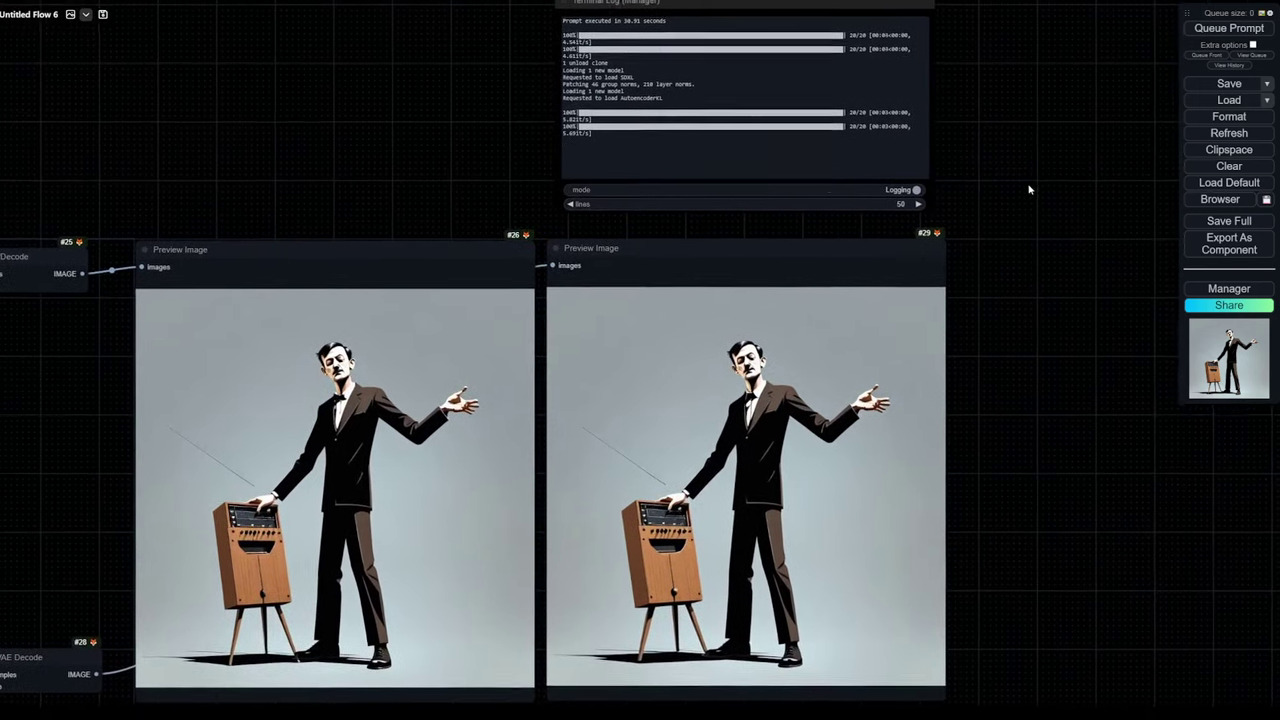
drag(728, 18, 729, 27)
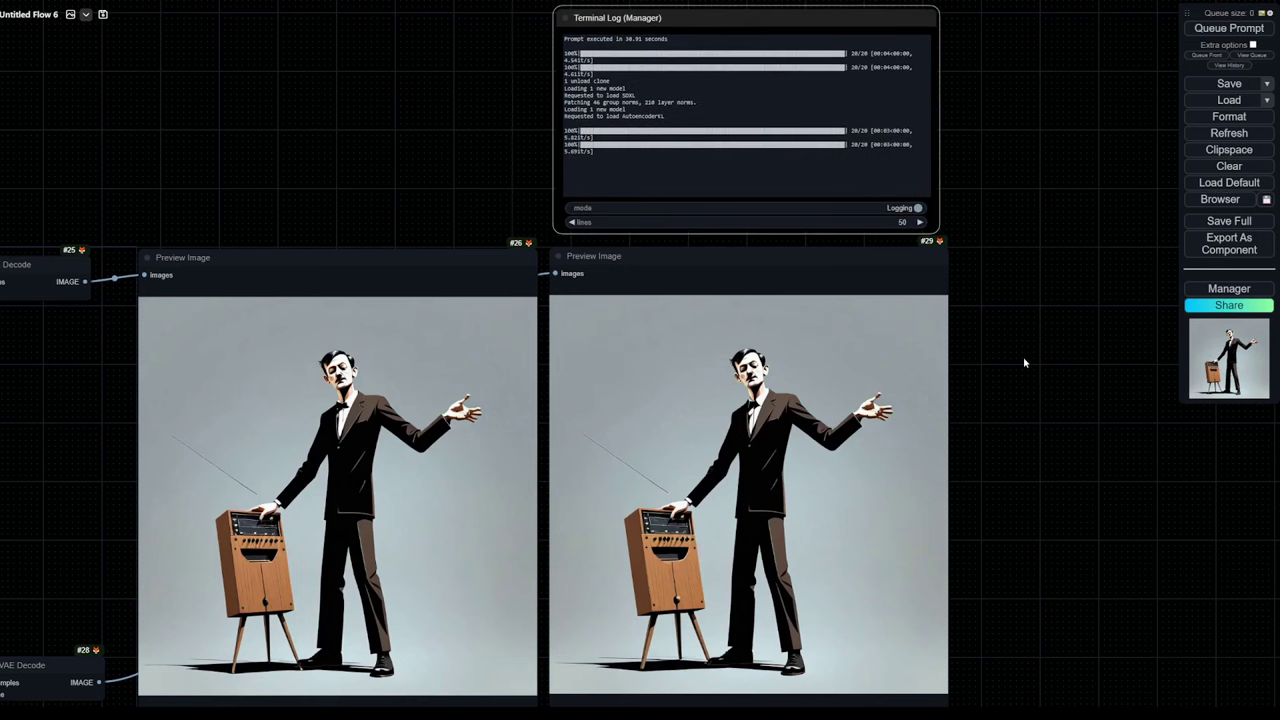
Set the SDXL Empty Latent Image node's batch_size to 5
drag(1023, 360, 1048, 251)
scroll(1048, 251, down, 2)
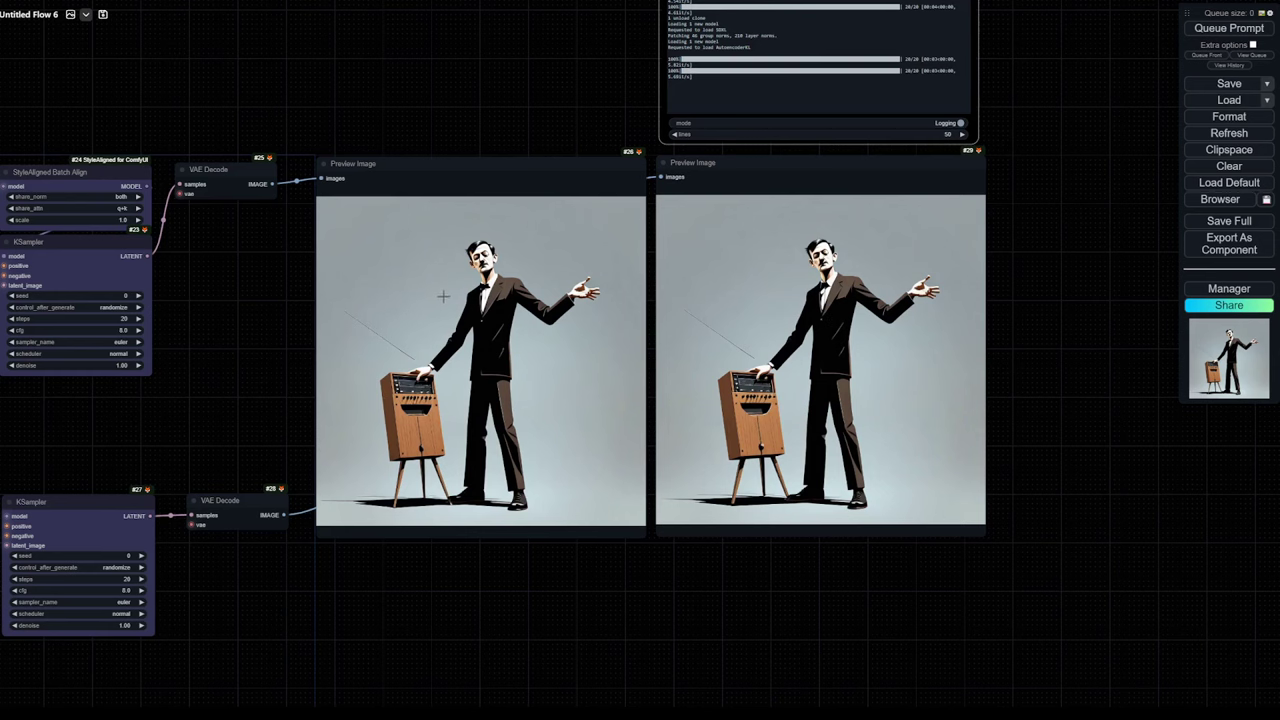
drag(411, 117, 626, 94)
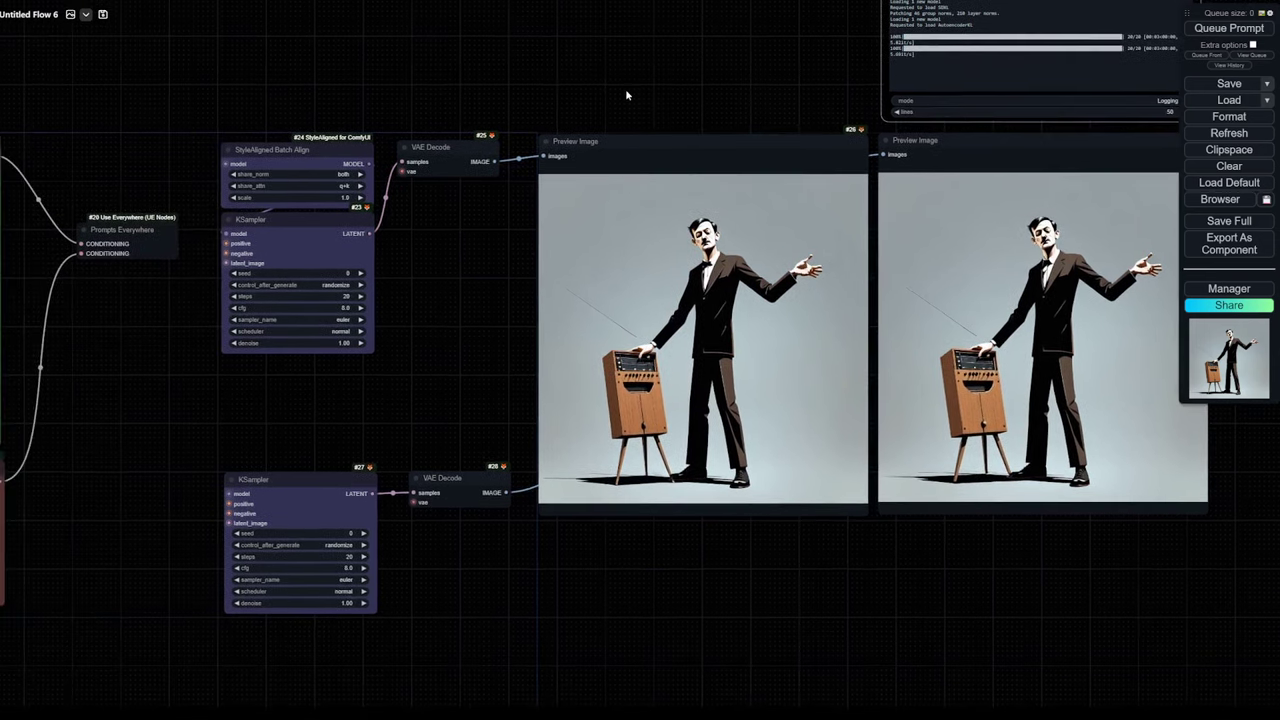
scroll(626, 94, down, 2)
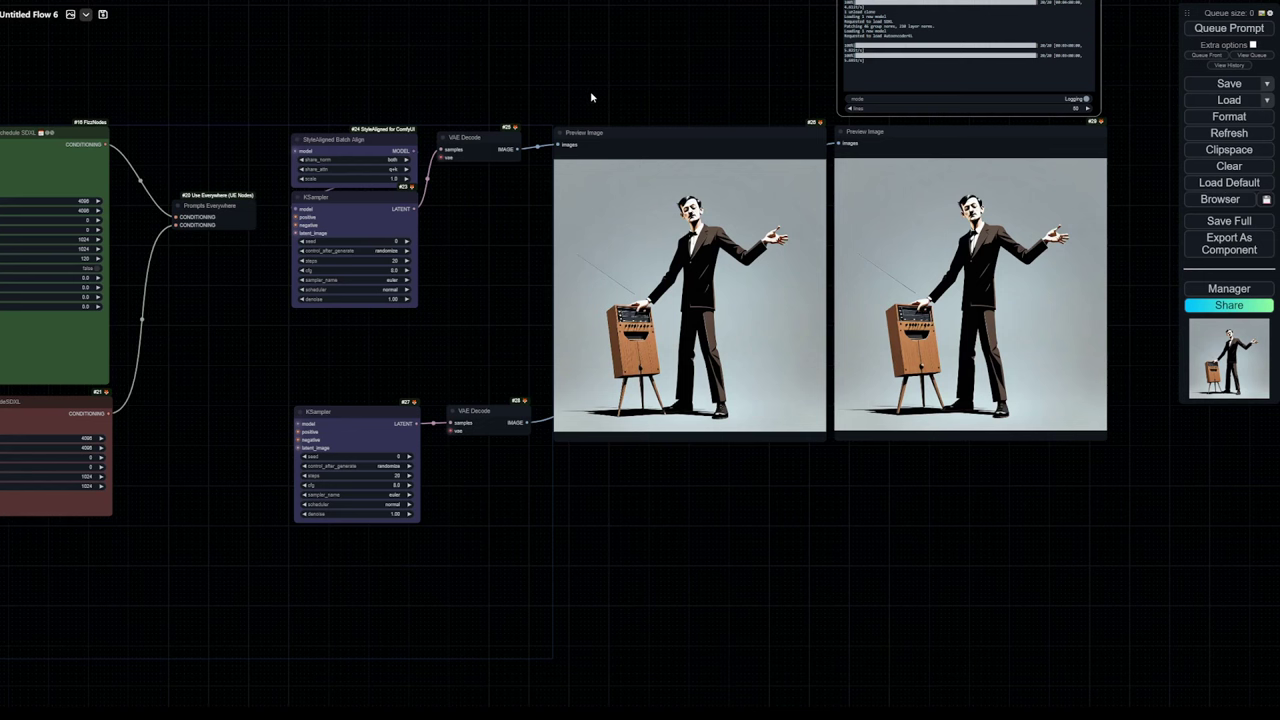
drag(590, 92, 595, 96)
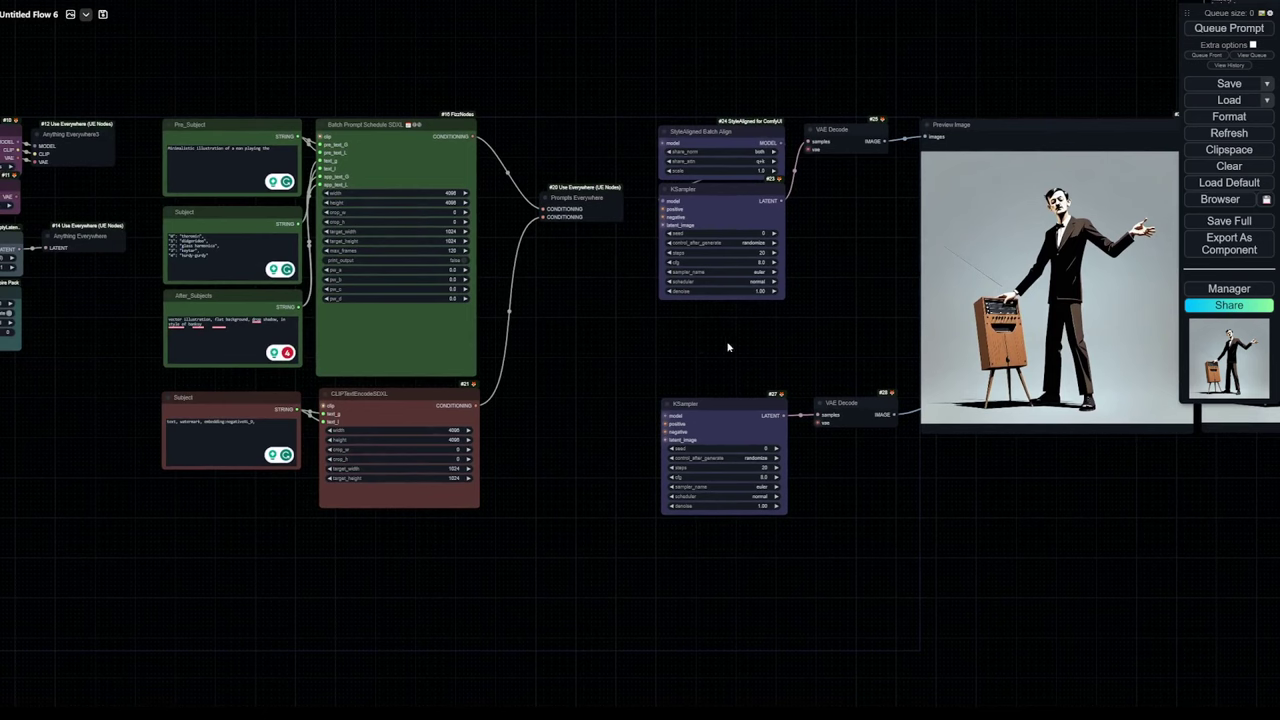
drag(728, 347, 498, 338)
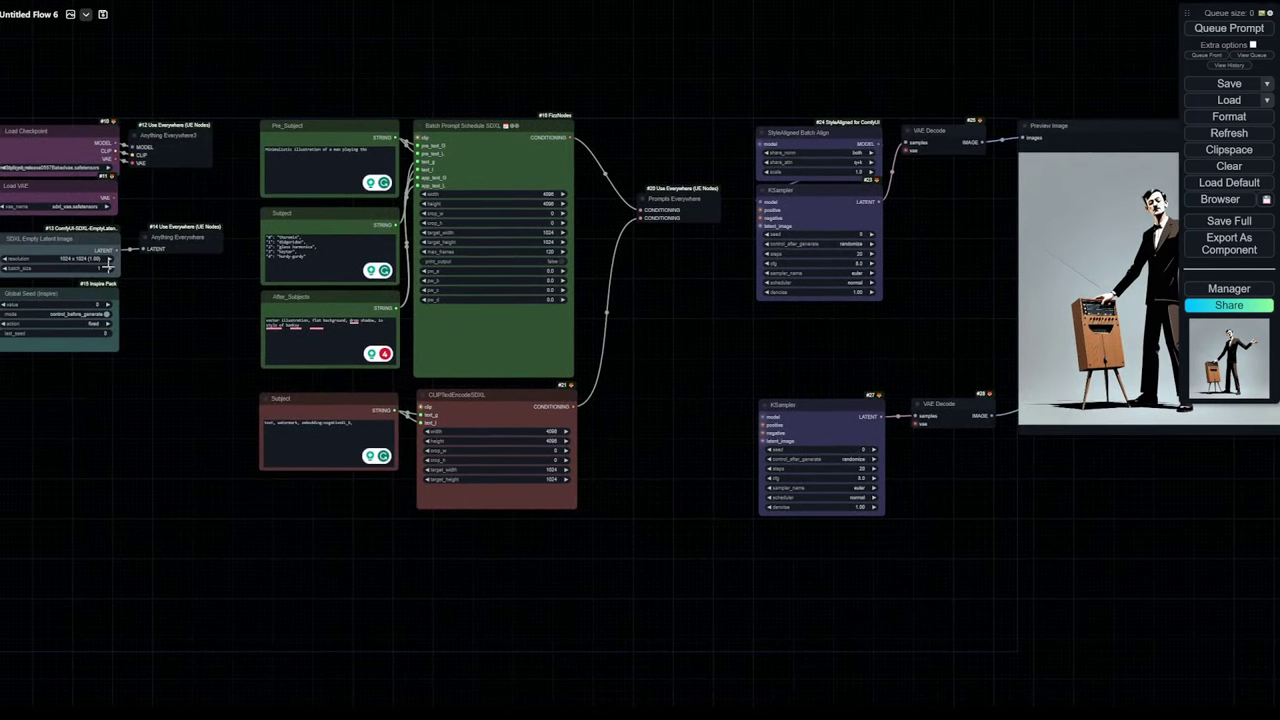
click(108, 266)
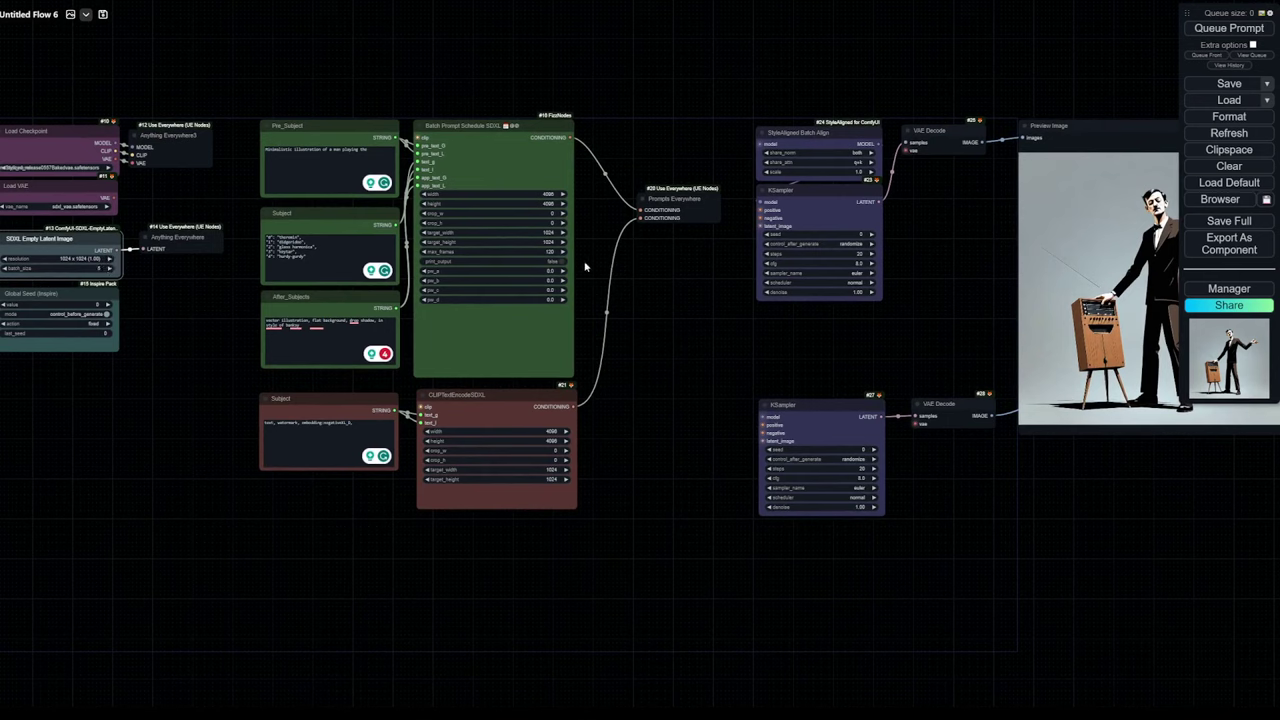
Keep max_frames at 120 in the Batch Prompt Schedule SDXL node and queue the prompt
click(553, 251)
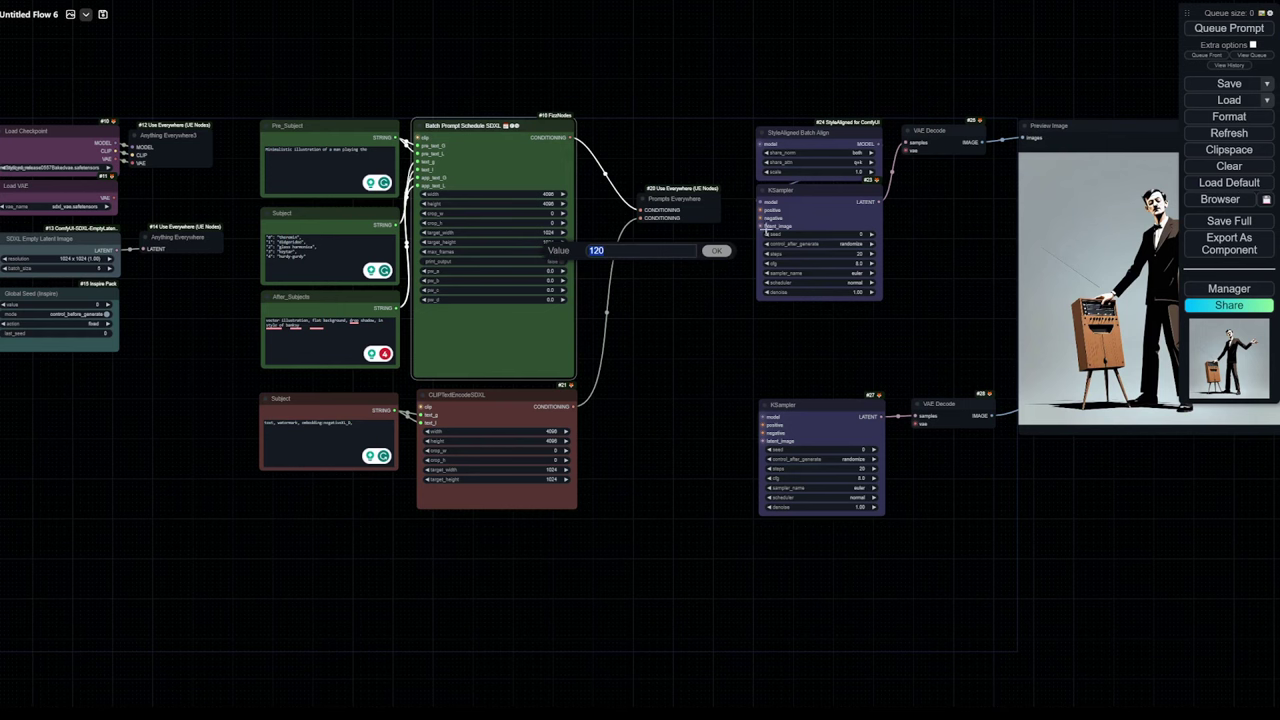
click(722, 250)
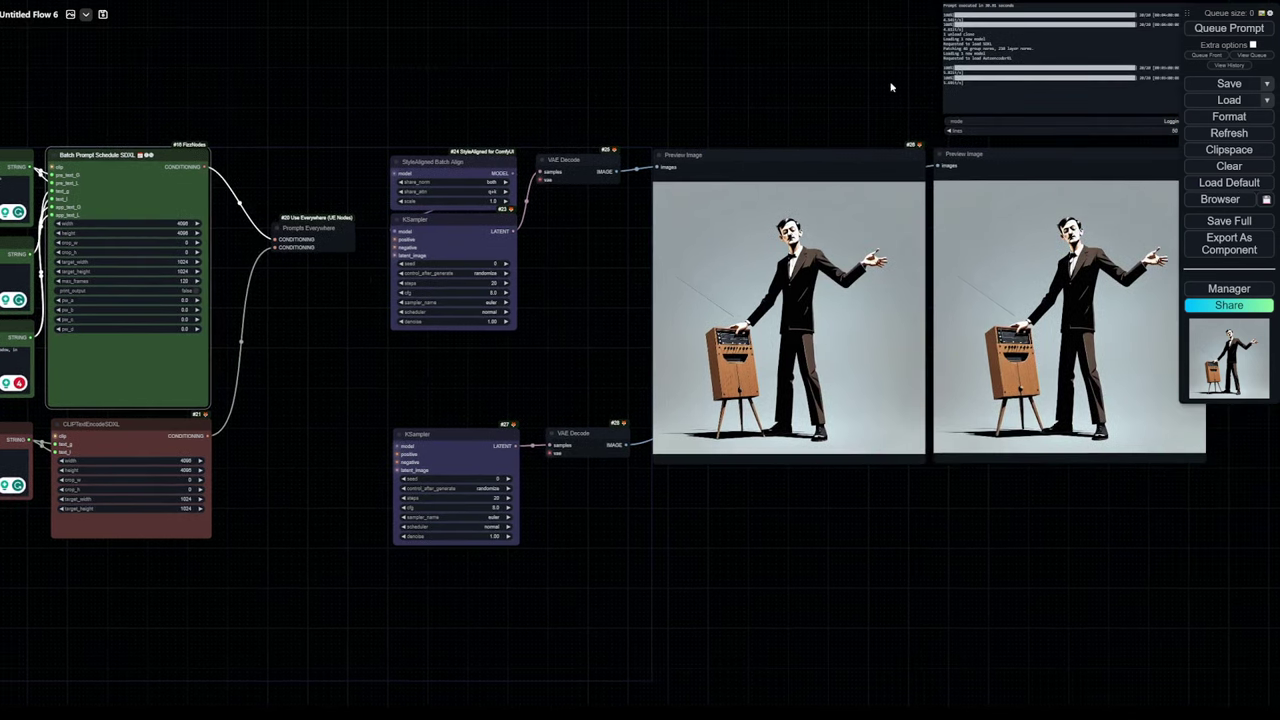
drag(891, 87, 526, 94)
click(1205, 29)
drag(1110, 72, 1079, 108)
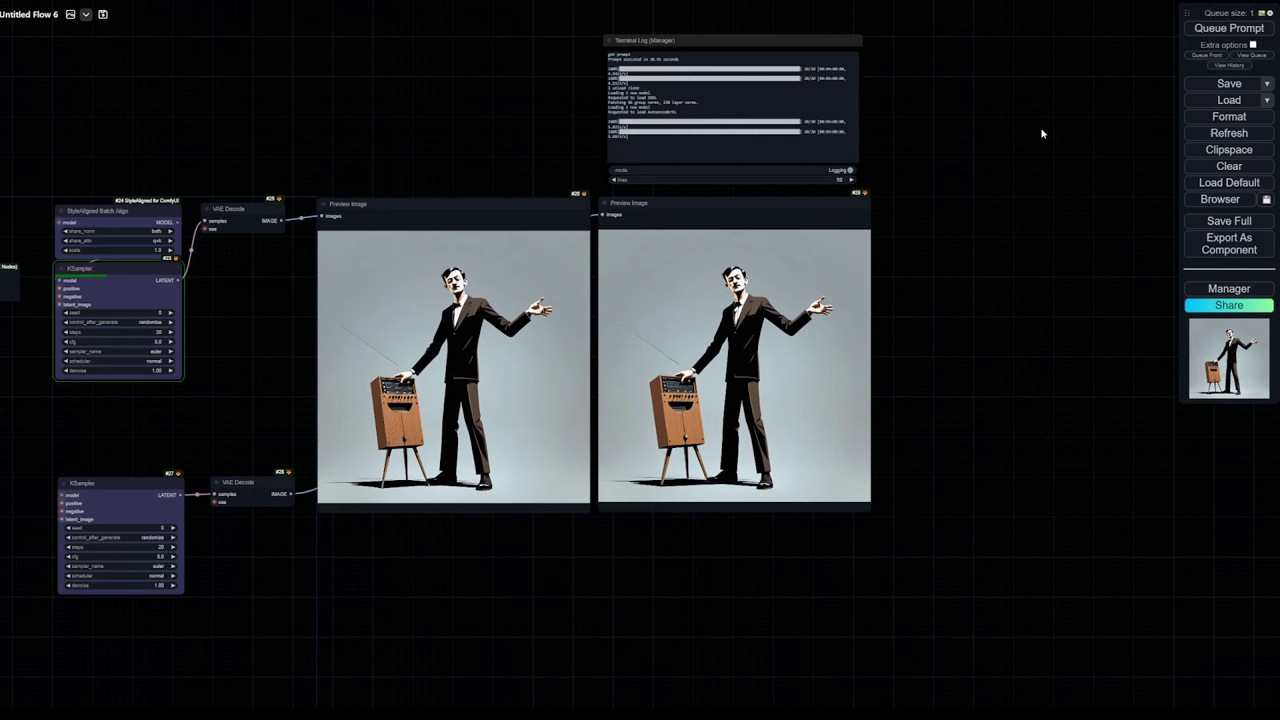
Show the first Preview Image node's whole batch in one wide row and move the second Preview Image node beneath it
scroll(911, 277, up, 3)
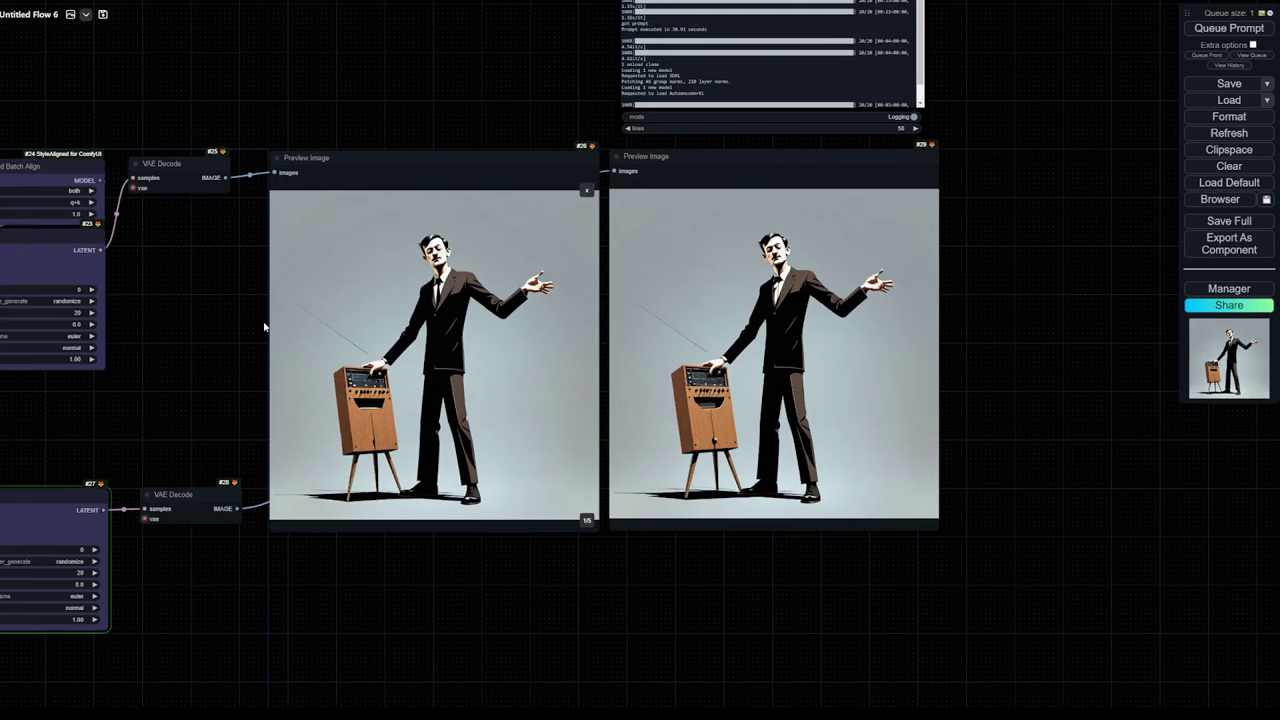
click(586, 190)
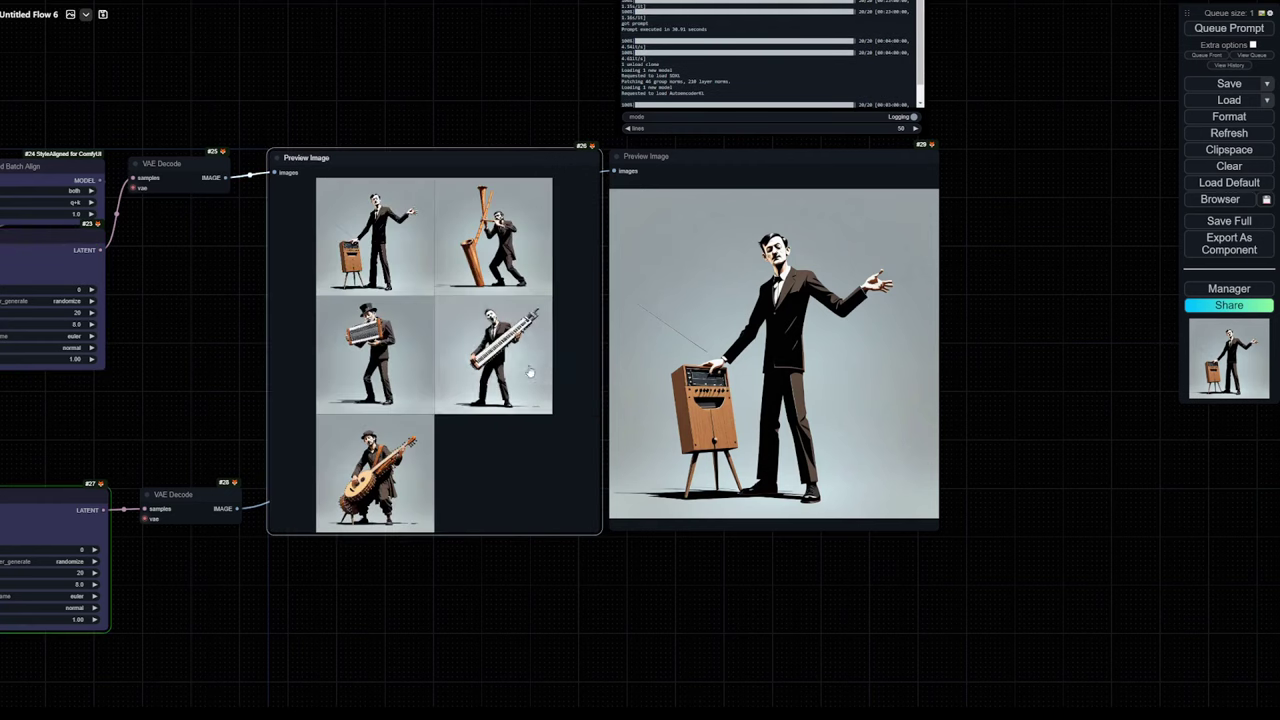
drag(416, 341, 411, 339)
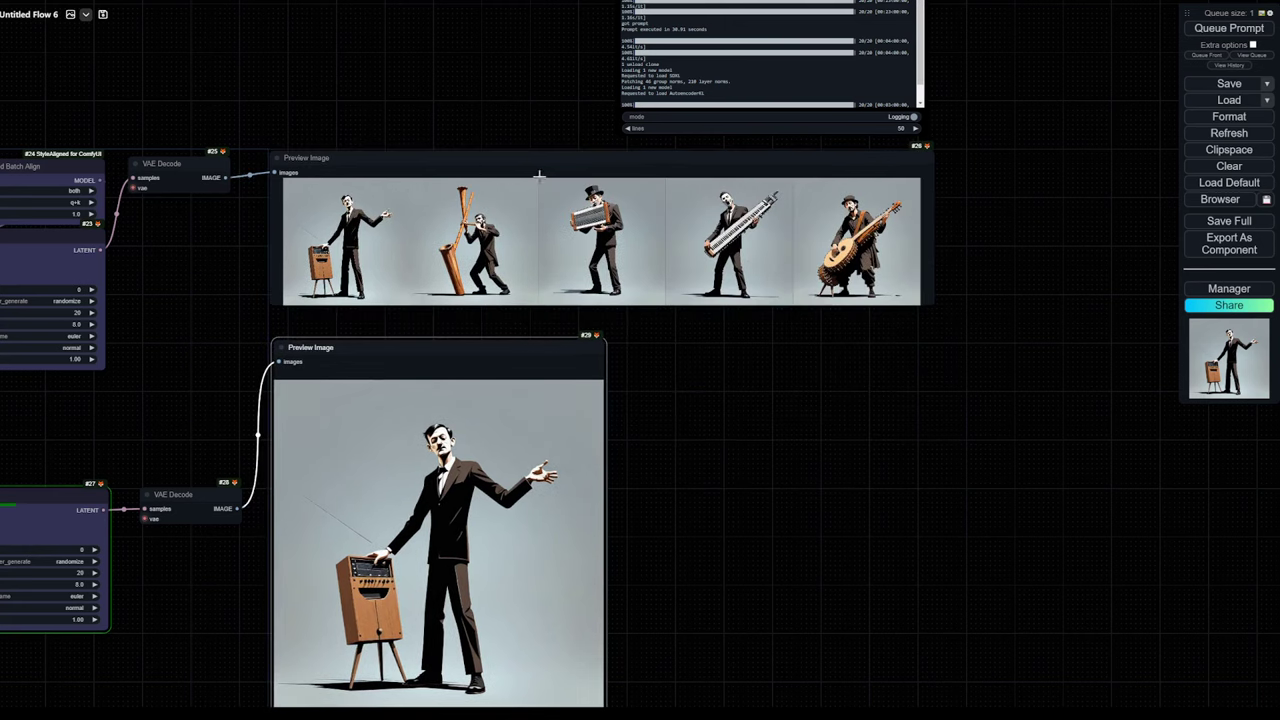
Resize the second Preview Image node to match the first one's wide, low shape and align it with its VAE Decode
scroll(687, 633, down, 3)
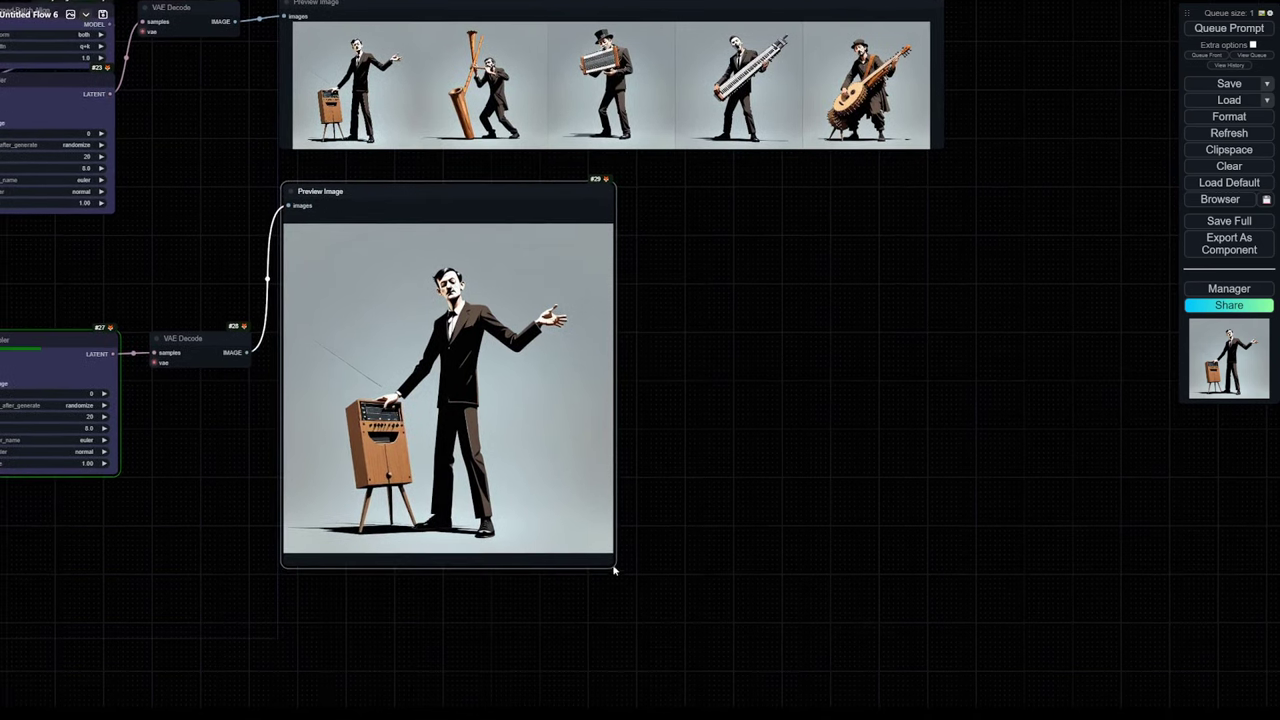
drag(614, 570, 948, 335)
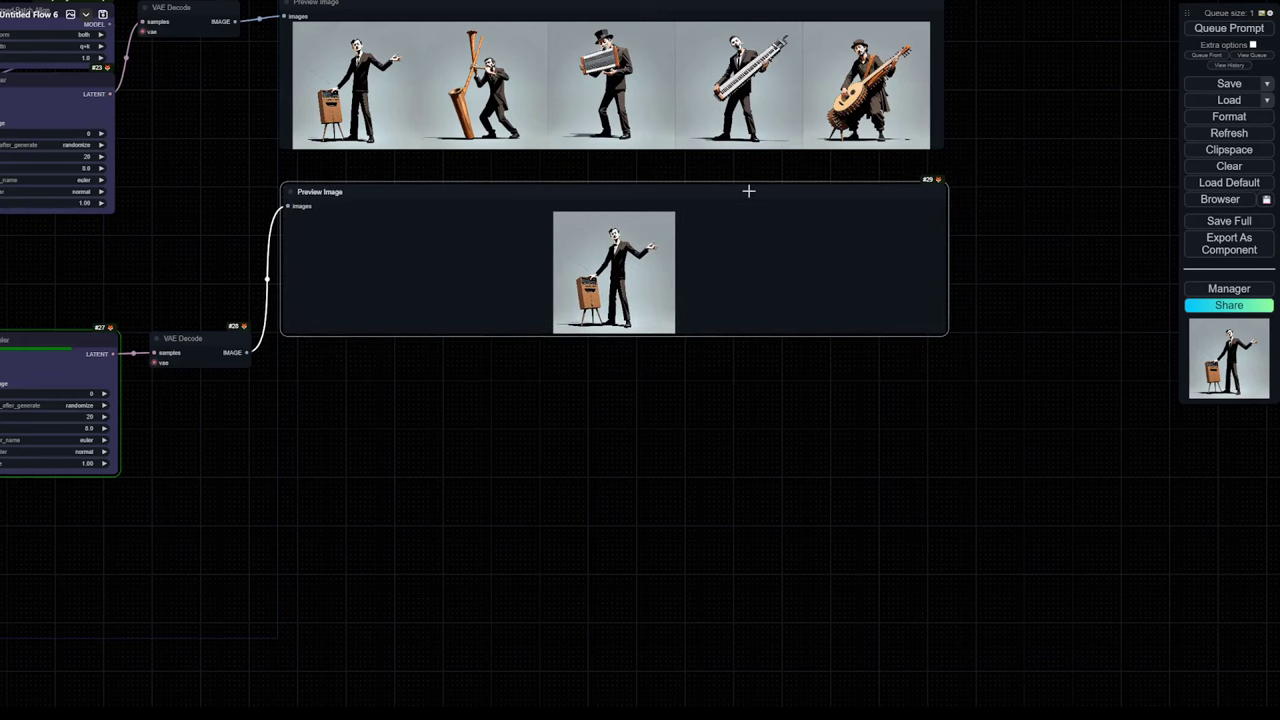
drag(748, 190, 746, 296)
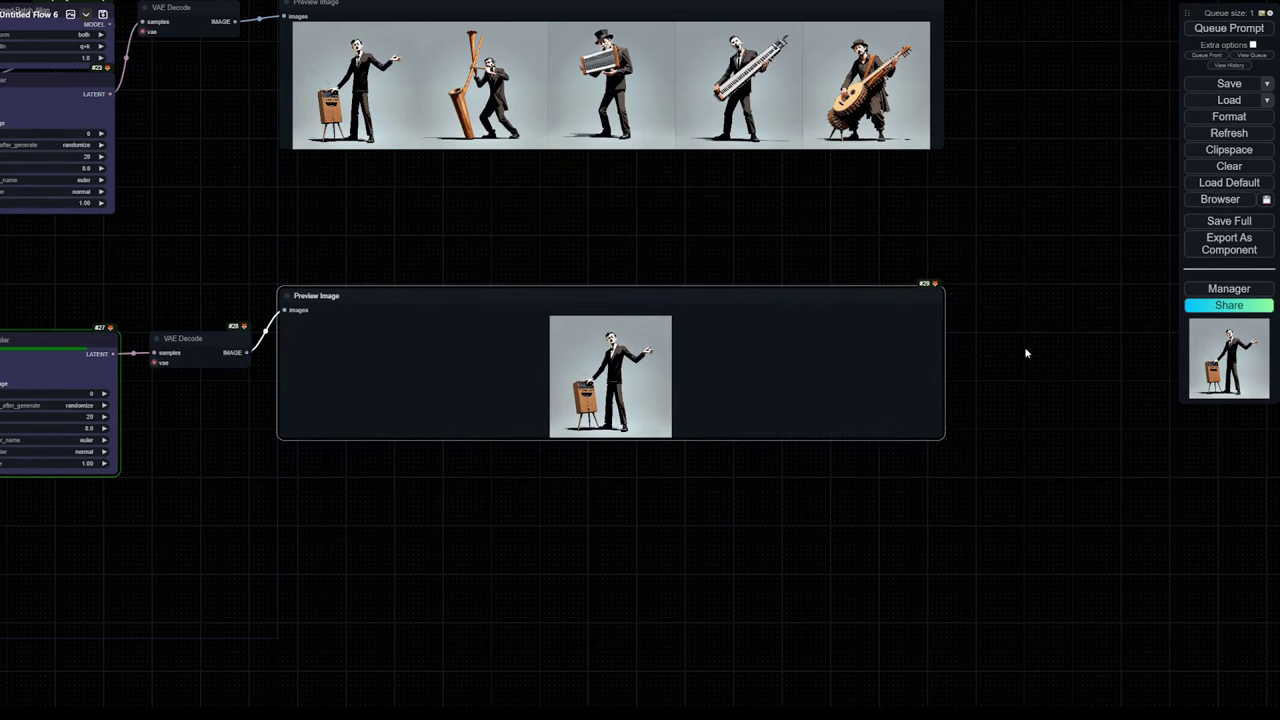
click(1024, 346)
drag(980, 216, 982, 288)
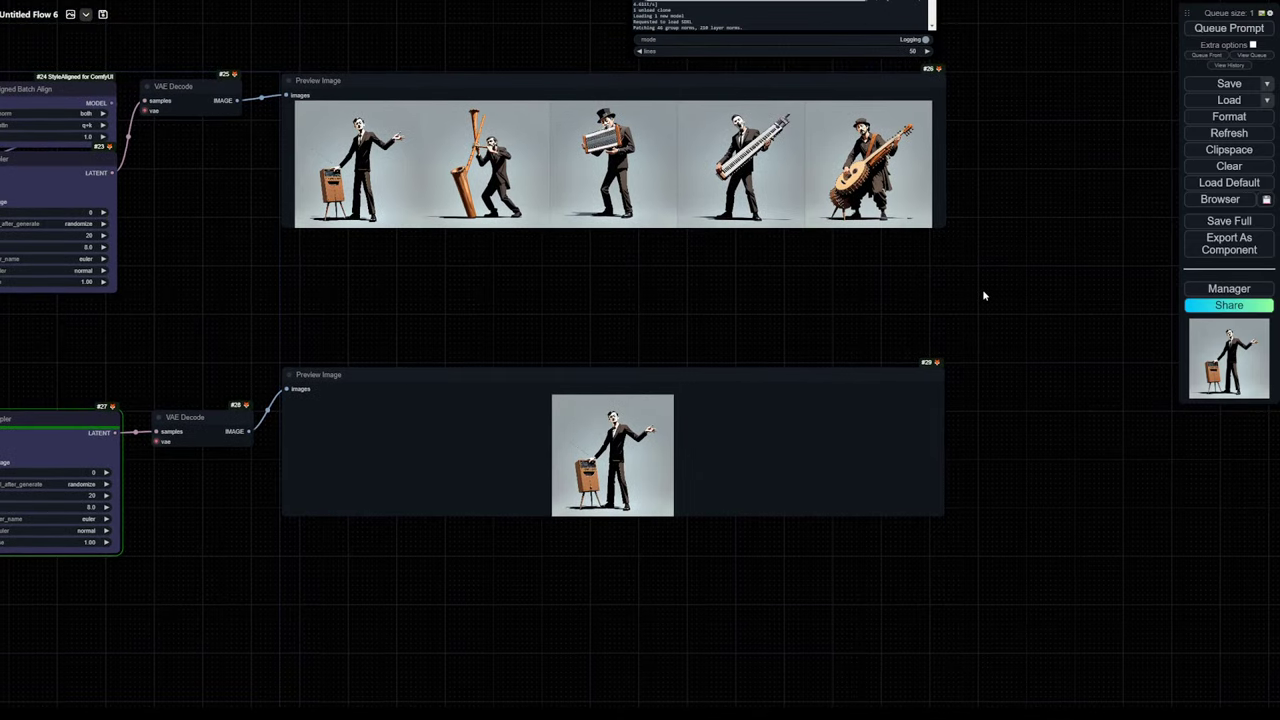
Show the whole batch in the second Preview Image node and compare it with the StyleAligned row above
scroll(900, 288, up, 3)
drag(614, 280, 638, 298)
scroll(637, 357, up, 2)
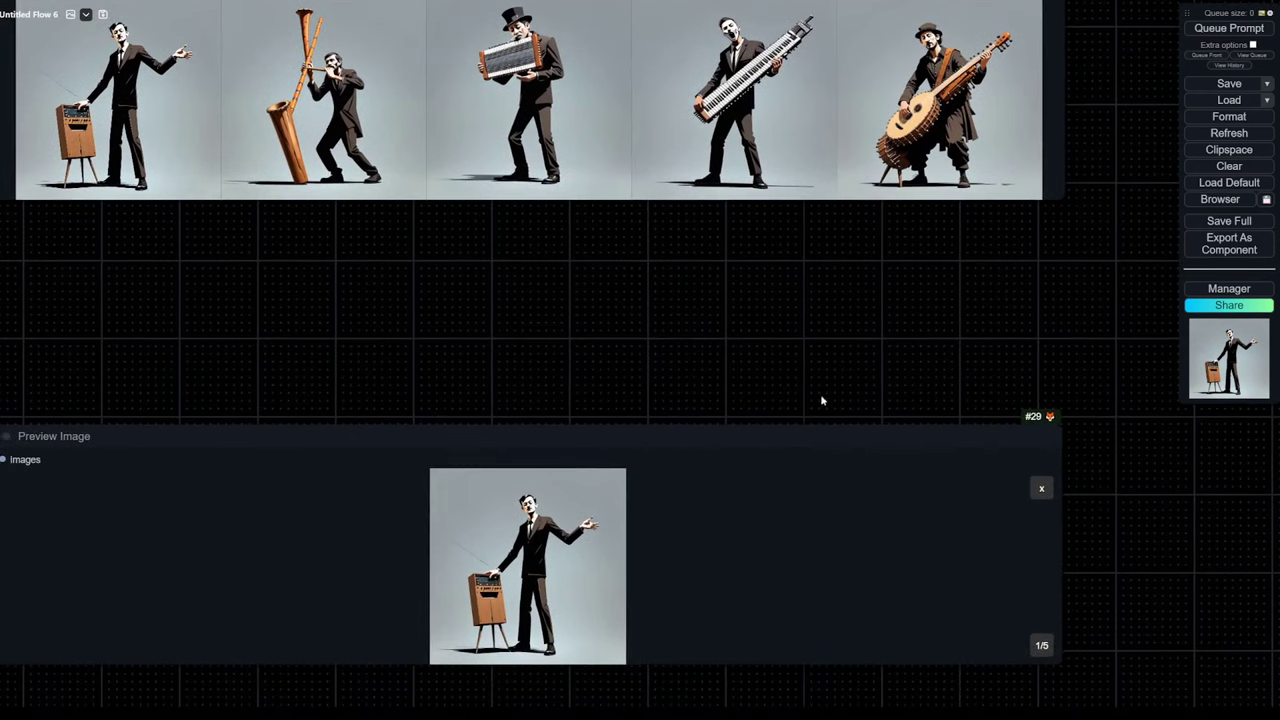
click(1039, 492)
click(1038, 490)
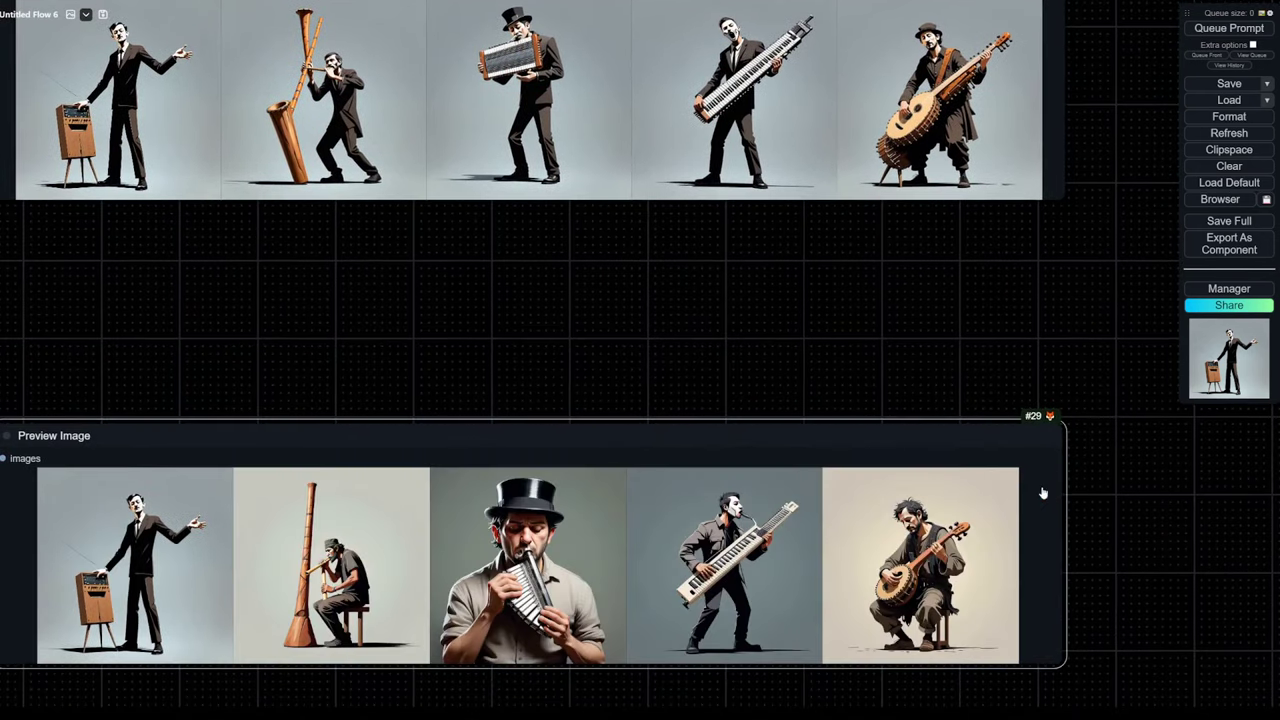
drag(610, 345, 640, 360)
scroll(656, 301, down, 1)
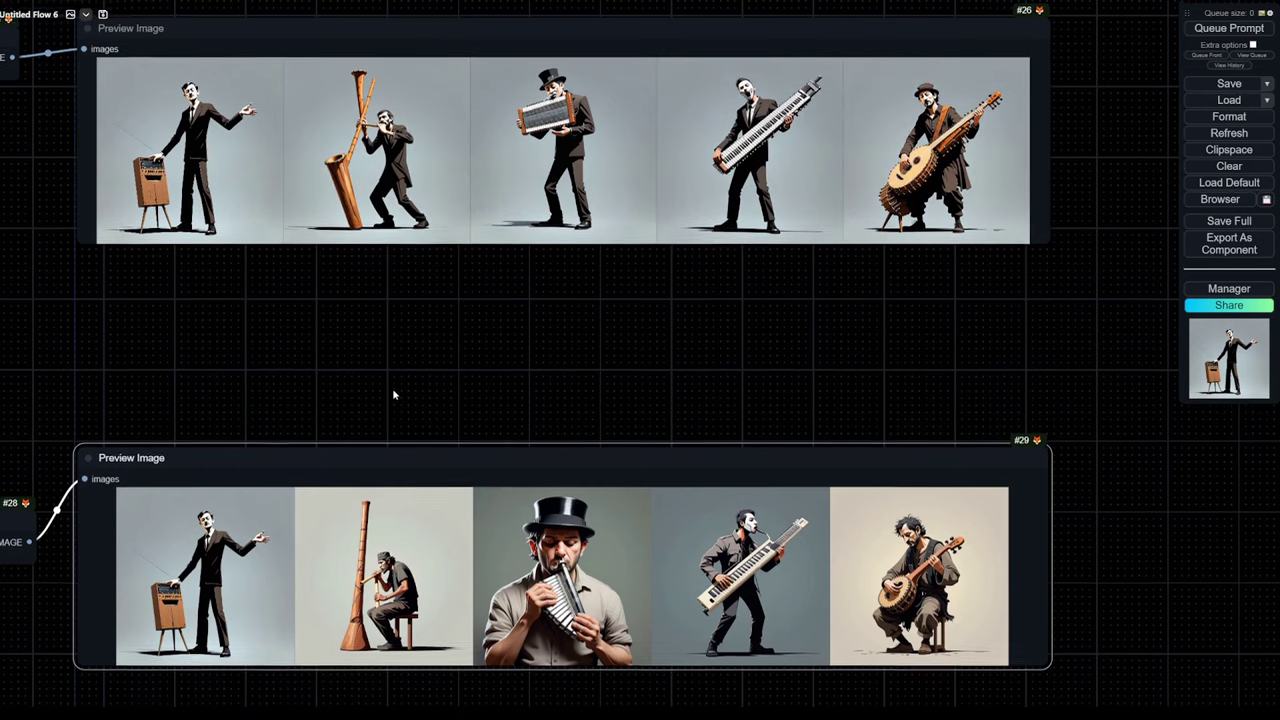
drag(392, 393, 390, 382)
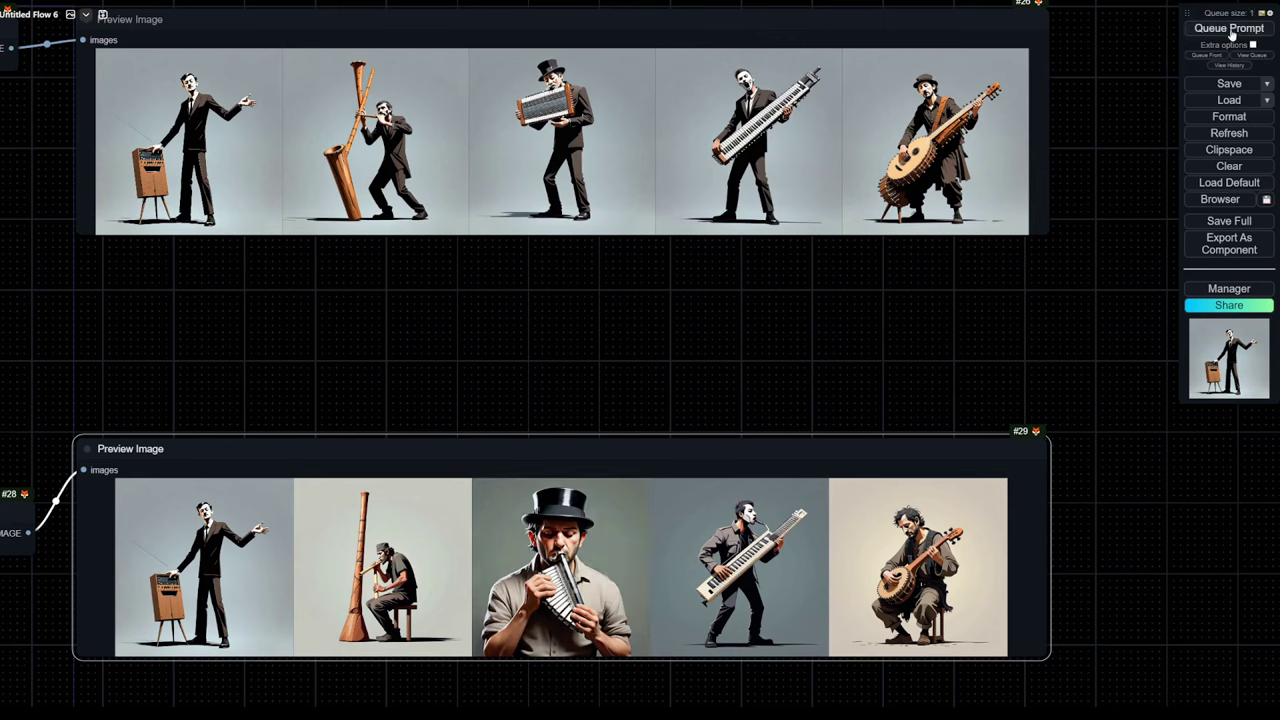
Set the Global Seed (Inspire) node's action to randomize
scroll(691, 317, down, 3)
drag(602, 338, 1066, 308)
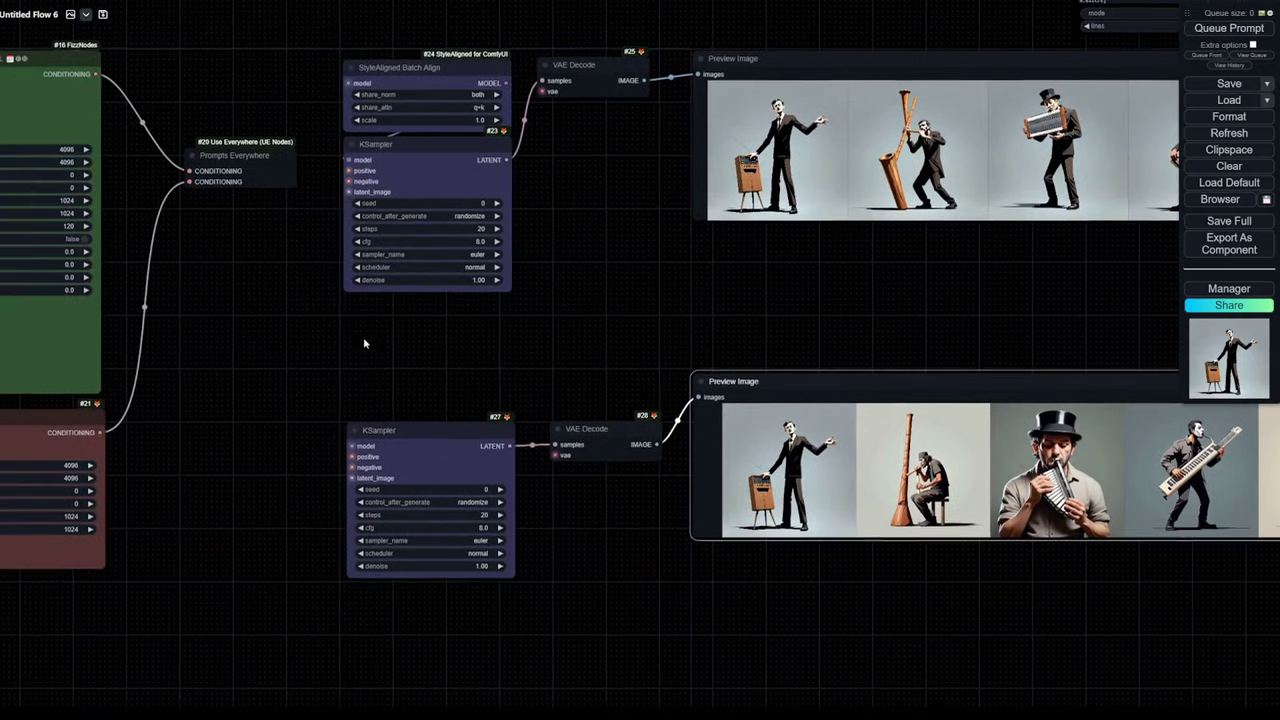
click(57, 319)
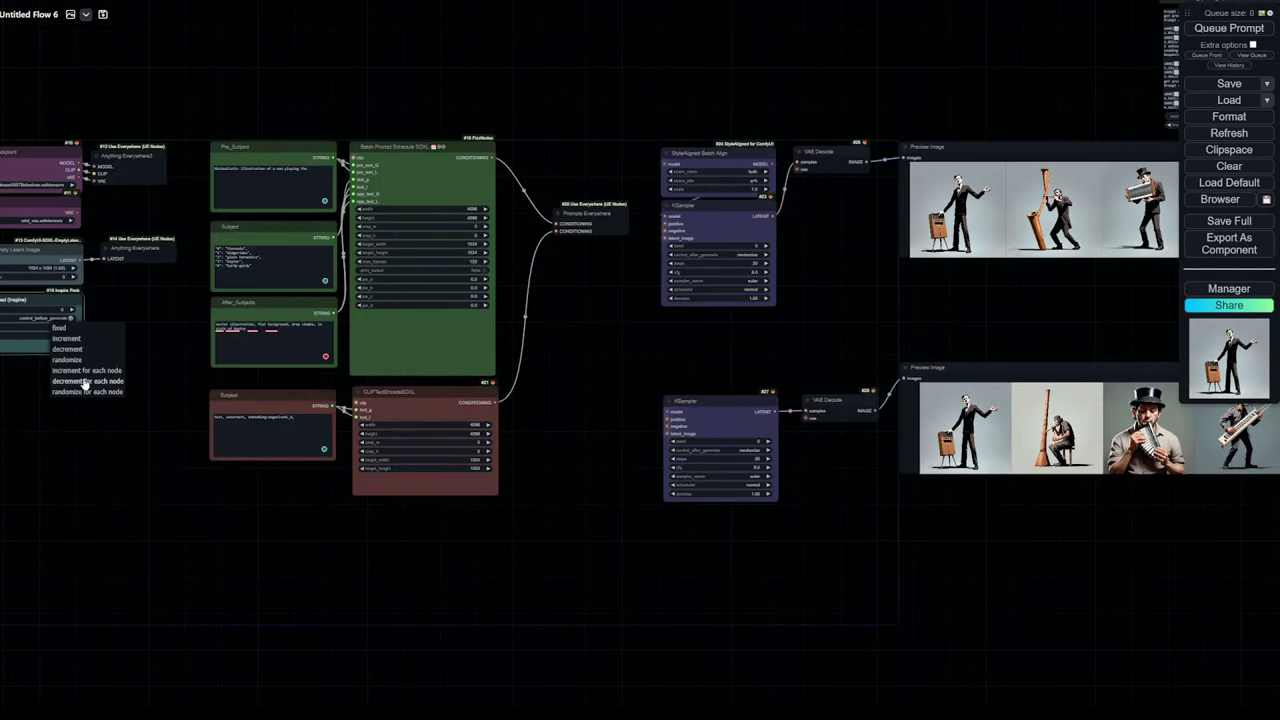
click(77, 362)
Set the StyleAligned branch's KSampler to 30 steps and cfg 7.0
drag(617, 431, 208, 428)
scroll(353, 456, up, 1)
scroll(352, 453, up, 2)
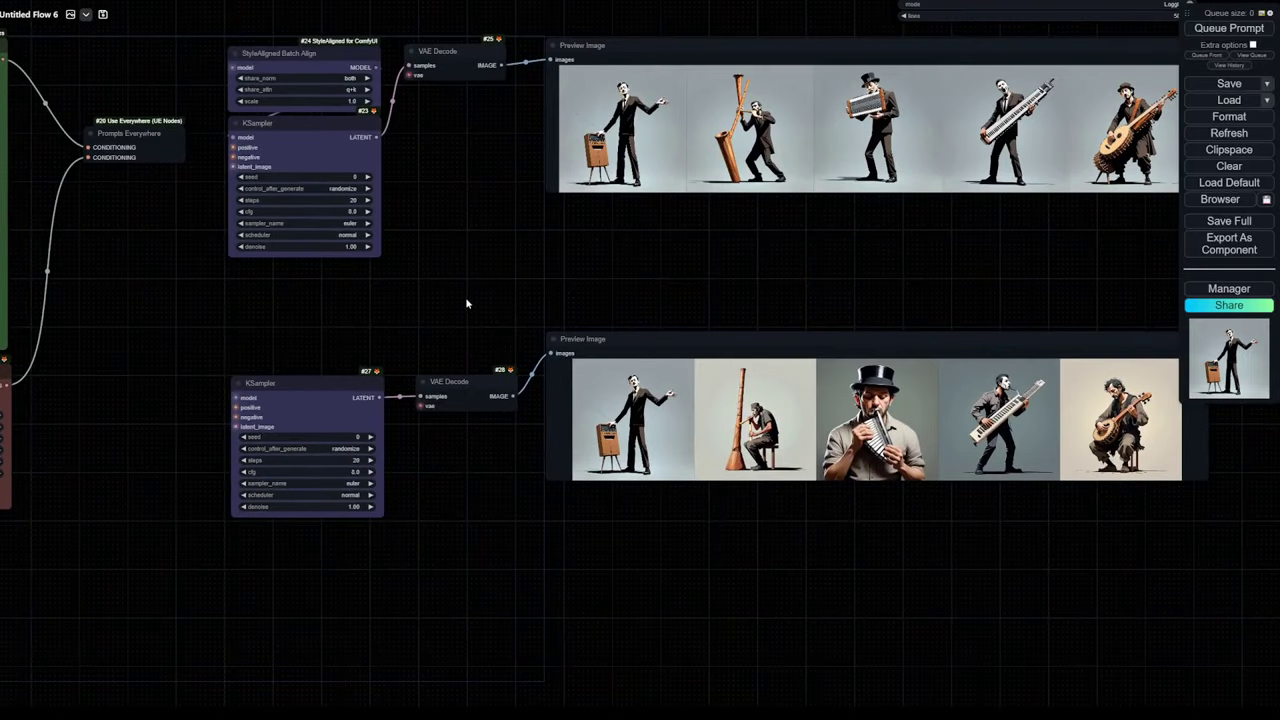
click(352, 200)
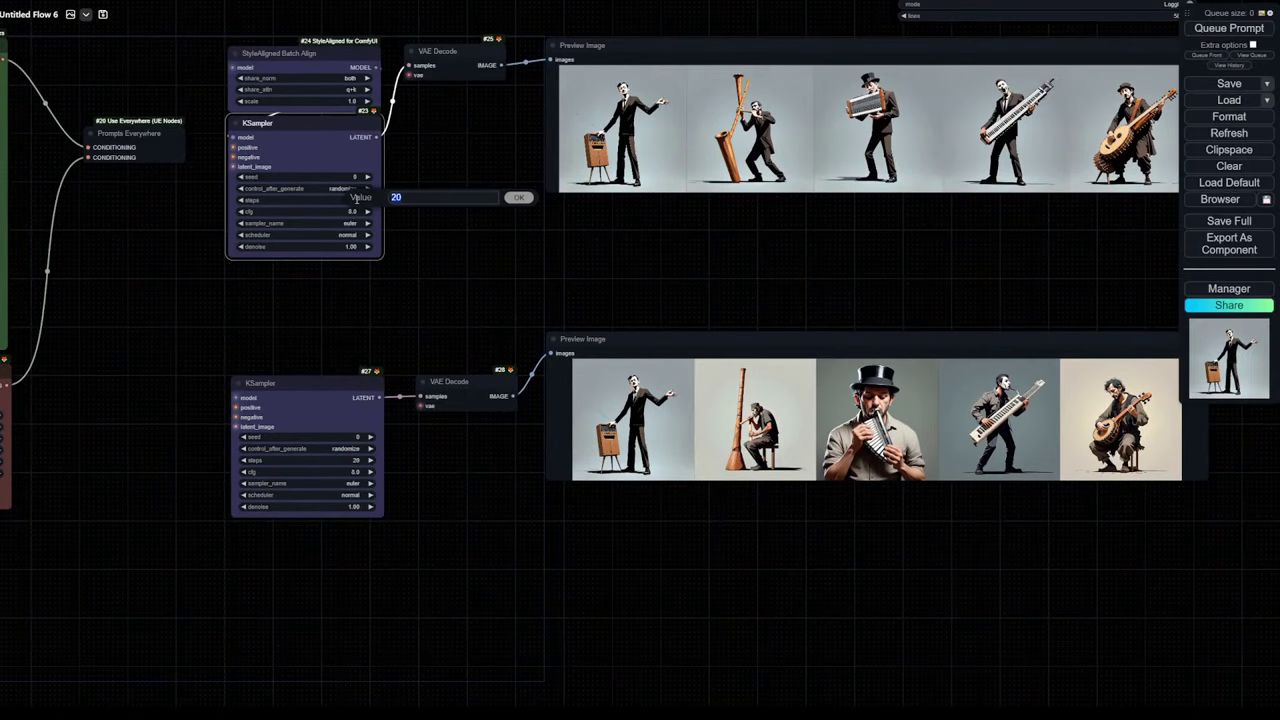
click(514, 197)
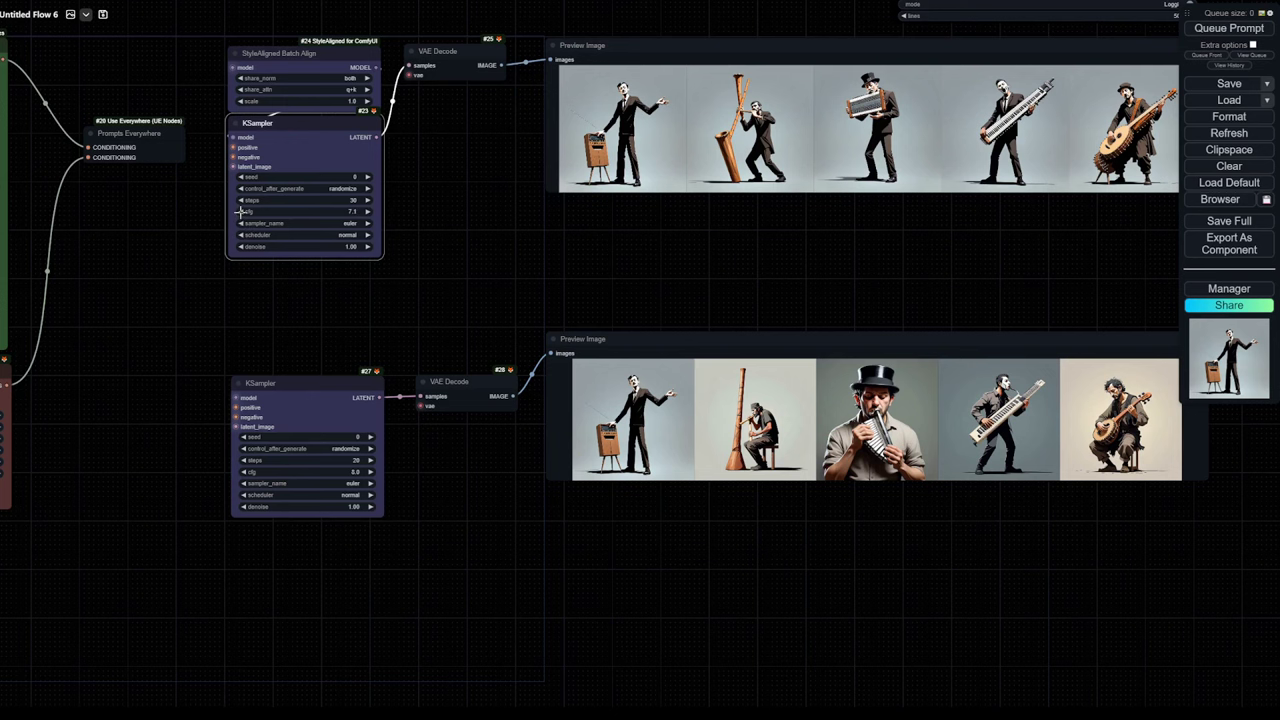
Set the plain branch's KSampler to 30 steps and cfg 7.0
drag(408, 330, 408, 284)
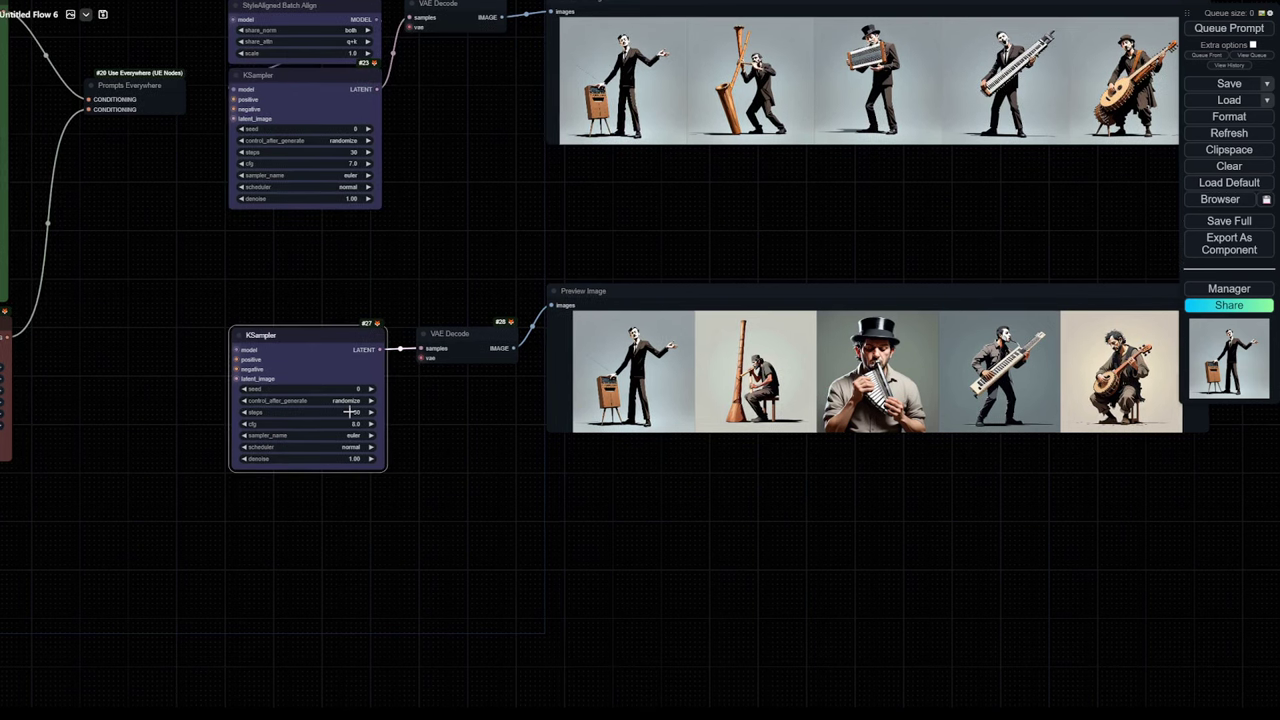
click(356, 430)
click(321, 424)
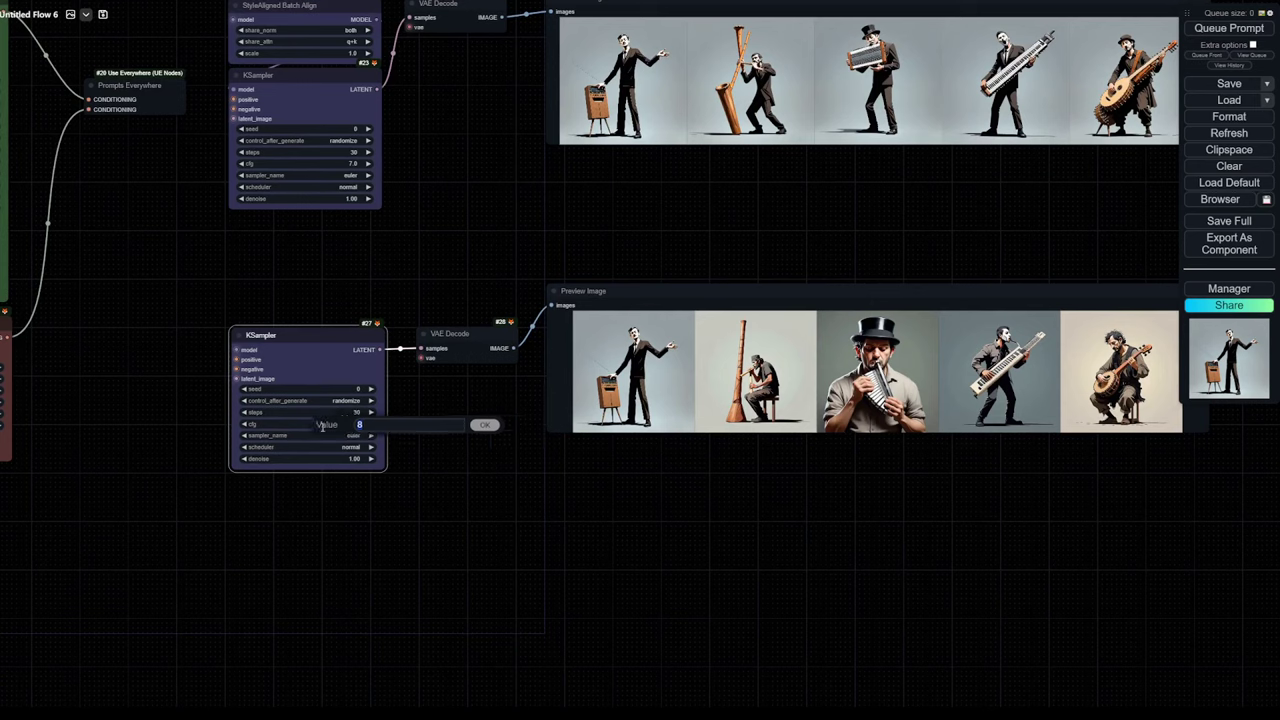
click(483, 426)
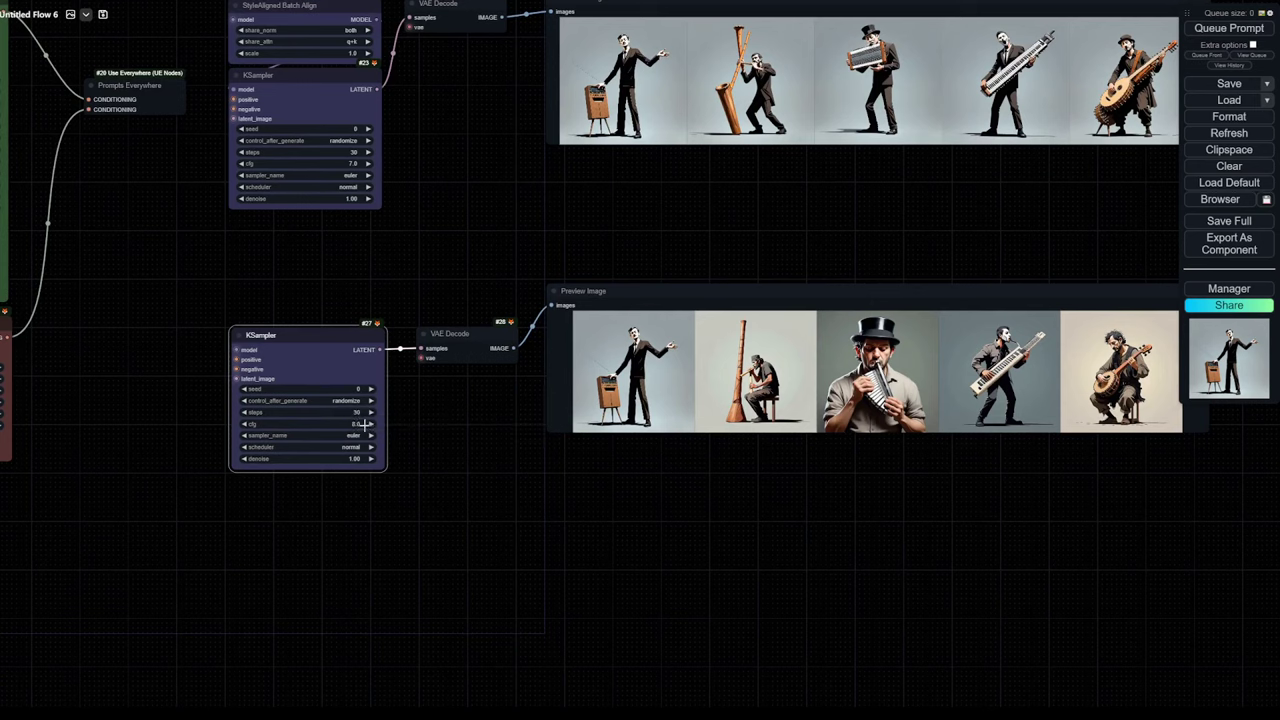
click(366, 425)
text(7)
key(Return)
Set the StyleAligned branch's KSampler to sampler_name dpmpp_2m and scheduler karras
click(355, 176)
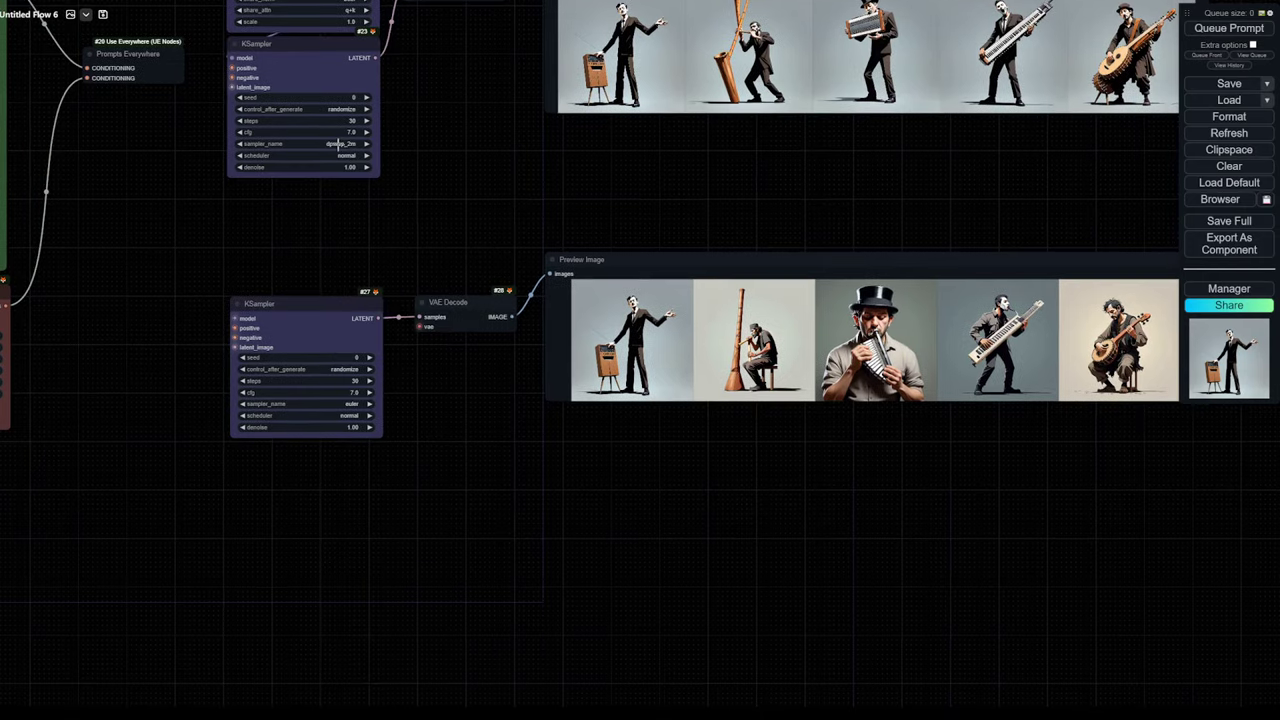
click(338, 143)
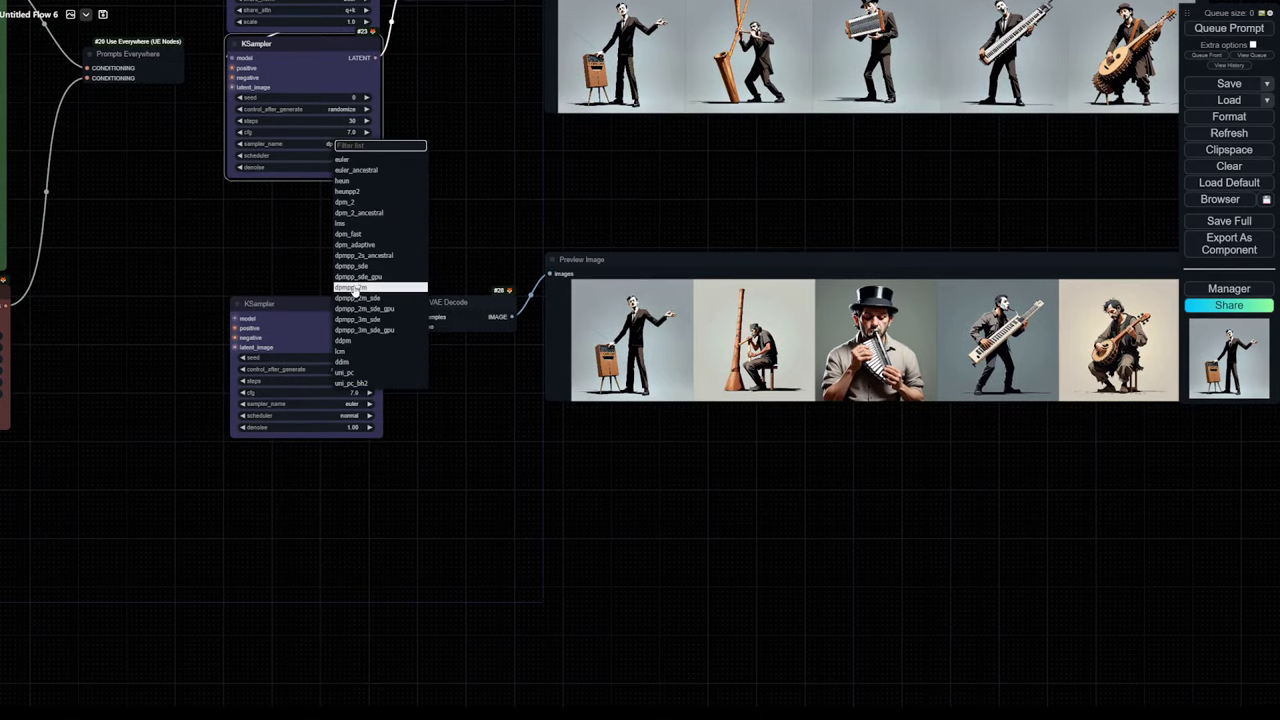
click(352, 288)
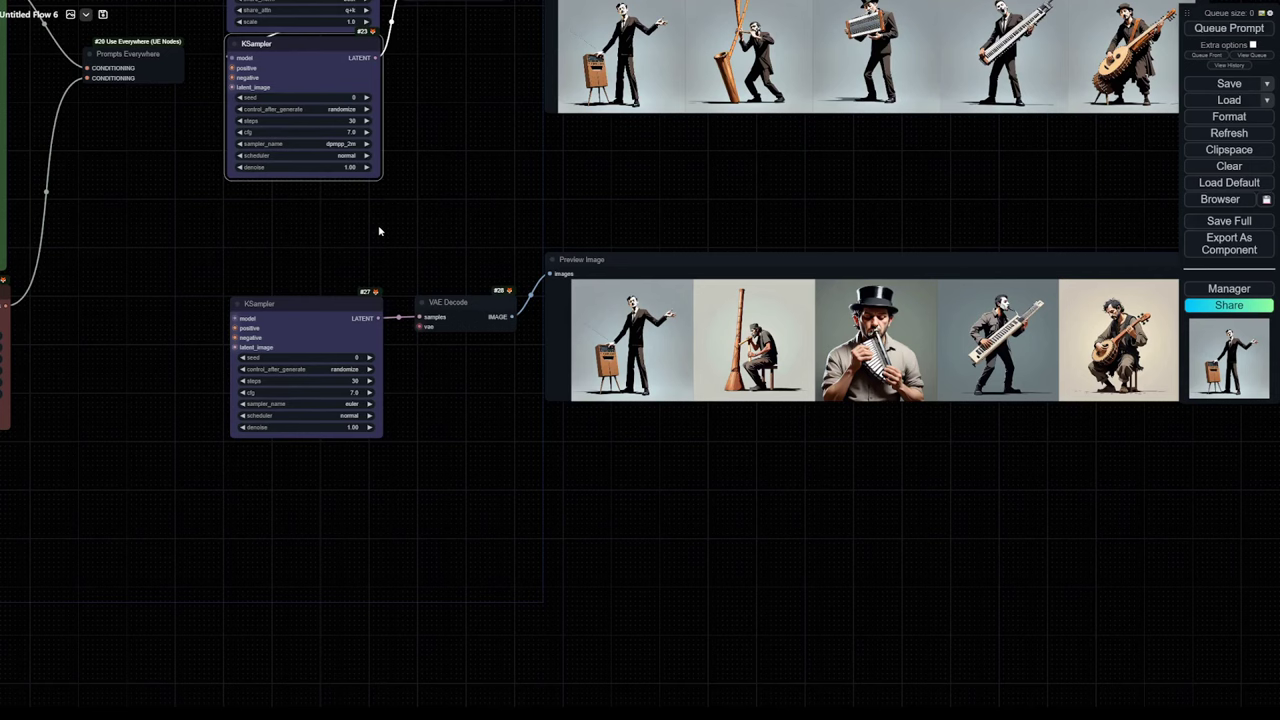
click(379, 231)
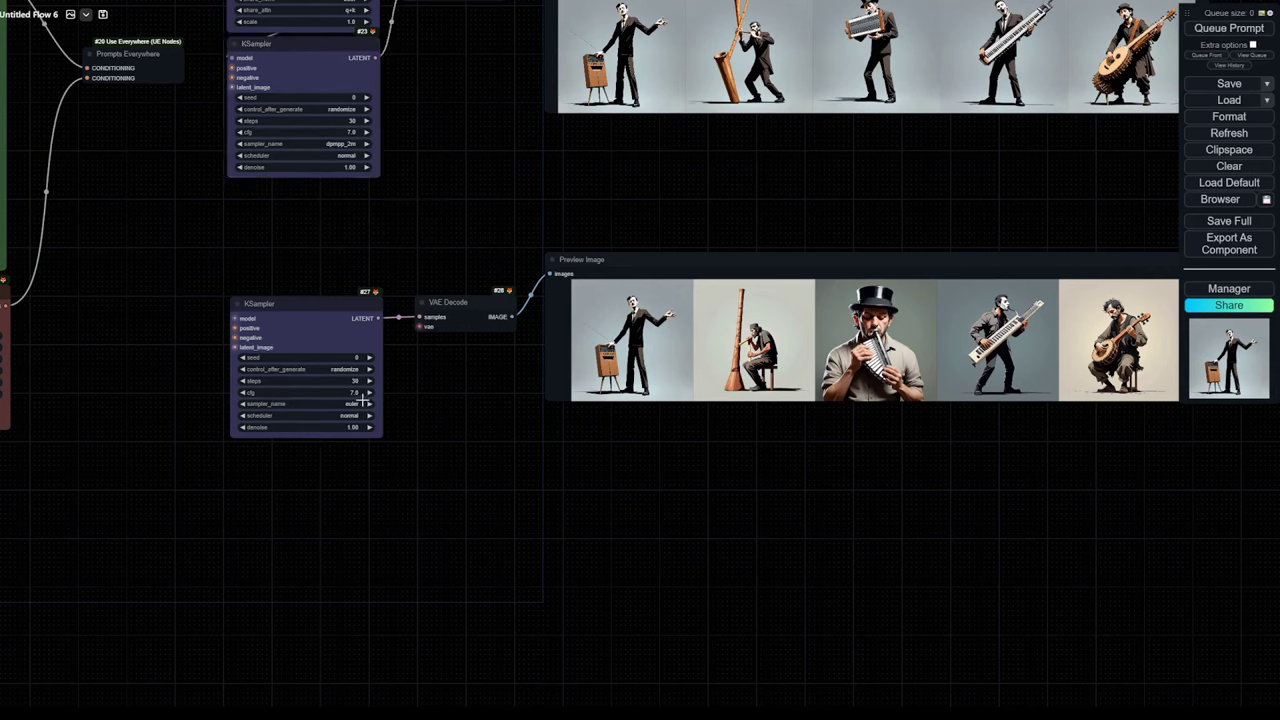
click(346, 157)
click(350, 168)
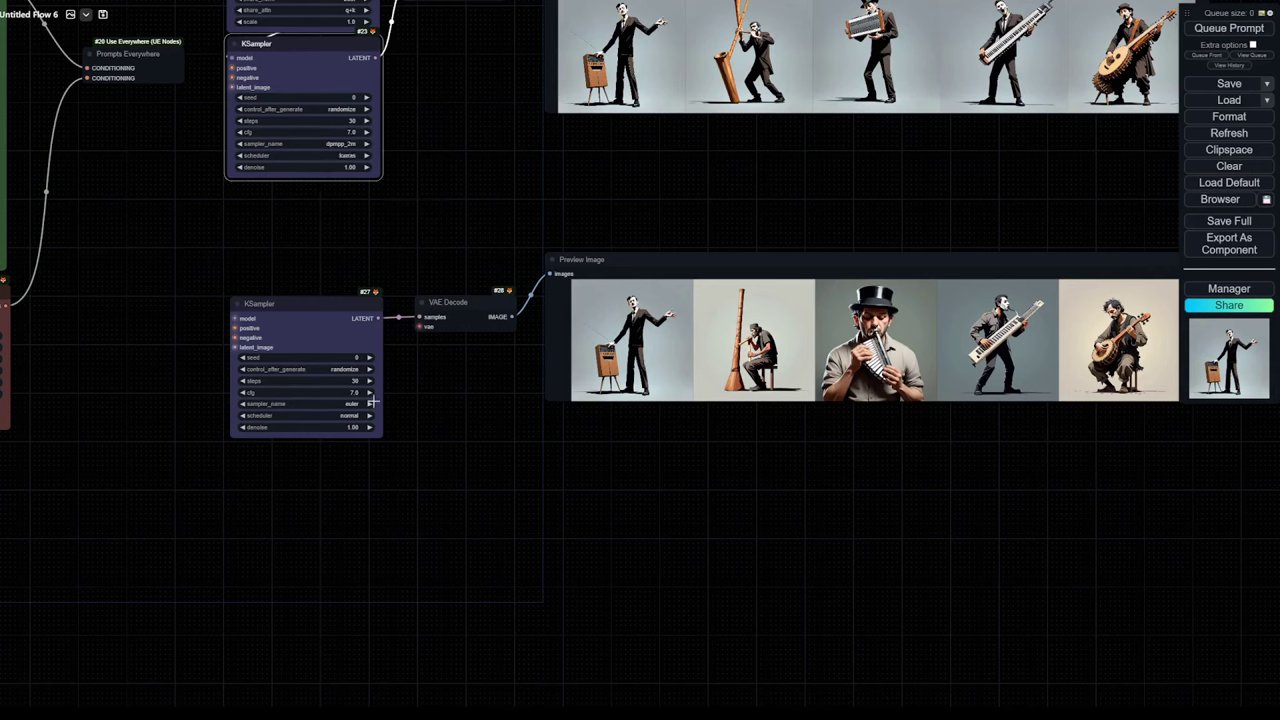
Set the plain branch's KSampler to sampler_name dpmpp_2m and scheduler karras, and queue the prompt
click(357, 404)
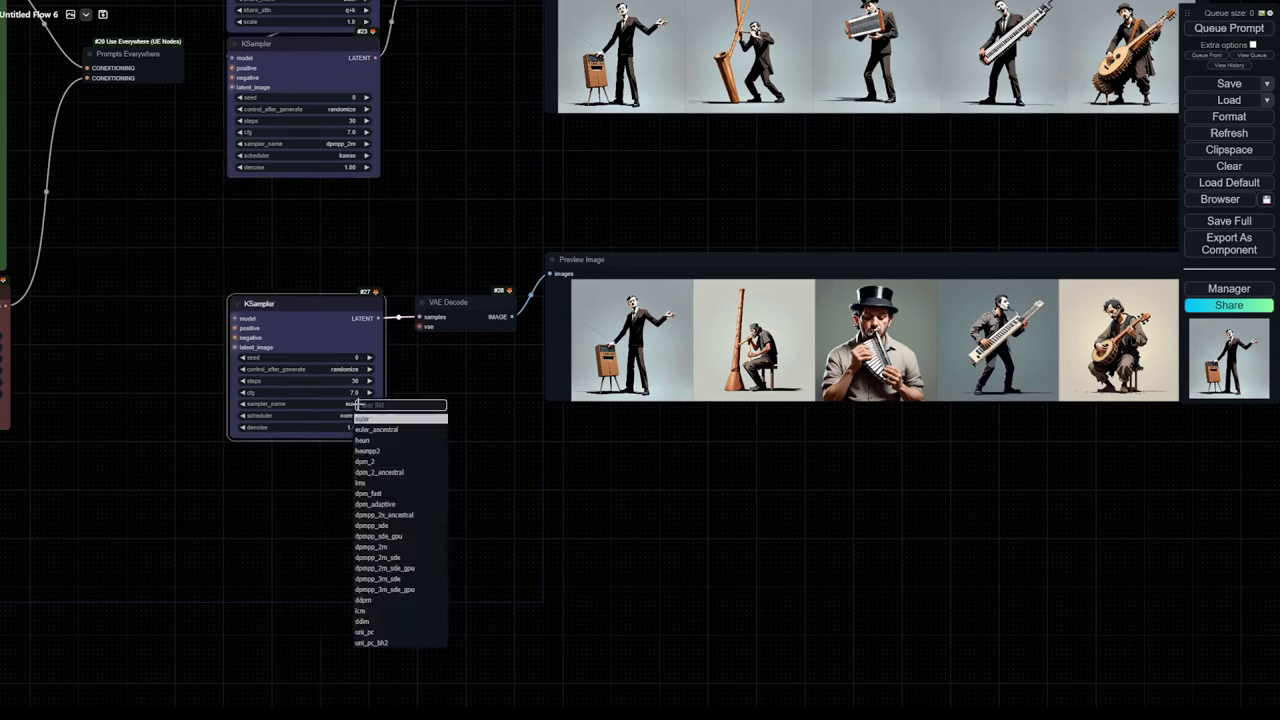
click(386, 548)
click(352, 415)
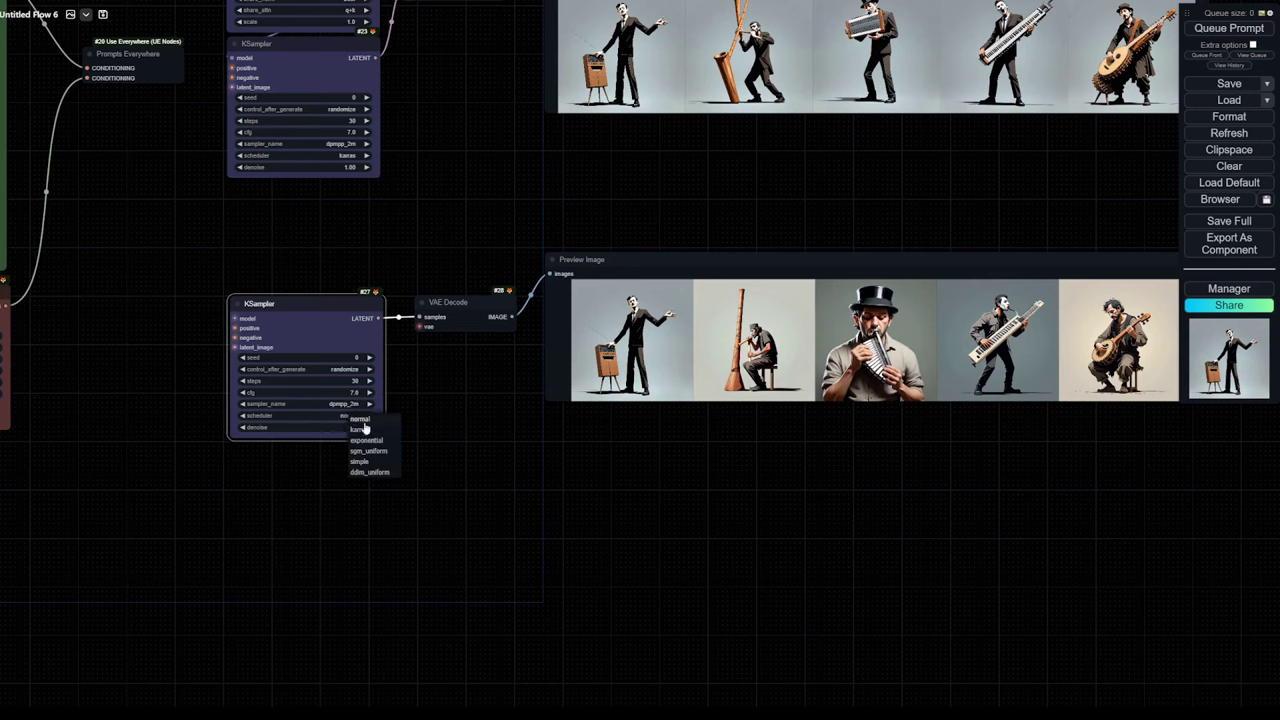
click(362, 431)
scroll(445, 427, down, 3)
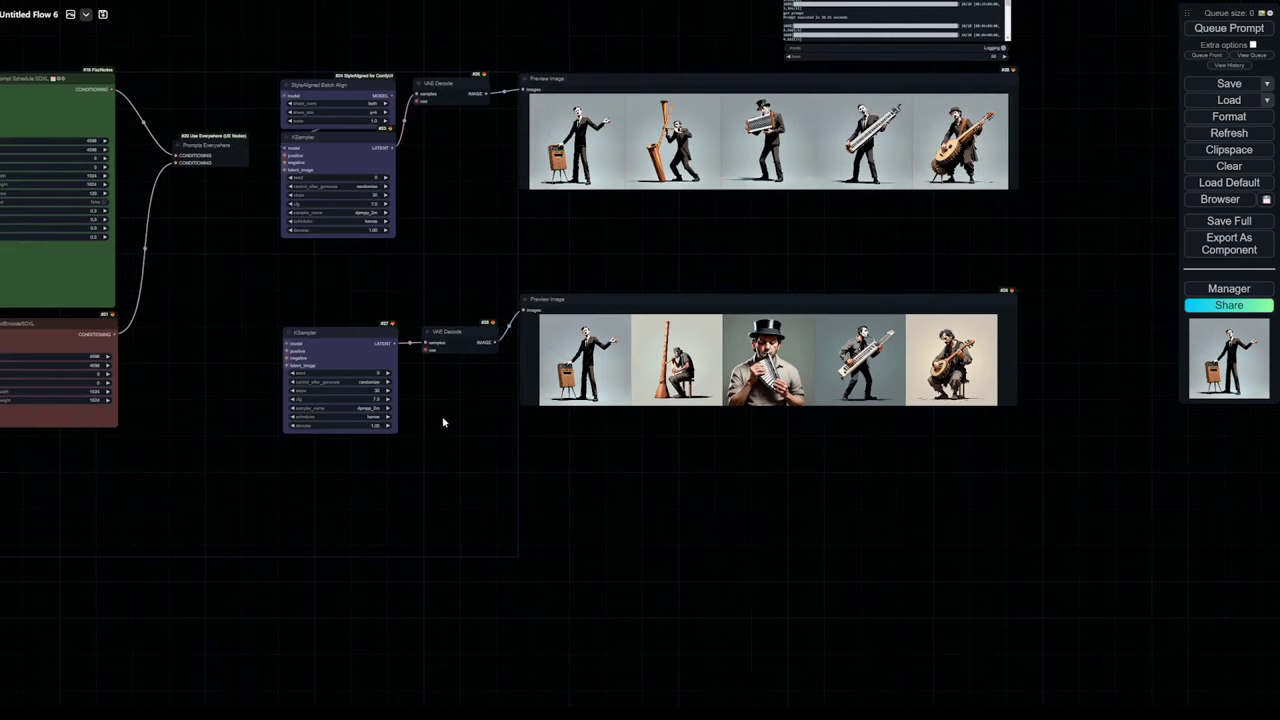
click(1226, 28)
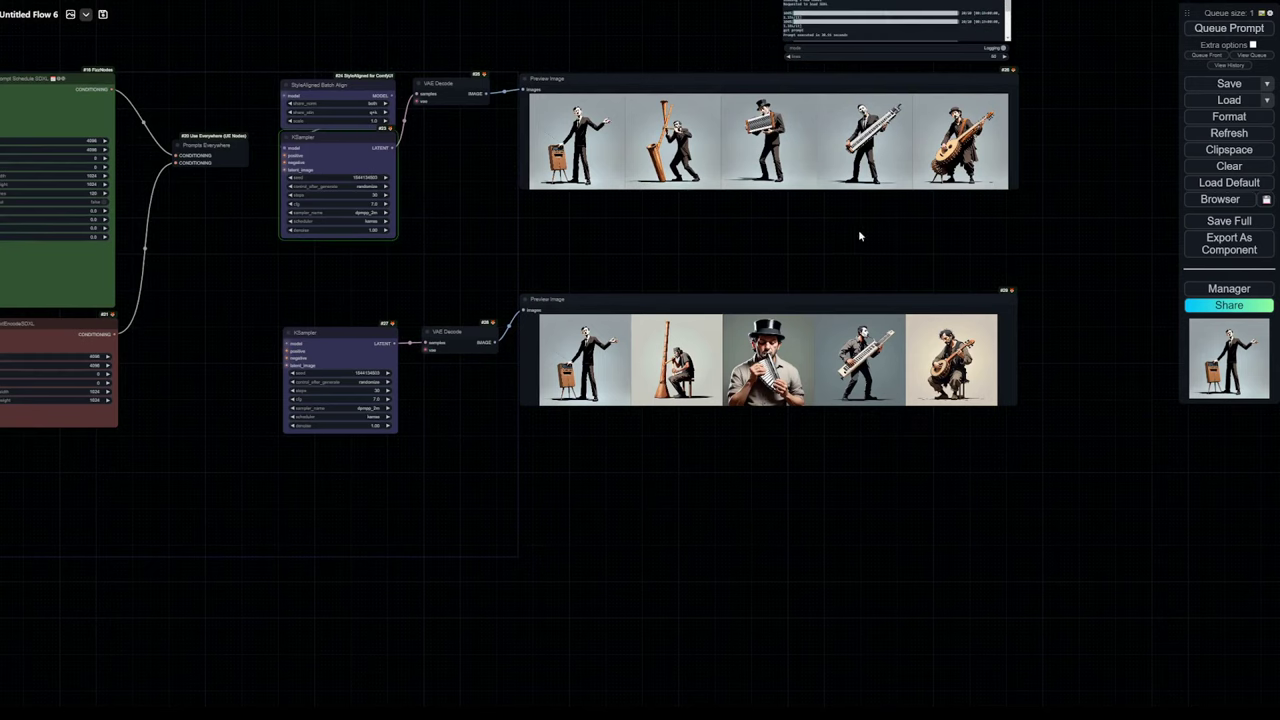
Move the plain branch's Preview Image directly beneath the StyleAligned one, and place the Terminal Log node below both previews
drag(853, 237, 627, 441)
scroll(655, 363, up, 4)
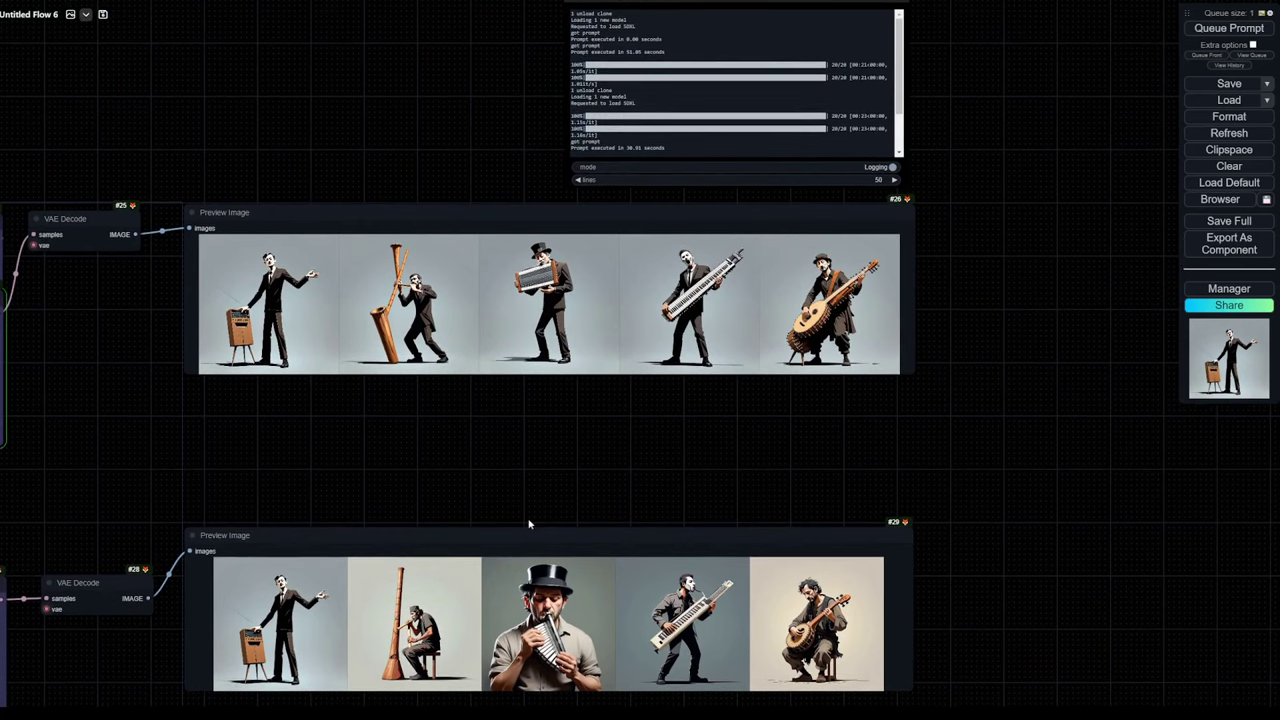
drag(532, 537, 532, 388)
drag(602, 592, 584, 542)
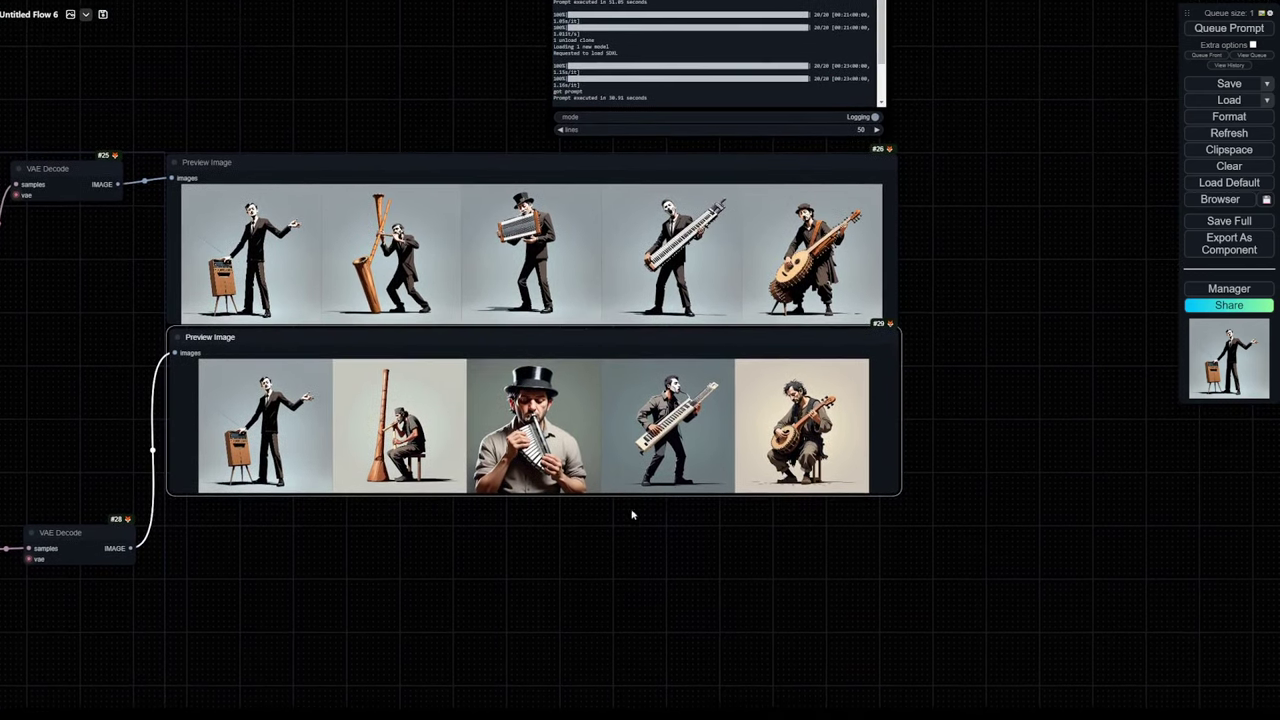
drag(968, 63, 971, 134)
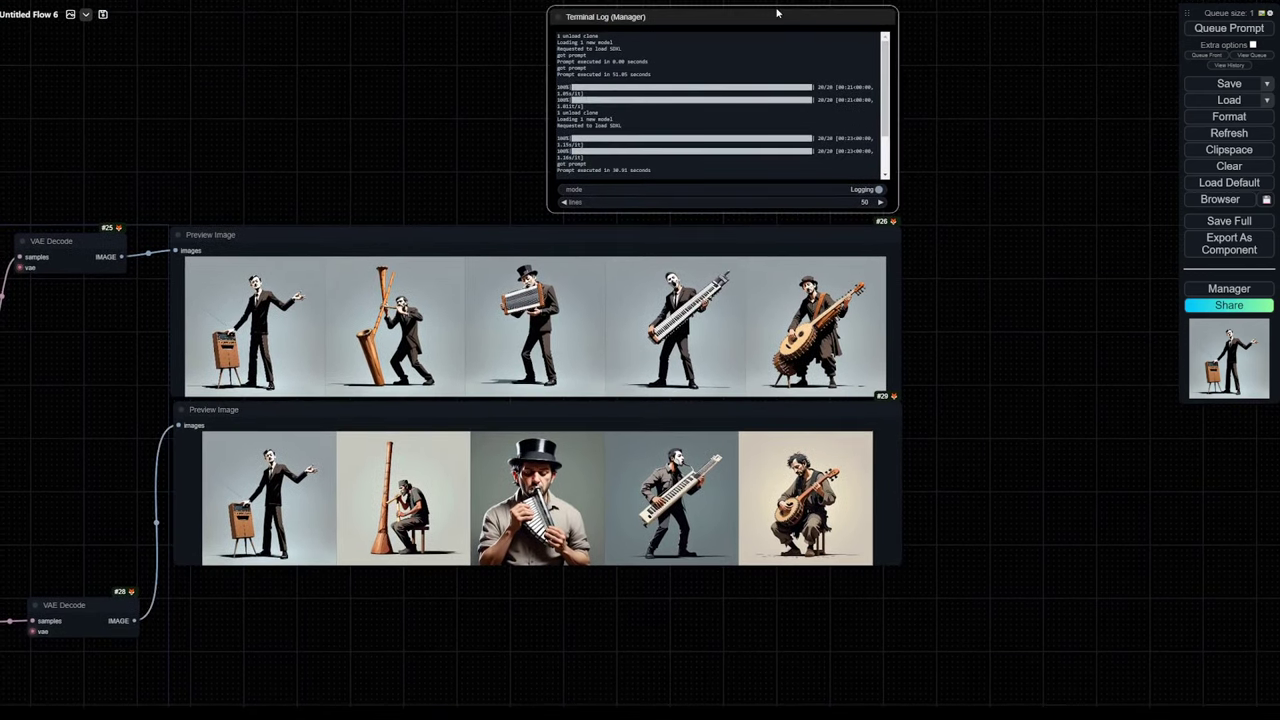
drag(774, 11, 477, 588)
drag(823, 617, 823, 400)
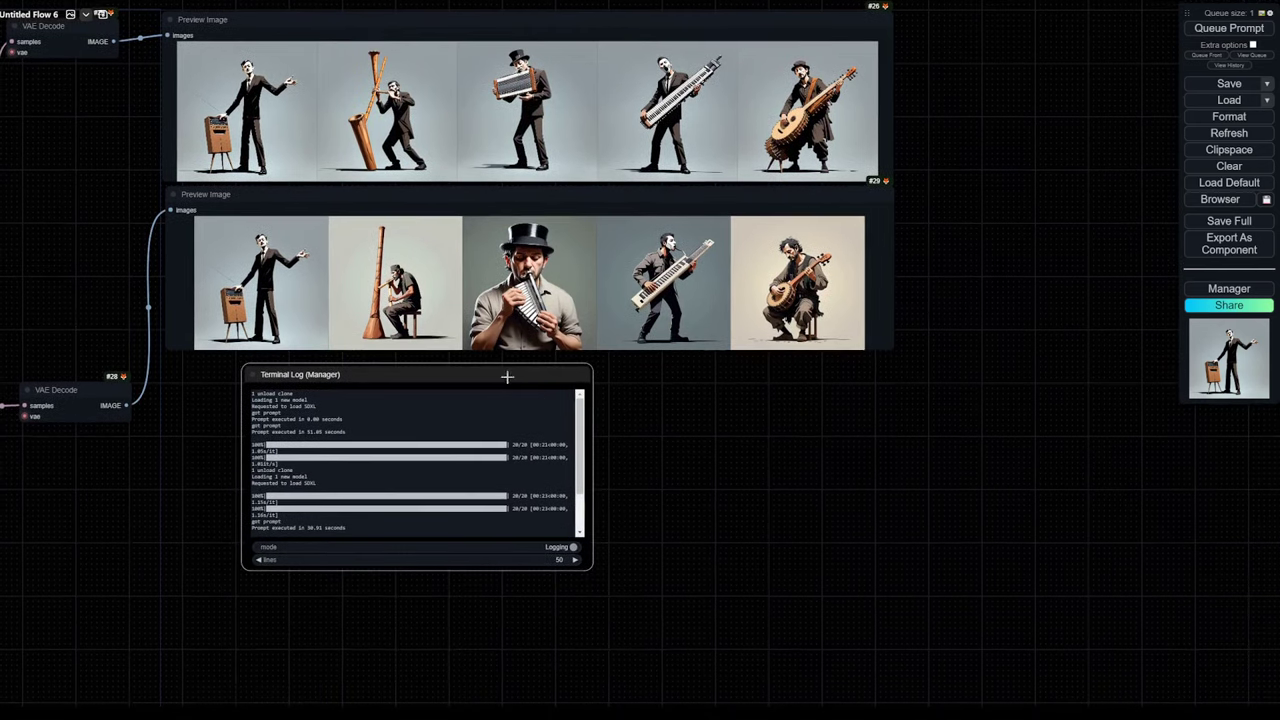
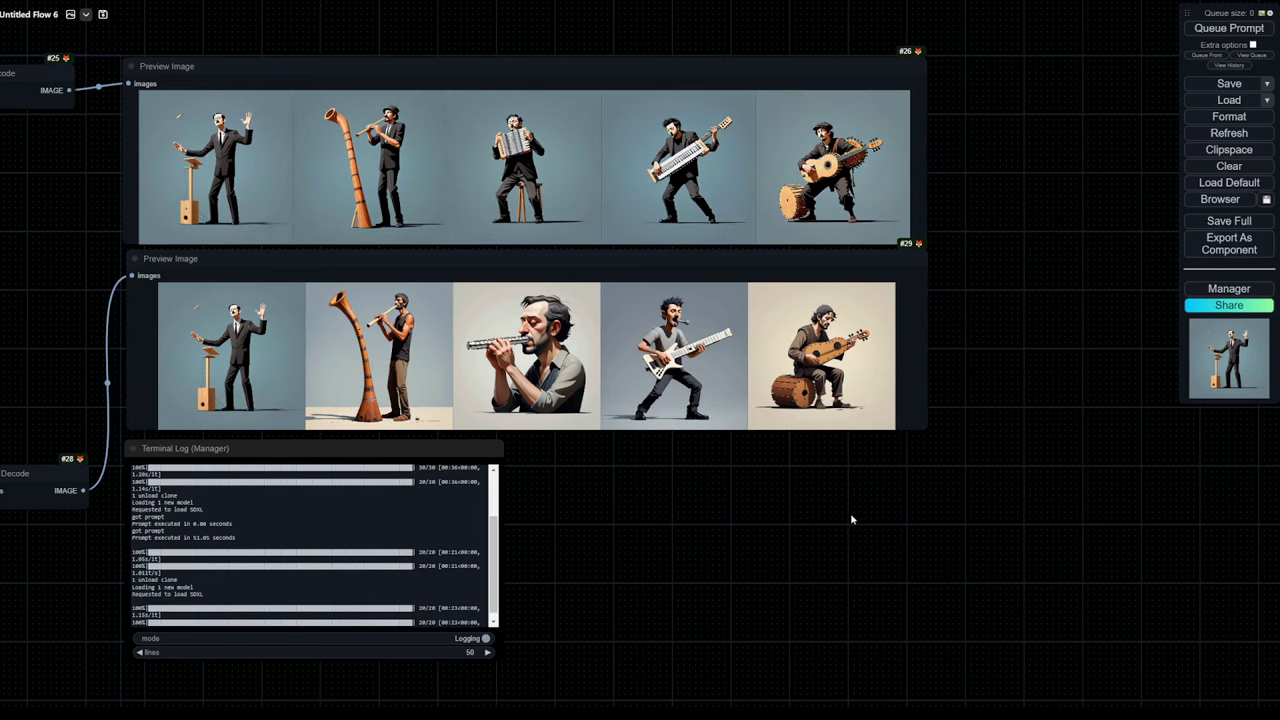
Select all nodes of the workflow and add a group around them
scroll(851, 517, down, 3)
drag(843, 526, 908, 360)
scroll(908, 360, down, 3)
drag(777, 367, 885, 427)
scroll(986, 445, down, 4)
drag(102, 201, 983, 508)
right_click(652, 300)
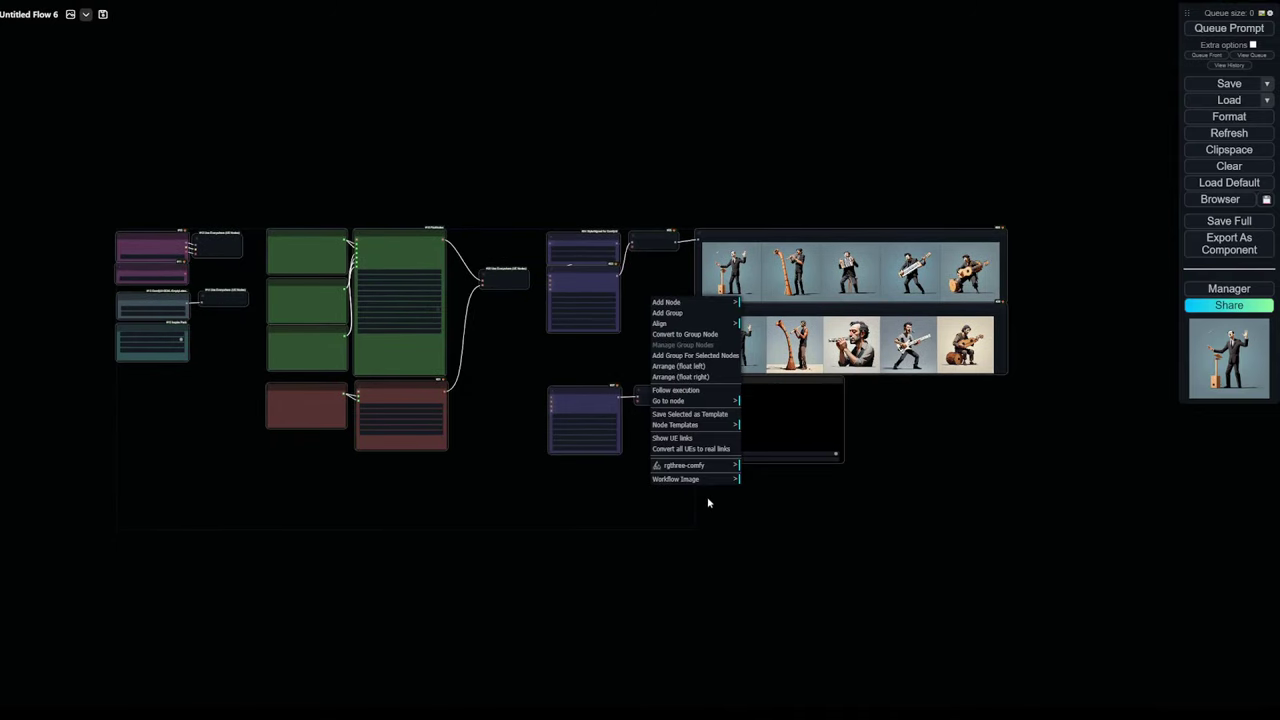
click(688, 356)
Title the new group "Style Aligned"
right_click(120, 216)
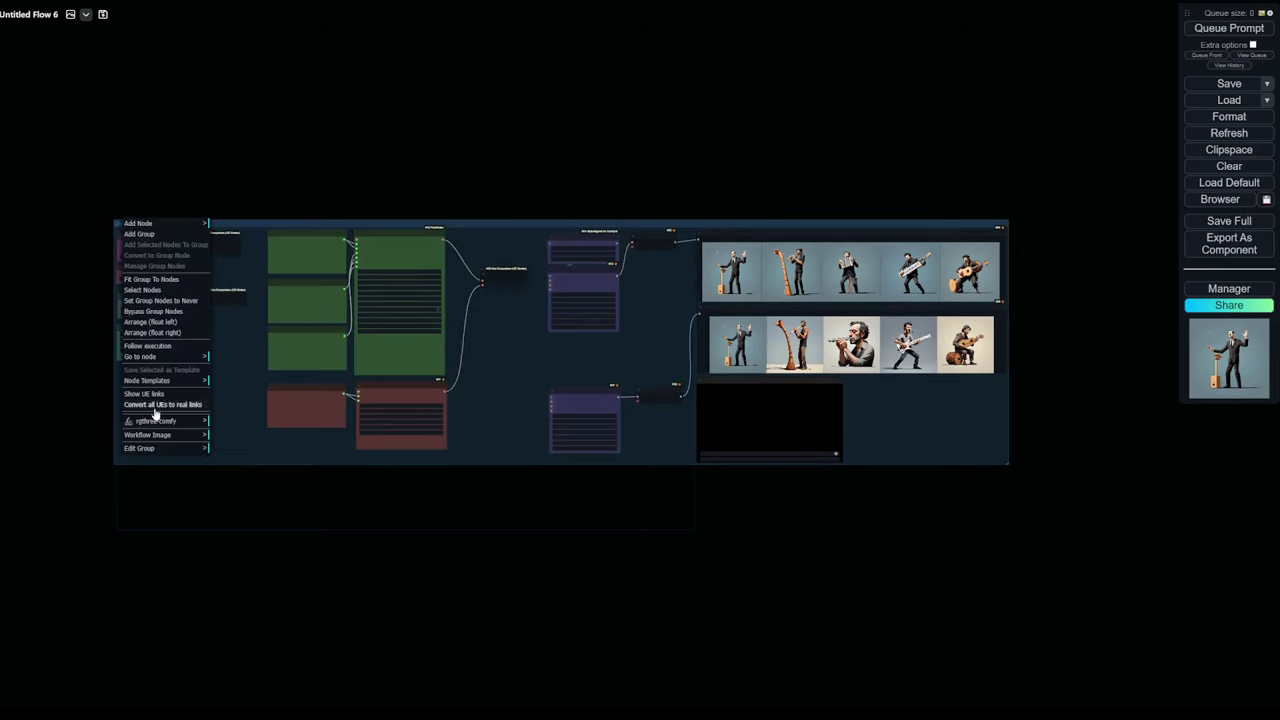
click(165, 450)
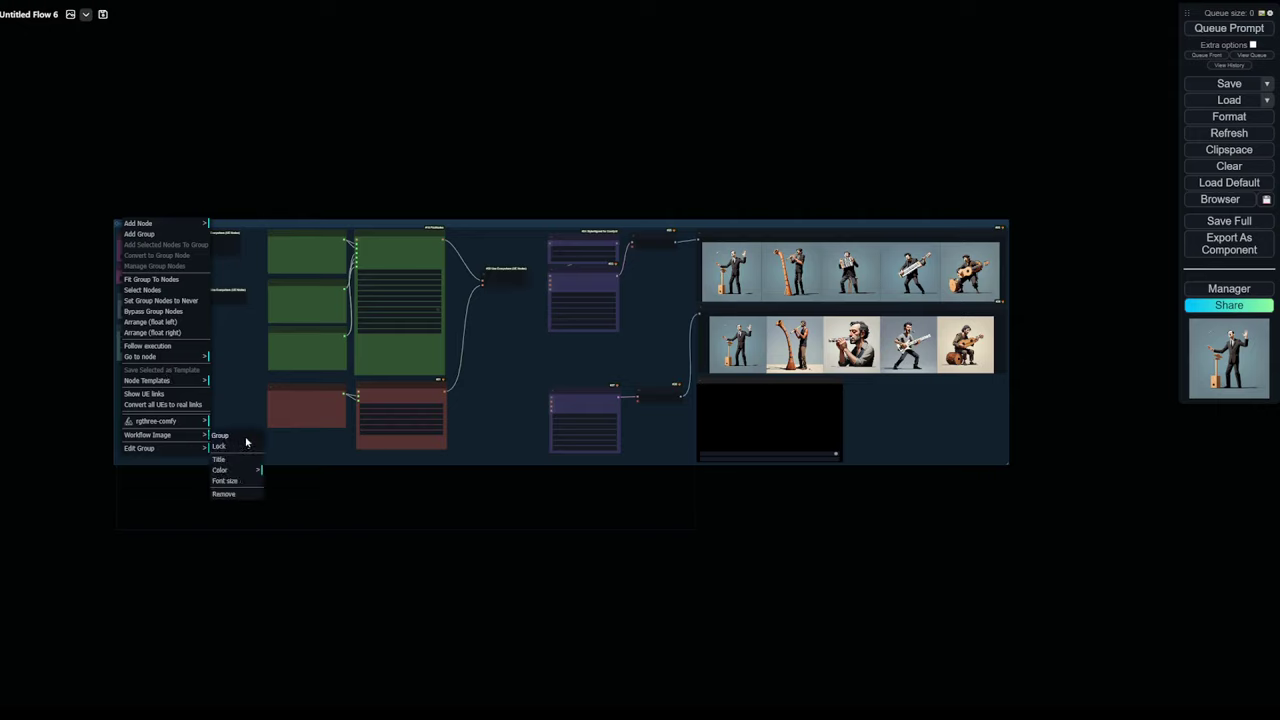
click(240, 458)
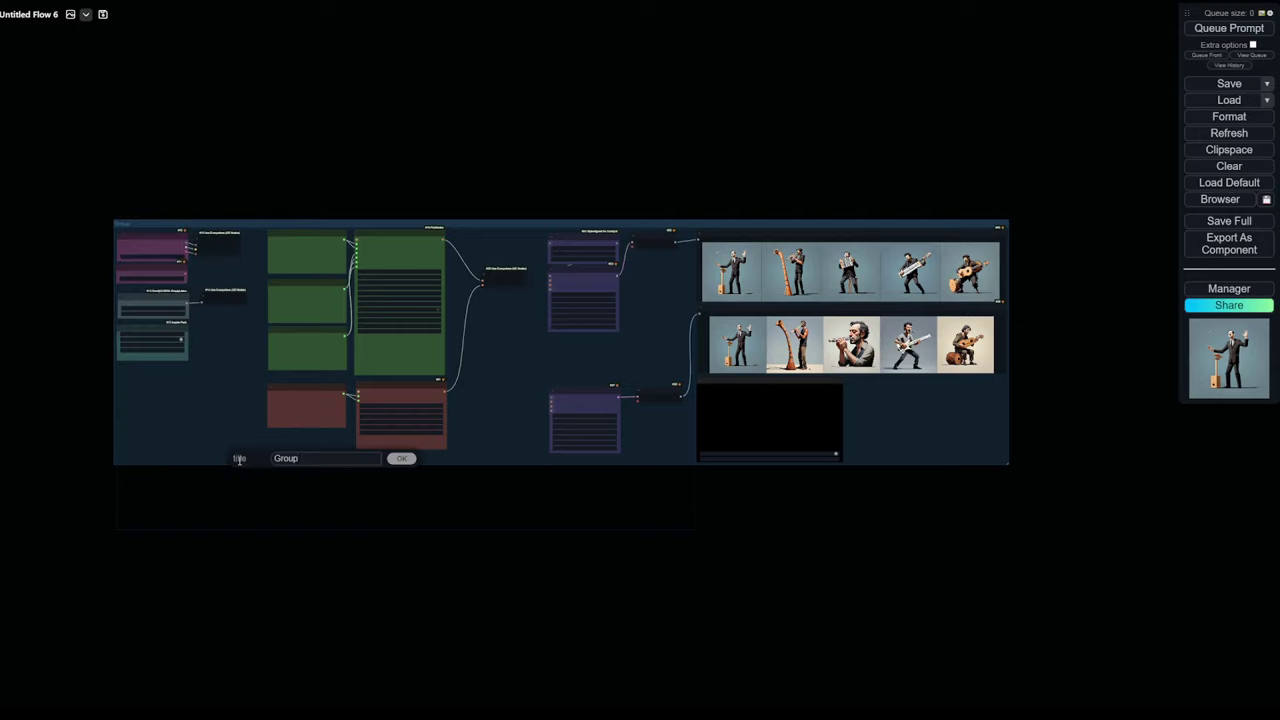
text(Style Aligned)
key(Return)
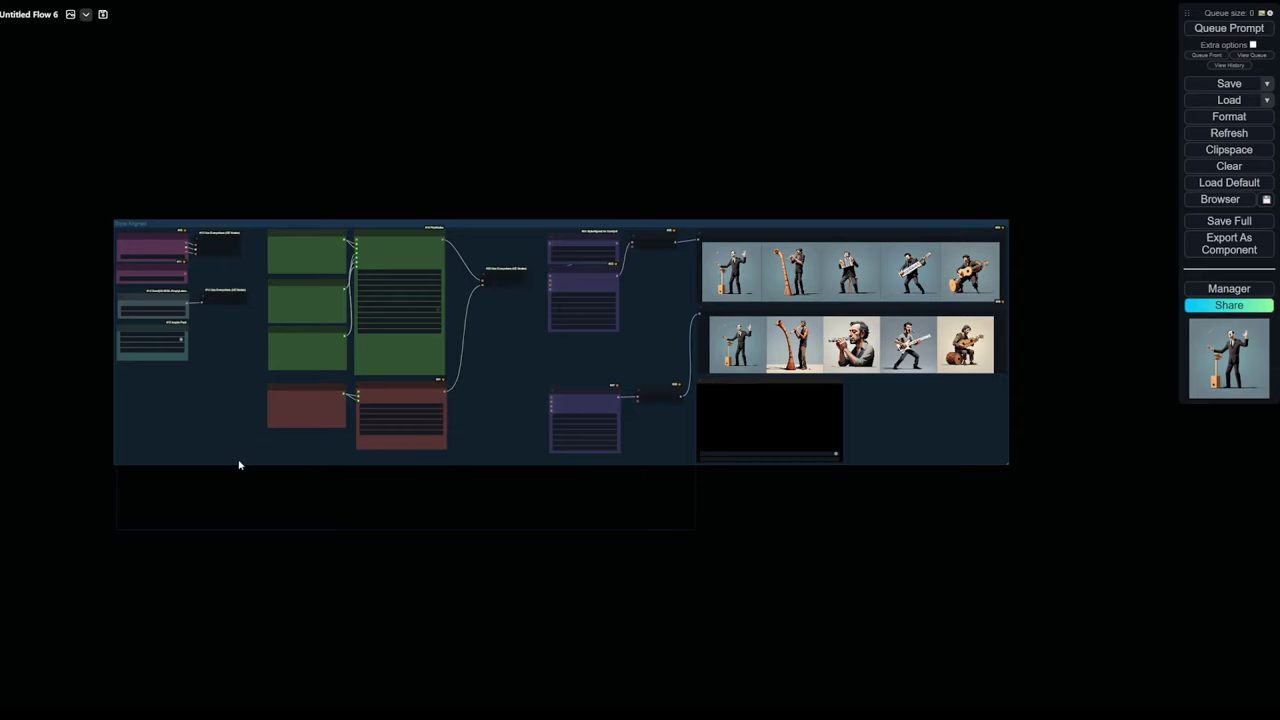
Review the grouped workflow from the prompt scheduling nodes through StyleAligned Batch Align to both image previews
scroll(474, 420, up, 5)
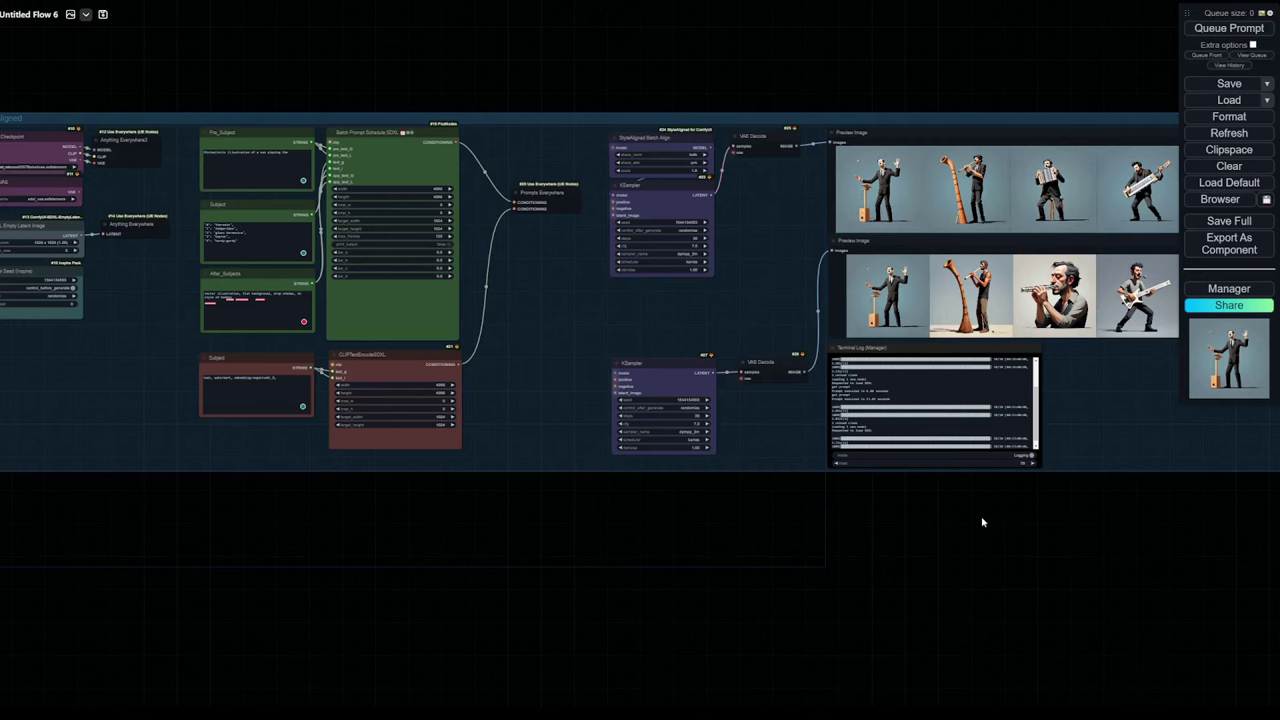
drag(982, 521, 966, 525)
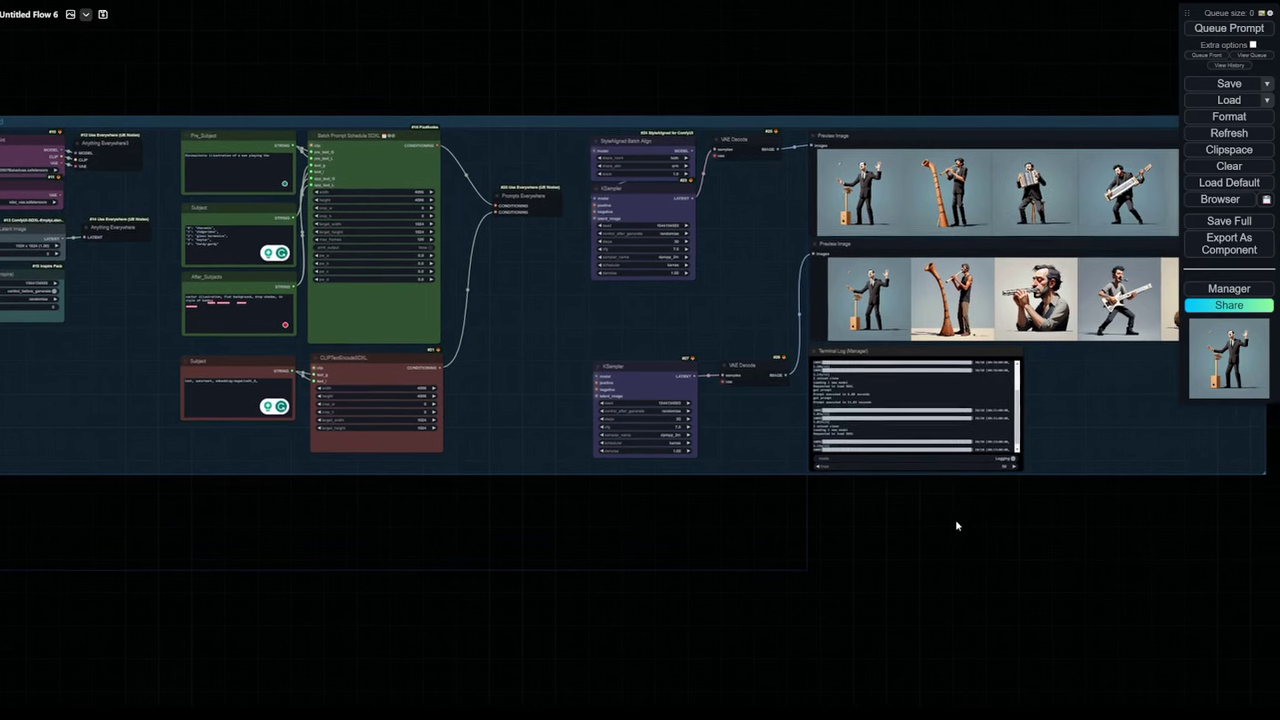
scroll(929, 522, down, 2)
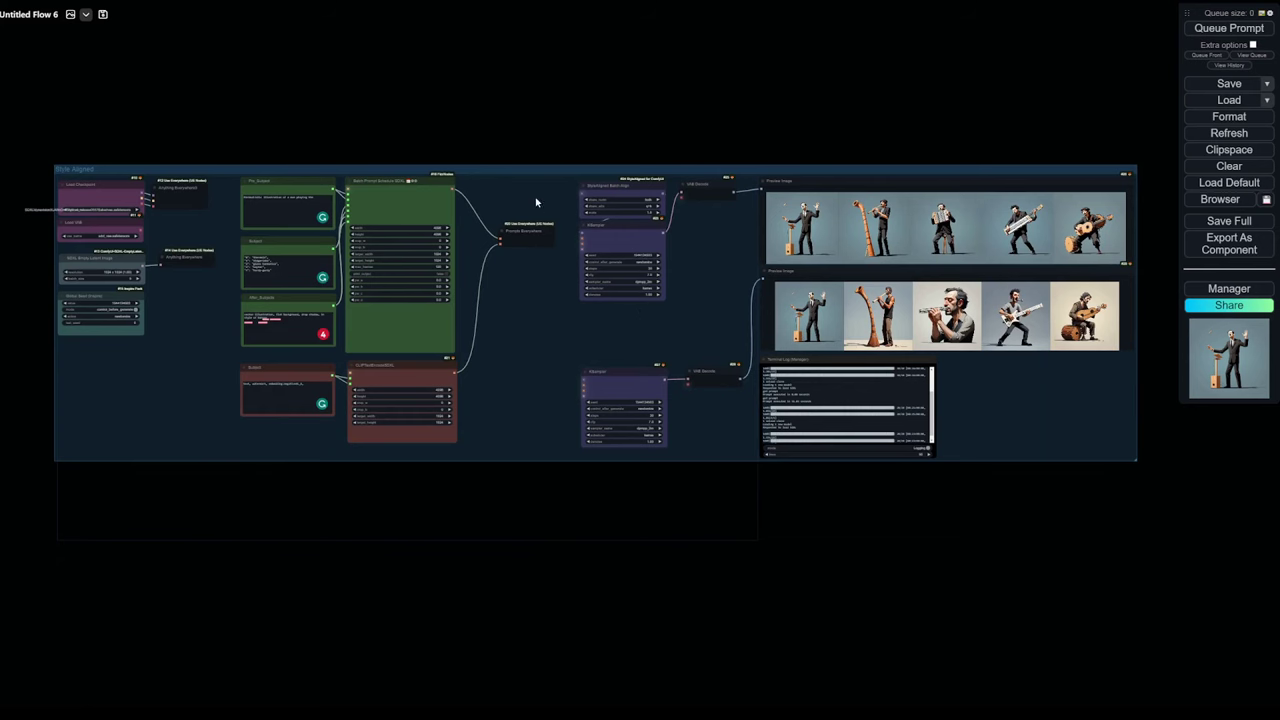
scroll(603, 240, up, 2)
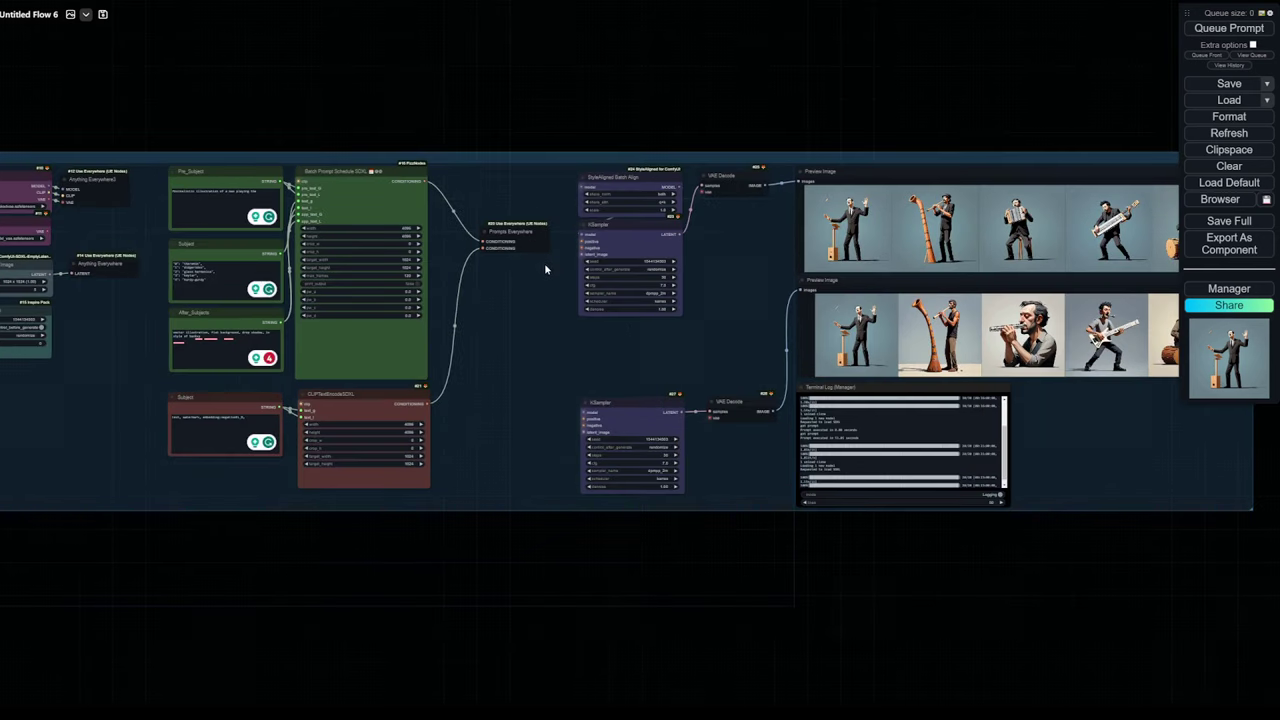
click(340, 180)
click(538, 328)
drag(727, 277, 746, 276)
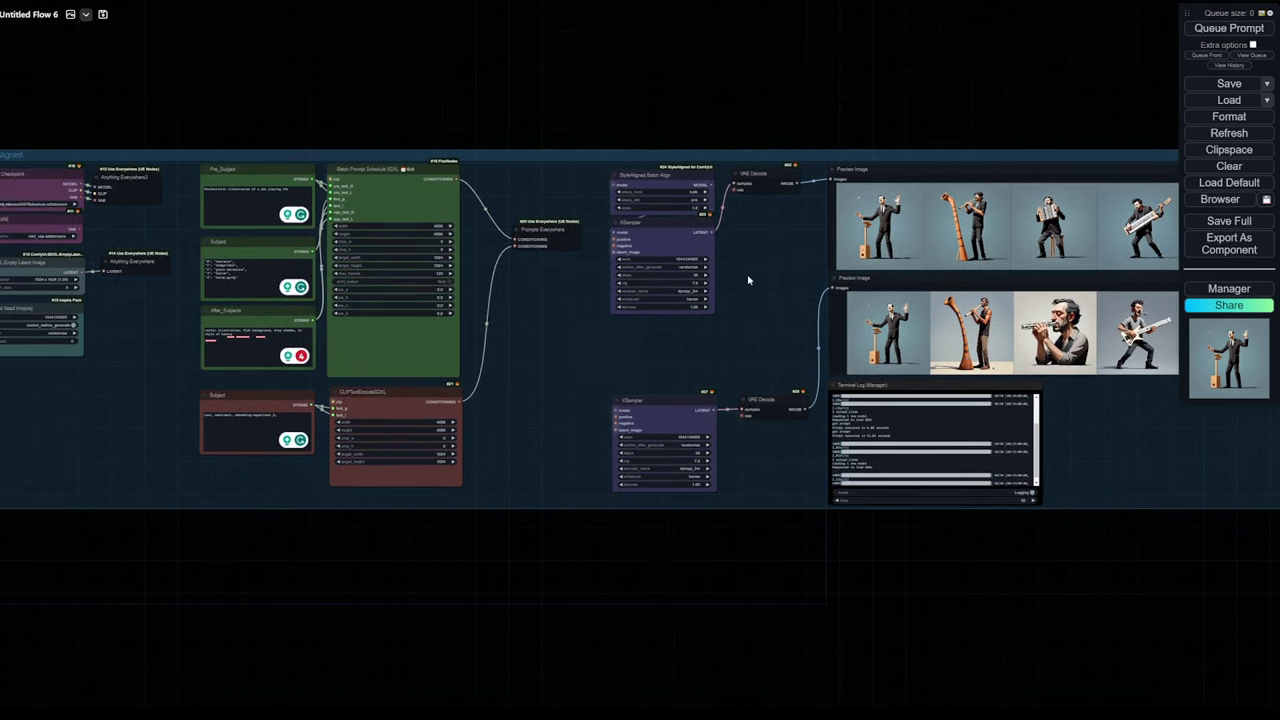
scroll(662, 186, up, 3)
click(603, 143)
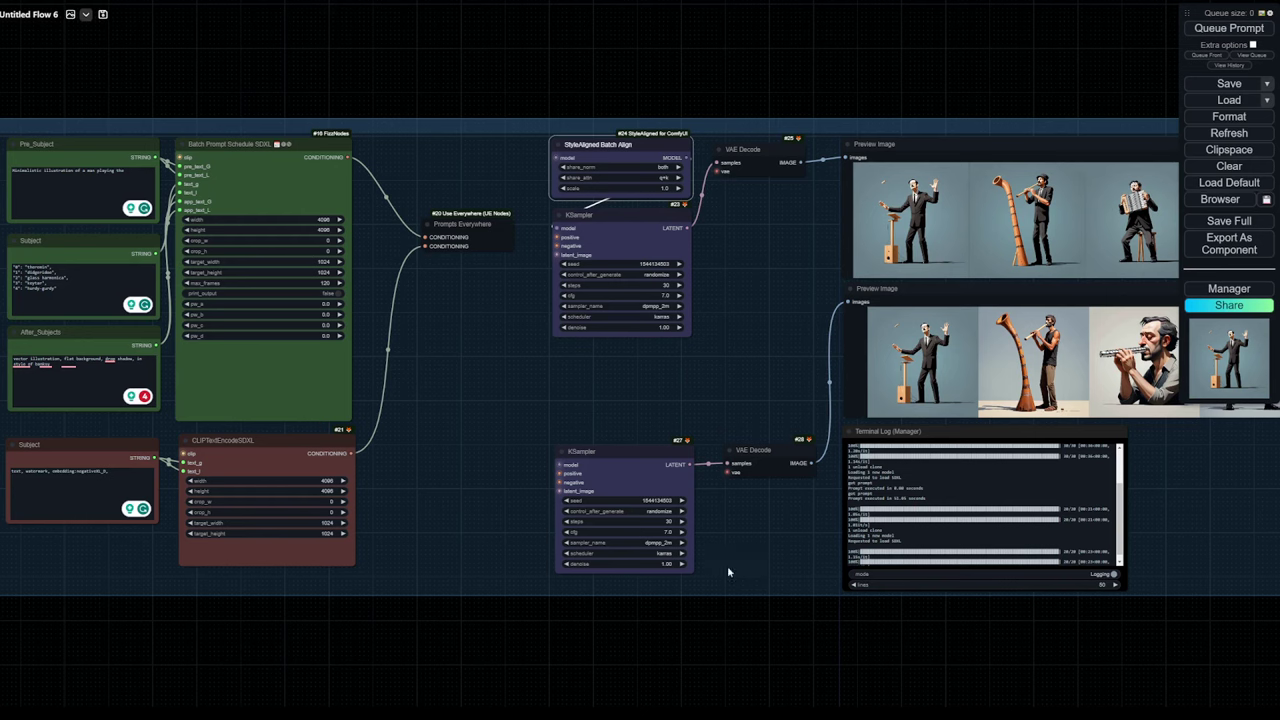
Select every node in the Style Aligned group and bypass them all
drag(697, 631, 740, 297)
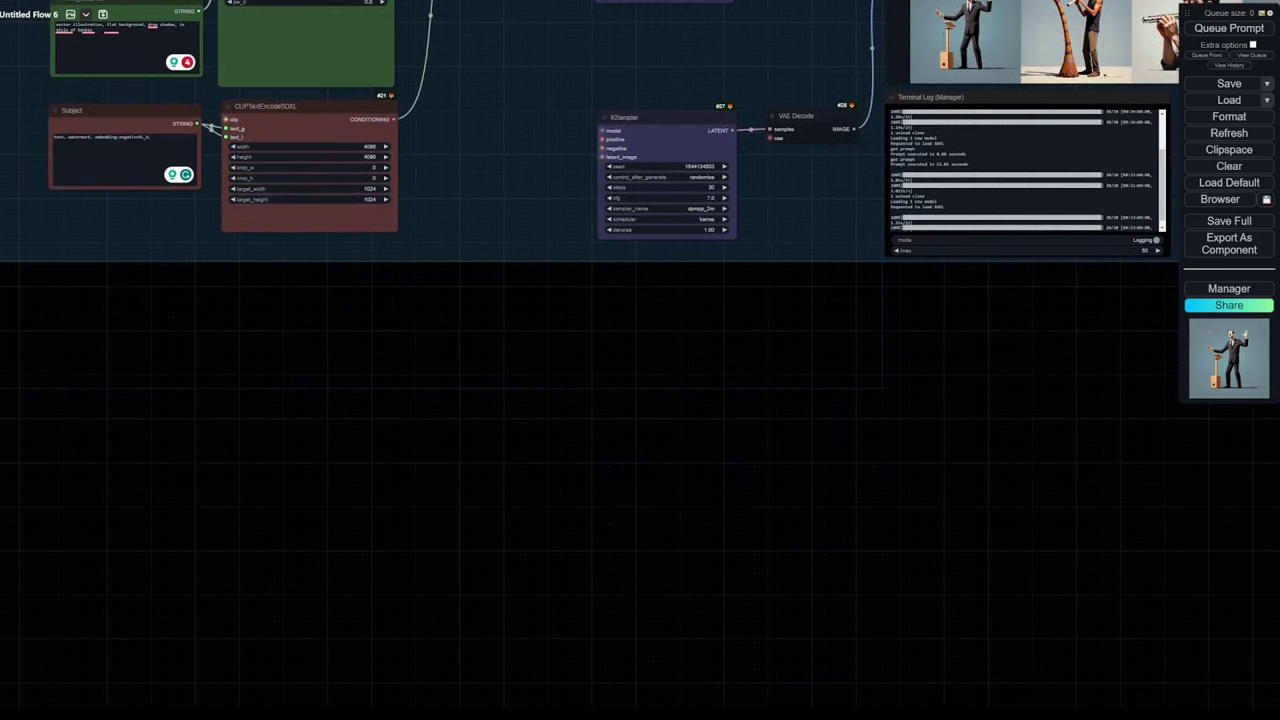
scroll(635, 531, down, 4)
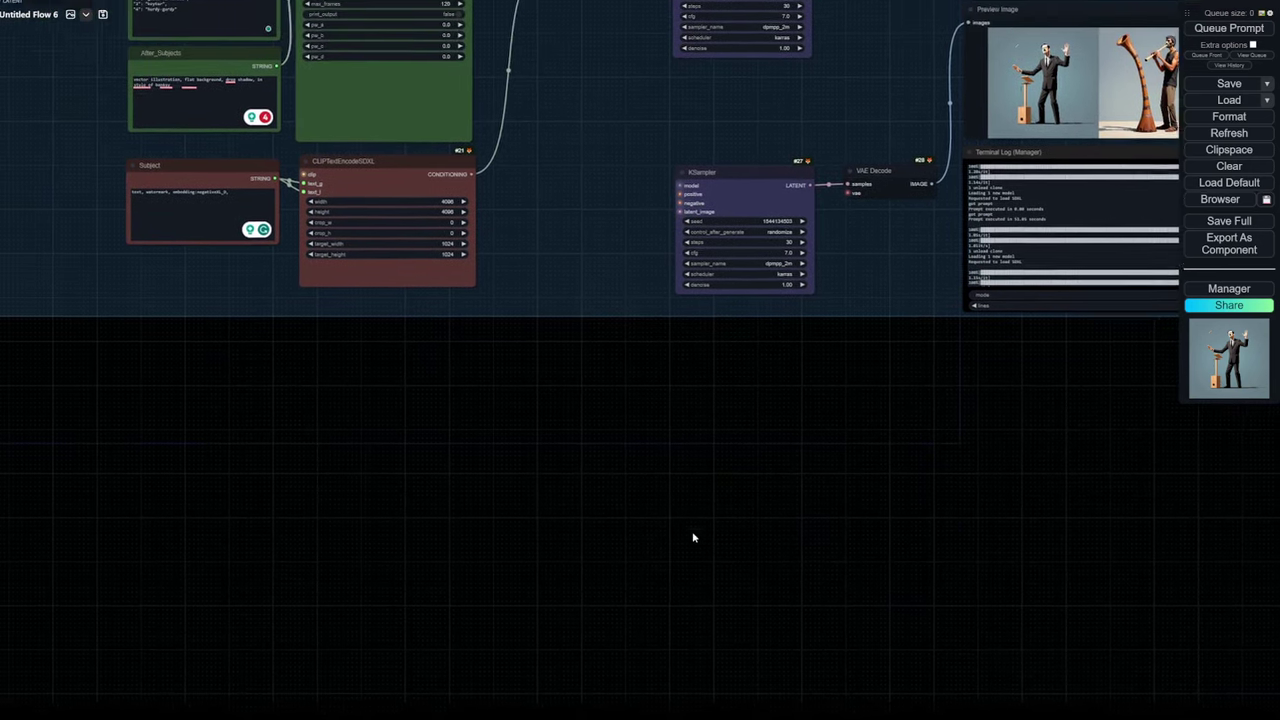
drag(720, 465, 572, 460)
scroll(610, 455, down, 3)
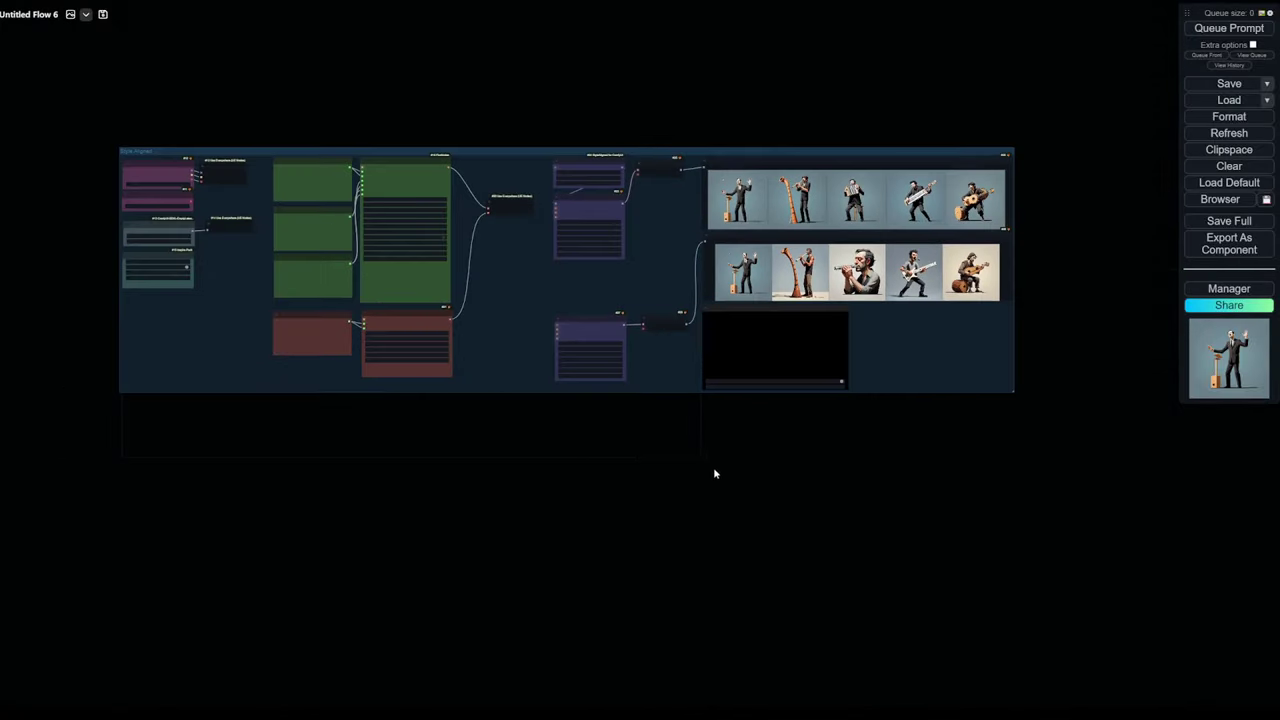
drag(86, 114, 1044, 435)
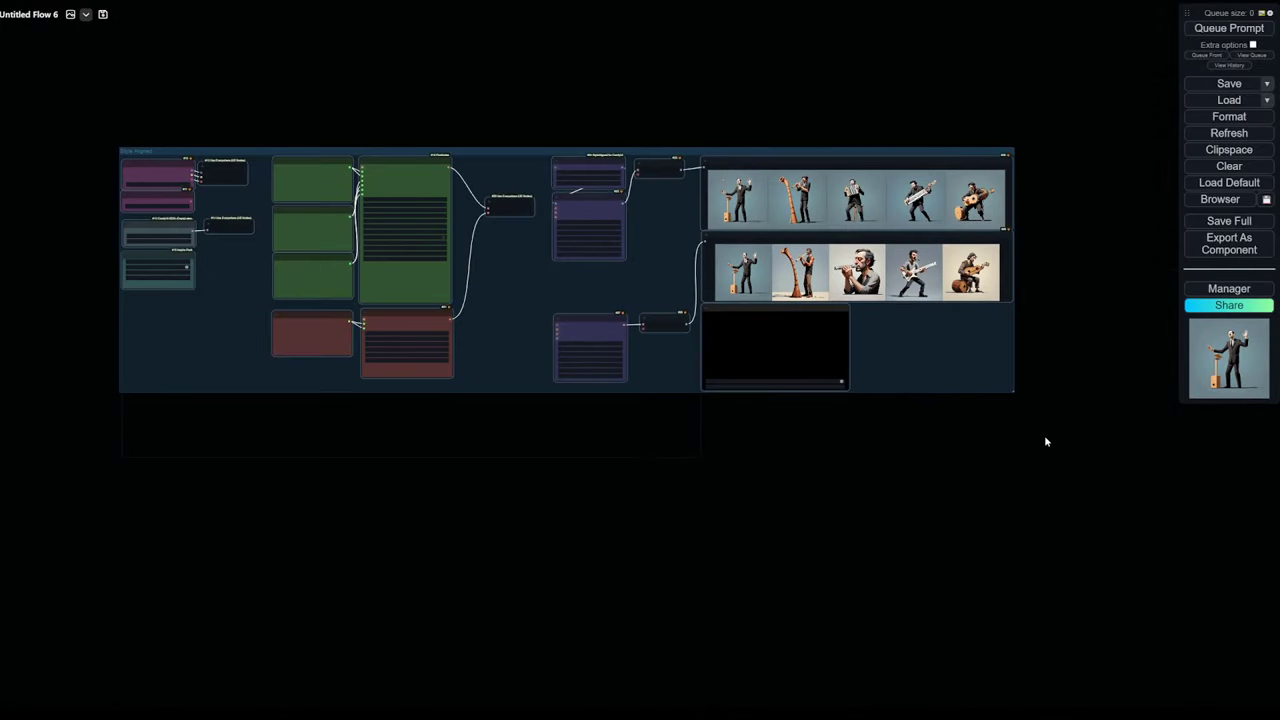
key(ctrl+b)
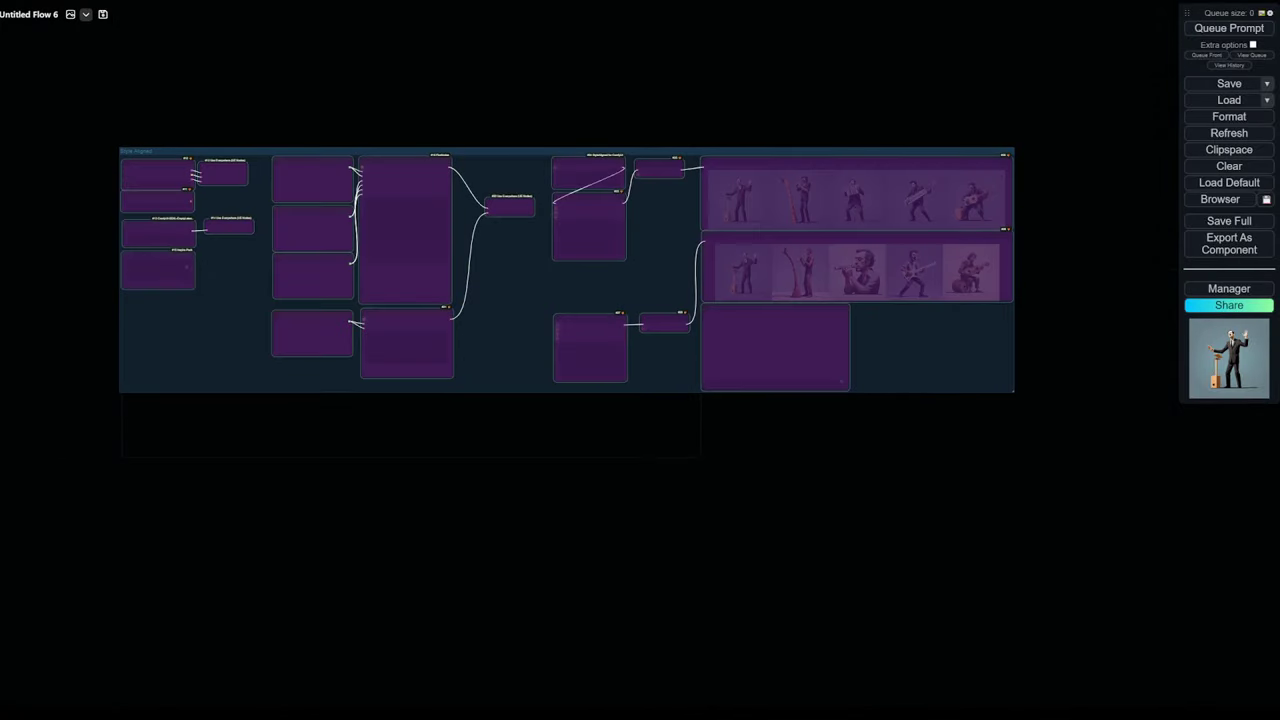
Add a Load Image node and place it below the start of the Style Aligned group
double_click(134, 558)
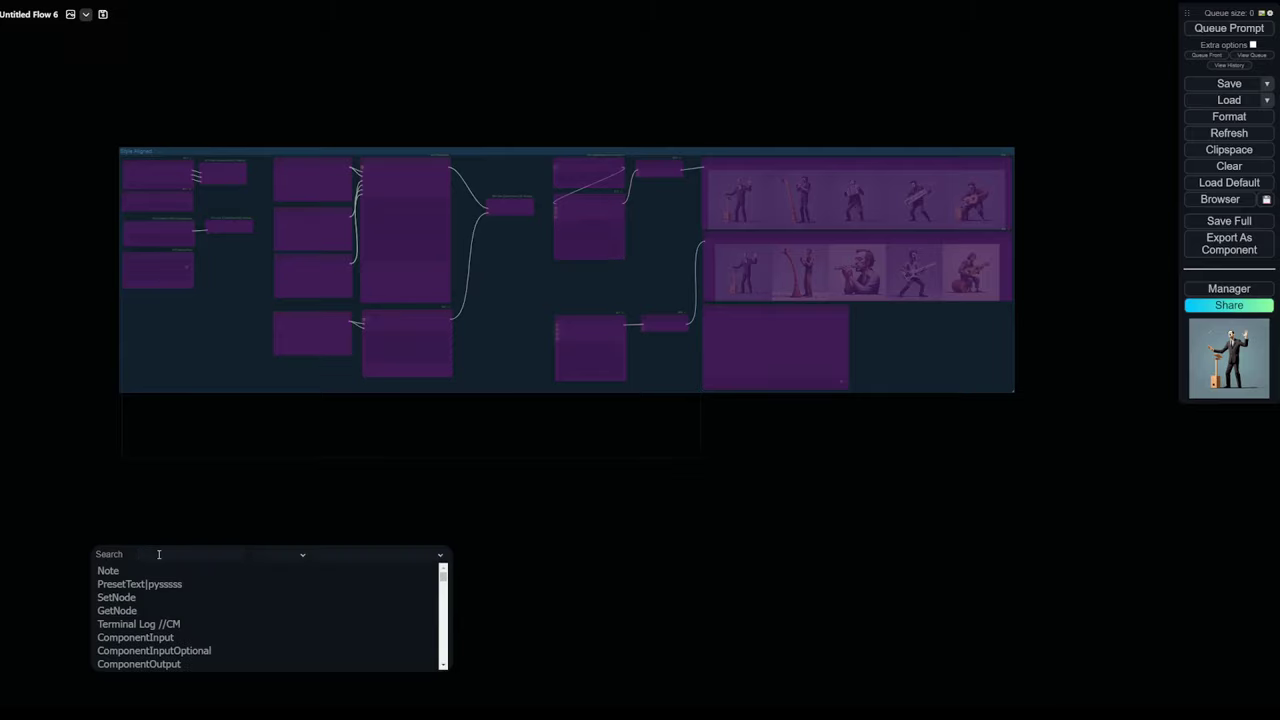
text(load)
key(Down)
key(Down)
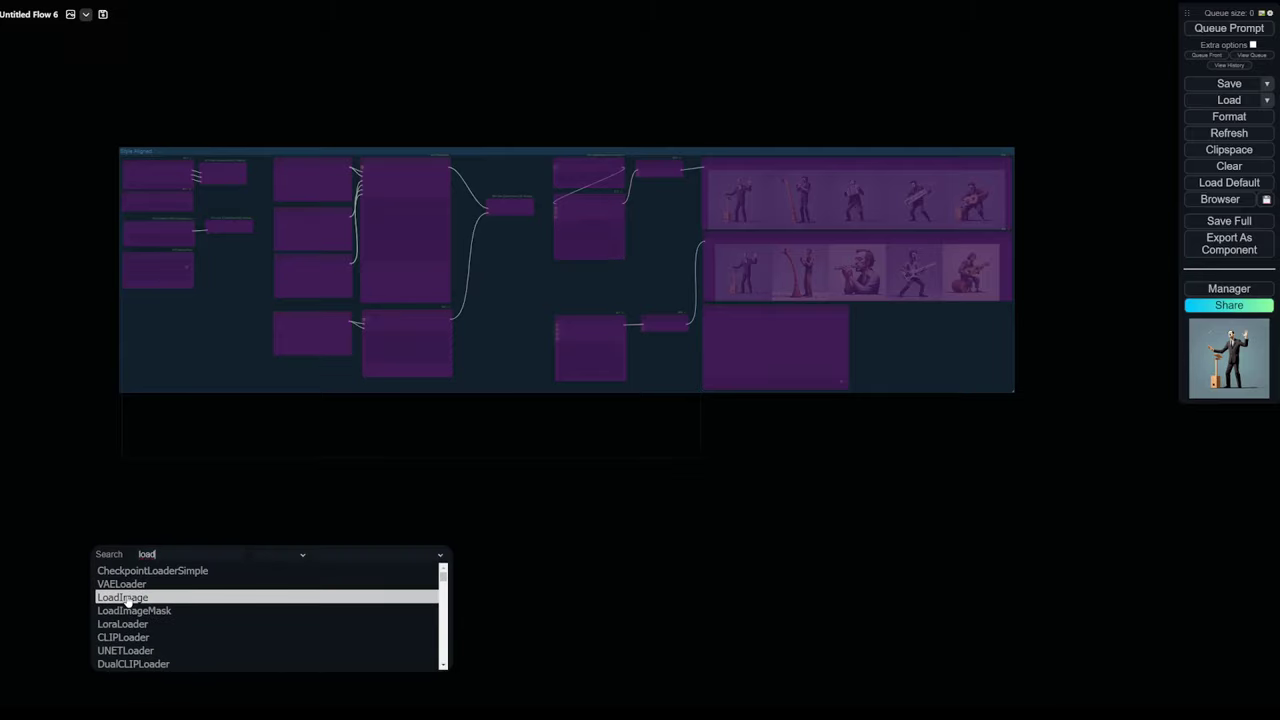
key(Return)
drag(160, 549, 149, 437)
Paste the copied picture of the toy bear with a blue scarf into the Load Image node
scroll(147, 443, up, 2)
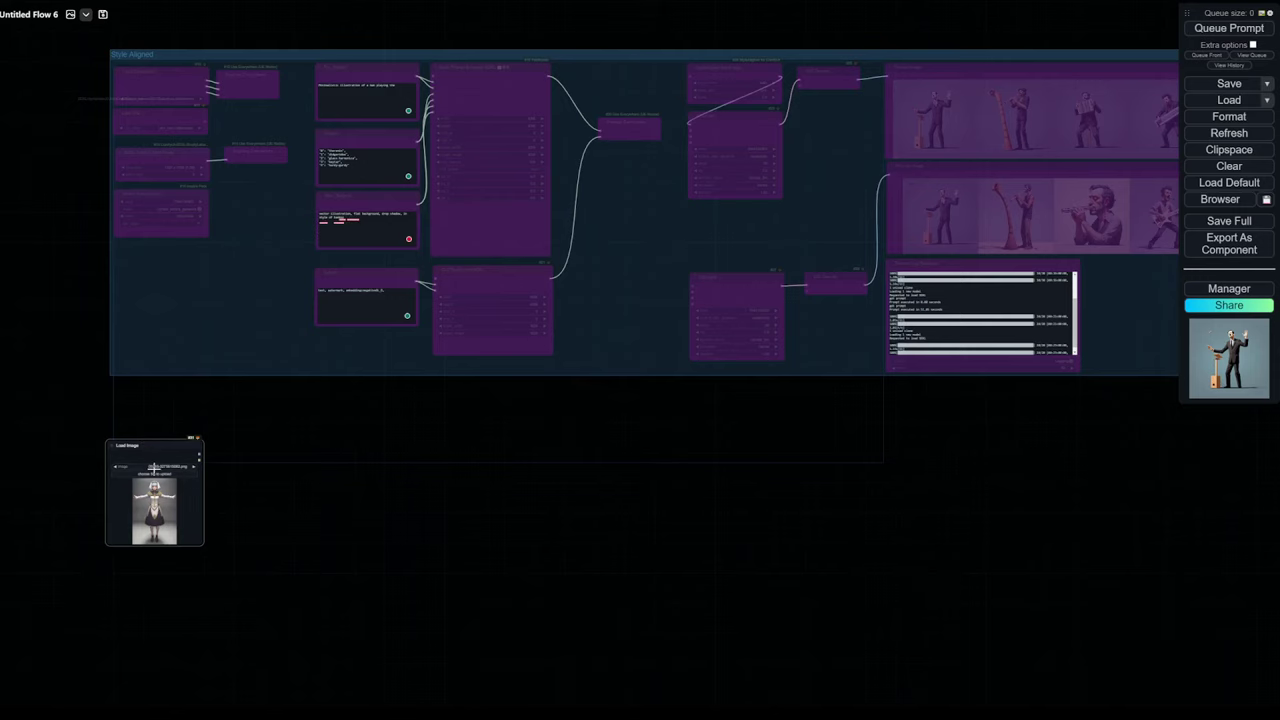
click(155, 467)
click(158, 465)
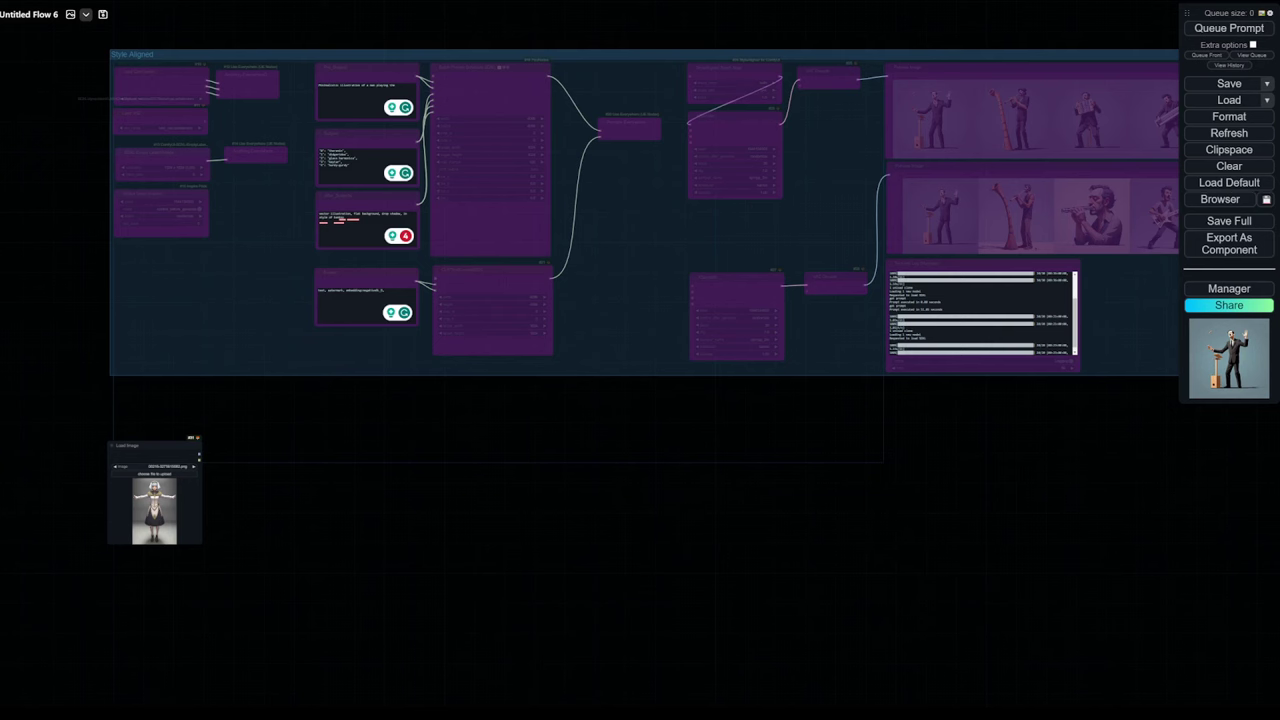
key(ctrl+v)
scroll(152, 455, up, 3)
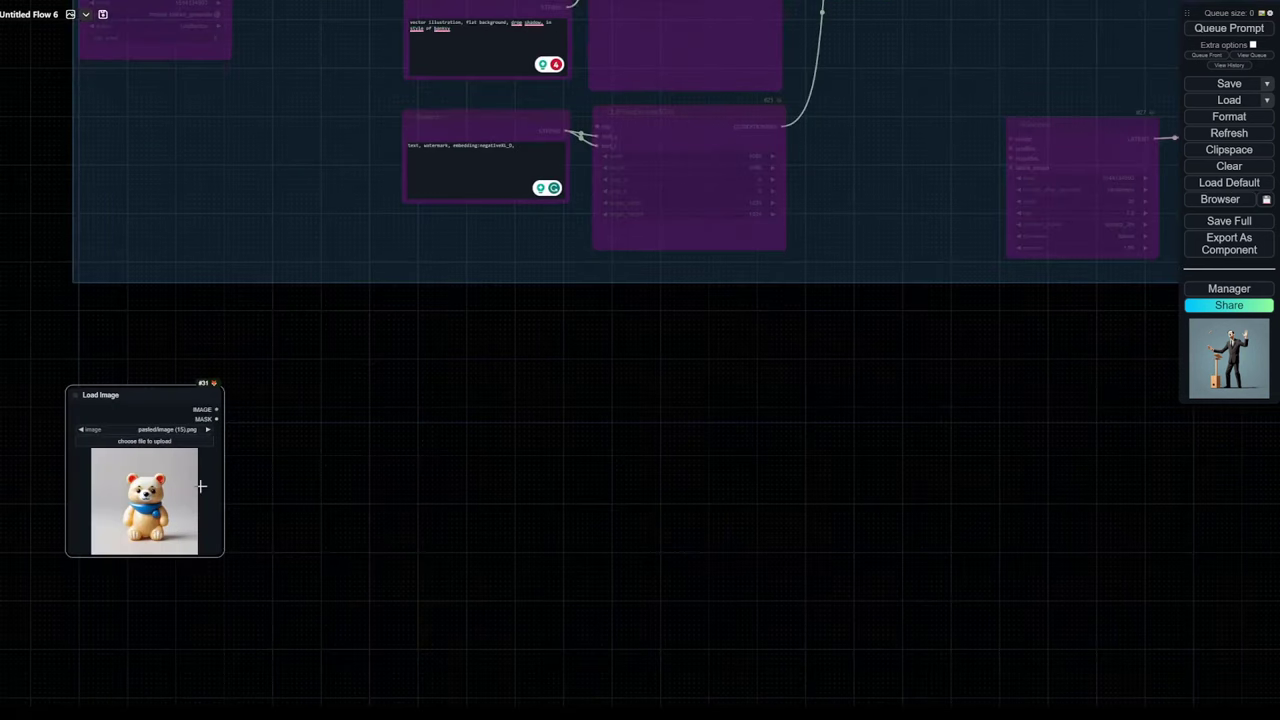
Move the Load Image node up just under the Style Aligned group and enlarge it
drag(165, 393, 175, 320)
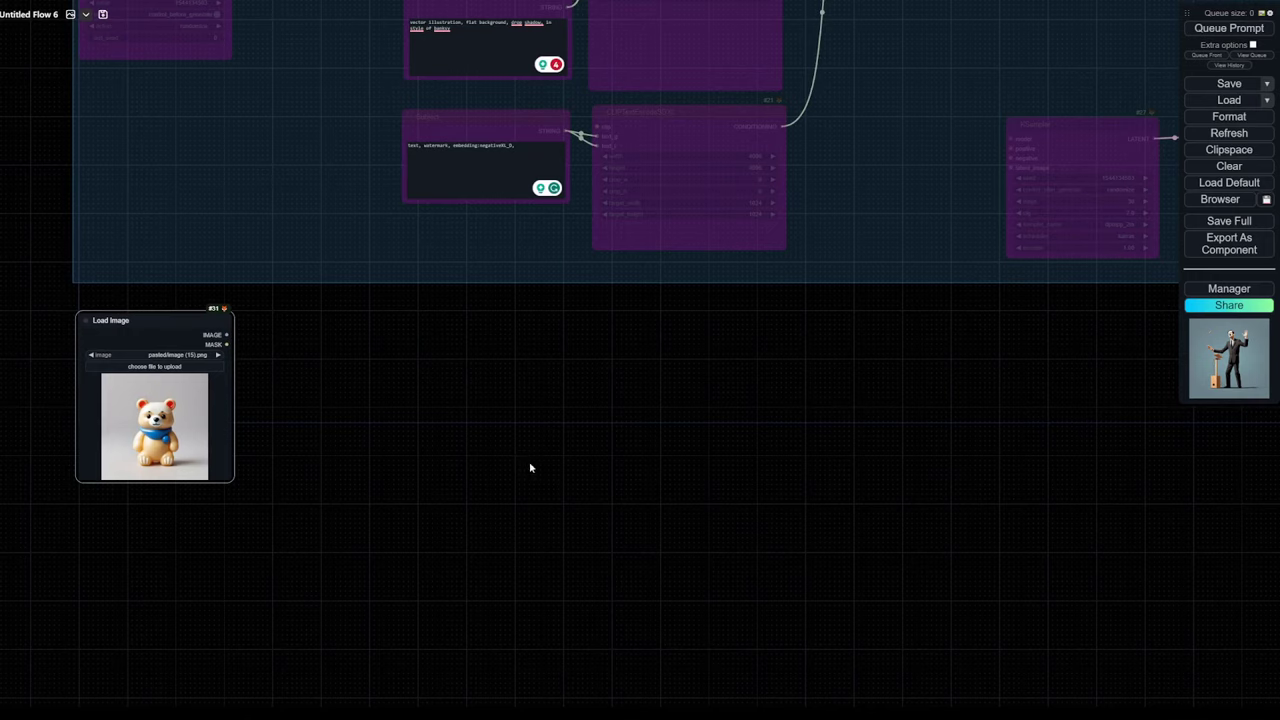
drag(228, 478, 334, 634)
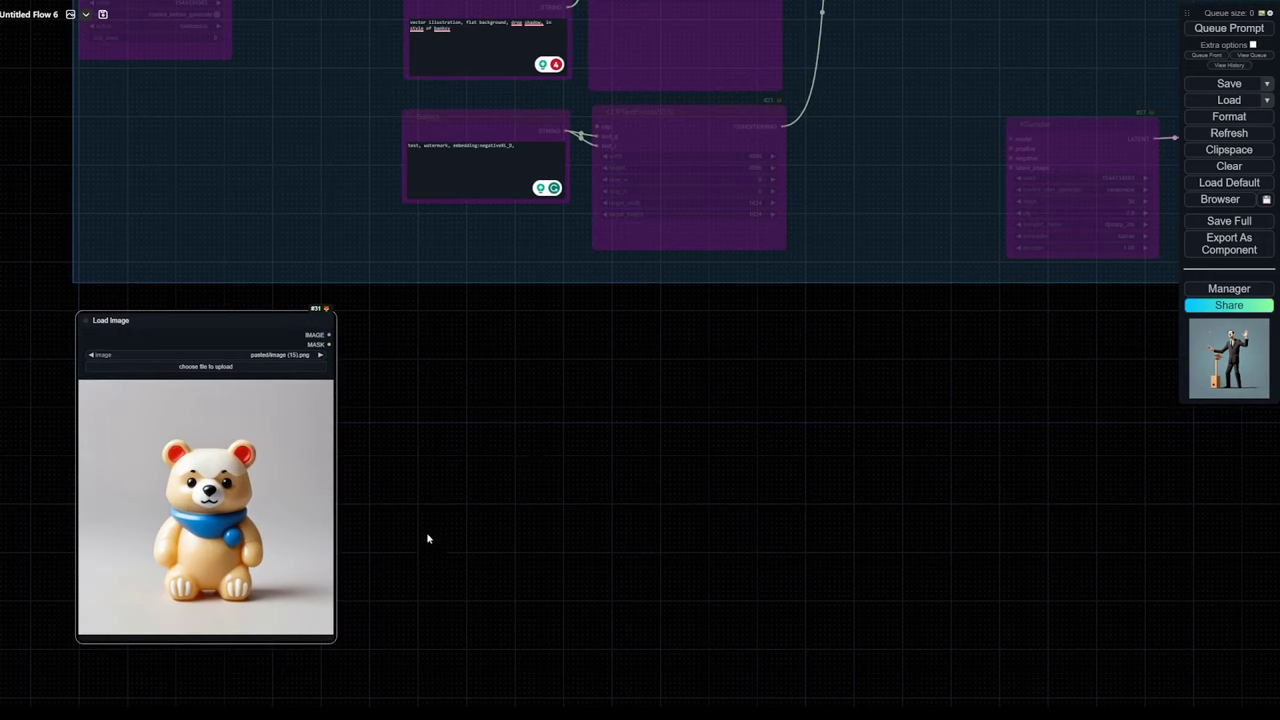
scroll(429, 537, up, 4)
scroll(516, 511, down, 3)
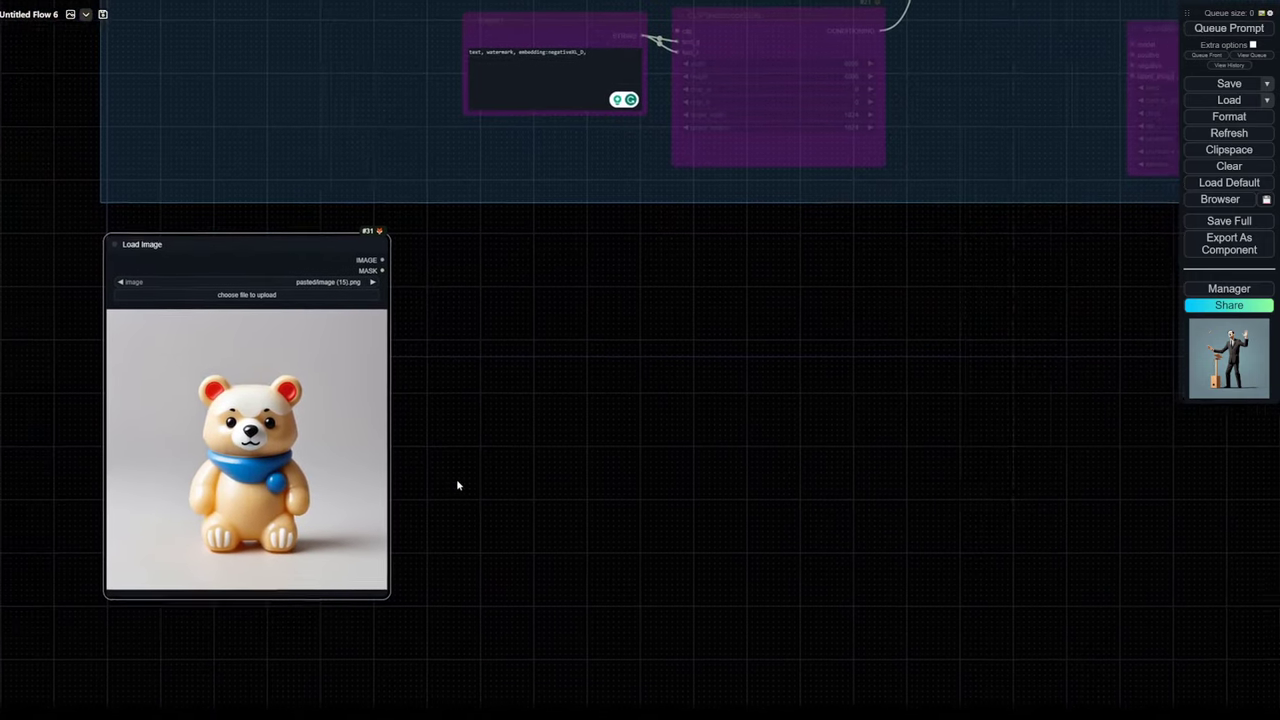
Add a VAE Encode node fed by the Load Image node's IMAGE output
drag(367, 258, 428, 250)
click(445, 308)
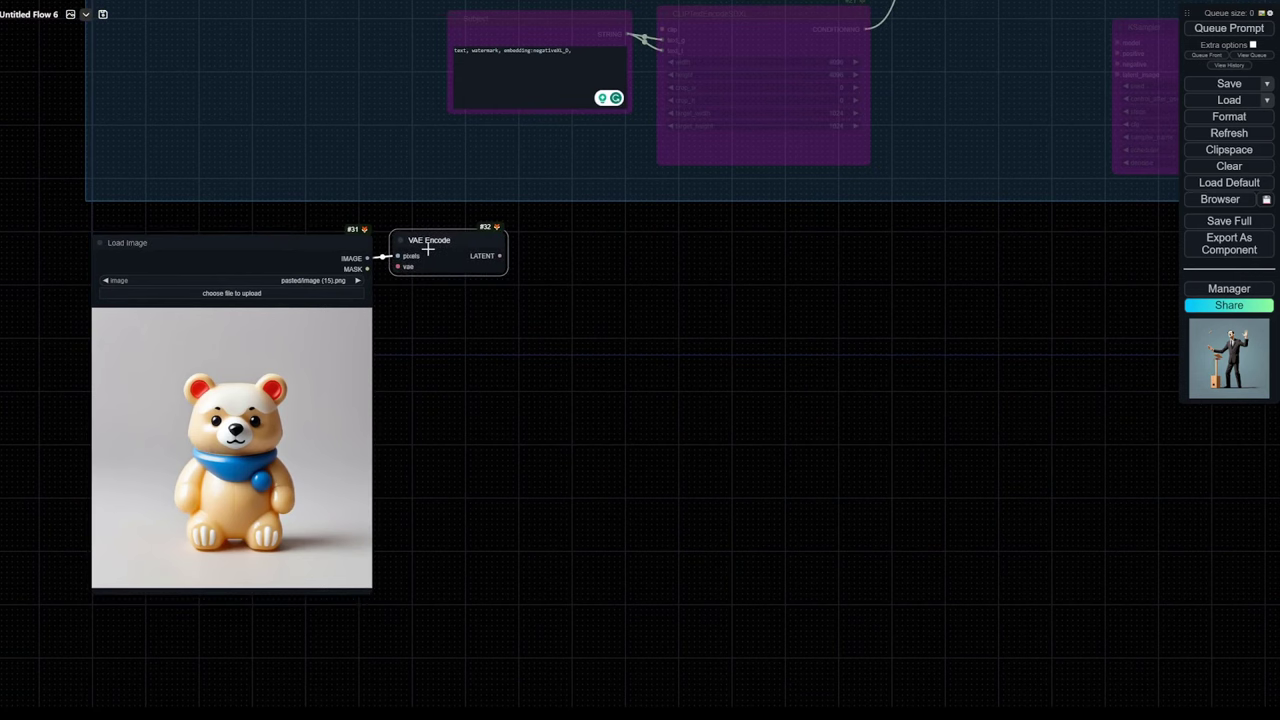
scroll(586, 276, down, 3)
drag(637, 277, 600, 491)
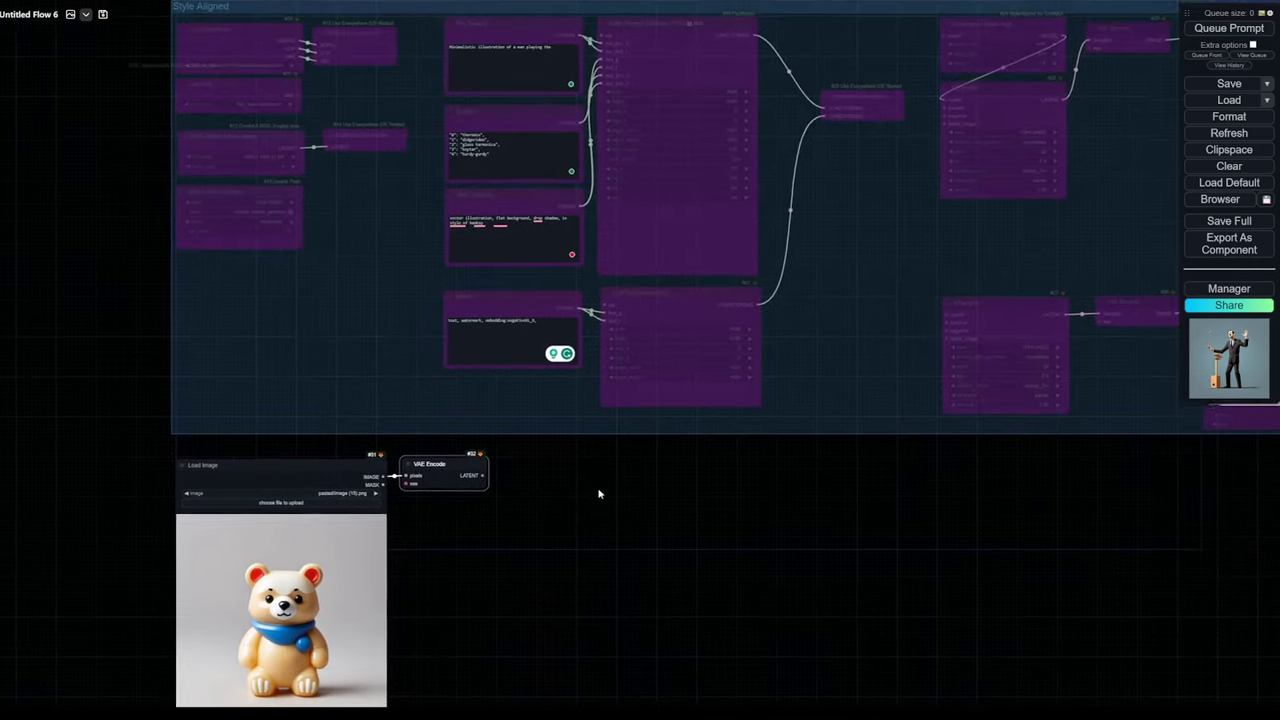
Move the VAE Encode node slightly farther right of the Load Image node
scroll(463, 501, up, 4)
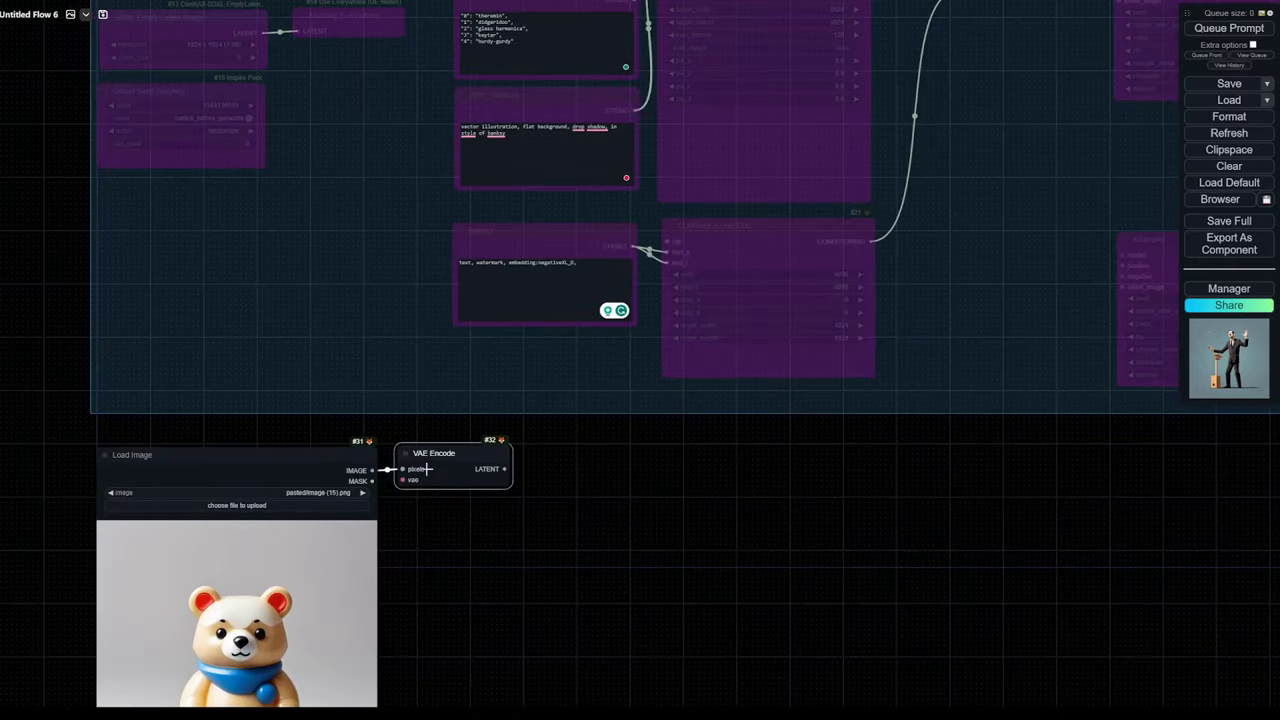
drag(427, 468, 444, 468)
scroll(422, 497, up, 6)
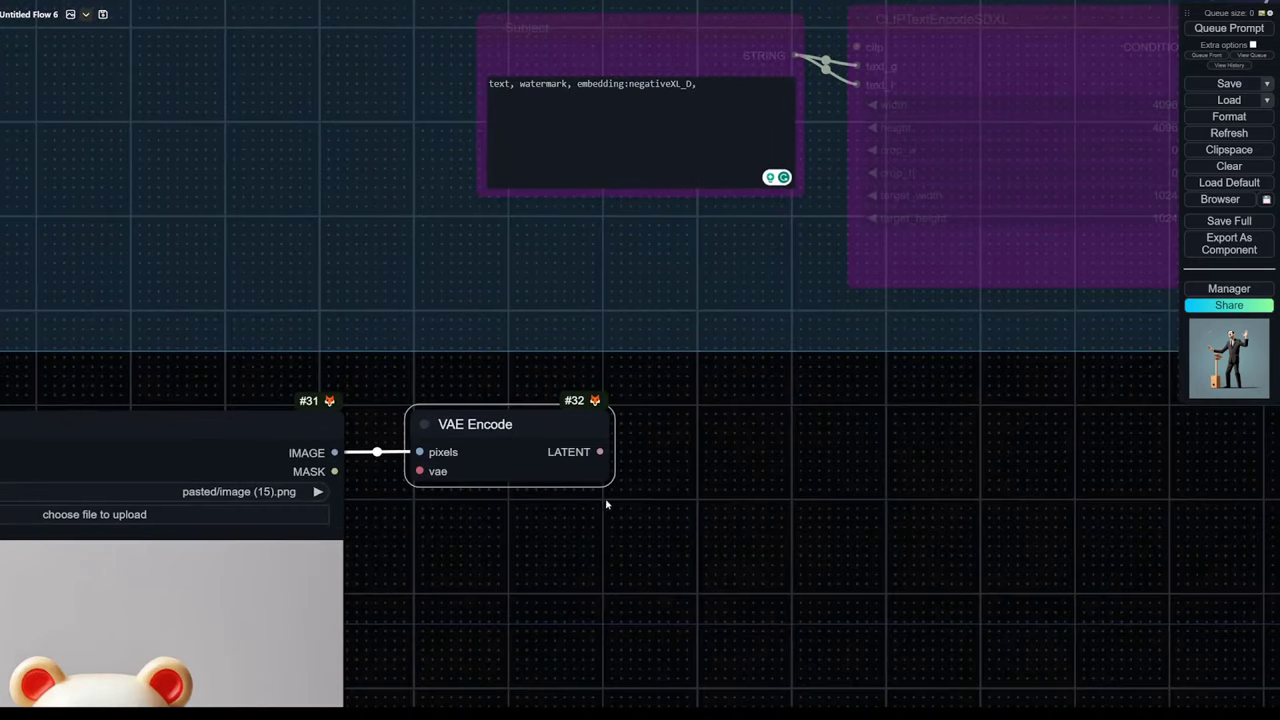
scroll(698, 442, down, 6)
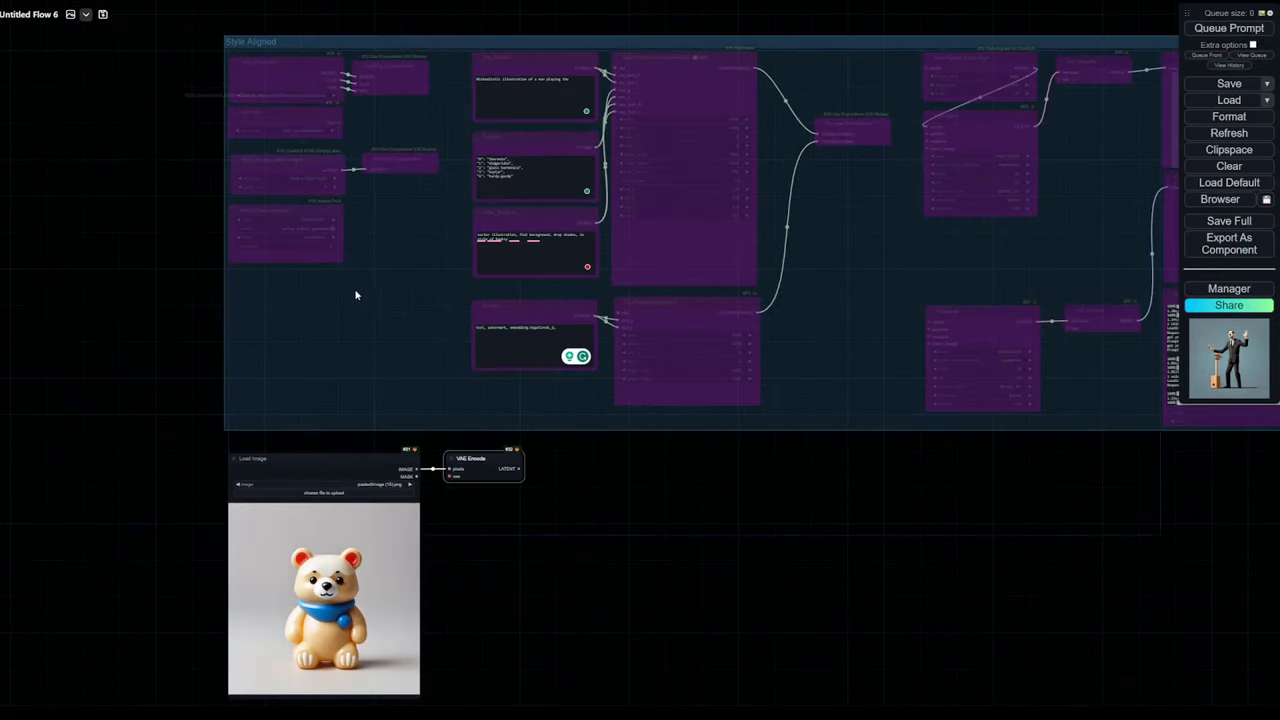
Re-enable the bypassed checkpoint, VAE, empty latent, global seed and Anything Everywhere nodes at the start of the Style Aligned group
drag(355, 295, 362, 345)
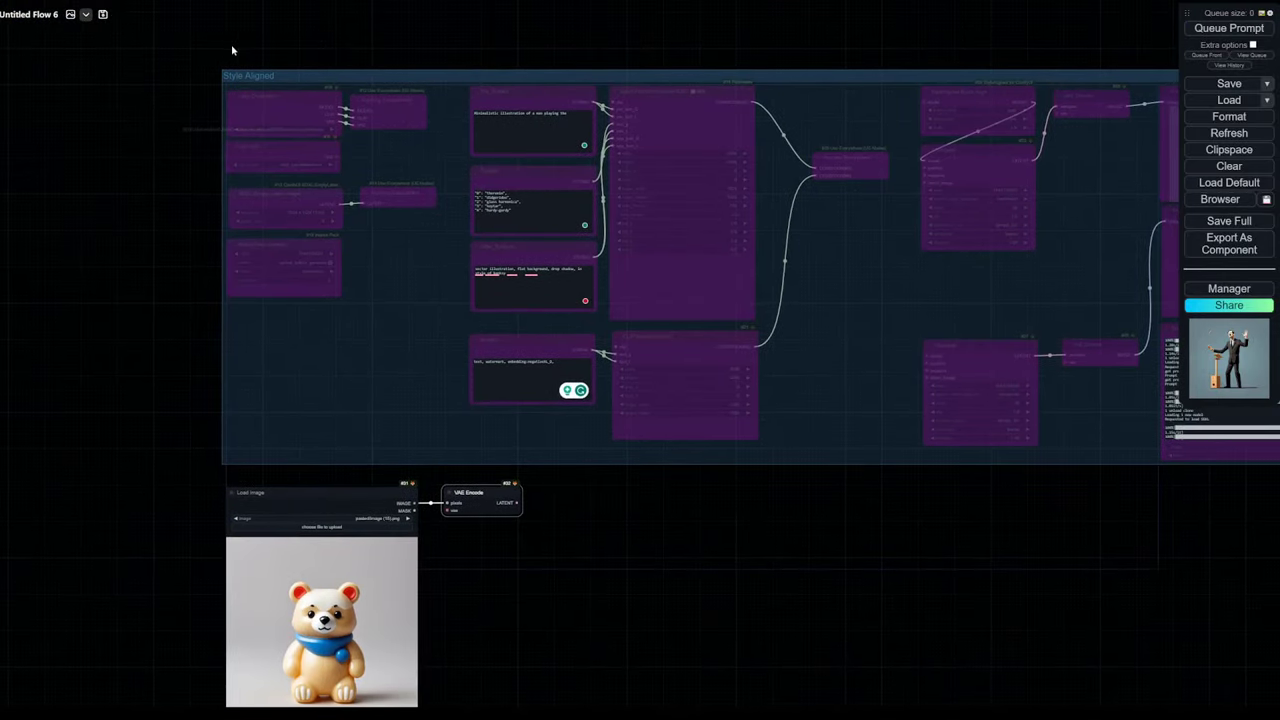
drag(231, 46, 406, 333)
key(ctrl+b)
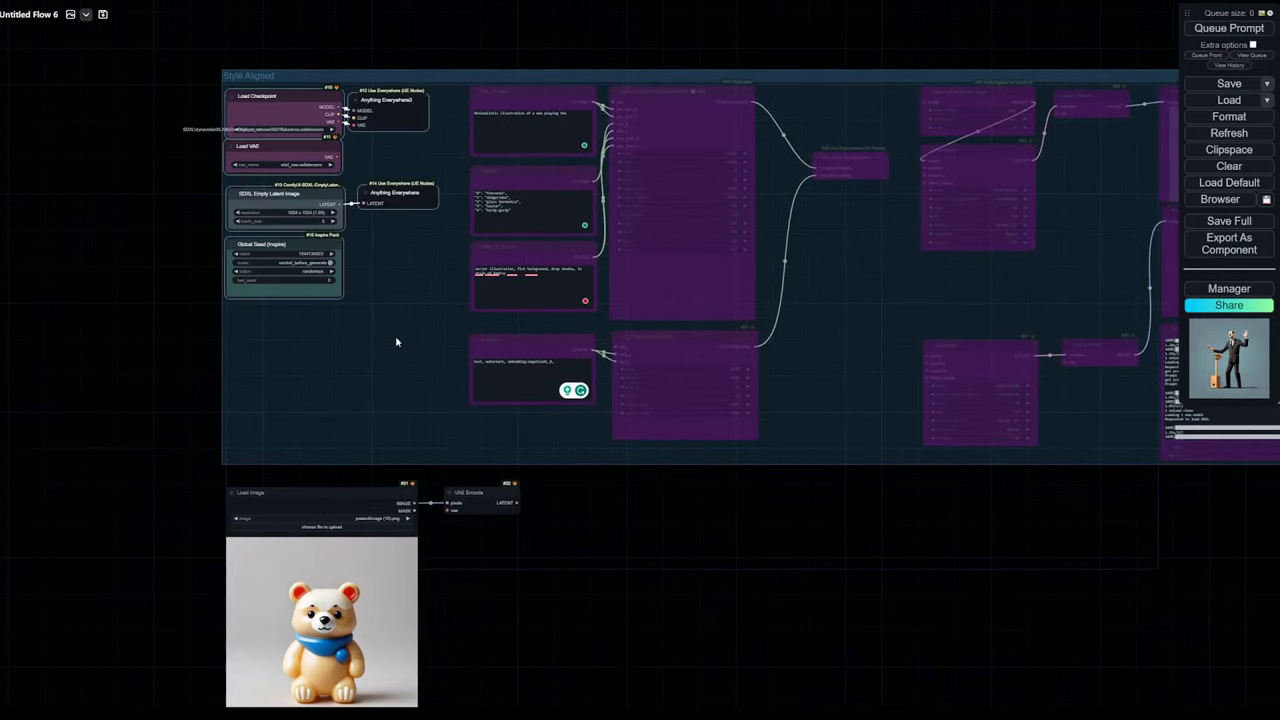
drag(167, 173, 130, 190)
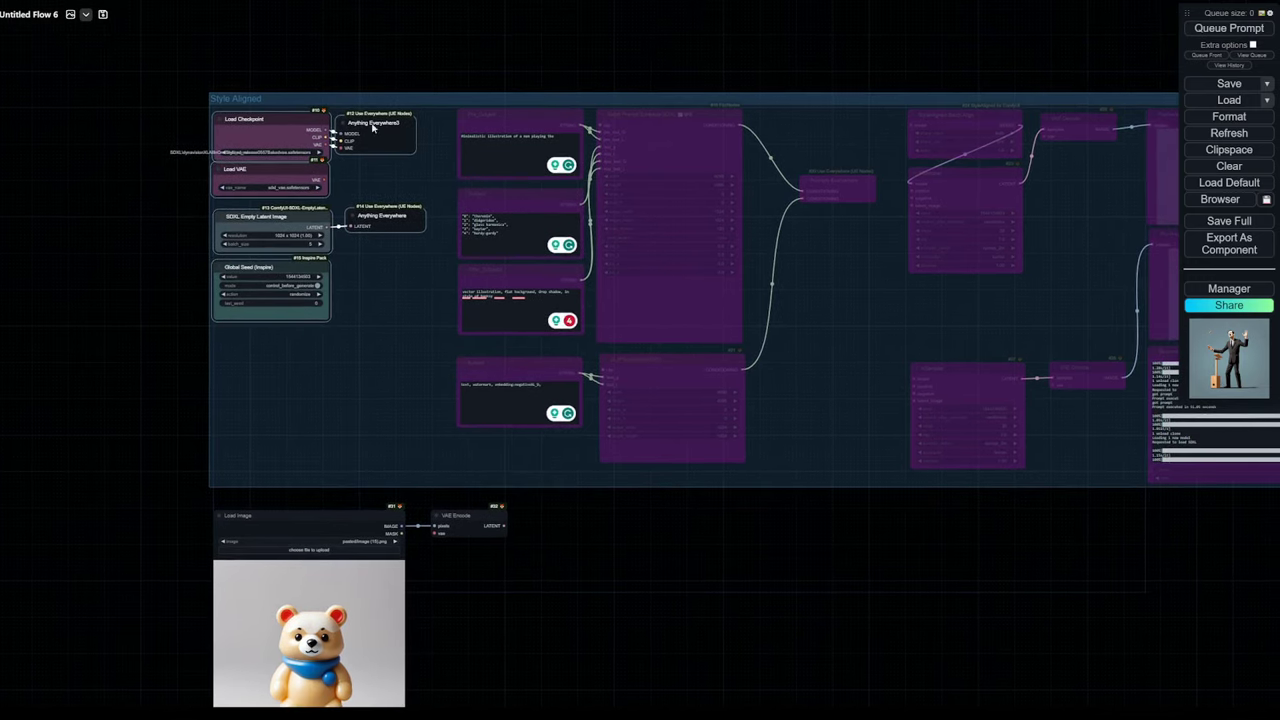
drag(369, 223, 375, 226)
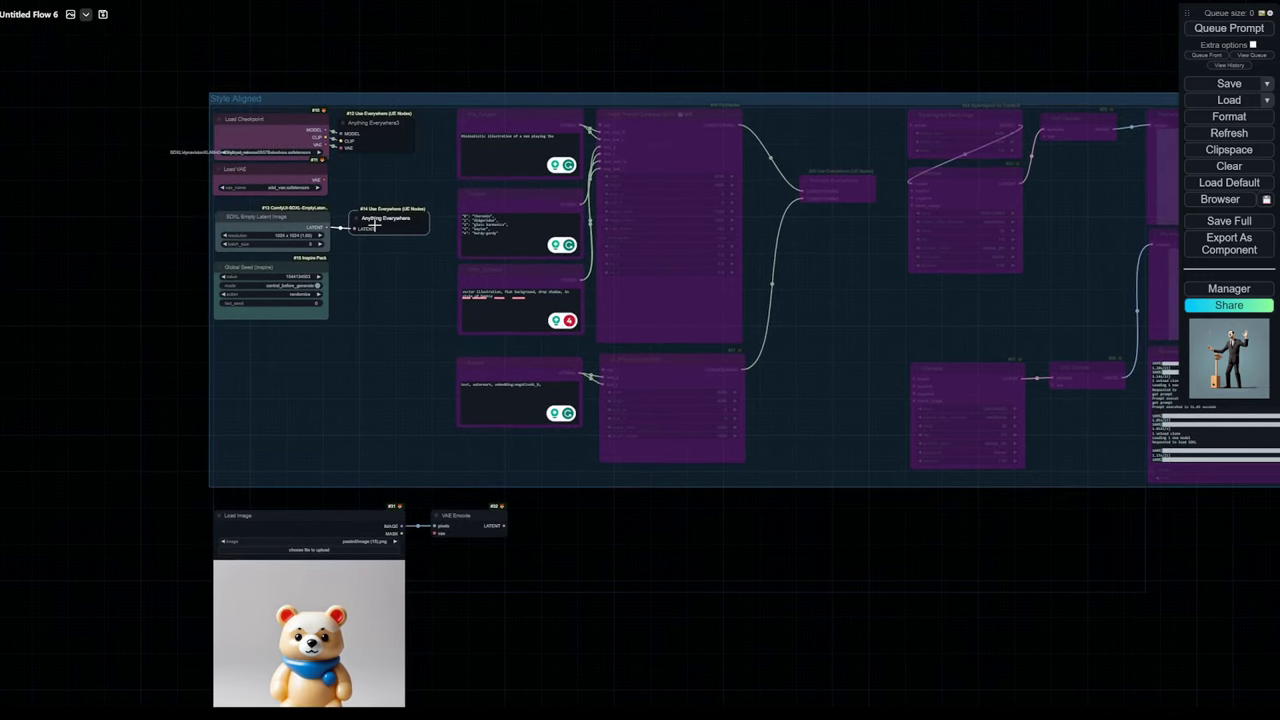
Re-enable the bypassed prompt text nodes, both text encoders and the Prompts Everywhere node in the Style Aligned group
drag(821, 269, 734, 294)
drag(375, 85, 774, 489)
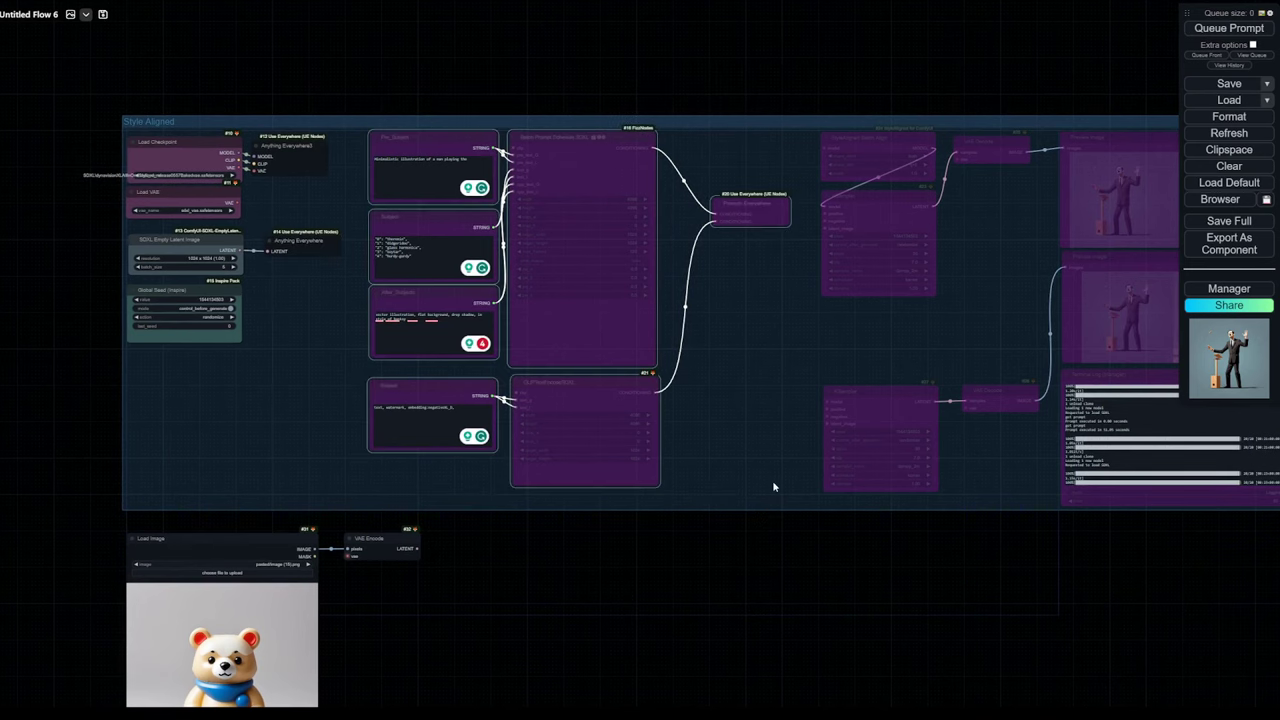
key(ctrl+b)
drag(1005, 558, 973, 543)
scroll(973, 543, down, 1)
scroll(972, 548, down, 4)
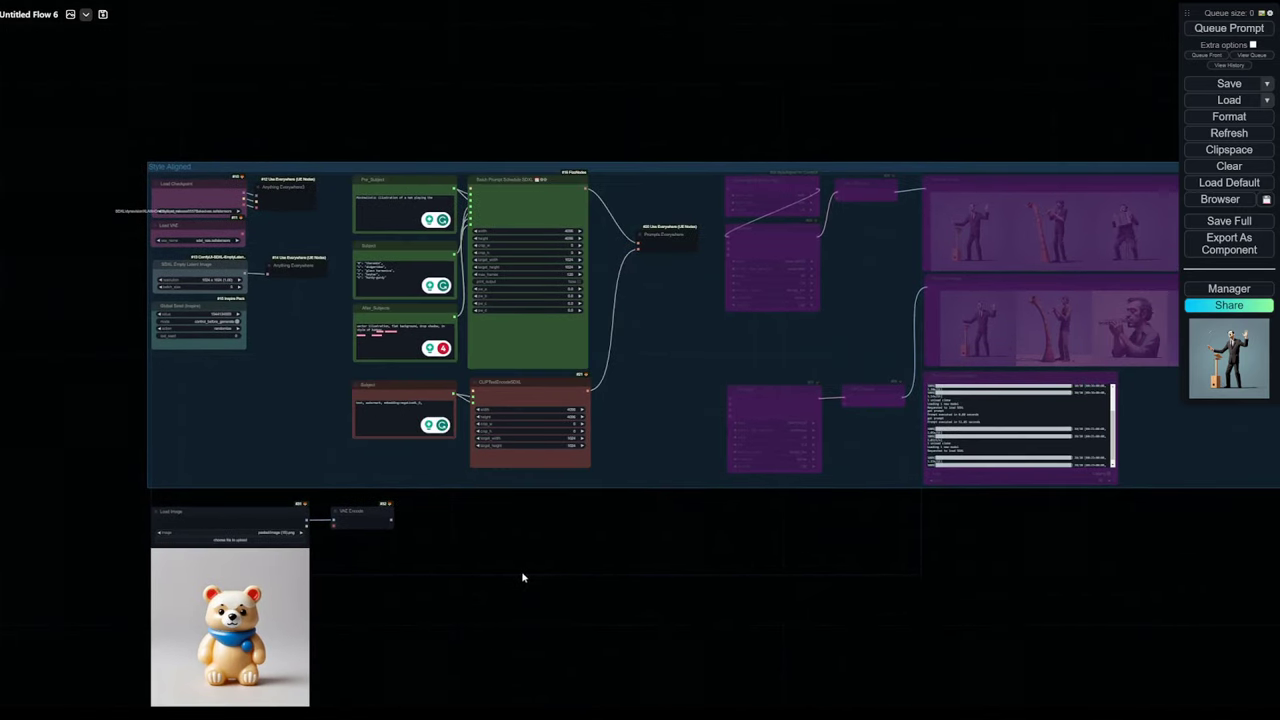
Move the VAE Encode node closer to the Load Image node
drag(524, 571, 460, 512)
scroll(380, 478, up, 6)
drag(250, 429, 226, 434)
drag(372, 476, 414, 441)
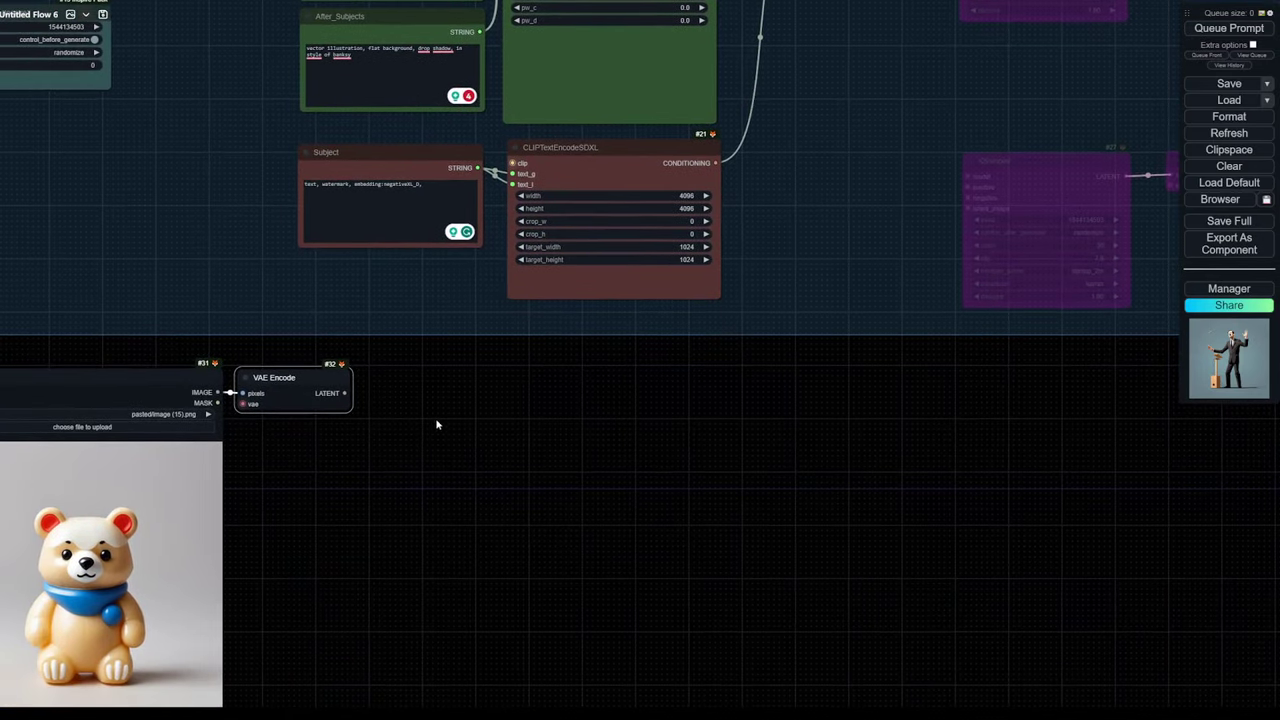
Search for "unsampl", add a BNK_Unsampler node and place it to the right of VAE Encode
drag(343, 394, 550, 413)
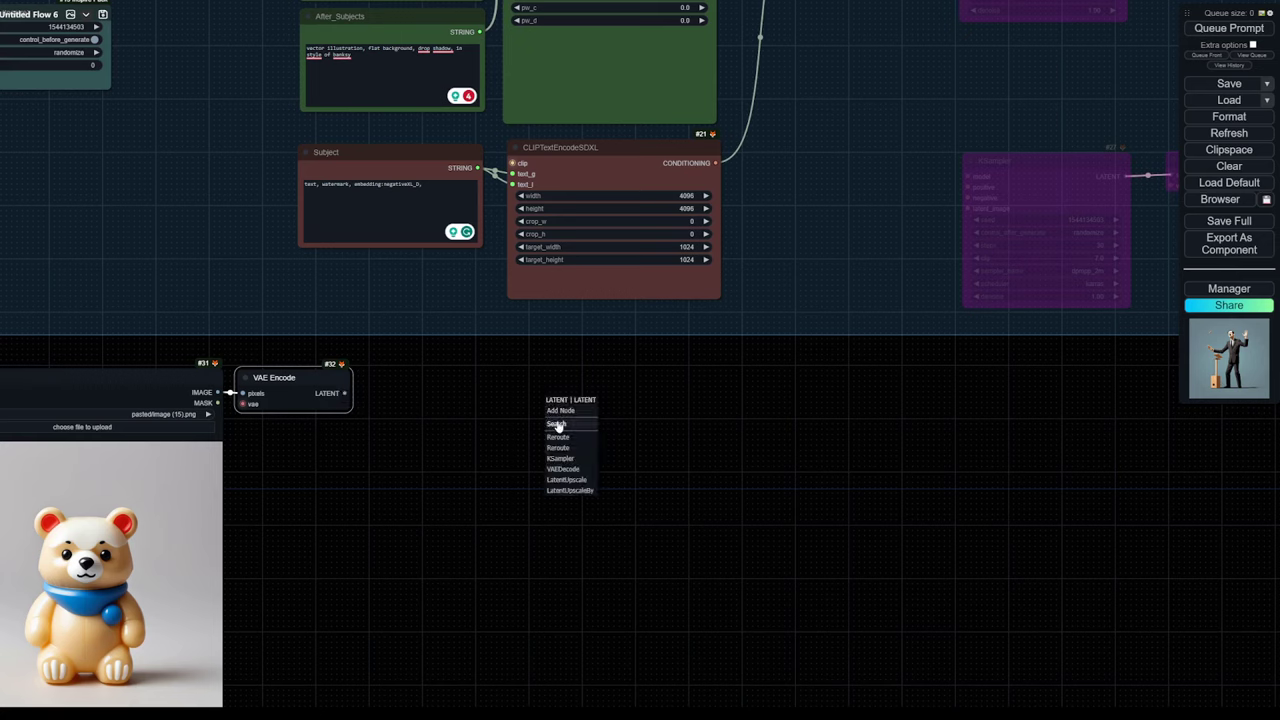
click(557, 426)
text(unsampl)
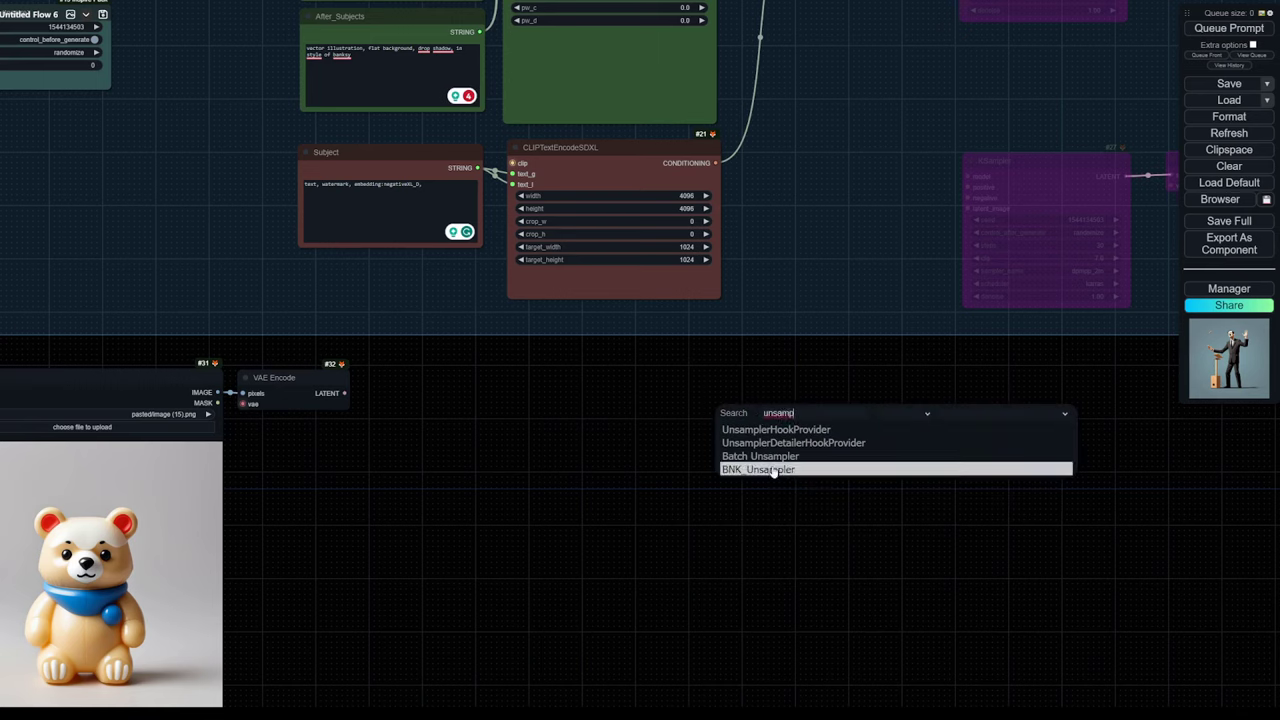
click(770, 469)
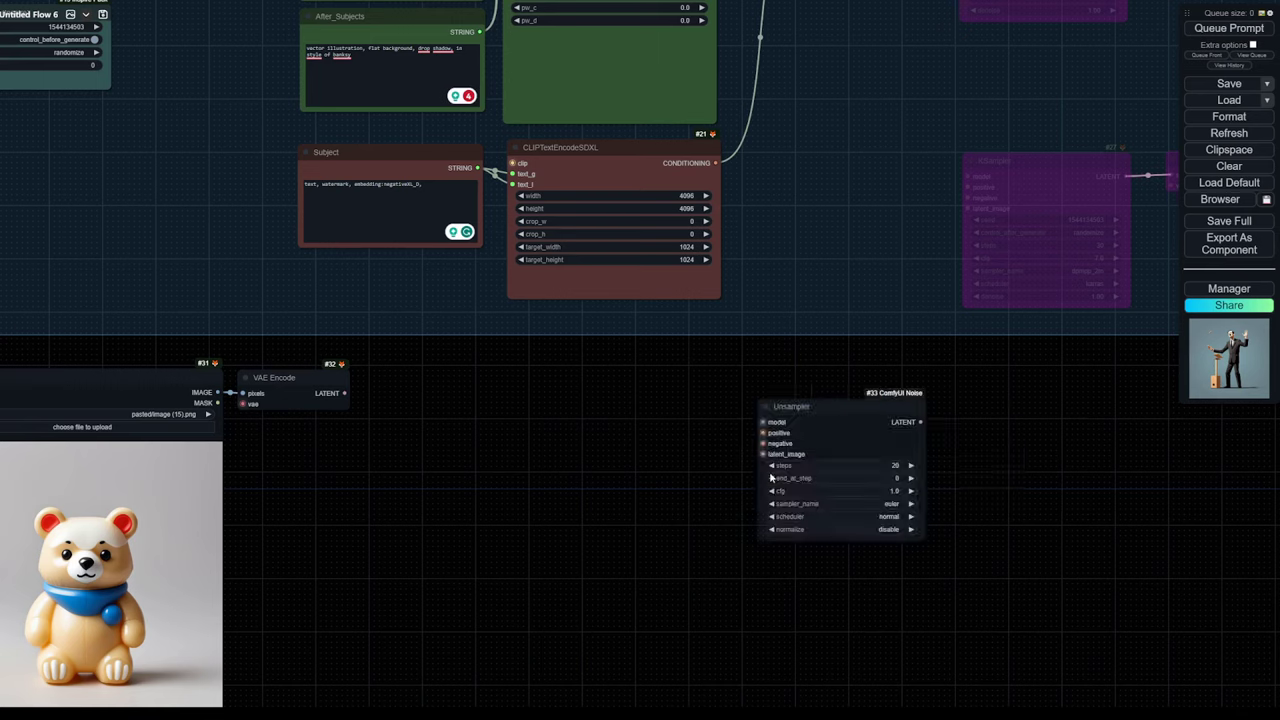
drag(793, 401, 617, 376)
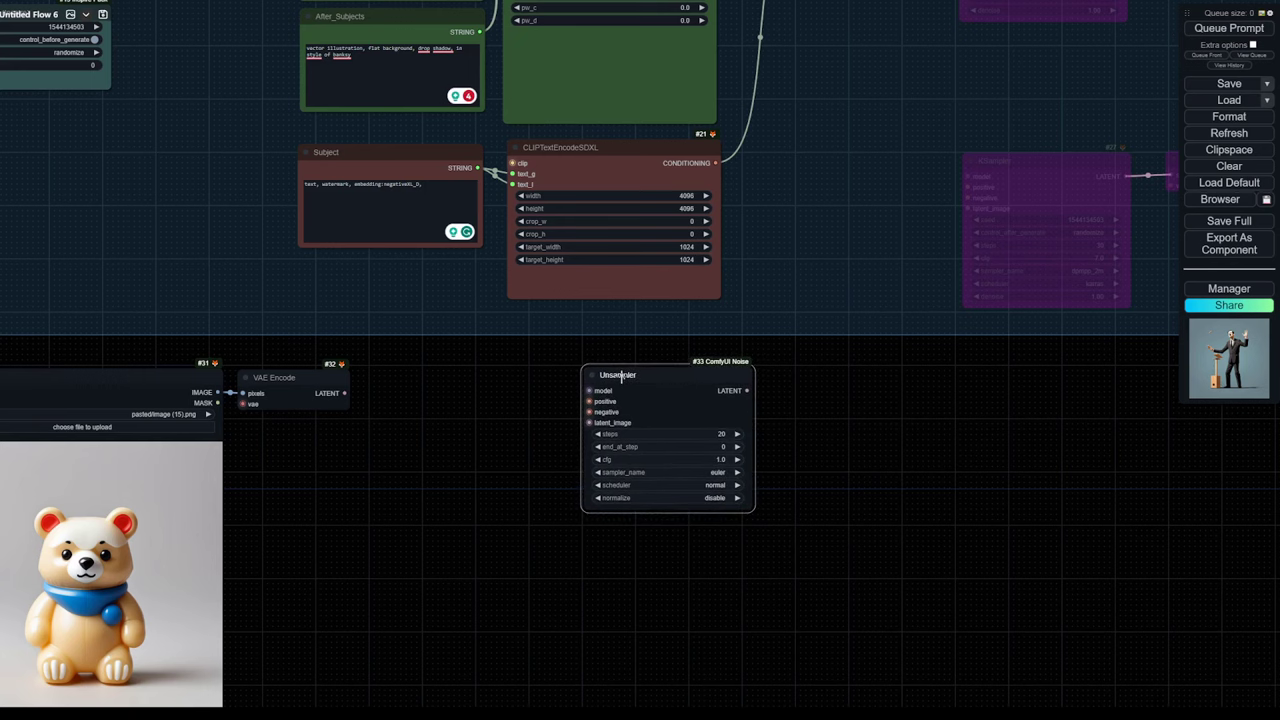
Connect VAE Encode's LATENT output to the Unsampler's latent_image input and move the Unsampler farther right
drag(752, 571, 857, 550)
drag(503, 595, 507, 577)
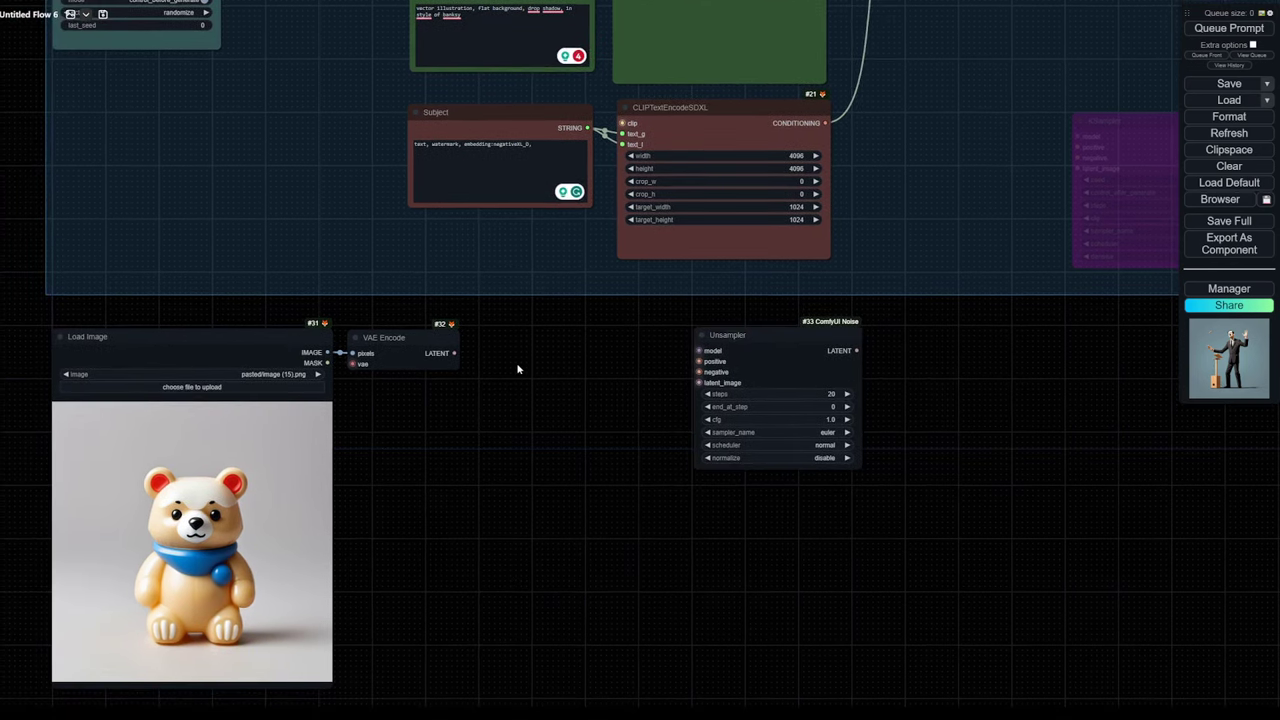
drag(516, 372, 691, 387)
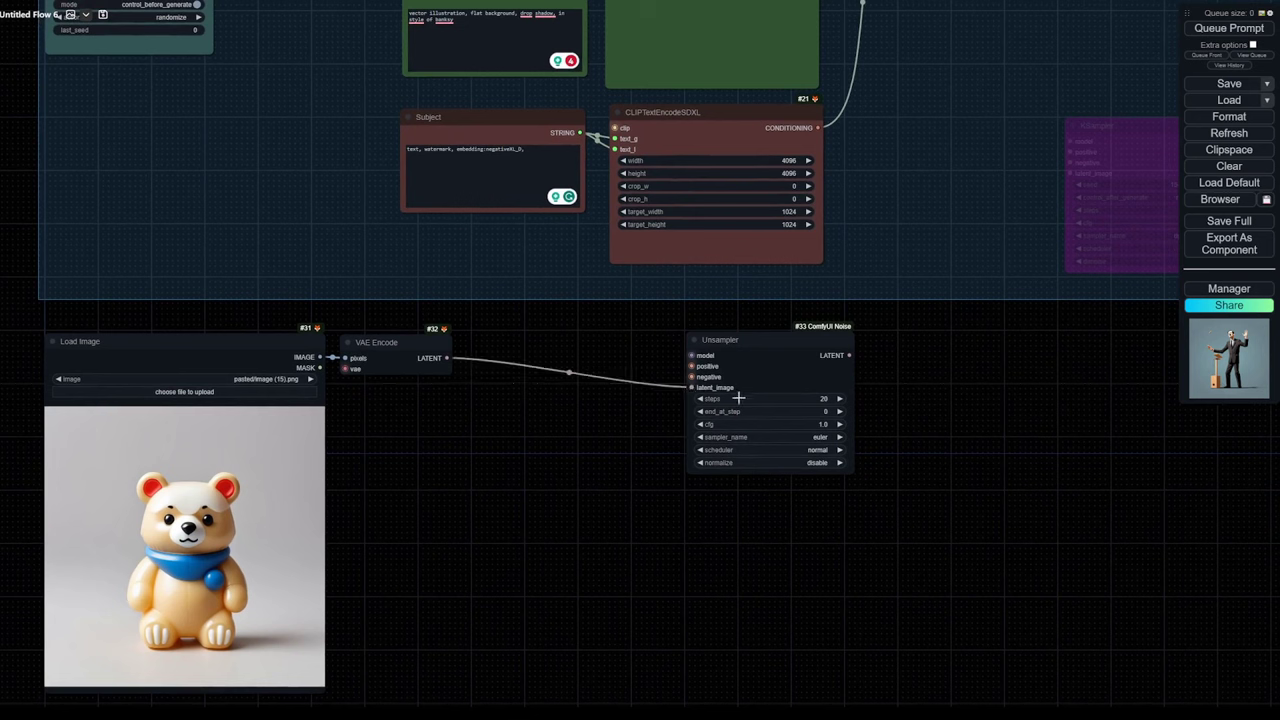
drag(752, 342, 837, 355)
drag(751, 373, 641, 362)
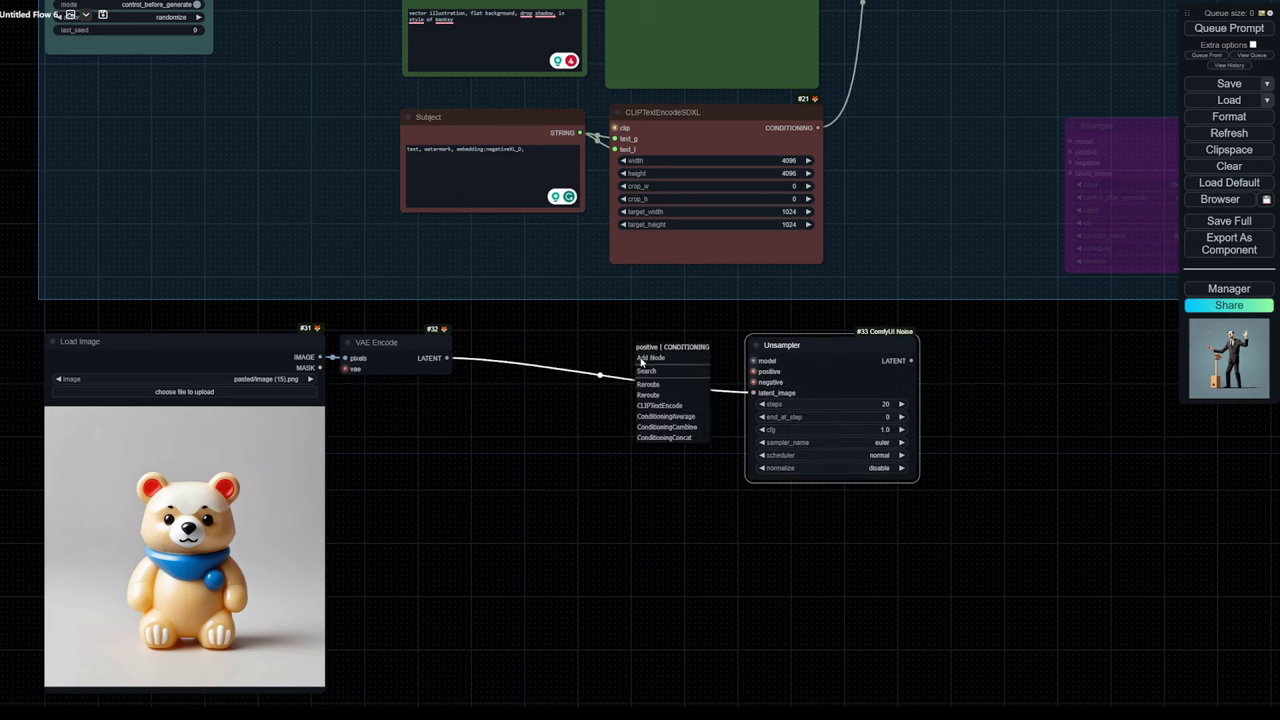
click(646, 369)
scroll(671, 326, down, 4)
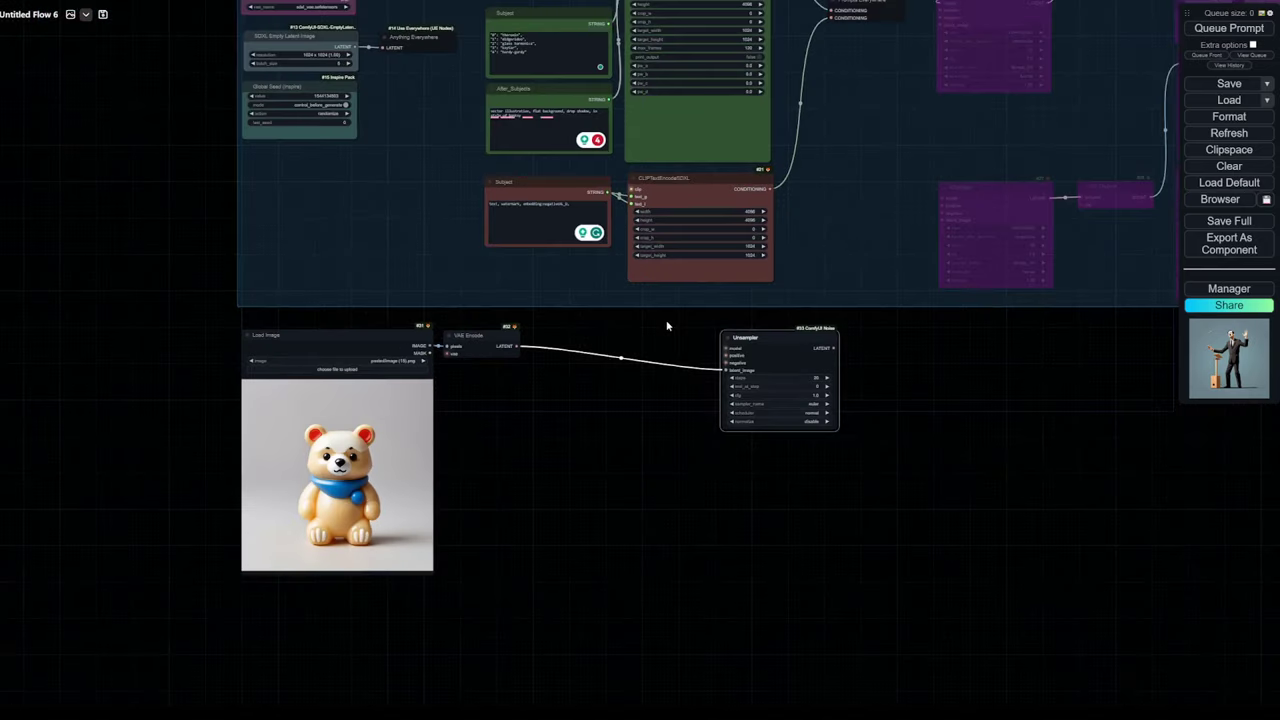
Duplicate the red CLIPTextEncodeSDXL node twice and stack the copies between VAE Encode and the Unsampler, shifting the Unsampler to make room
click(692, 180)
key(ctrl+c)
key(ctrl+v)
drag(694, 413, 630, 333)
key(ctrl+v)
drag(664, 481, 578, 459)
drag(794, 350, 843, 350)
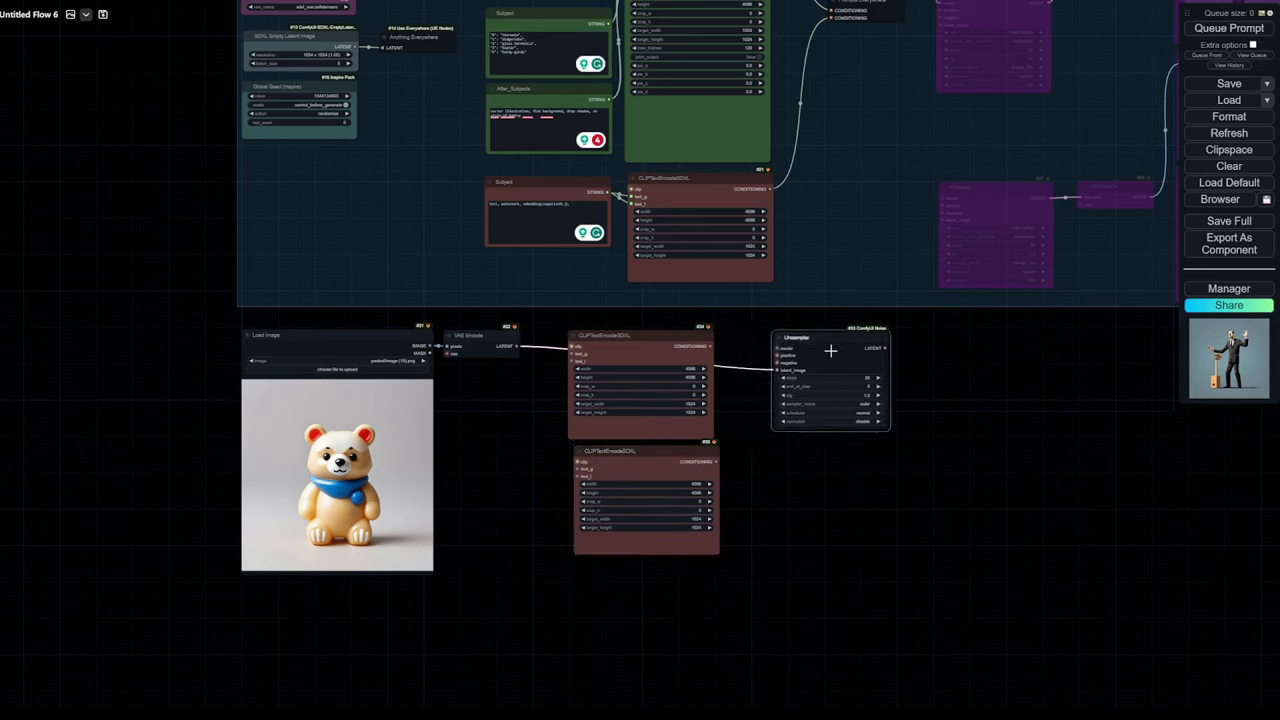
Connect the two copied encoders to the Unsampler's positive and negative inputs and move them close beside it
drag(708, 346, 779, 356)
drag(714, 461, 809, 419)
click(793, 477)
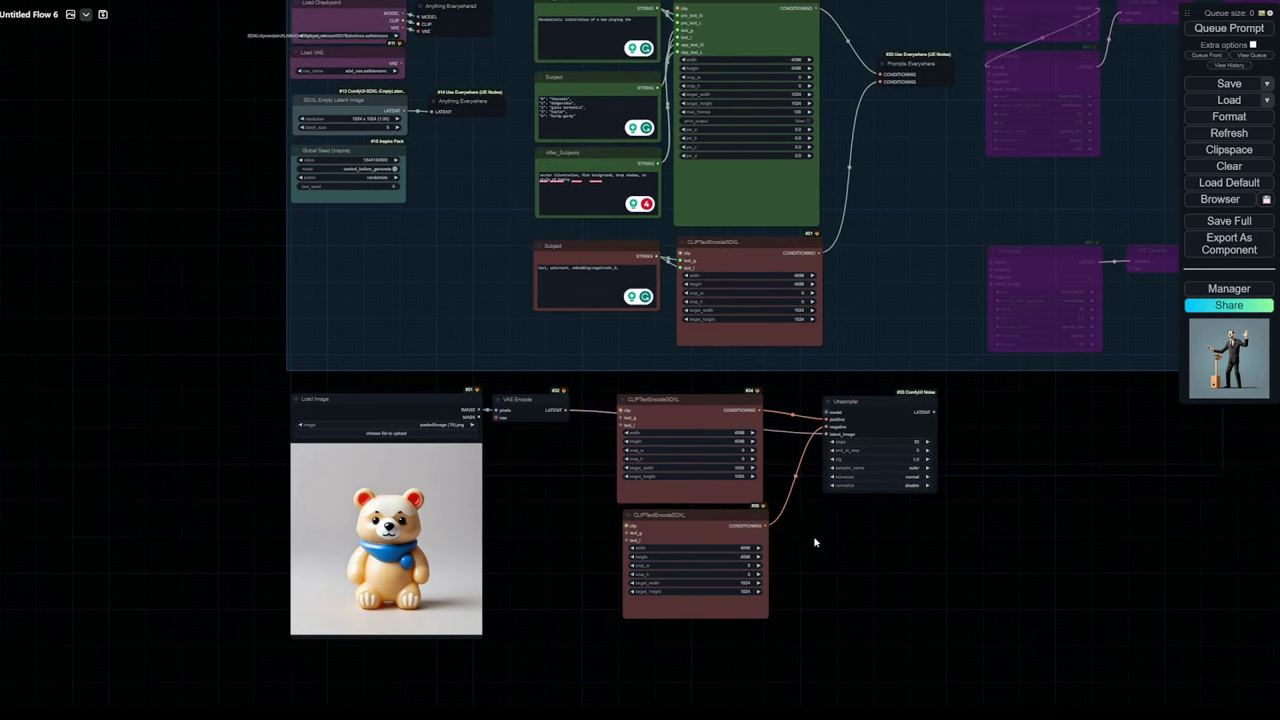
drag(737, 510, 771, 507)
drag(726, 393, 771, 391)
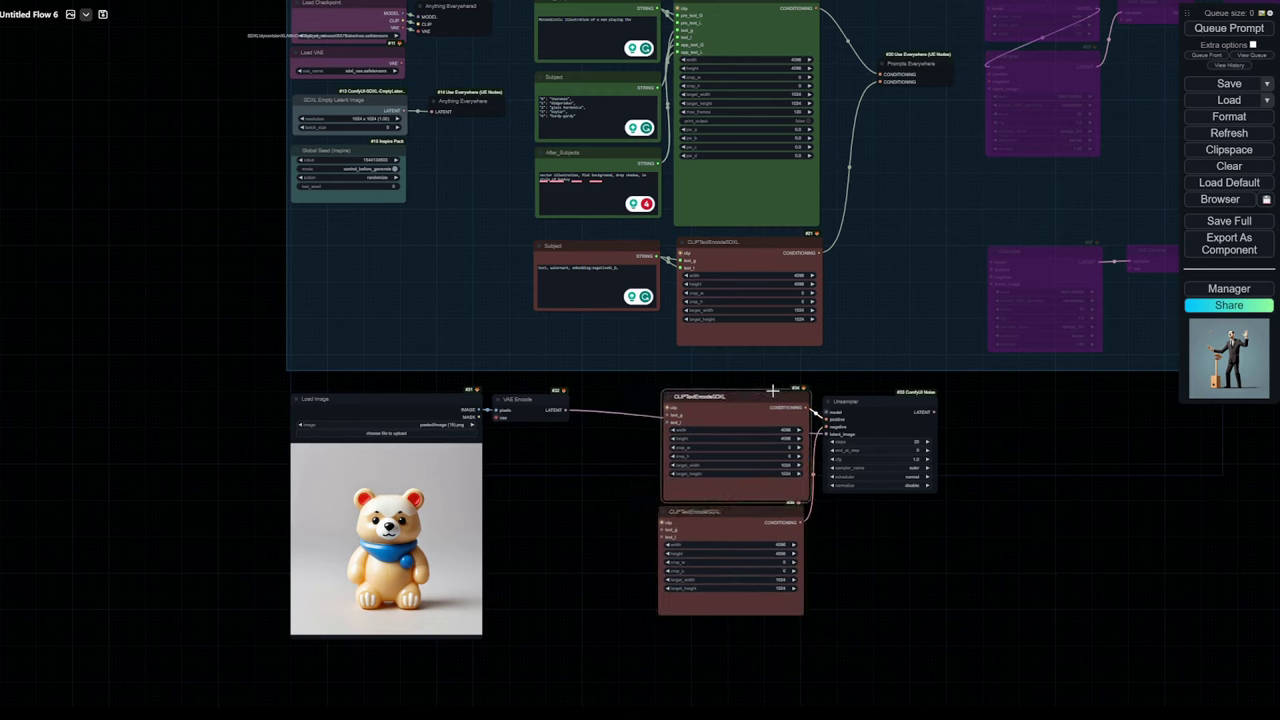
Colour the upper copied CLIPTextEncodeSDXL node green and align the lower red one beneath it
right_click(770, 395)
click(797, 447)
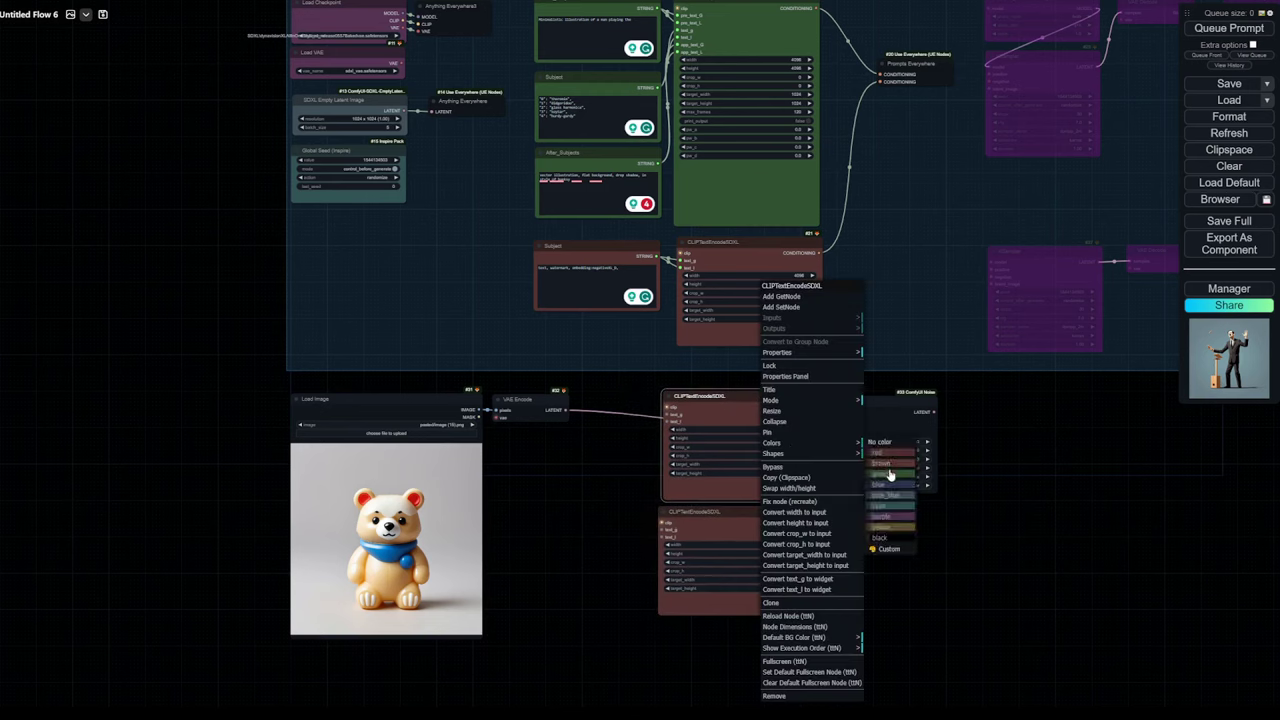
click(885, 478)
click(771, 507)
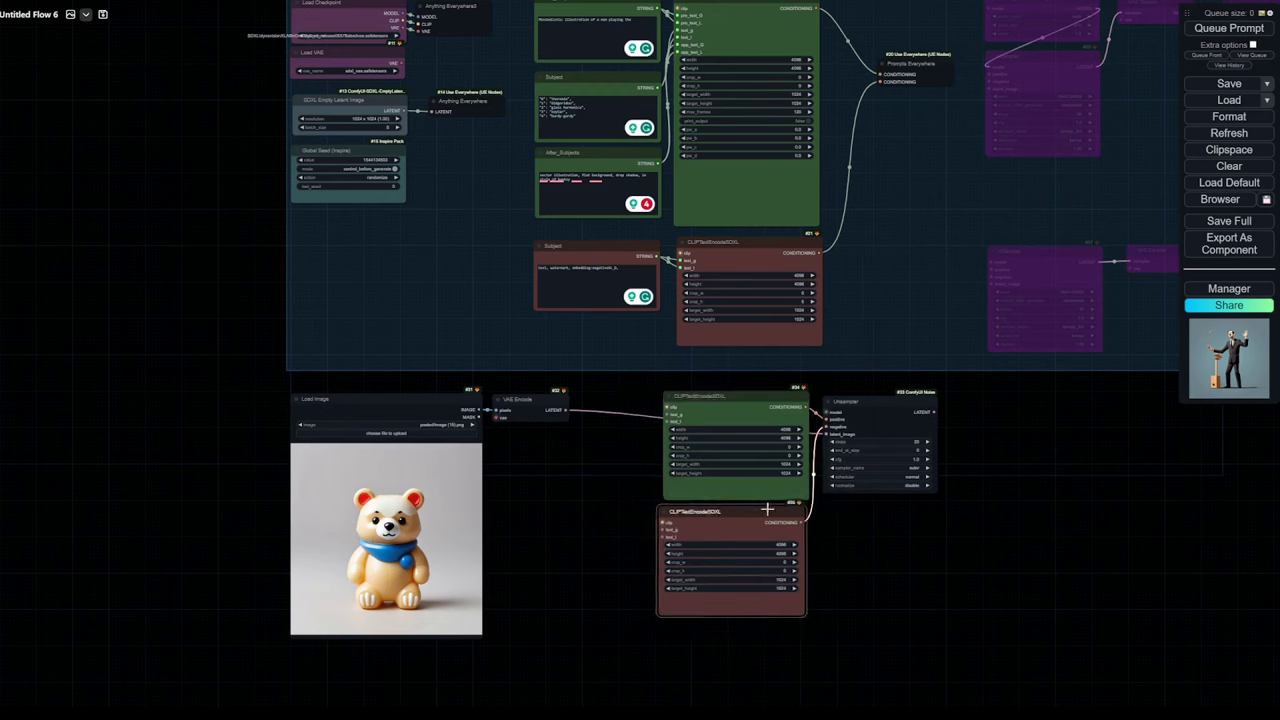
click(879, 549)
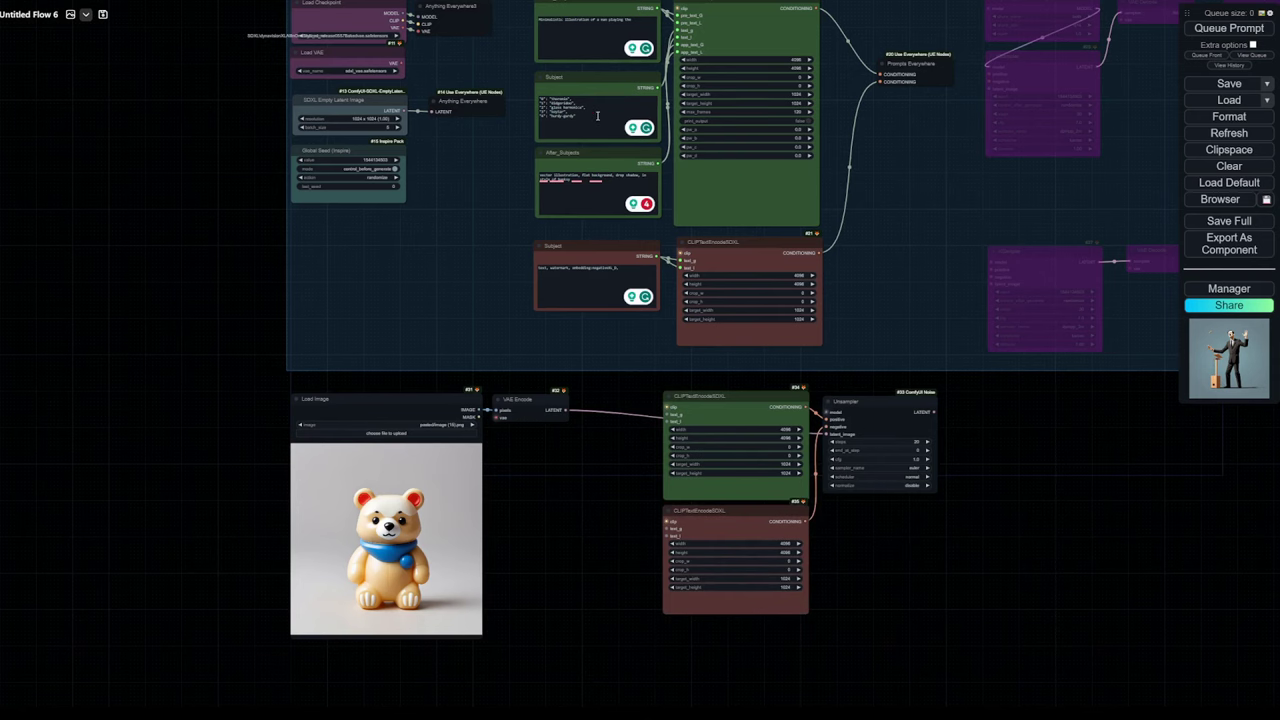
Duplicate the Pre_Subject text node below VAE Encode and connect it to the green encoder's text_g and text_l inputs
click(600, 10)
key(ctrl+c)
key(ctrl+v)
drag(621, 488, 553, 466)
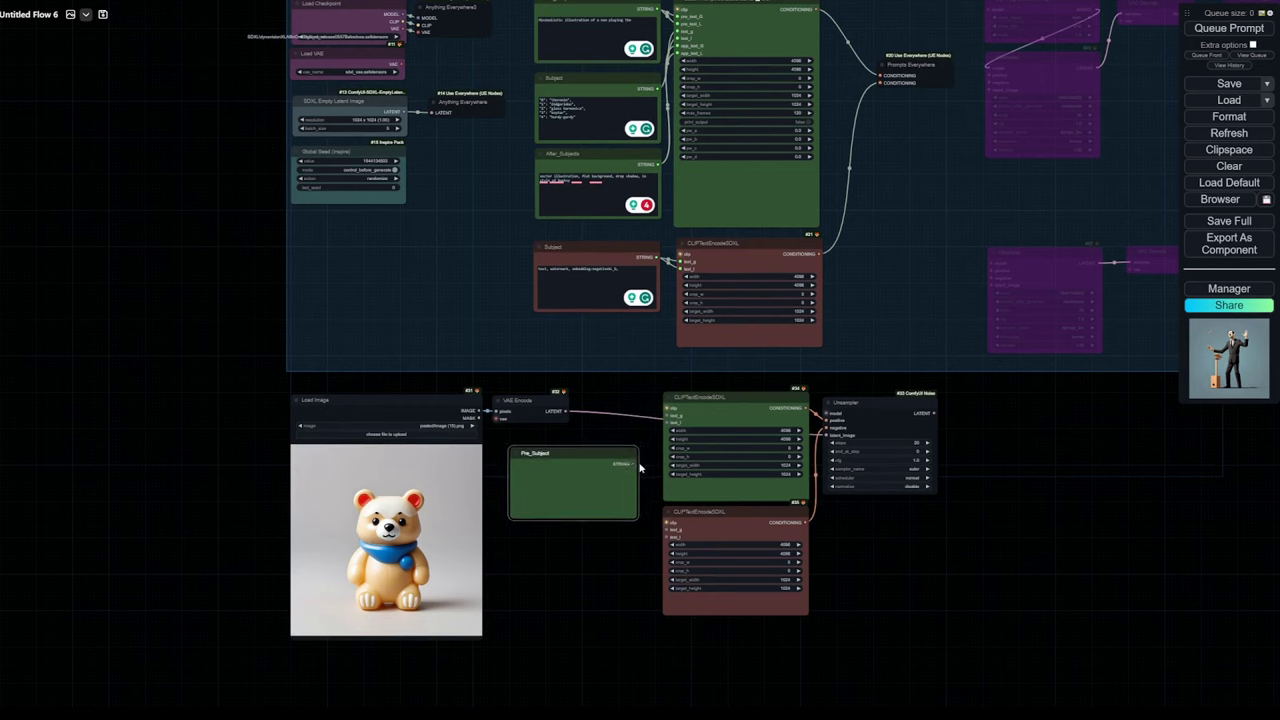
drag(632, 464, 666, 423)
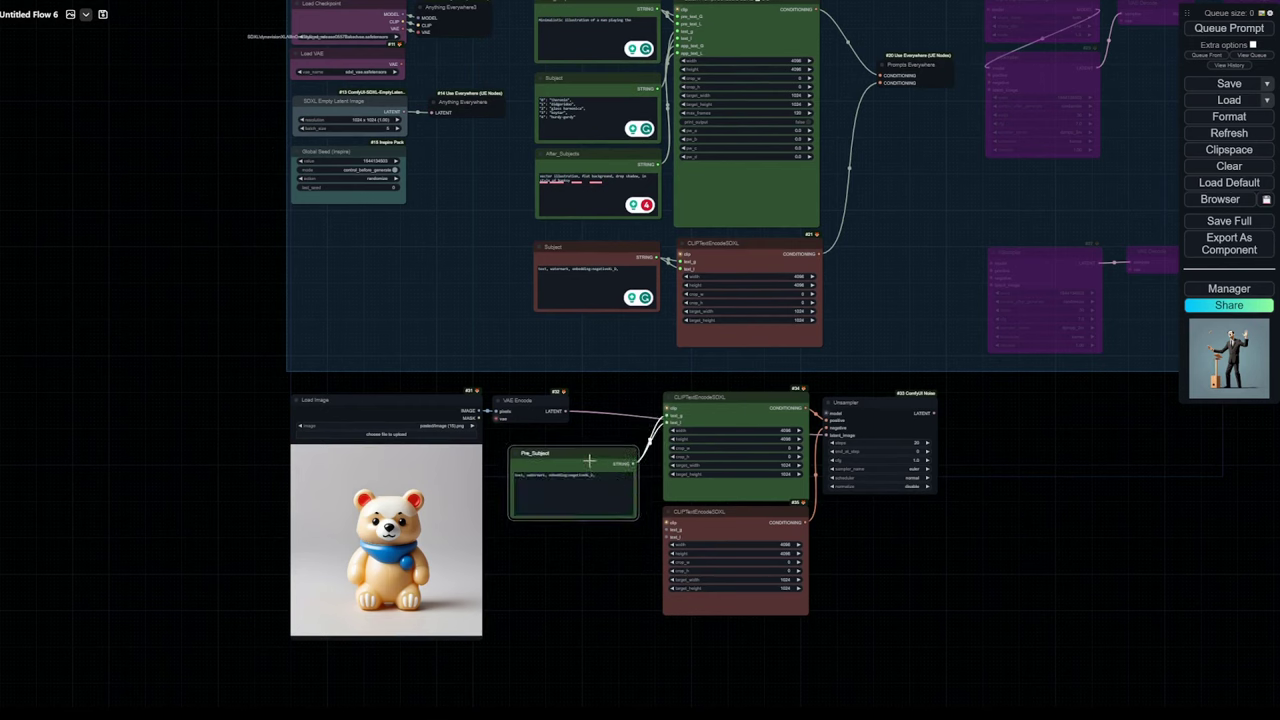
Duplicate the red Subject text node under the Pre_Subject copy and connect it to the red encoder's text_g and text_l inputs
click(605, 259)
key(ctrl+v)
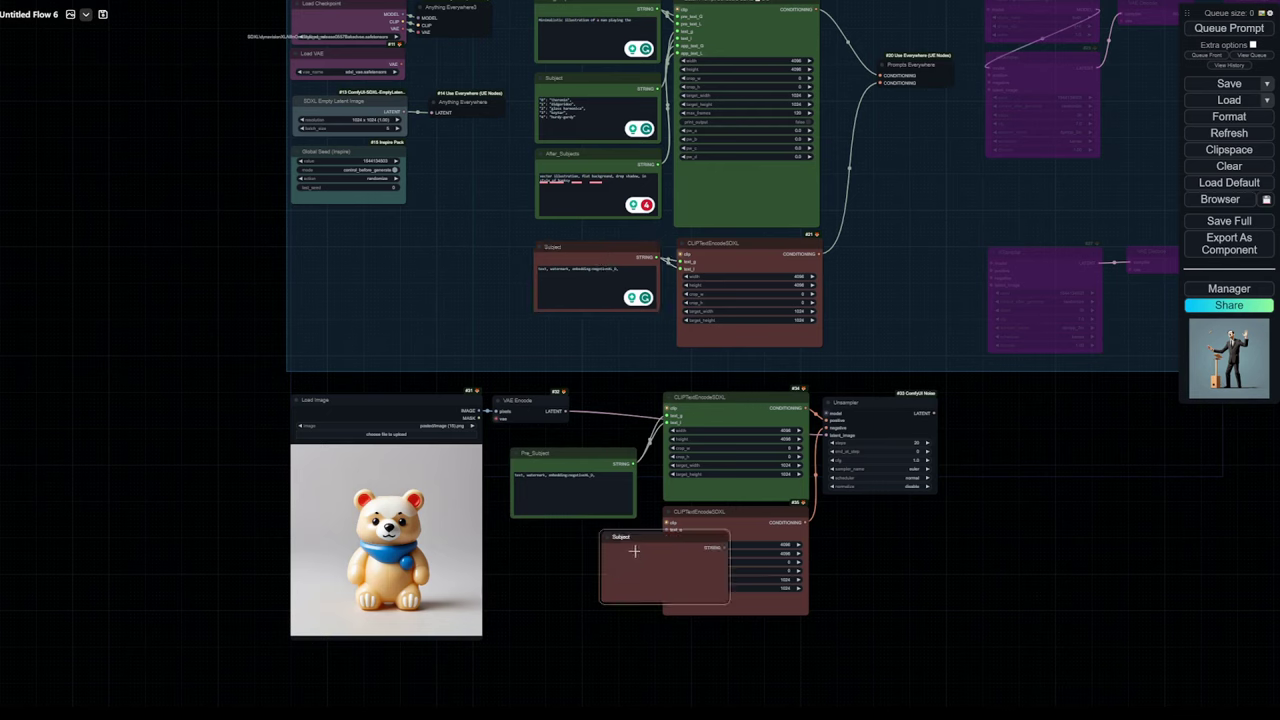
drag(610, 536, 528, 542)
drag(641, 550, 616, 538)
click(613, 451)
drag(613, 451, 619, 444)
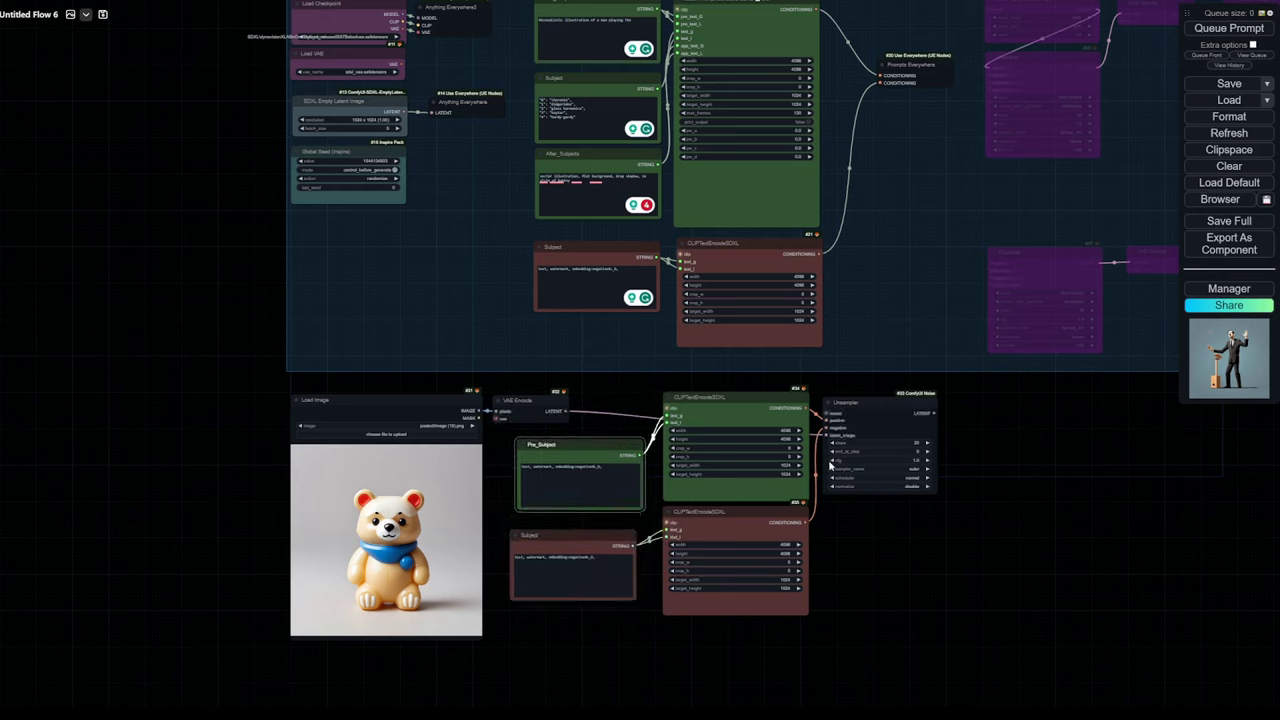
Shift the copied text nodes, encoders and Unsampler farther right and align the Pre_Subject copy with the green encoder's upper edge
drag(588, 388, 892, 636)
drag(759, 408, 848, 404)
click(655, 451)
drag(655, 451, 645, 401)
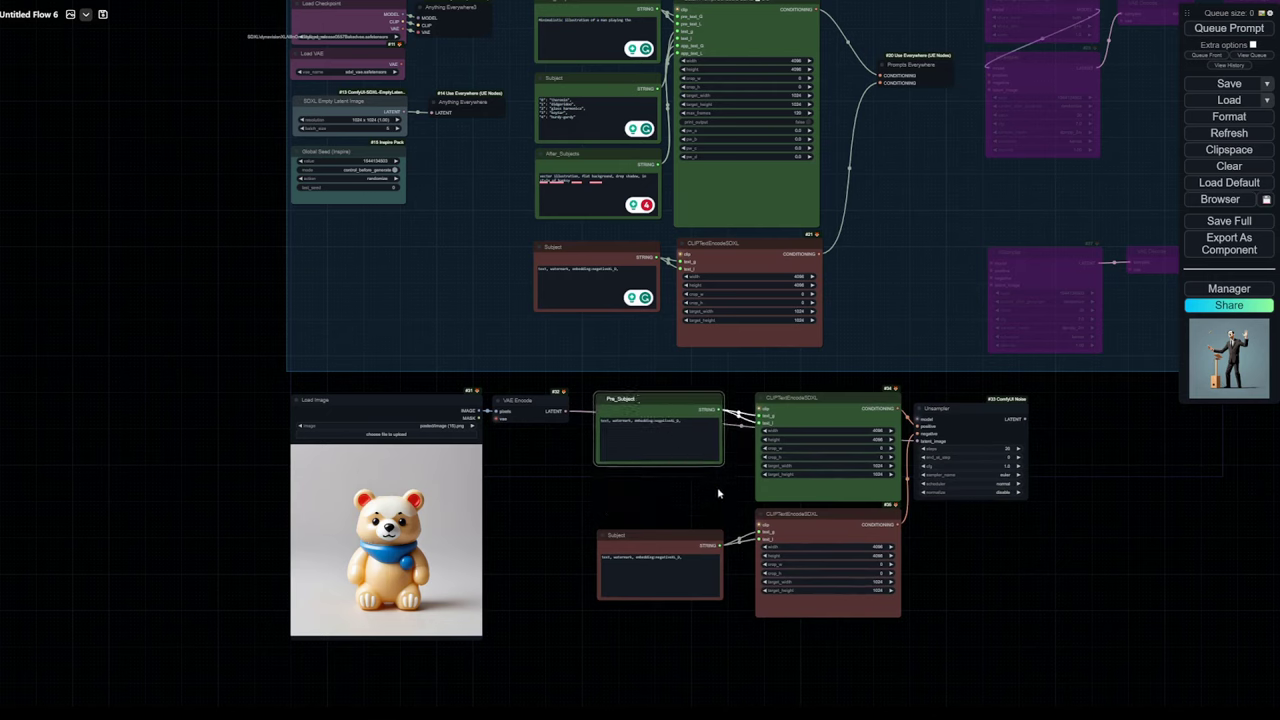
Enlarge the Pre_Subject and Subject copies to match the encoder heights, moving Subject up directly beneath Pre_Subject
drag(723, 463, 703, 516)
click(706, 535)
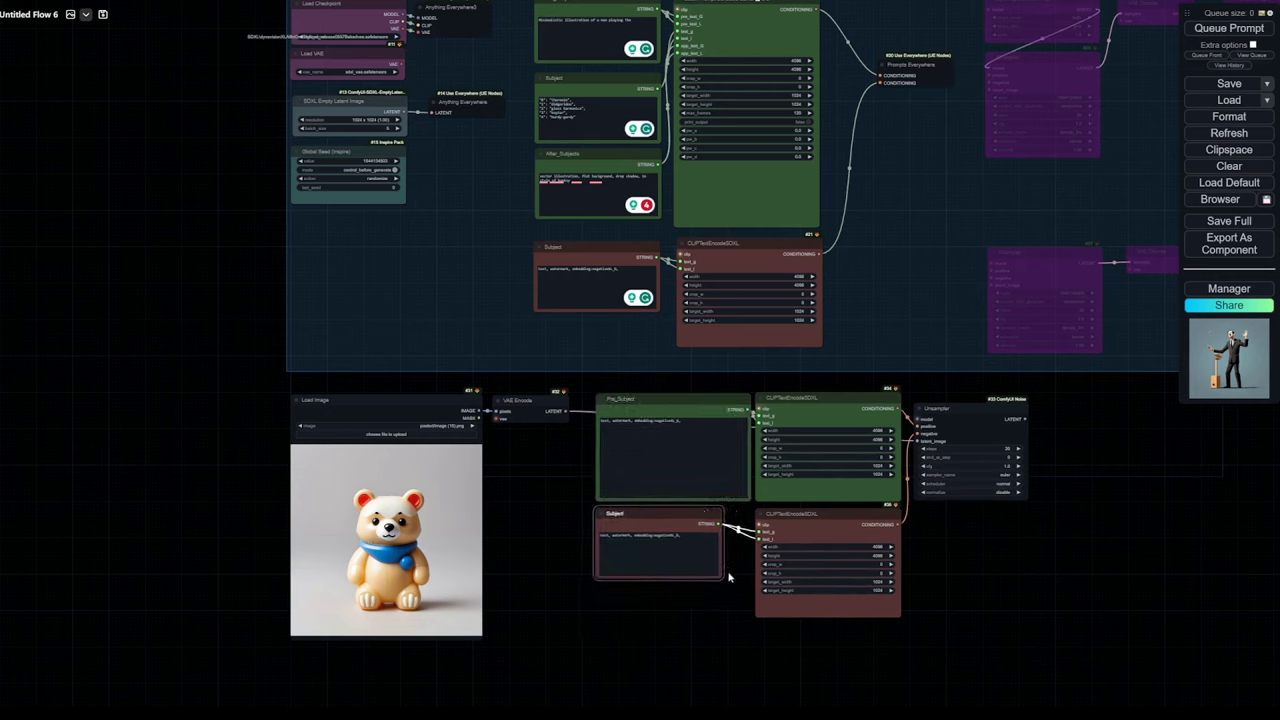
drag(725, 578, 752, 616)
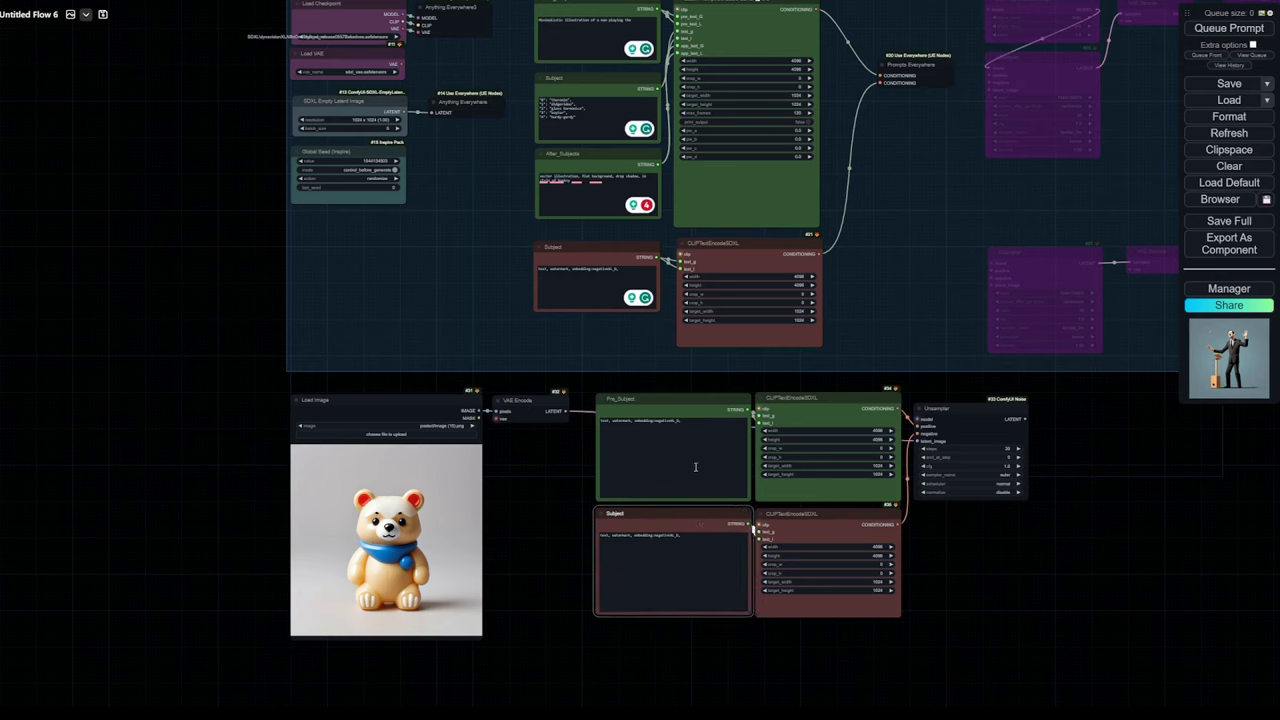
Rename the green Pre_Subject copy as Positive
right_click(681, 413)
click(710, 470)
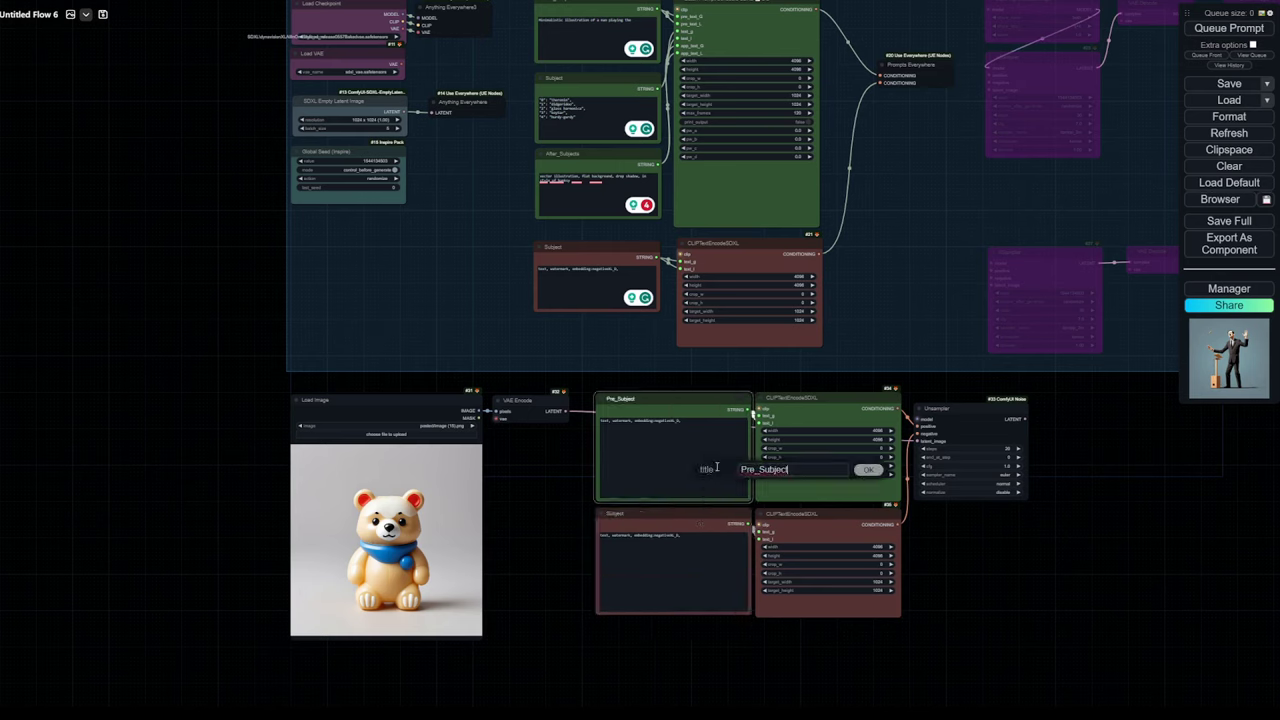
key(ctrl+a)
text(Positive)
key(Return)
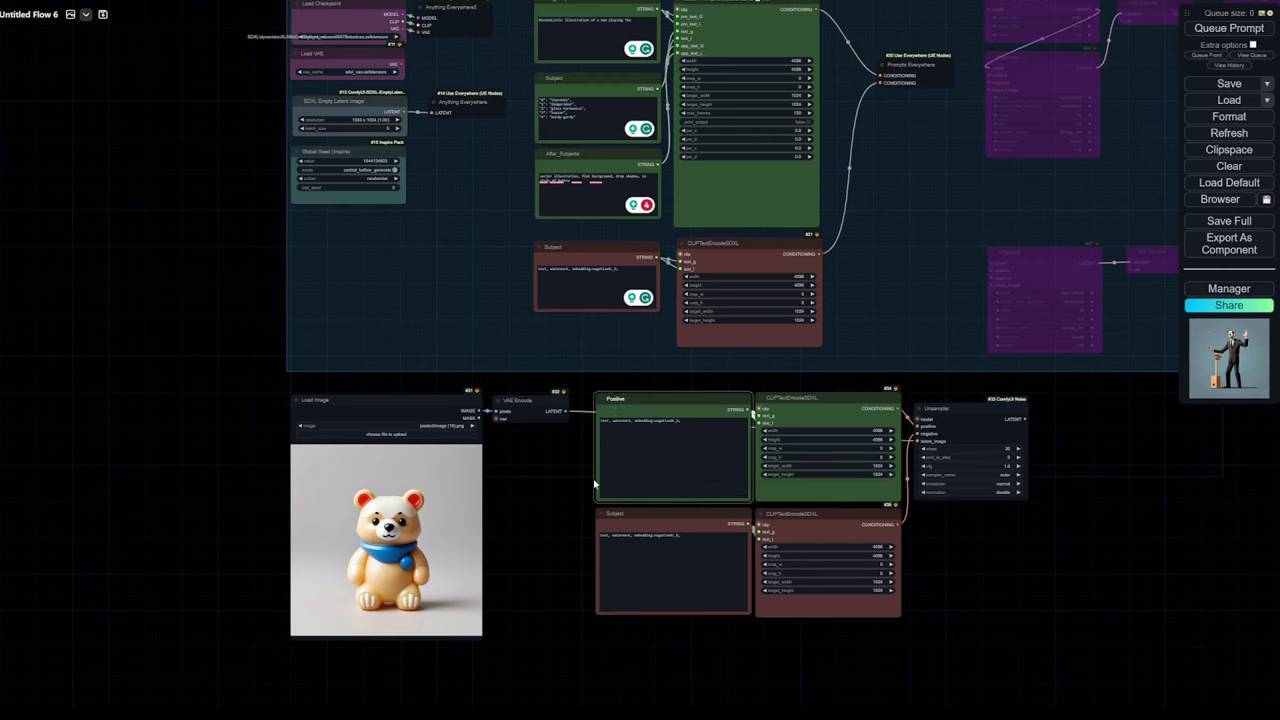
Rename the red Subject text node of the reference-image prompts as Negative
right_click(627, 518)
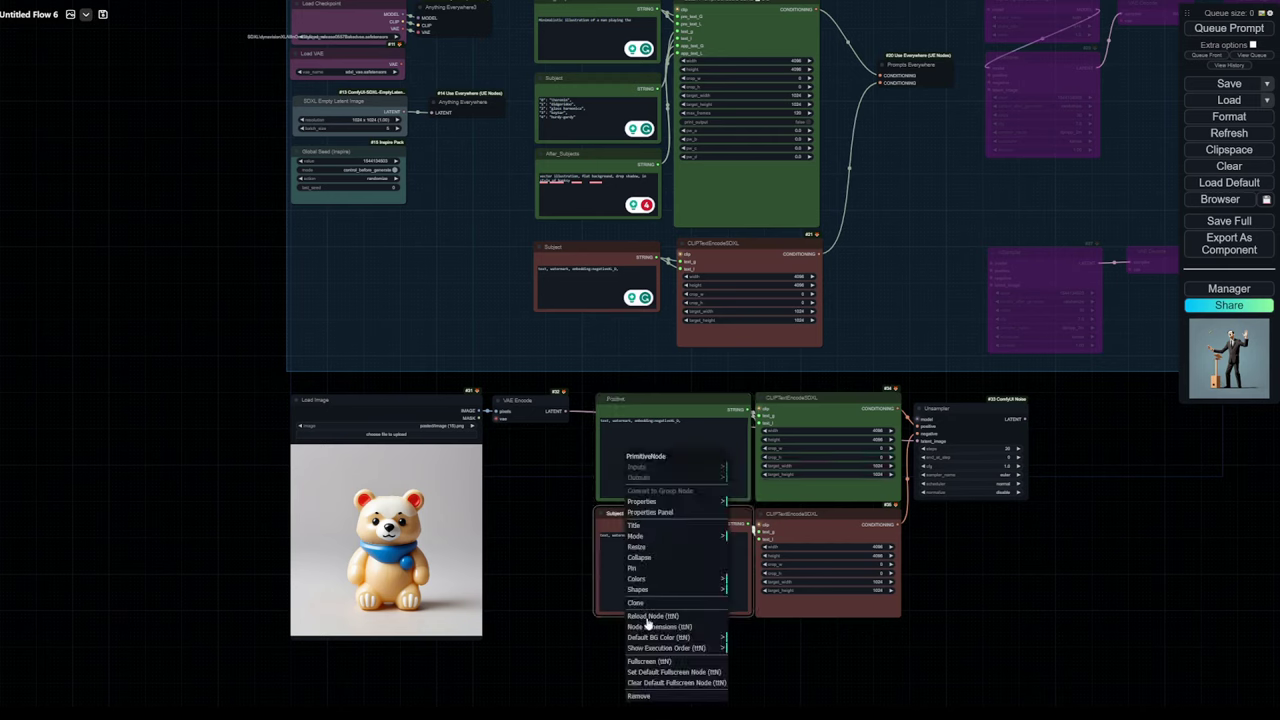
click(645, 525)
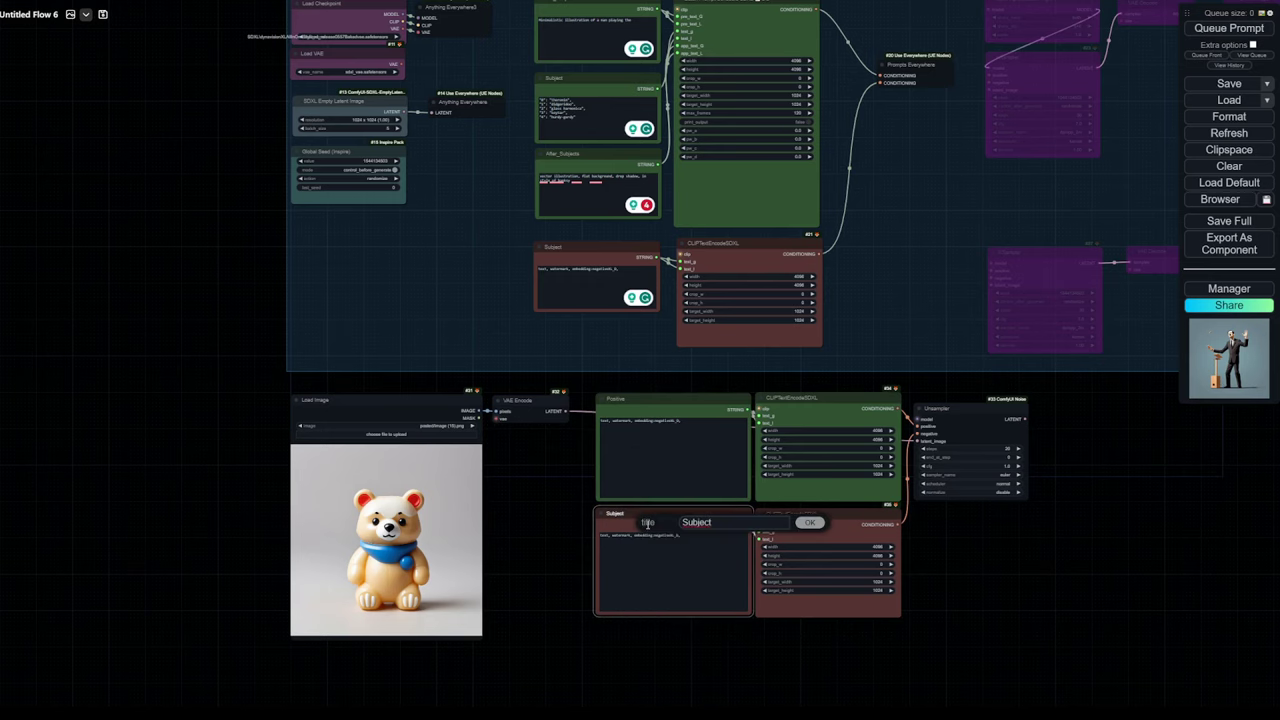
text(Negative)
key(Return)
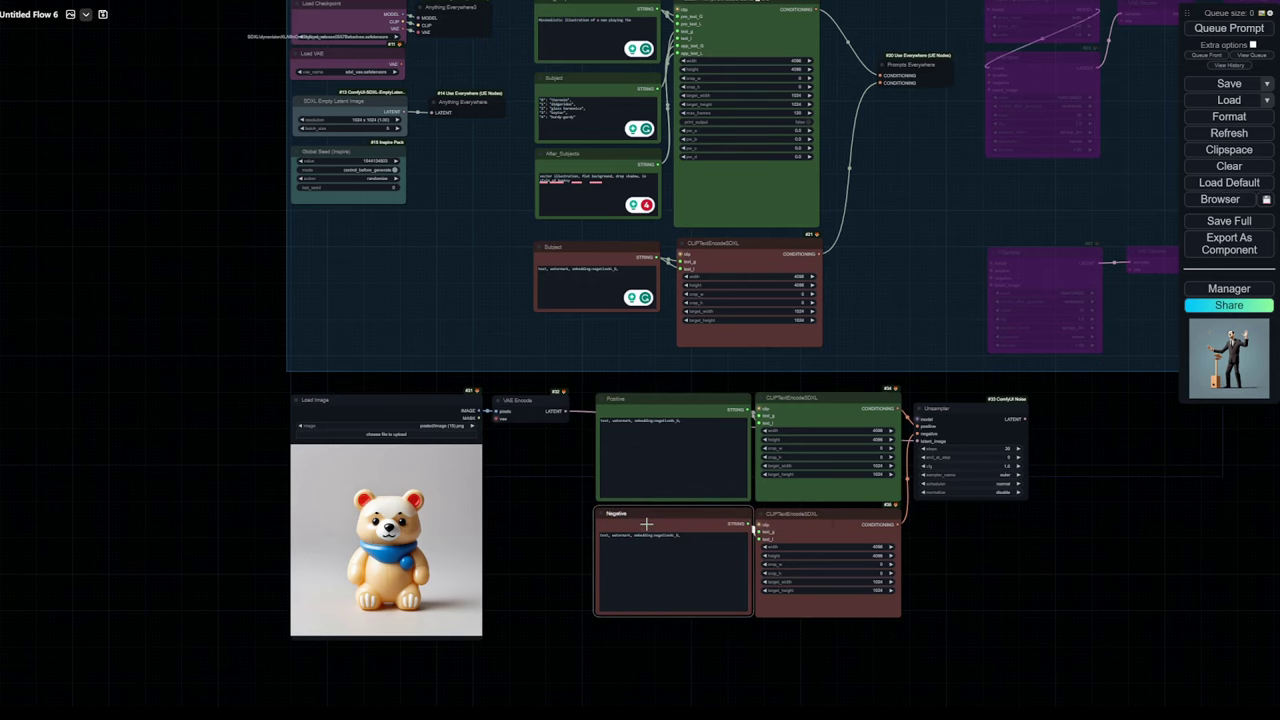
Colour the Unsampler node cyan
drag(955, 559, 737, 560)
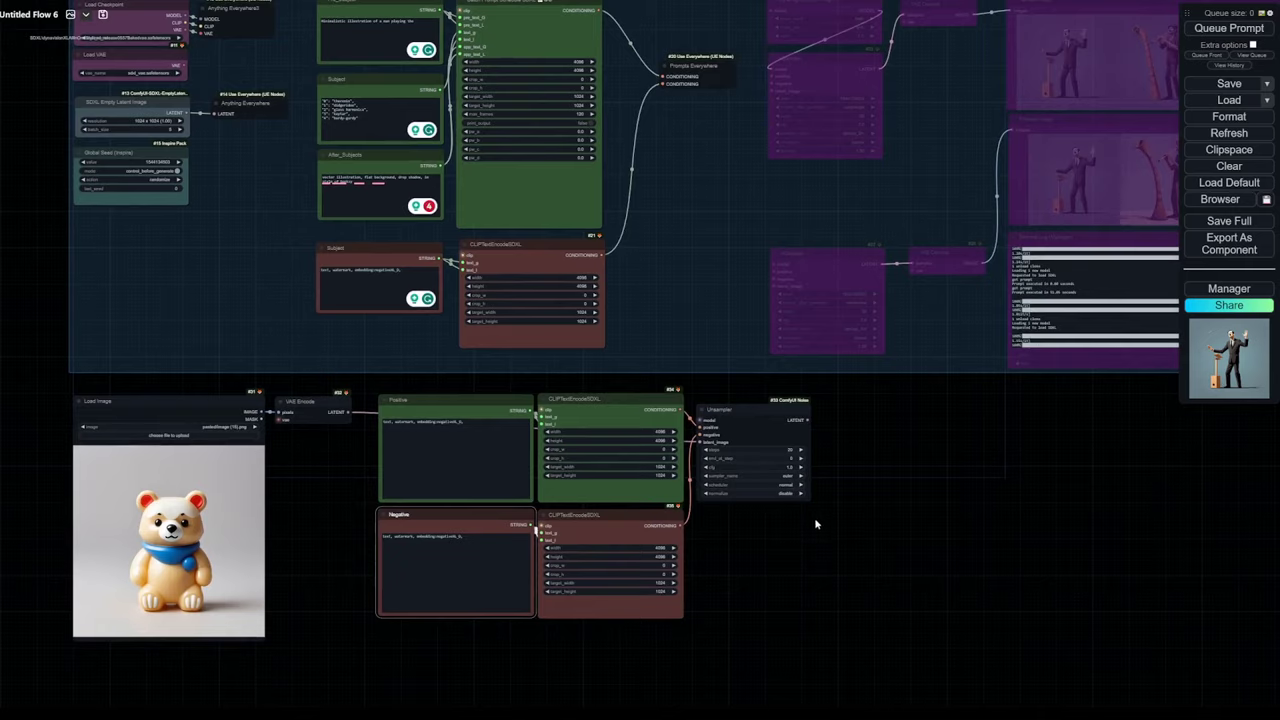
scroll(814, 517, up, 1)
drag(826, 537, 668, 540)
click(607, 410)
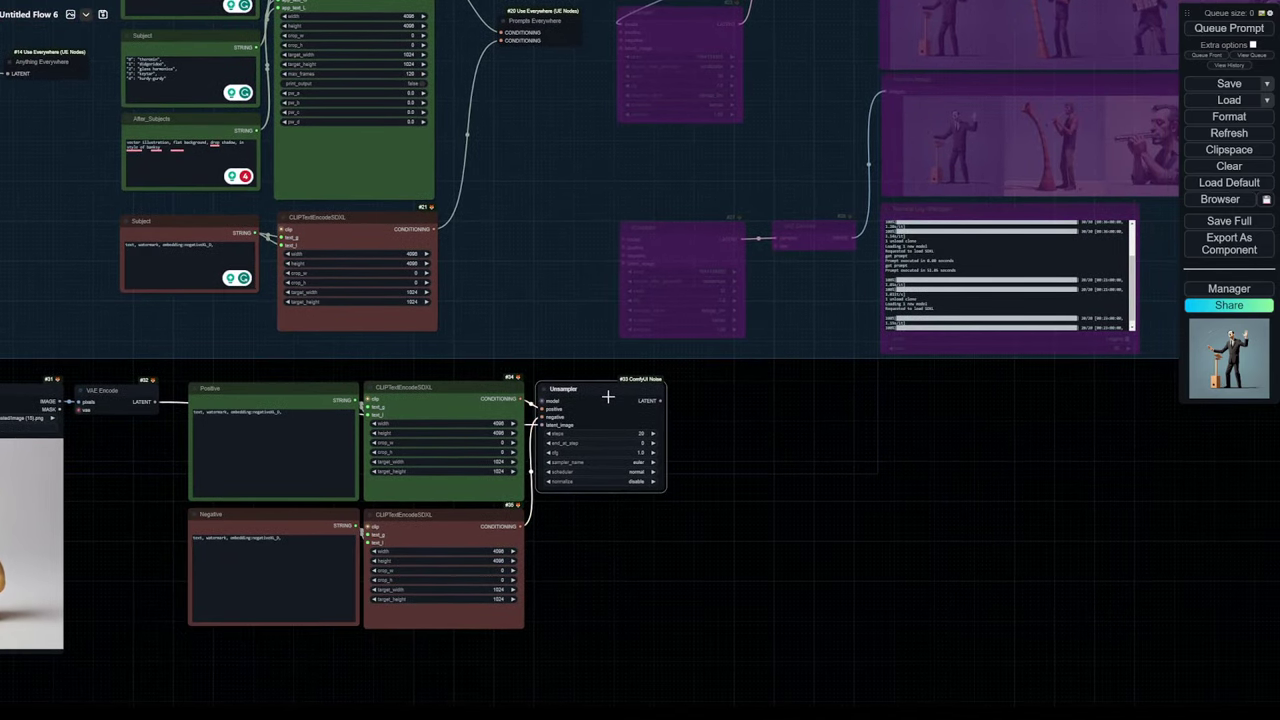
right_click(614, 395)
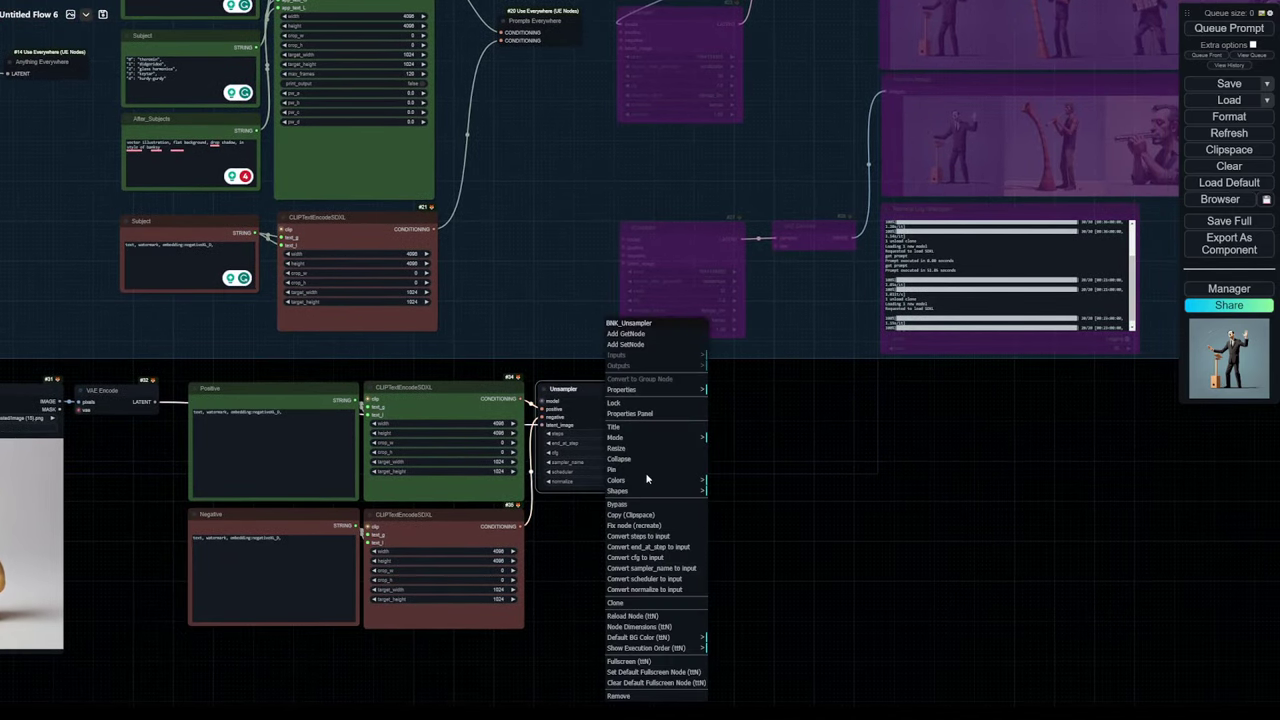
click(655, 484)
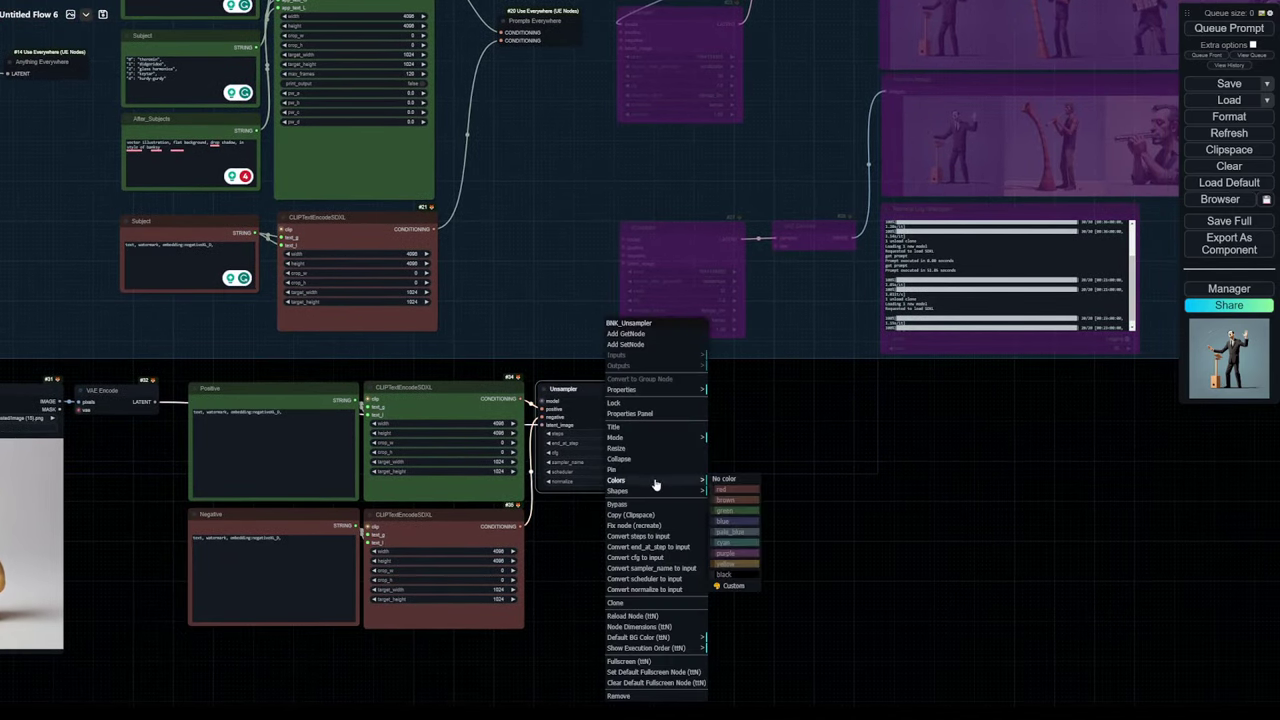
click(735, 543)
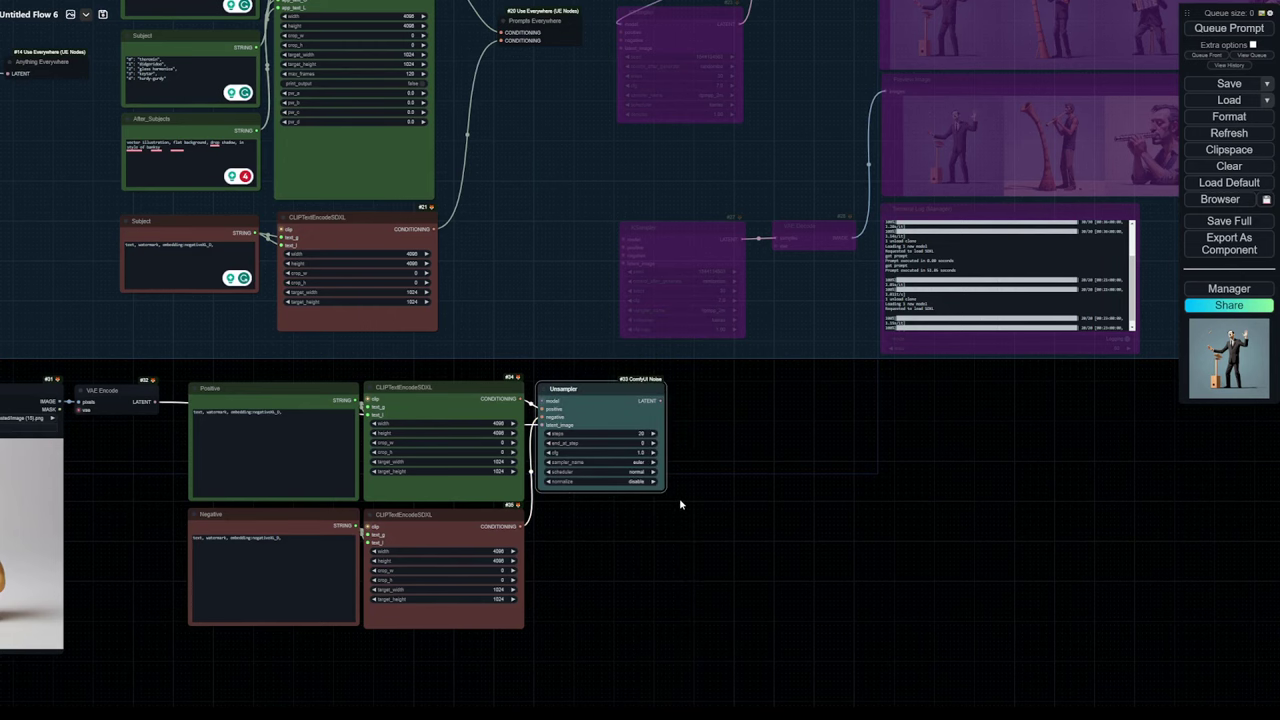
Set the Unsampler's cfg to 1.5 and shift the node slightly closer to the text encoders
scroll(717, 470, up, 3)
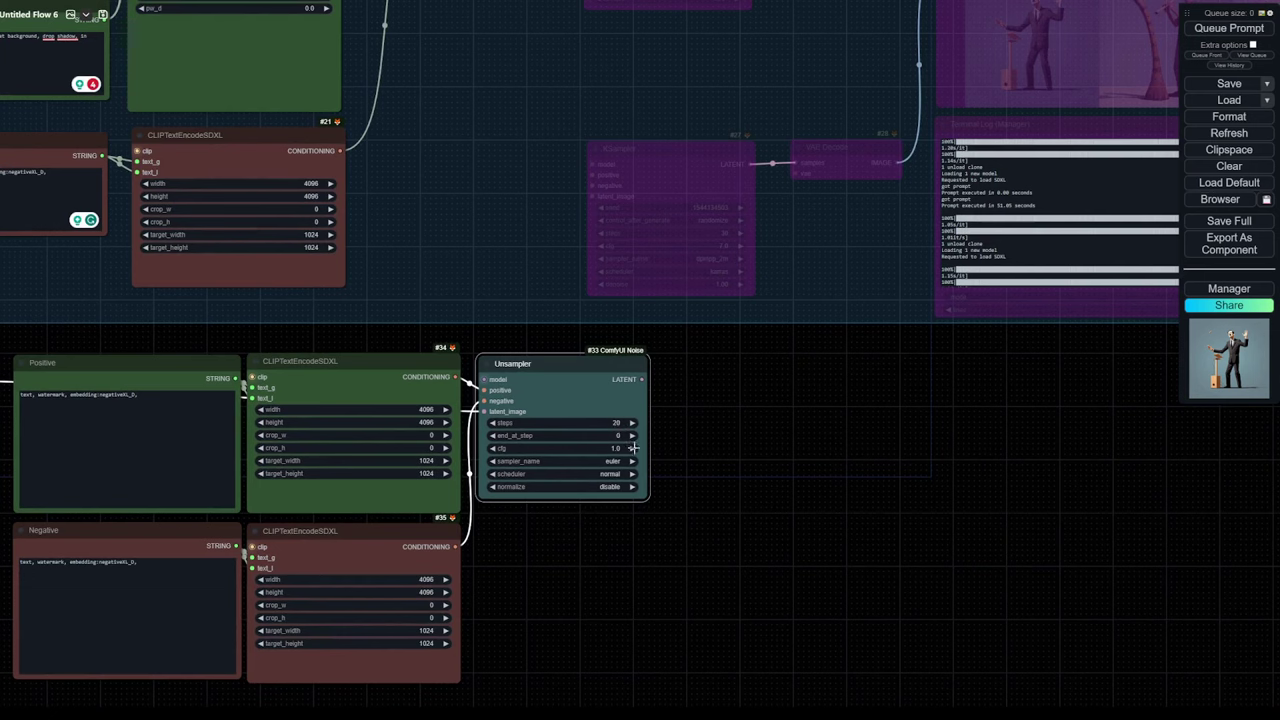
click(677, 467)
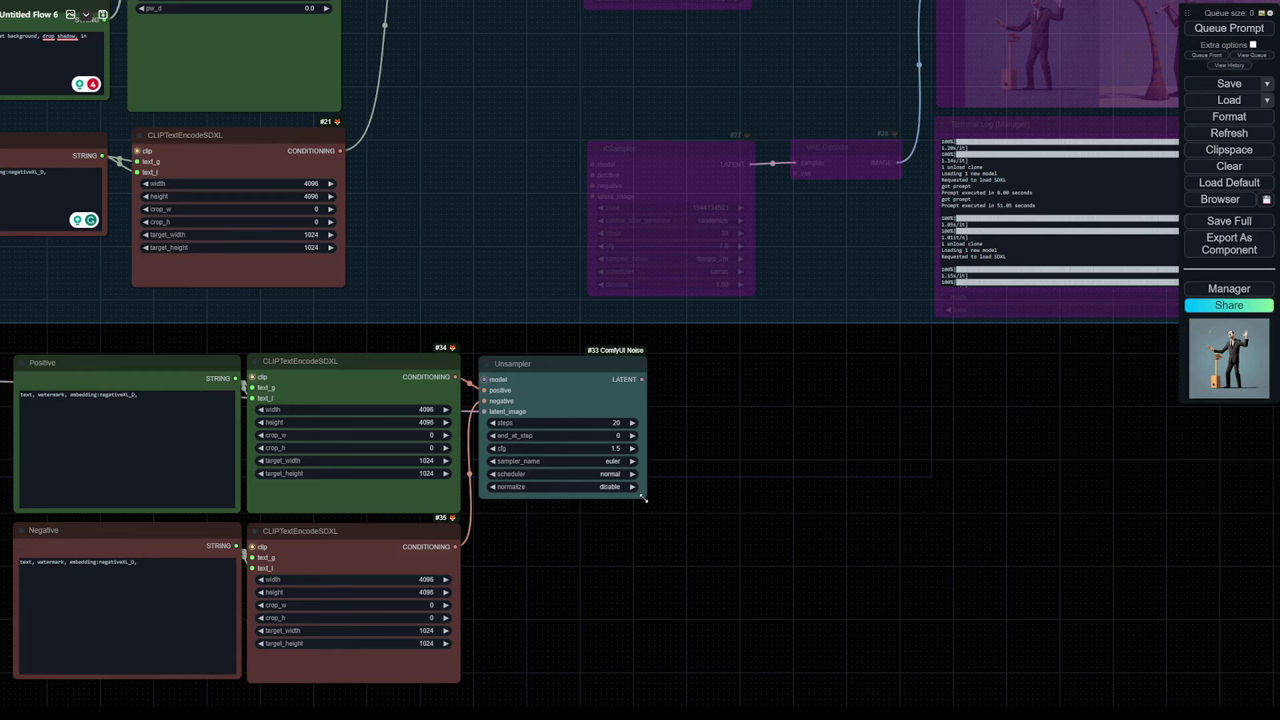
drag(556, 376, 548, 369)
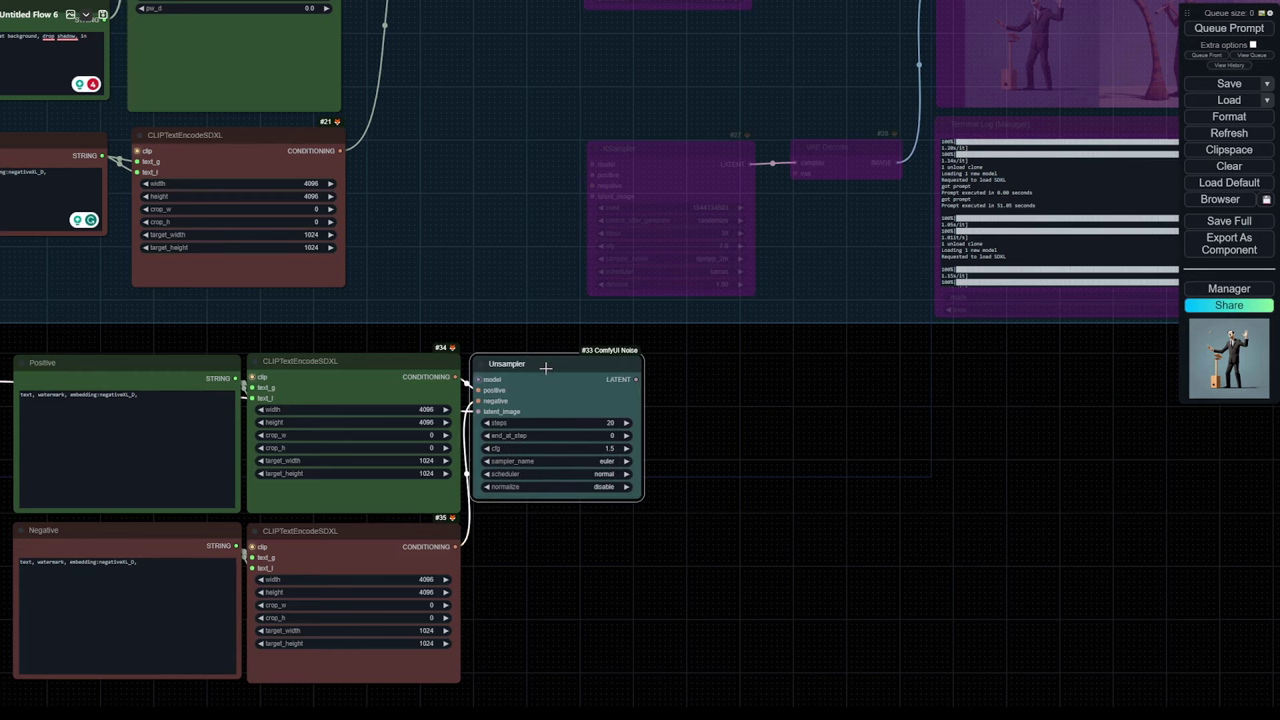
click(708, 509)
scroll(711, 512, down, 3)
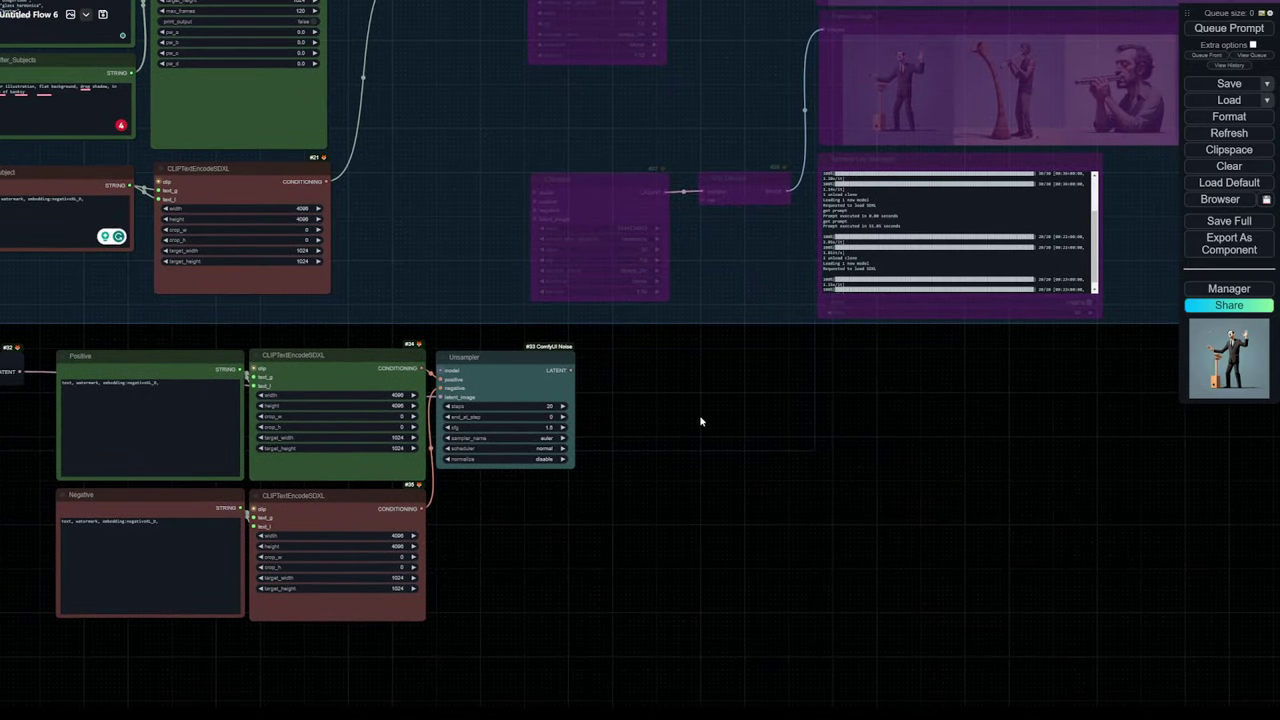
Add a StyleAligned Reference Sampler node and place it right of the Unsampler, level with its title
scroll(700, 421, down, 2)
drag(700, 421, 826, 428)
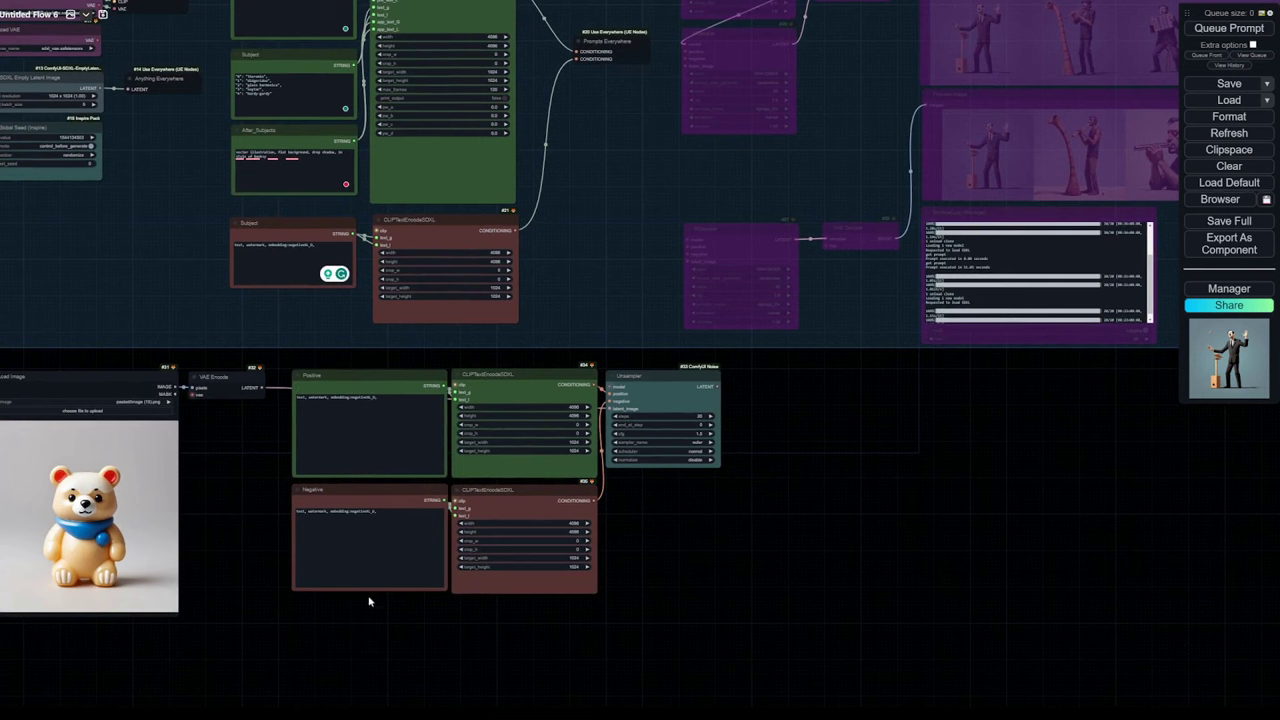
drag(866, 390, 786, 451)
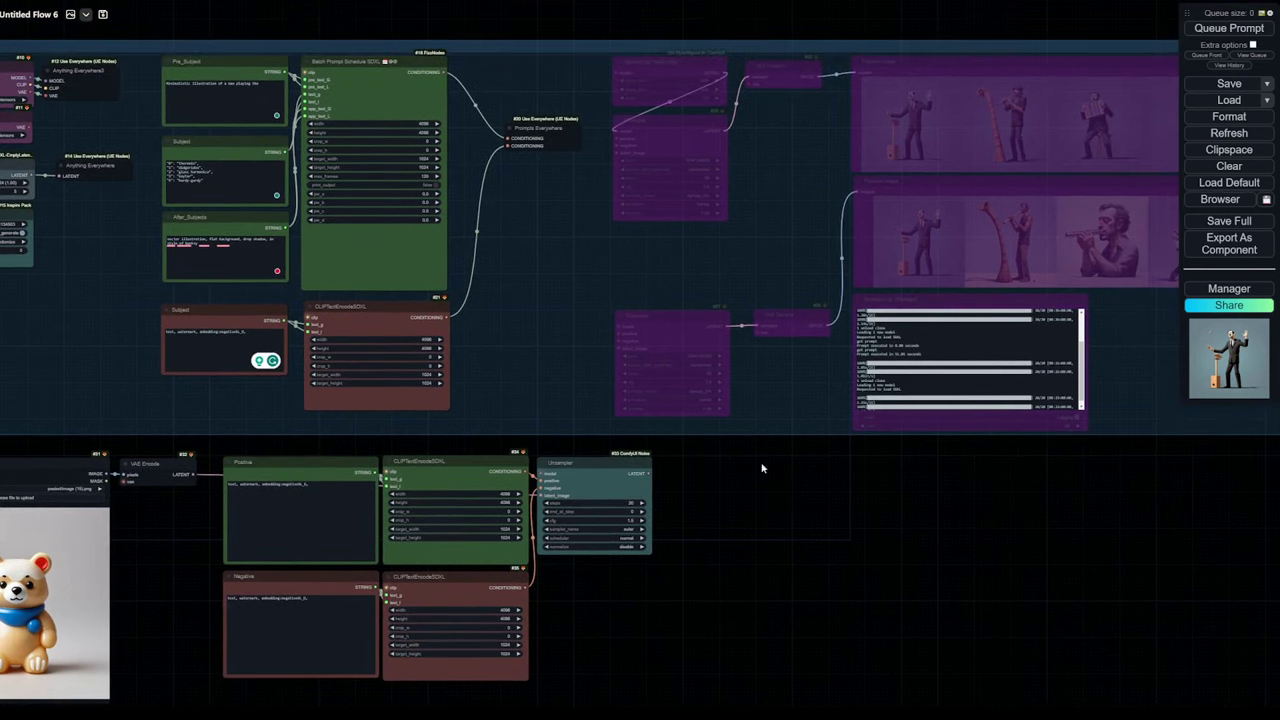
drag(775, 540, 769, 457)
right_click(754, 430)
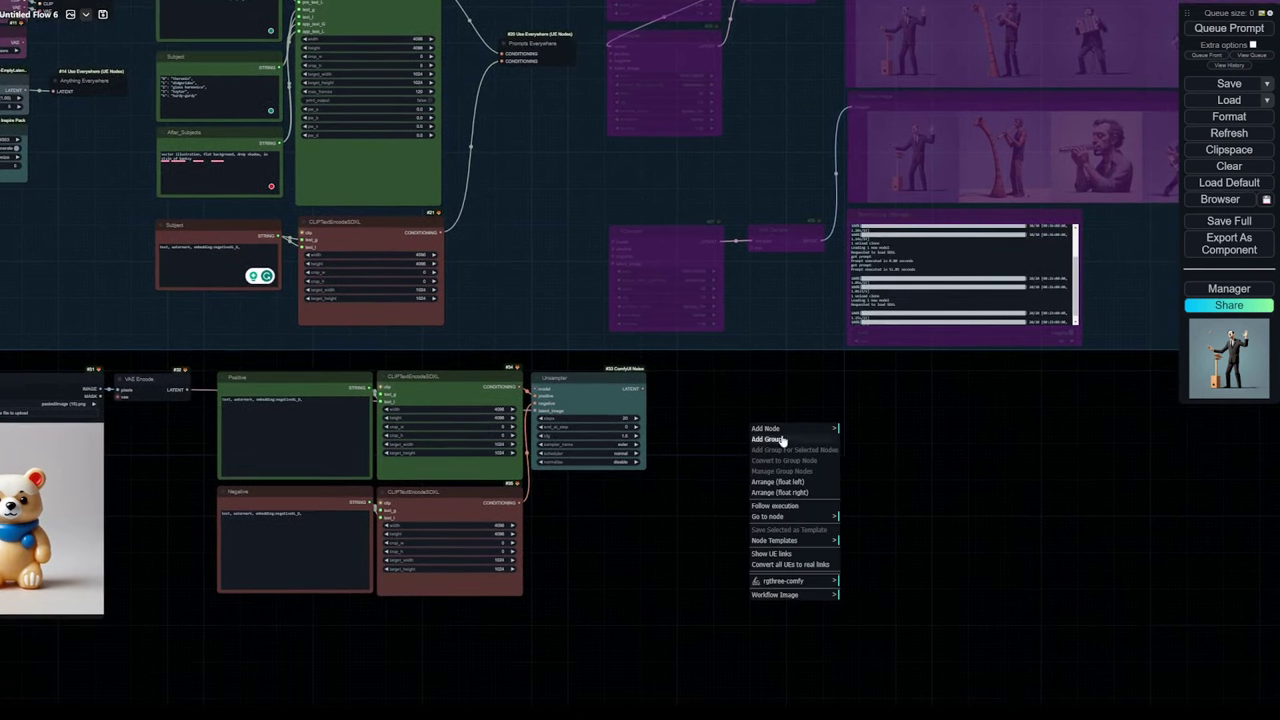
click(788, 430)
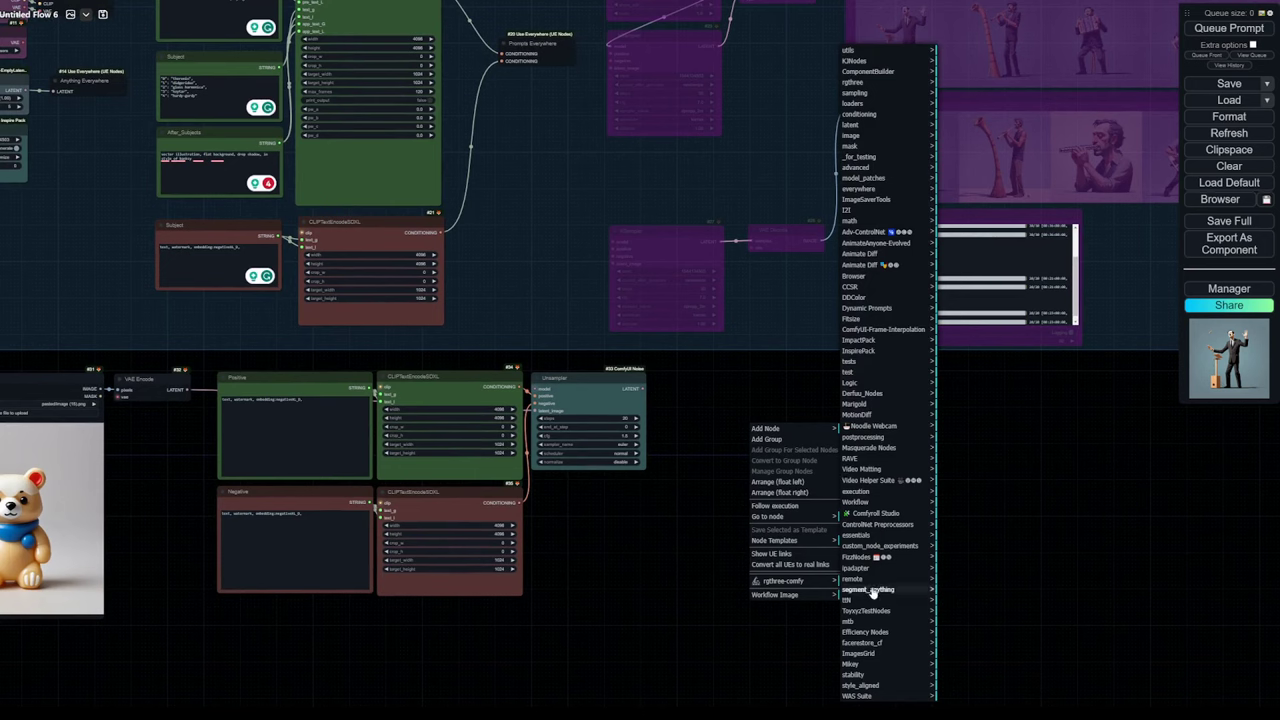
click(870, 686)
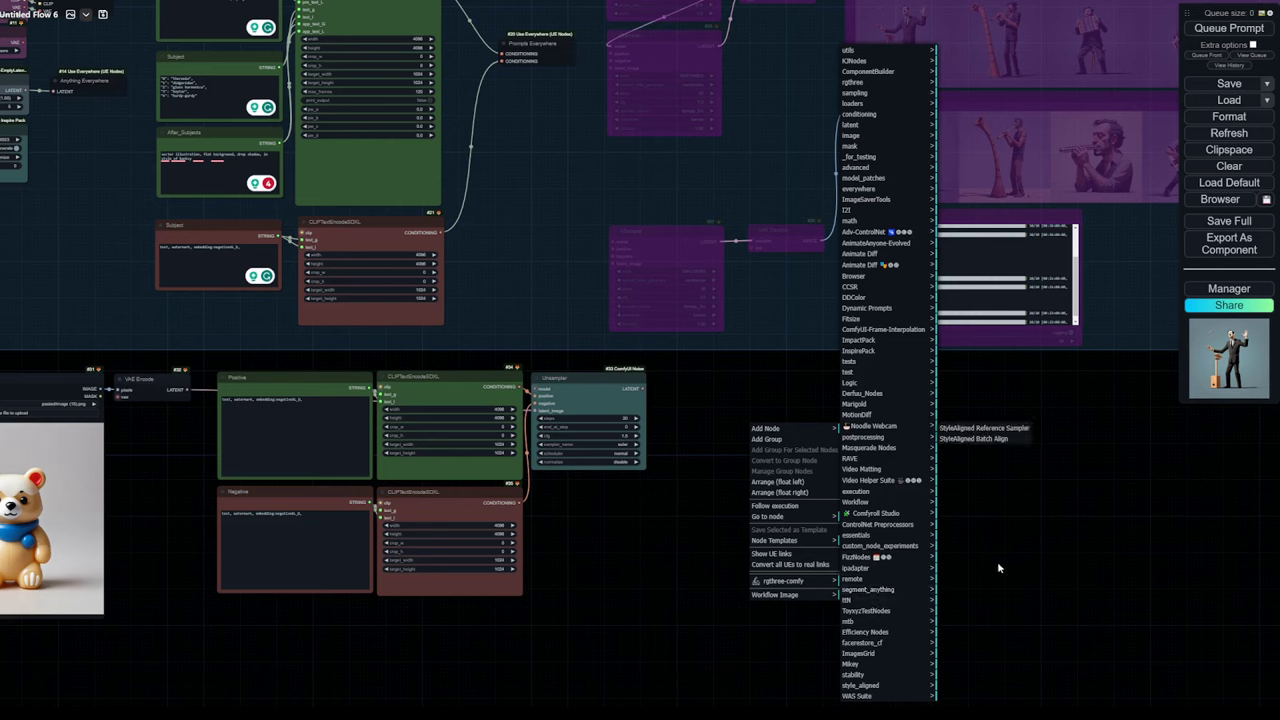
click(985, 428)
drag(795, 420, 731, 379)
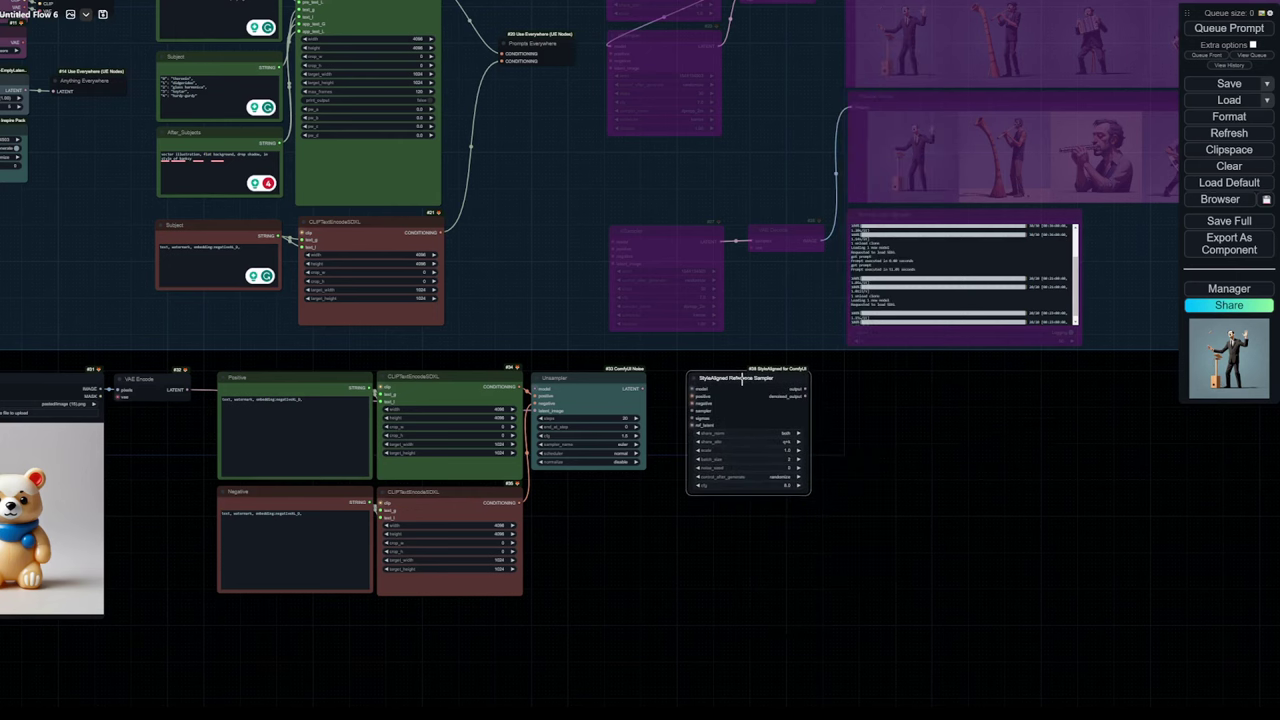
Connect the Unsampler's LATENT output to the StyleAligned Reference Sampler's ref_latent input
scroll(940, 461, up, 1)
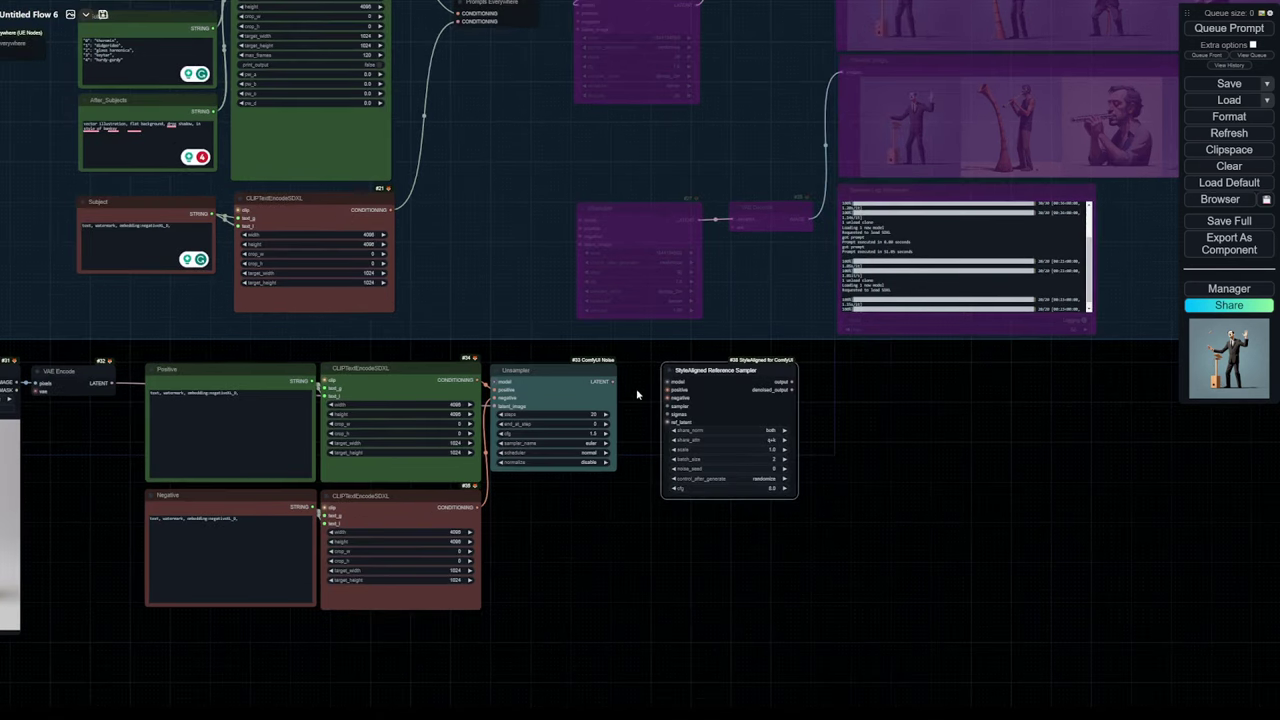
drag(612, 382, 664, 423)
click(547, 373)
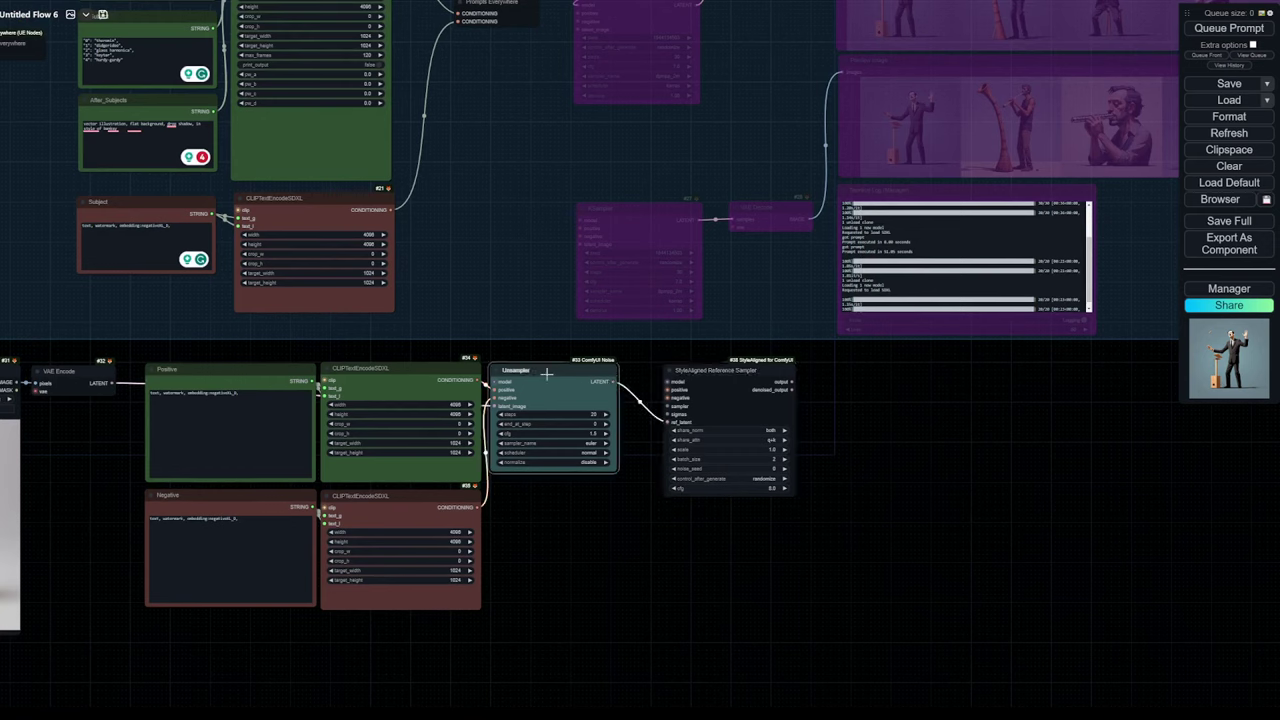
click(630, 474)
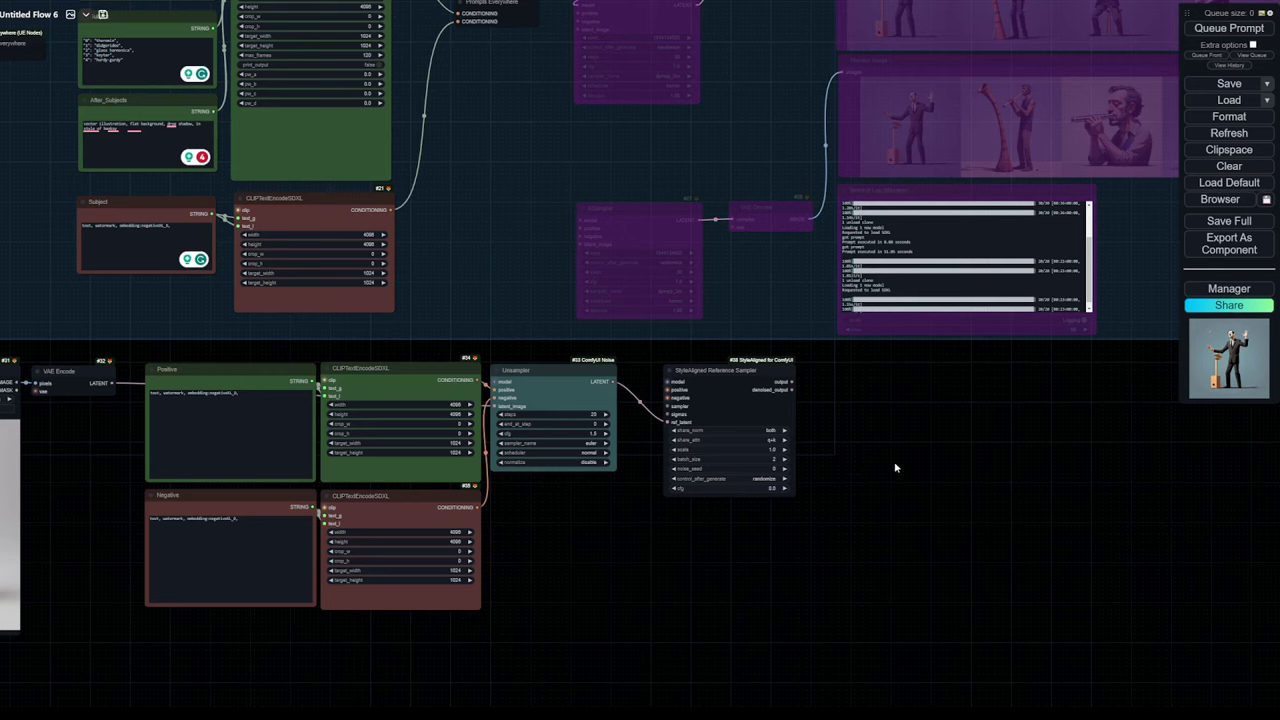
Create a BasicScheduler from the StyleAligned Reference Sampler's sigmas input and place it below, leaving a gap between the two nodes
drag(669, 414, 664, 514)
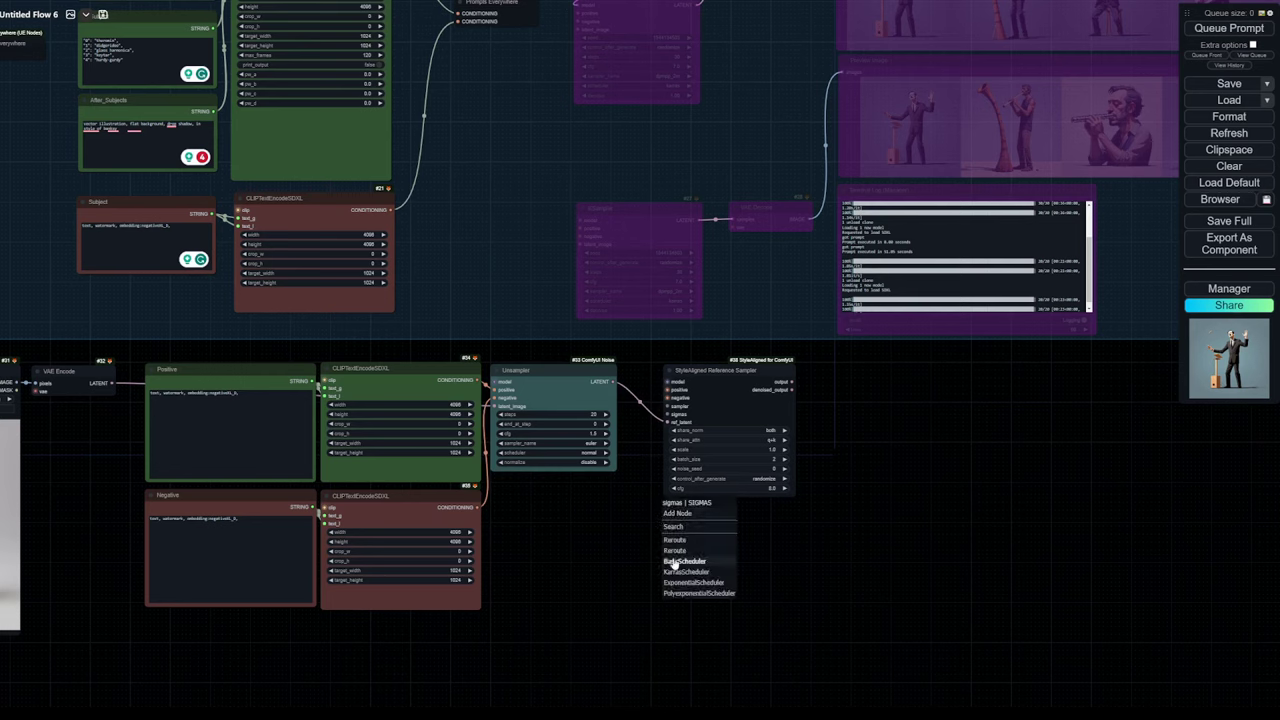
click(674, 562)
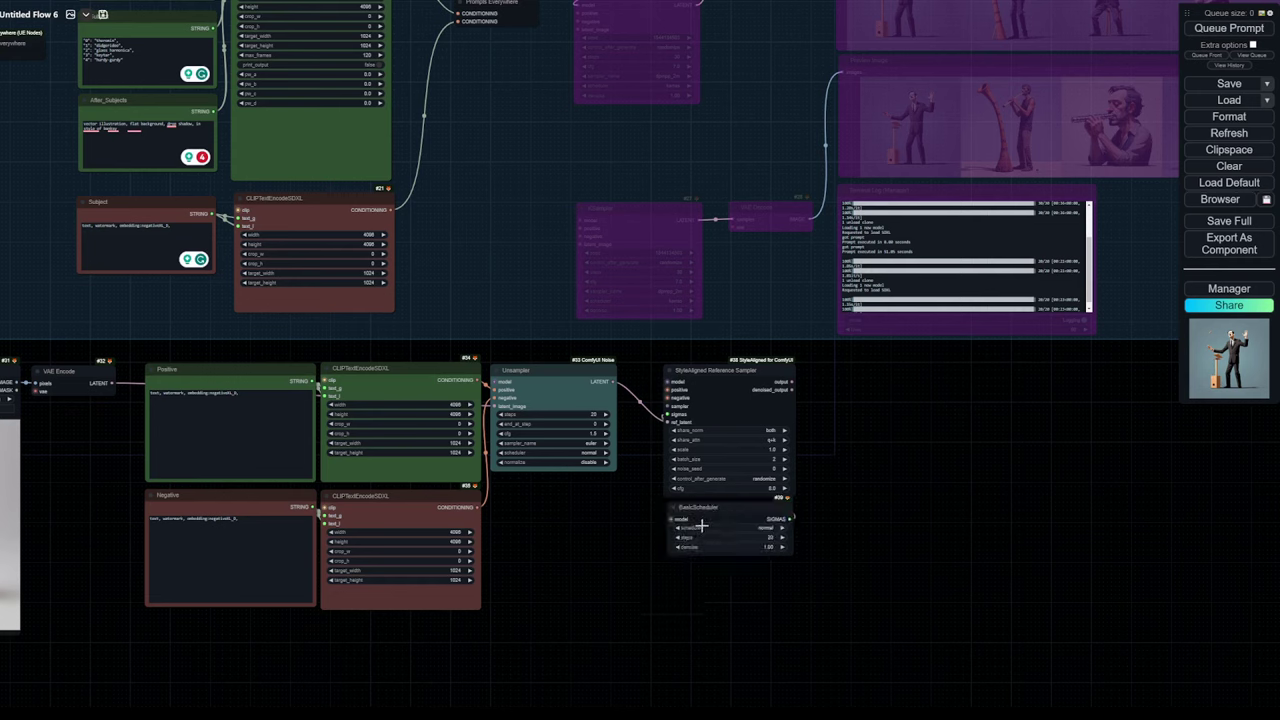
drag(707, 513, 707, 558)
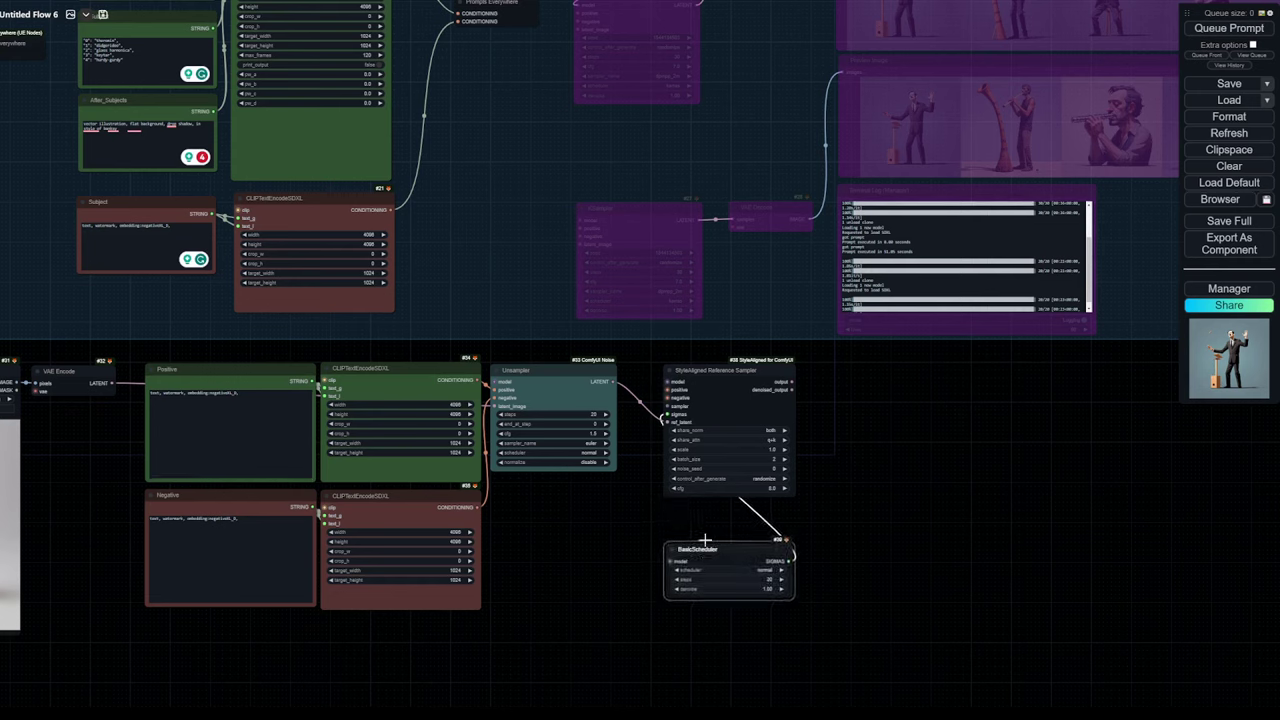
Create a KSamplerSelect from the sampler input, fit it between the reference sampler and BasicScheduler, and set its sampler_name to dpmpp_2m
drag(666, 406, 643, 530)
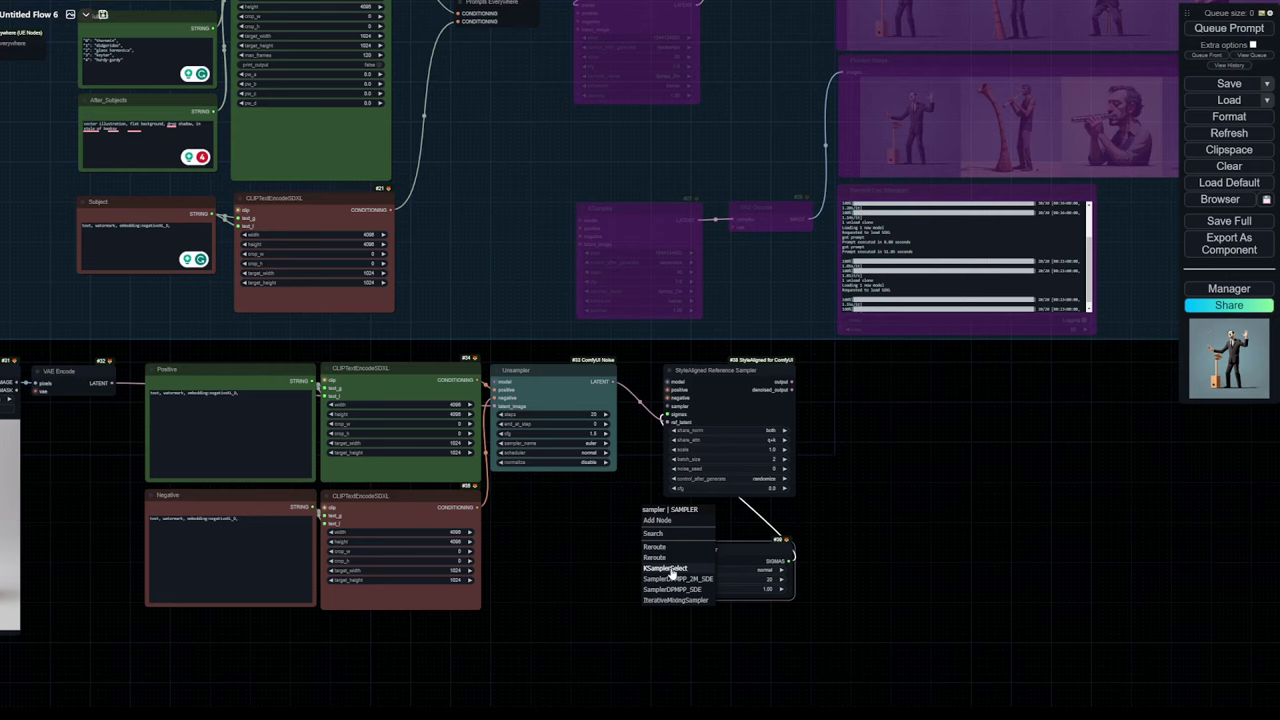
click(668, 568)
drag(700, 523, 725, 513)
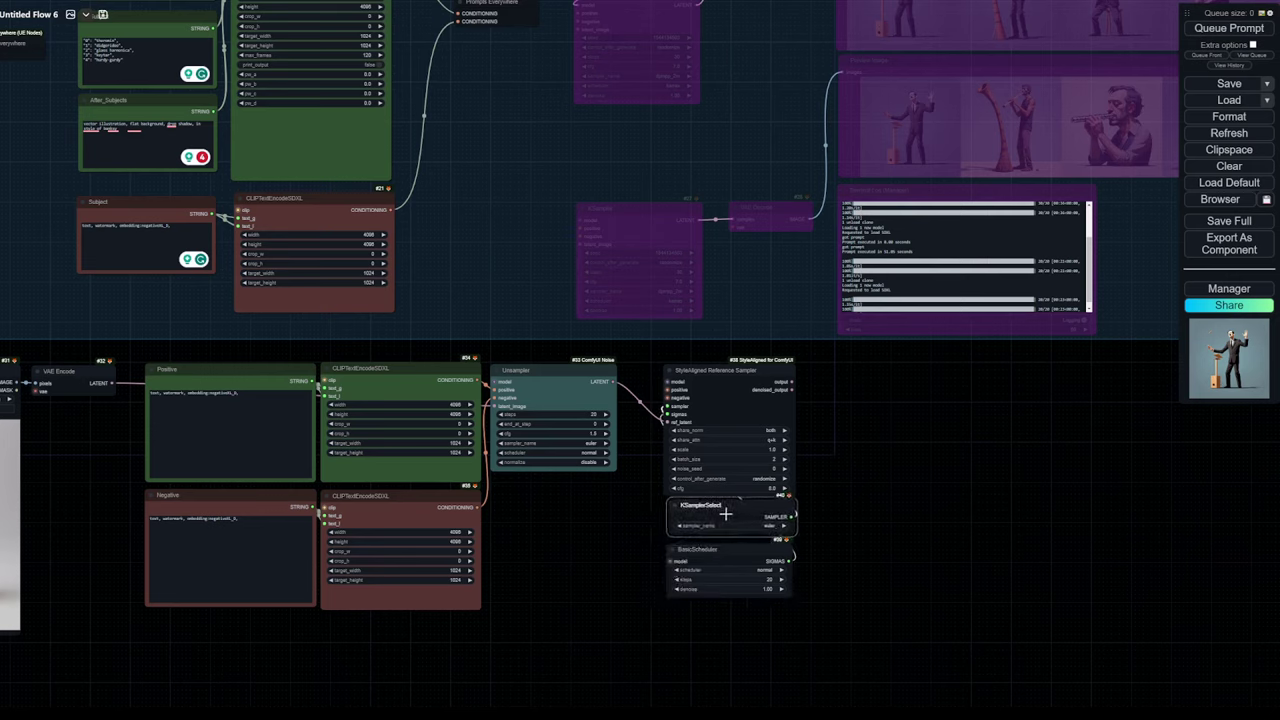
click(774, 526)
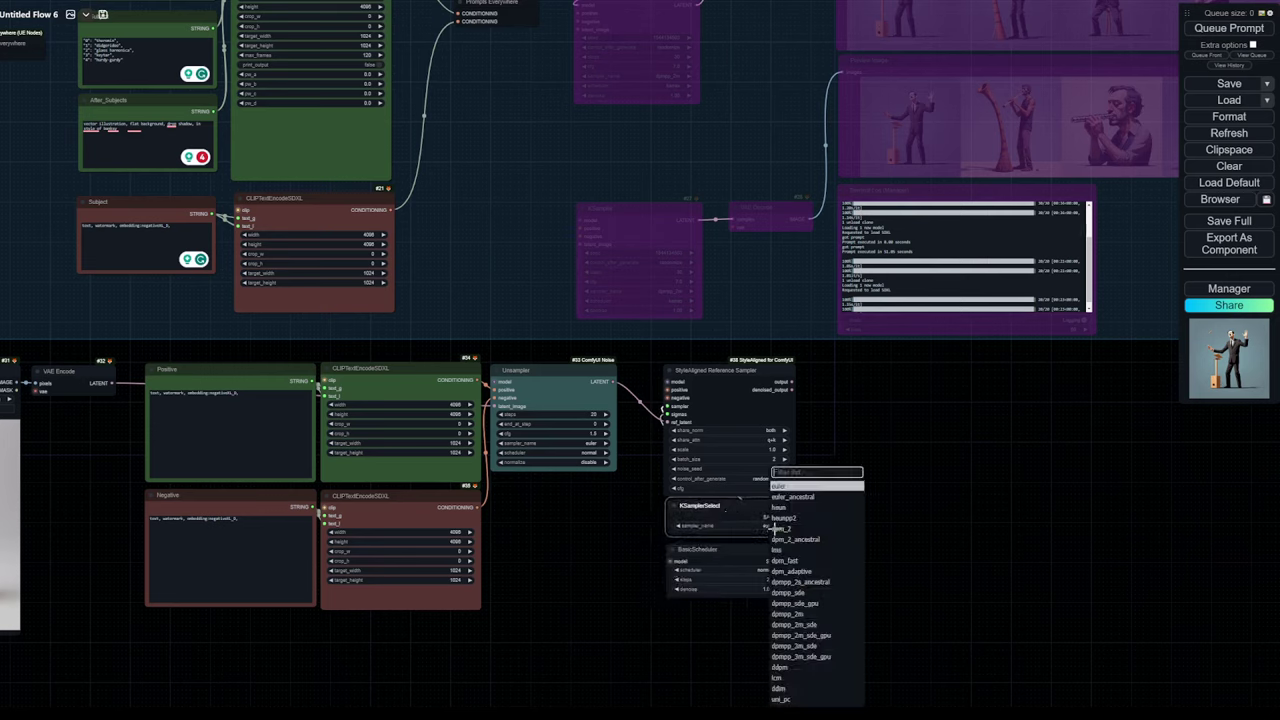
click(798, 614)
Set the BasicScheduler's scheduler to karras and add a FlipSigmas node beneath it
scroll(830, 565, up, 2)
click(764, 568)
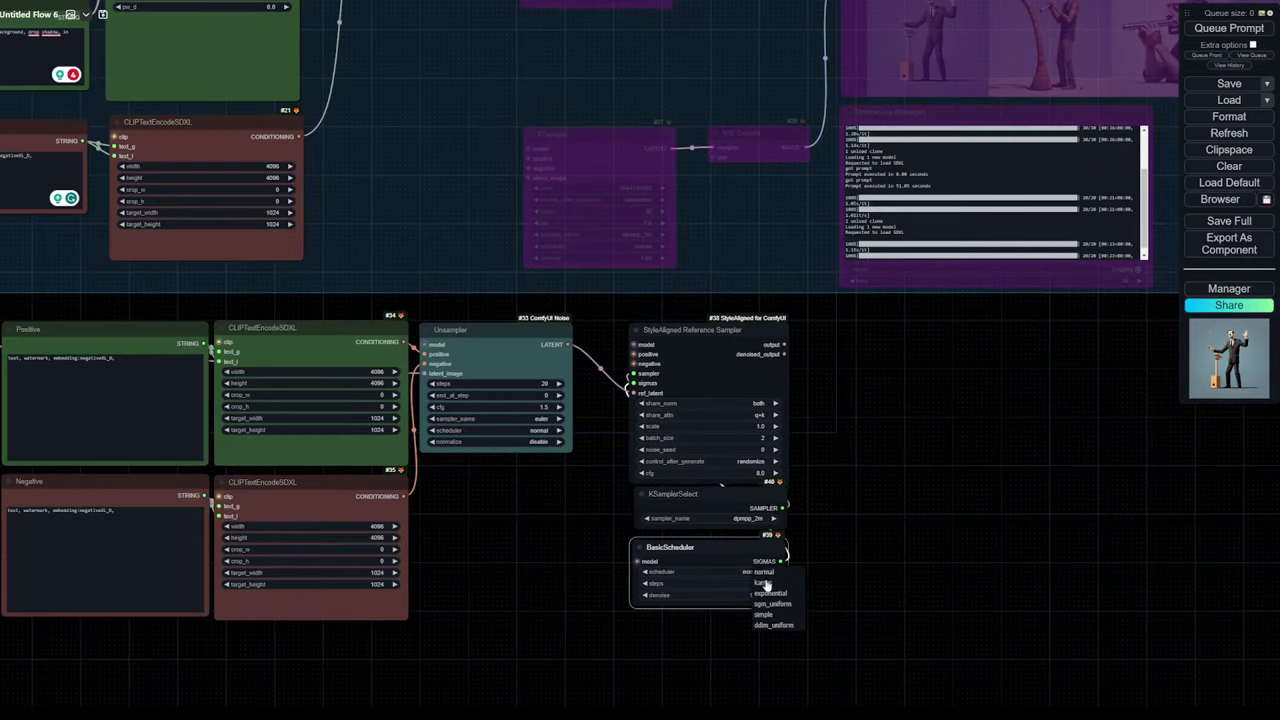
click(766, 585)
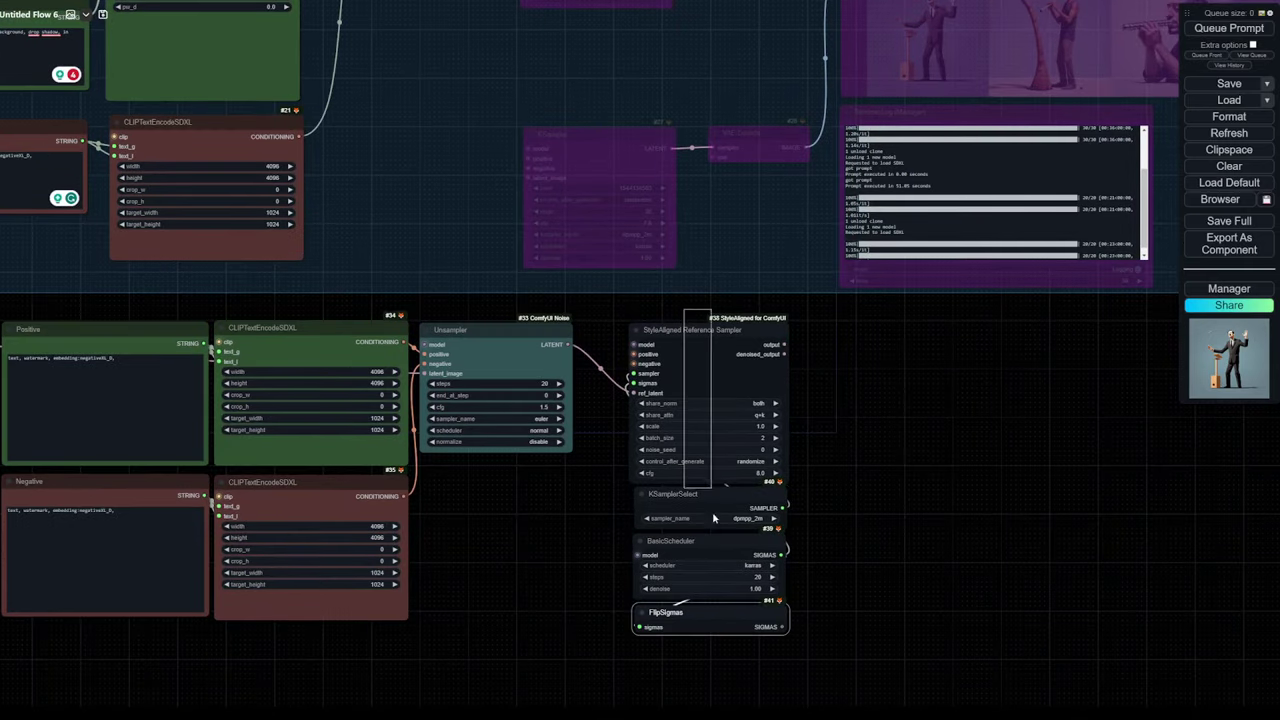
Colour the StyleAligned Reference Sampler, KSamplerSelect, BasicScheduler and FlipSigmas nodes pale_blue together
right_click(697, 345)
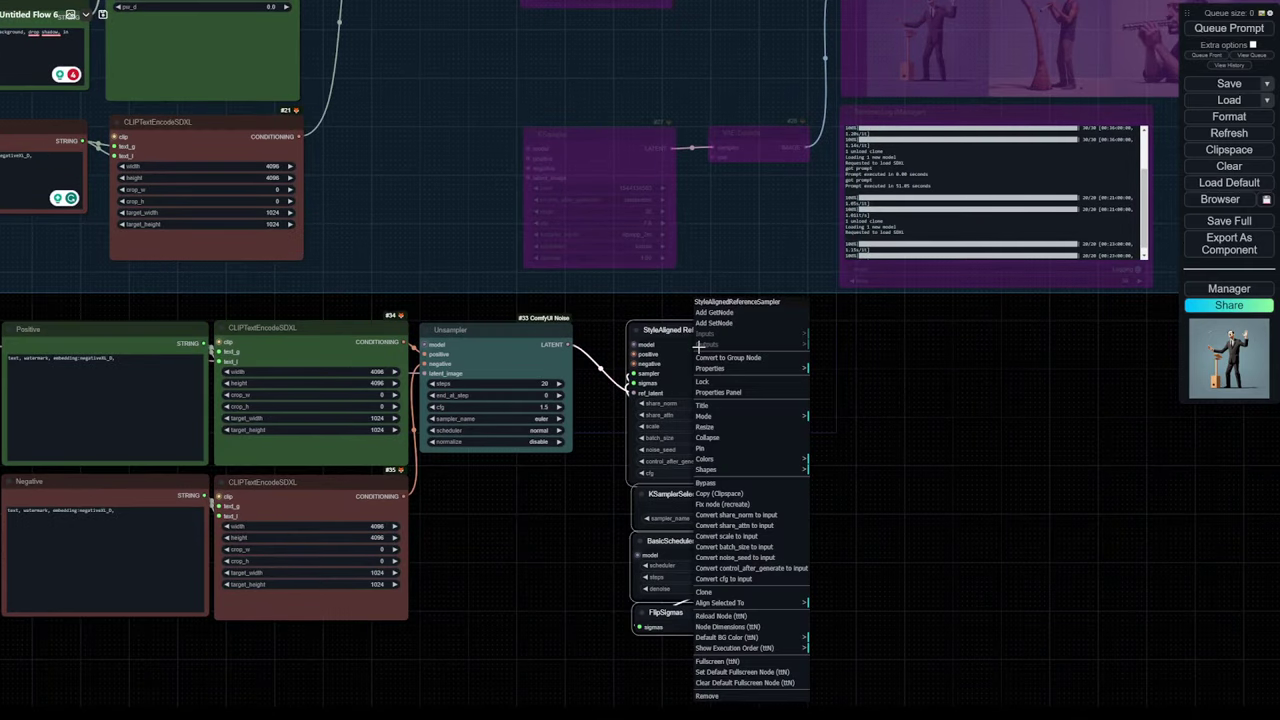
click(712, 459)
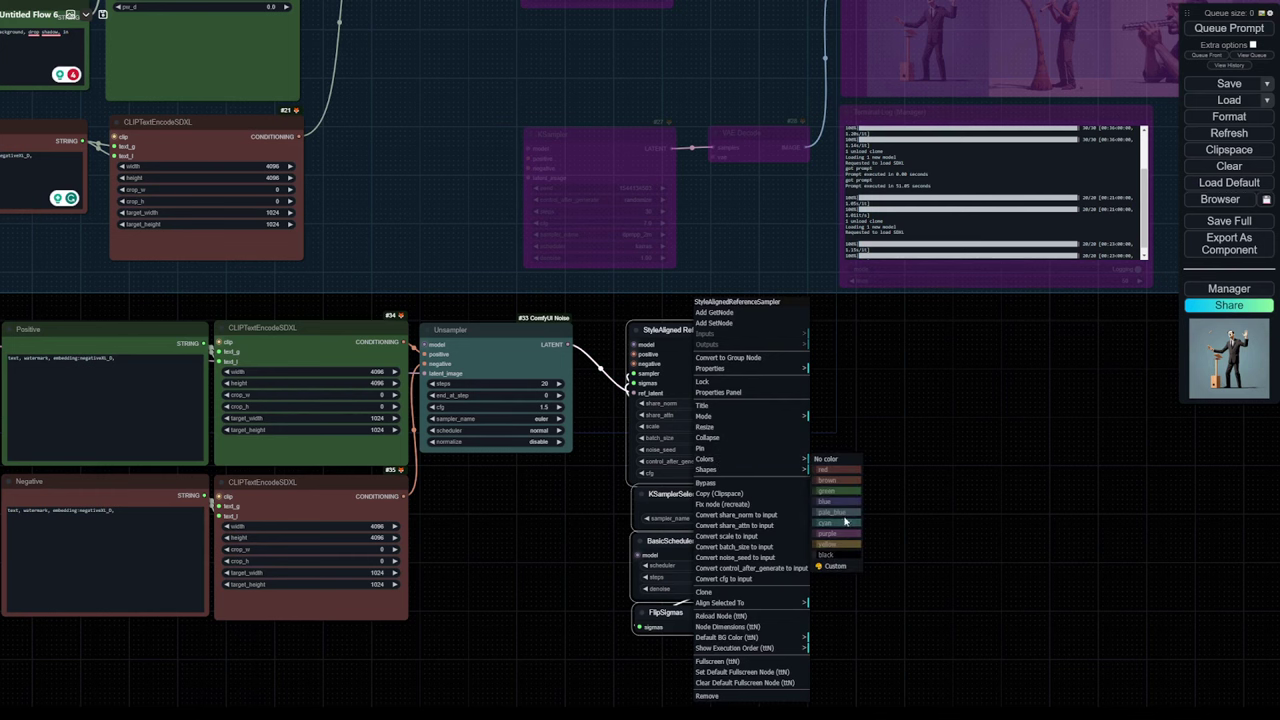
click(846, 513)
click(909, 531)
scroll(886, 484, down, 1)
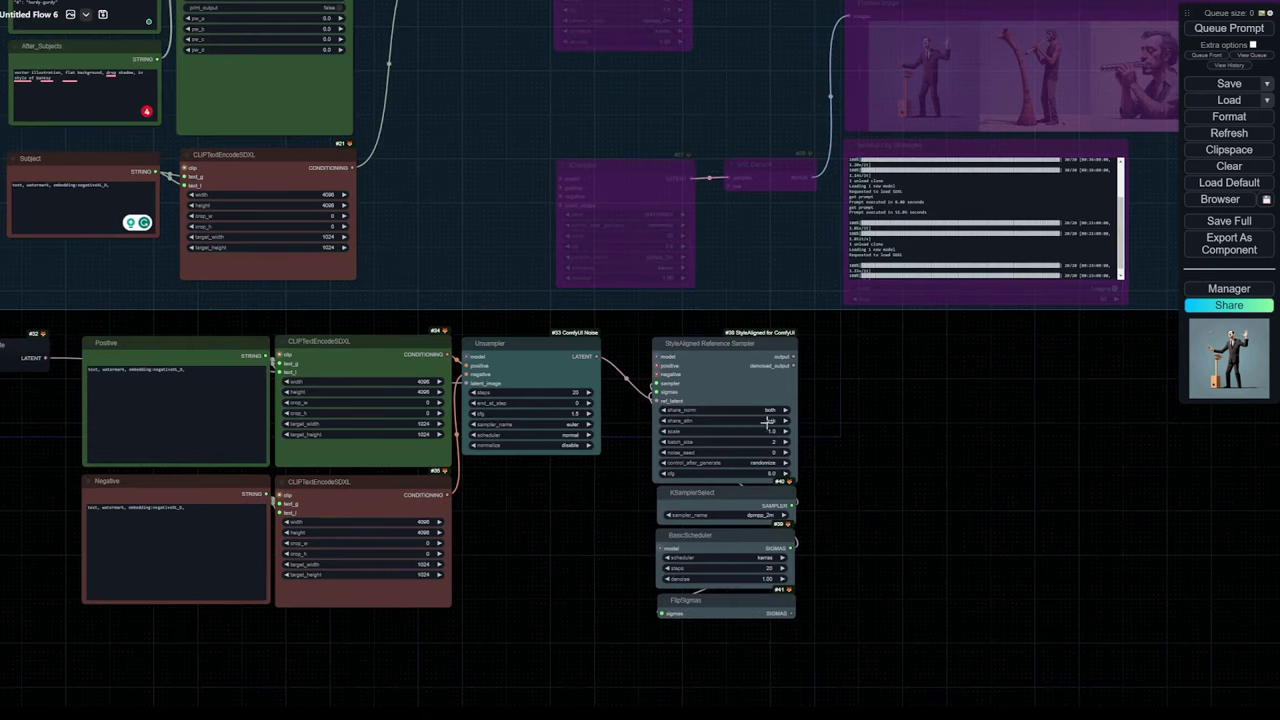
Connect the green encoder's CONDITIONING to the StyleAligned Reference Sampler's positive input and the red encoder's CONDITIONING to its negative input
scroll(723, 423, up, 1)
drag(612, 453, 625, 468)
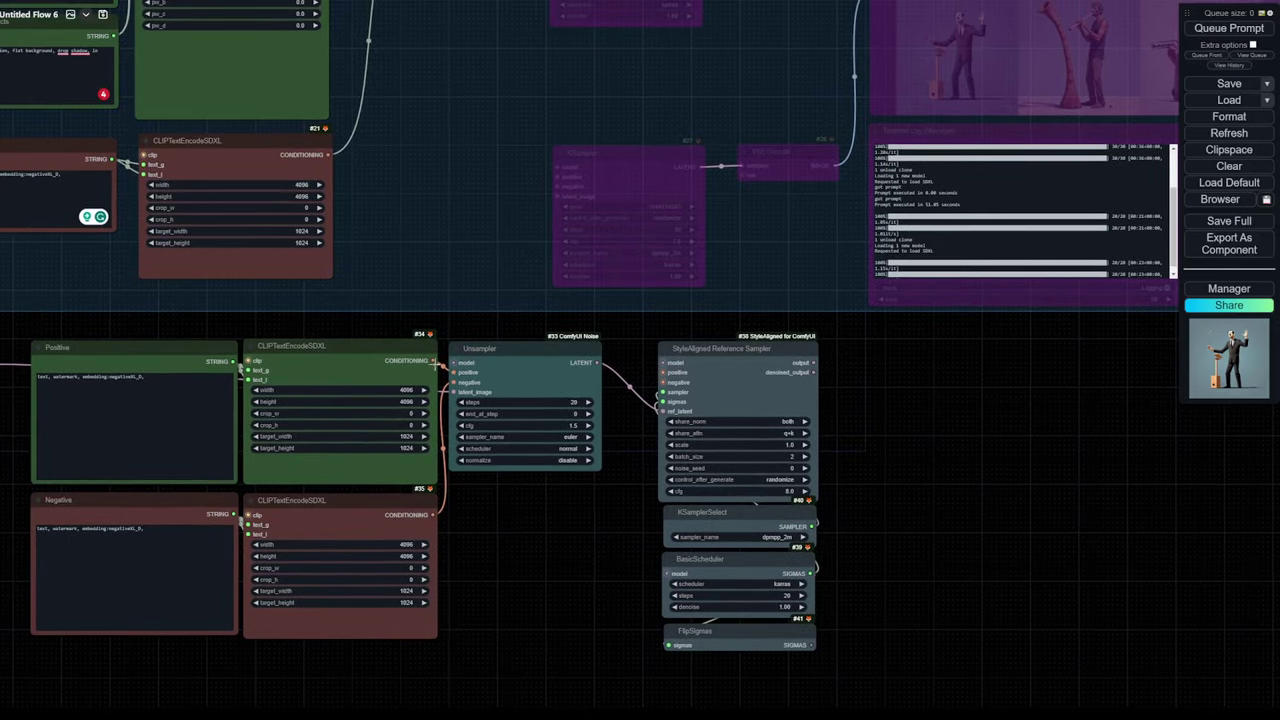
drag(436, 365, 662, 372)
drag(435, 511, 662, 383)
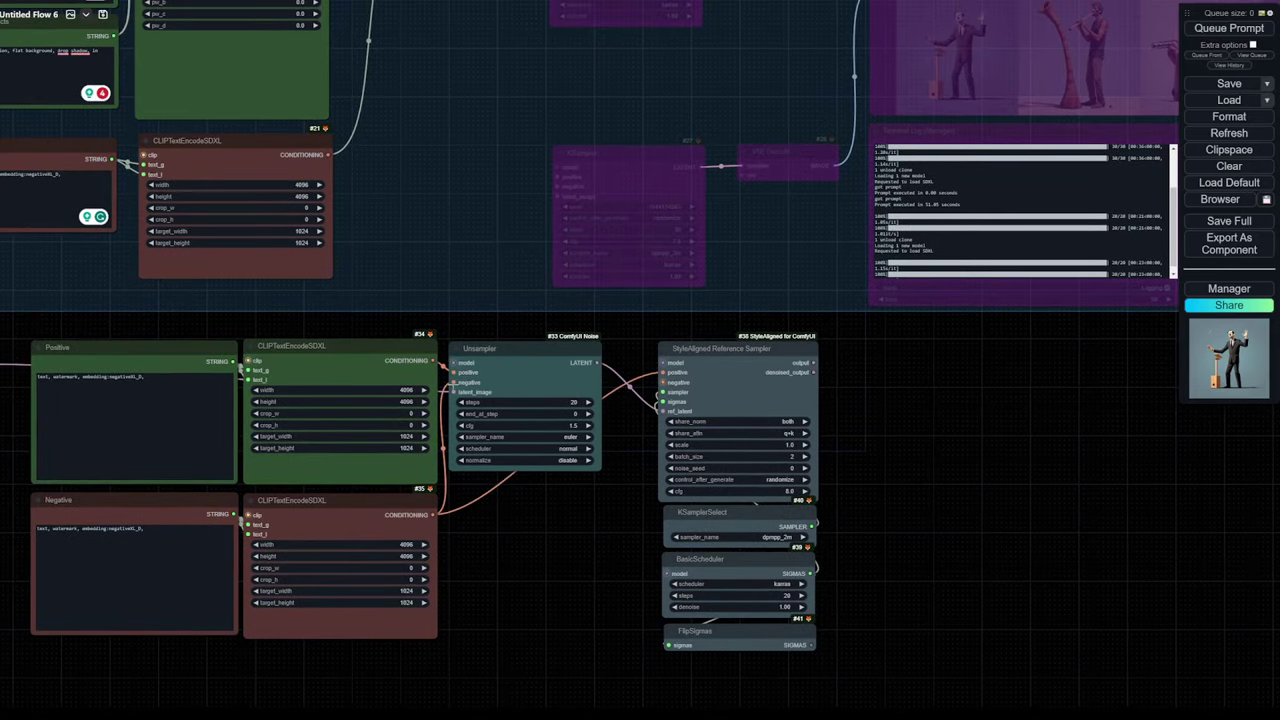
drag(433, 514, 662, 383)
drag(434, 361, 662, 372)
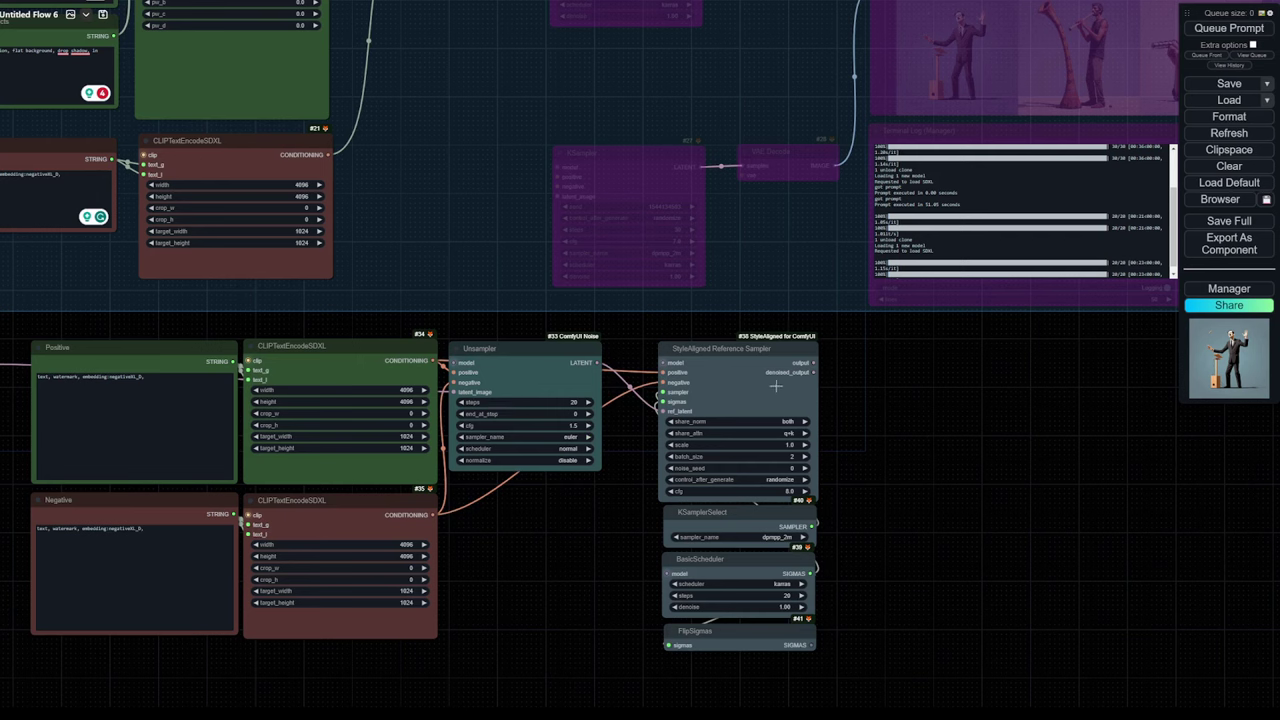
Move the StyleAligned Reference Sampler, KSamplerSelect, BasicScheduler and FlipSigmas nodes together closer to the Unsampler
drag(702, 333, 789, 652)
drag(722, 352, 685, 352)
click(840, 414)
Create a VAE Decode node beside the StyleAligned Reference Sampler, fed by the sampler's output
drag(845, 418, 730, 384)
drag(614, 364, 654, 357)
click(695, 423)
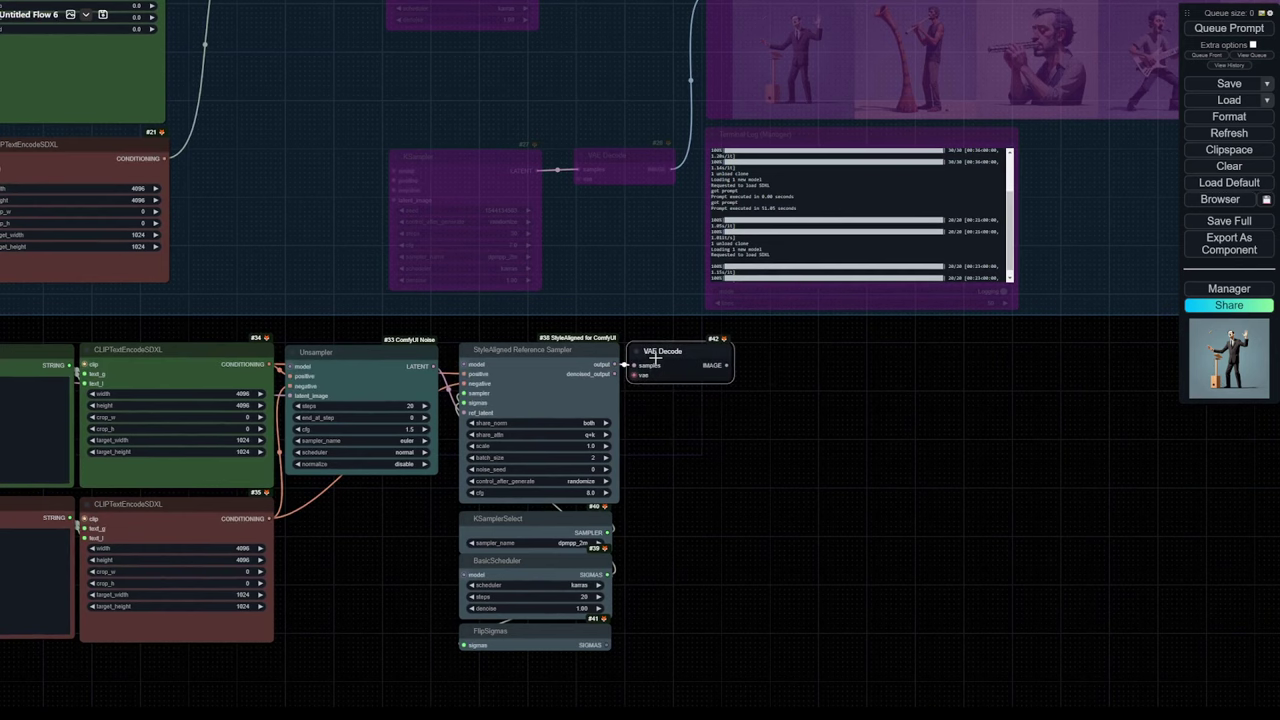
Create a Preview Image node from the VAE Decode's IMAGE output and enlarge it into a big square
scroll(787, 397, up, 2)
drag(787, 397, 747, 337)
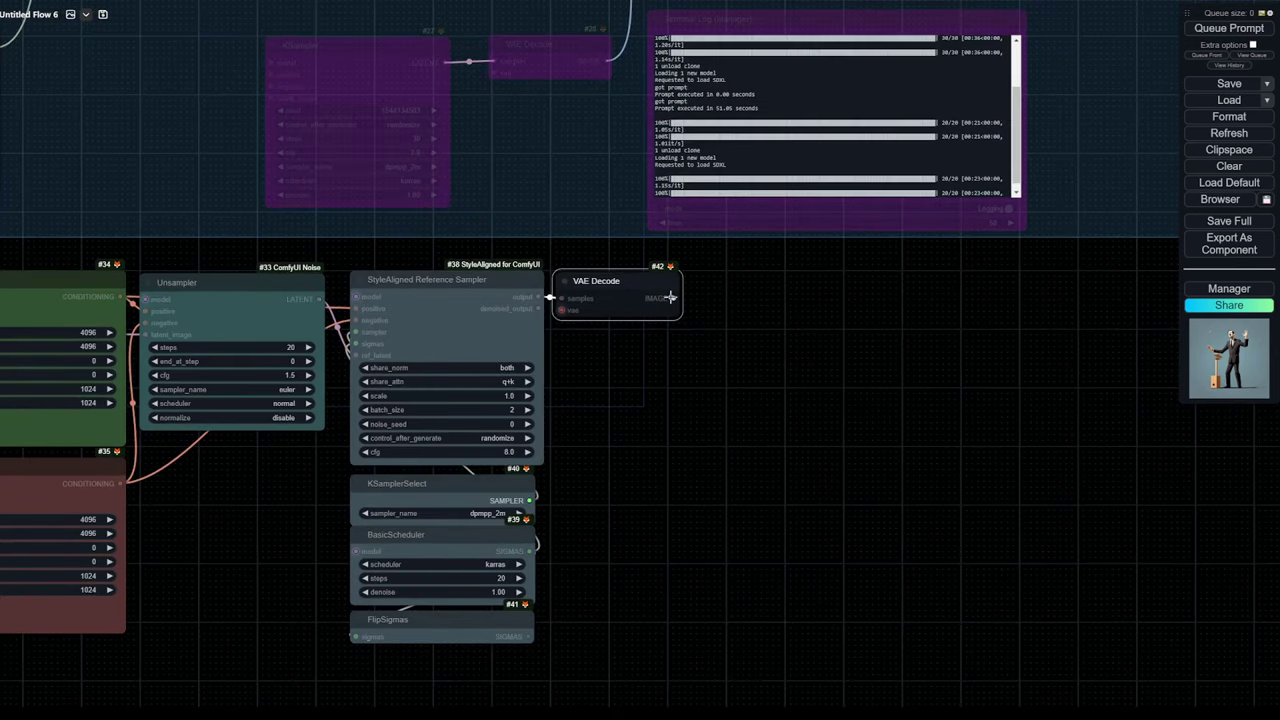
drag(673, 298, 775, 280)
click(810, 383)
drag(843, 309, 1095, 661)
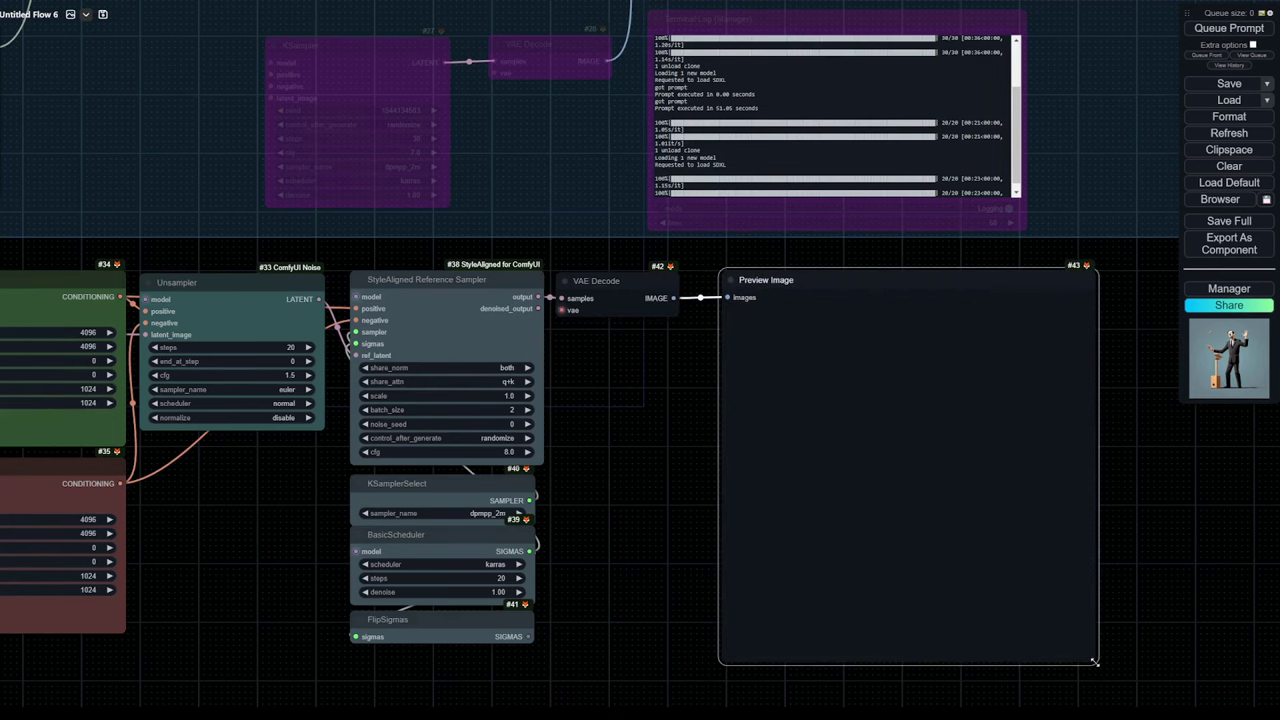
Replace the reference workflow's Positive prompt with "A Japanese plastic toy of a panda bear, flat white background"
drag(678, 521, 929, 473)
scroll(929, 473, down, 2)
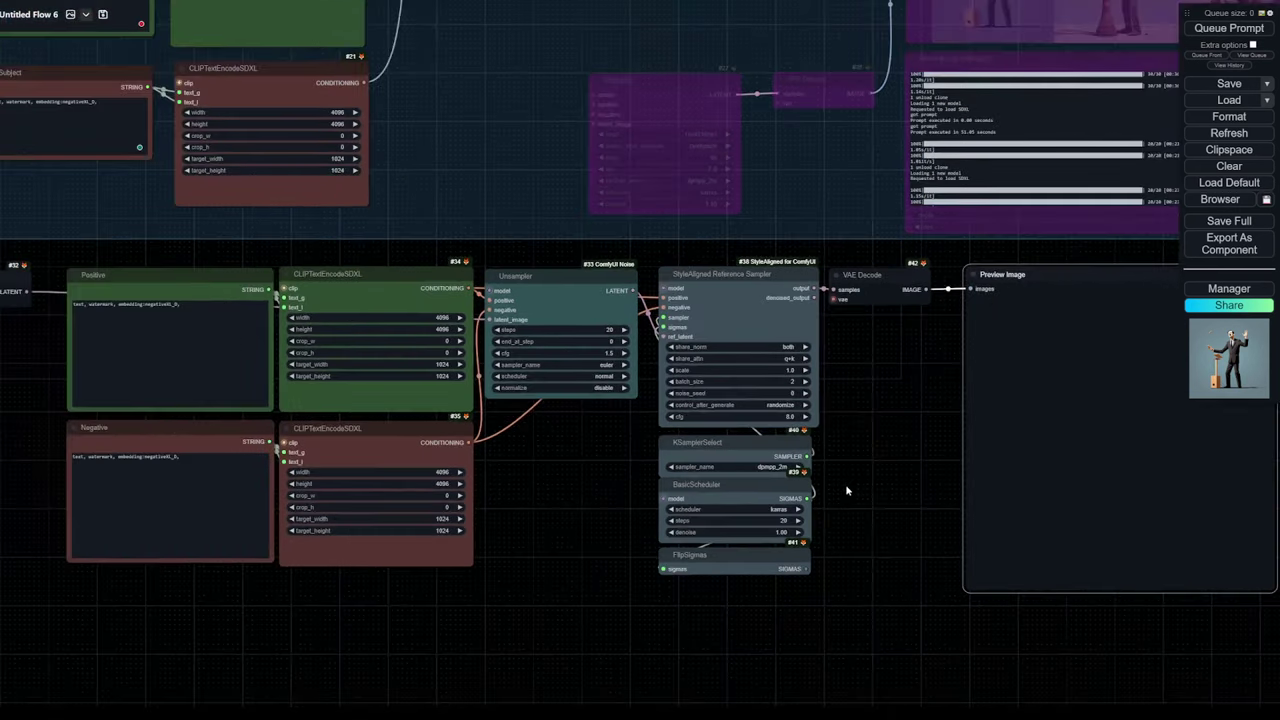
drag(557, 530, 888, 522)
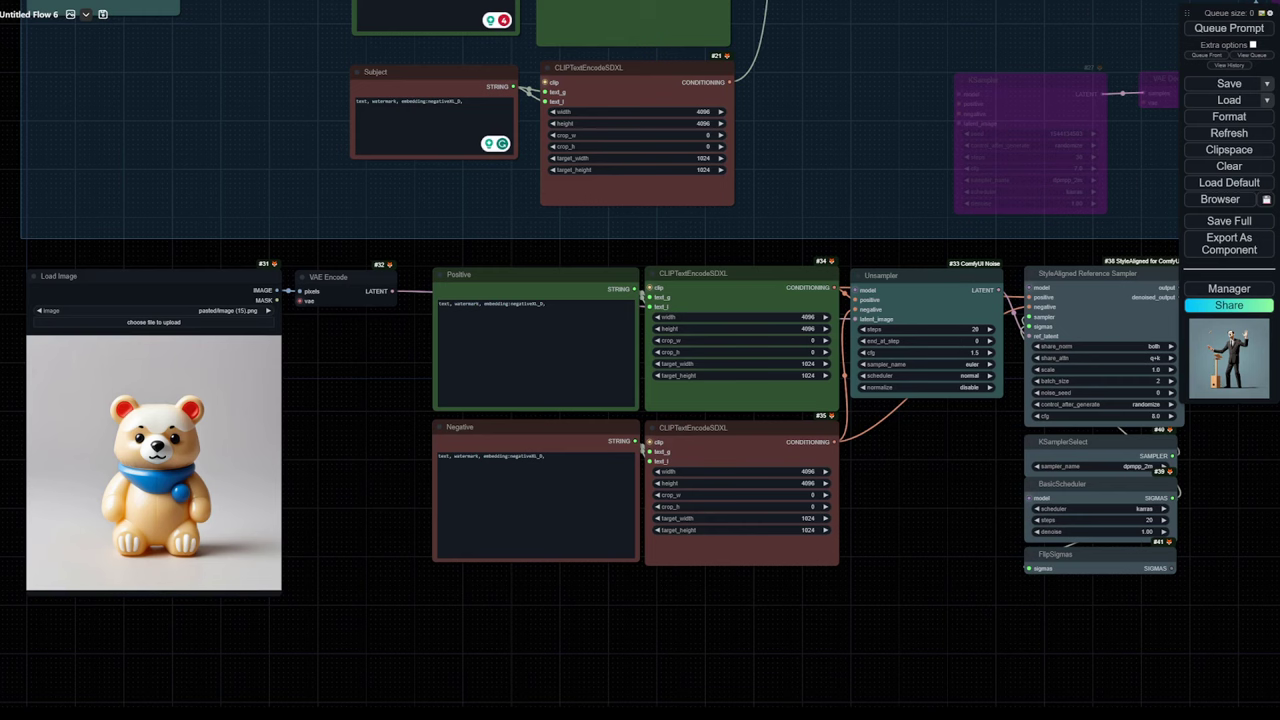
click(523, 370)
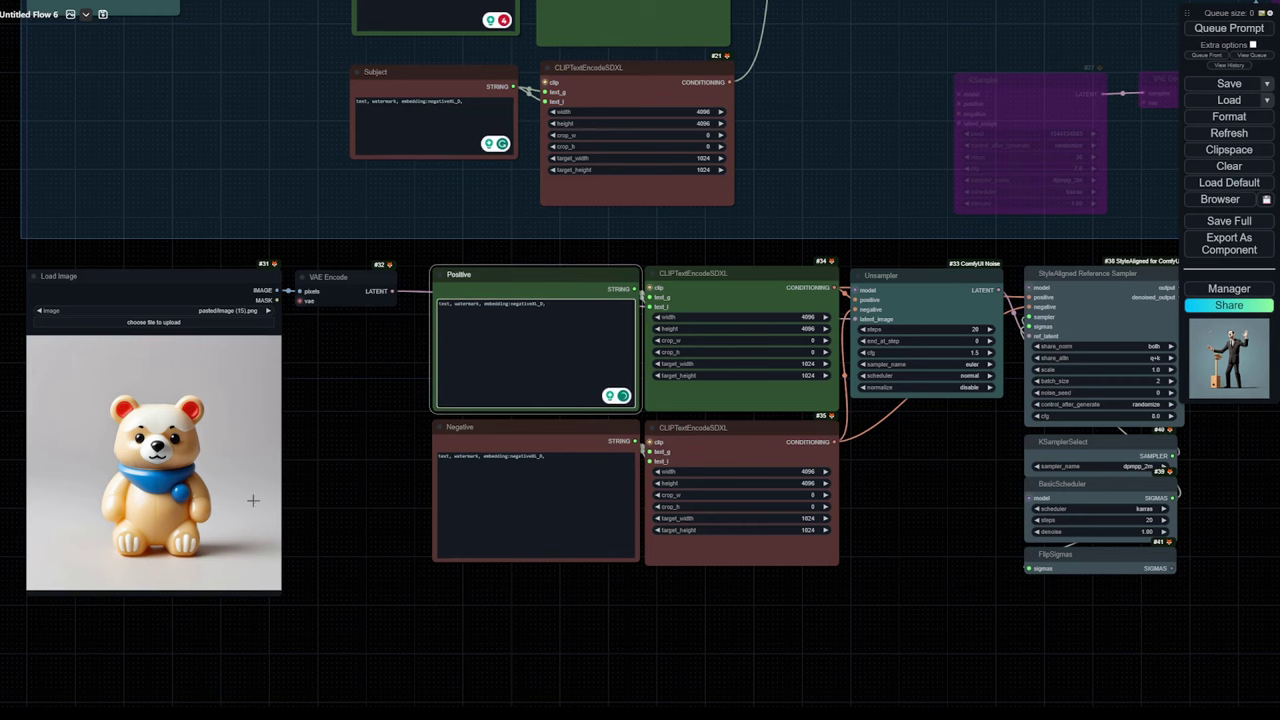
drag(334, 481, 206, 423)
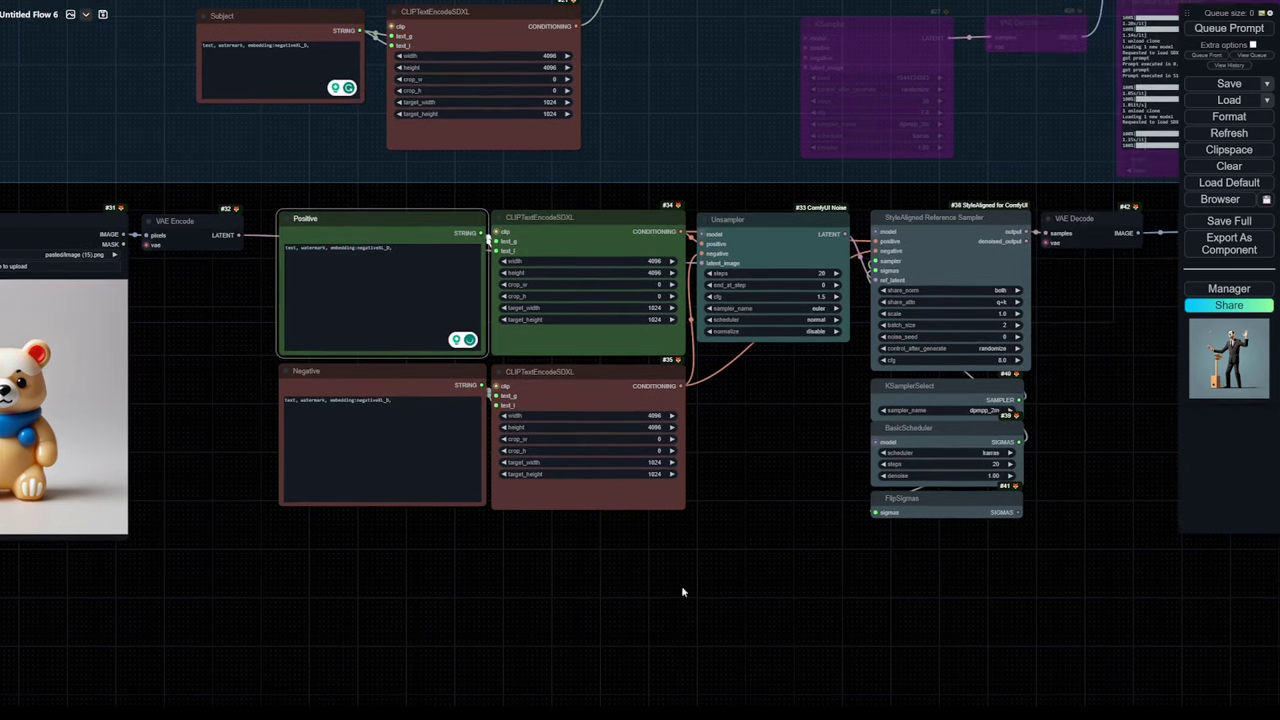
drag(681, 585, 590, 568)
scroll(370, 505, down, 2)
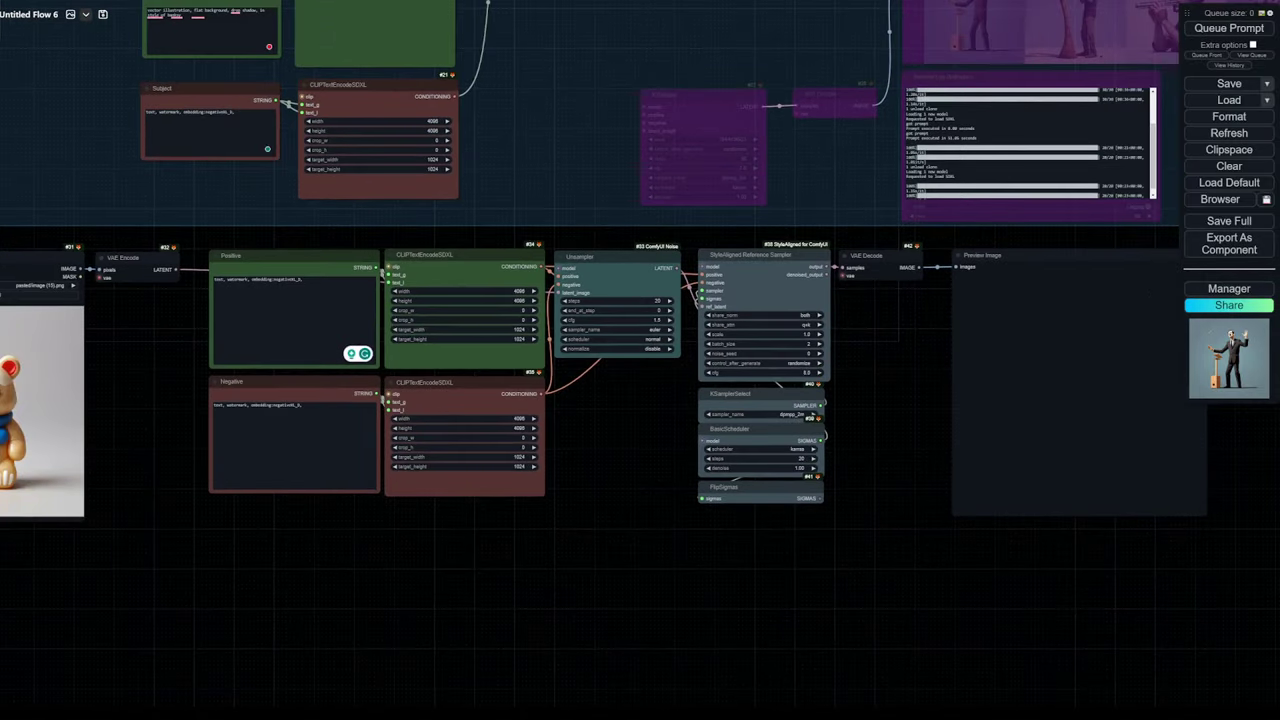
click(264, 311)
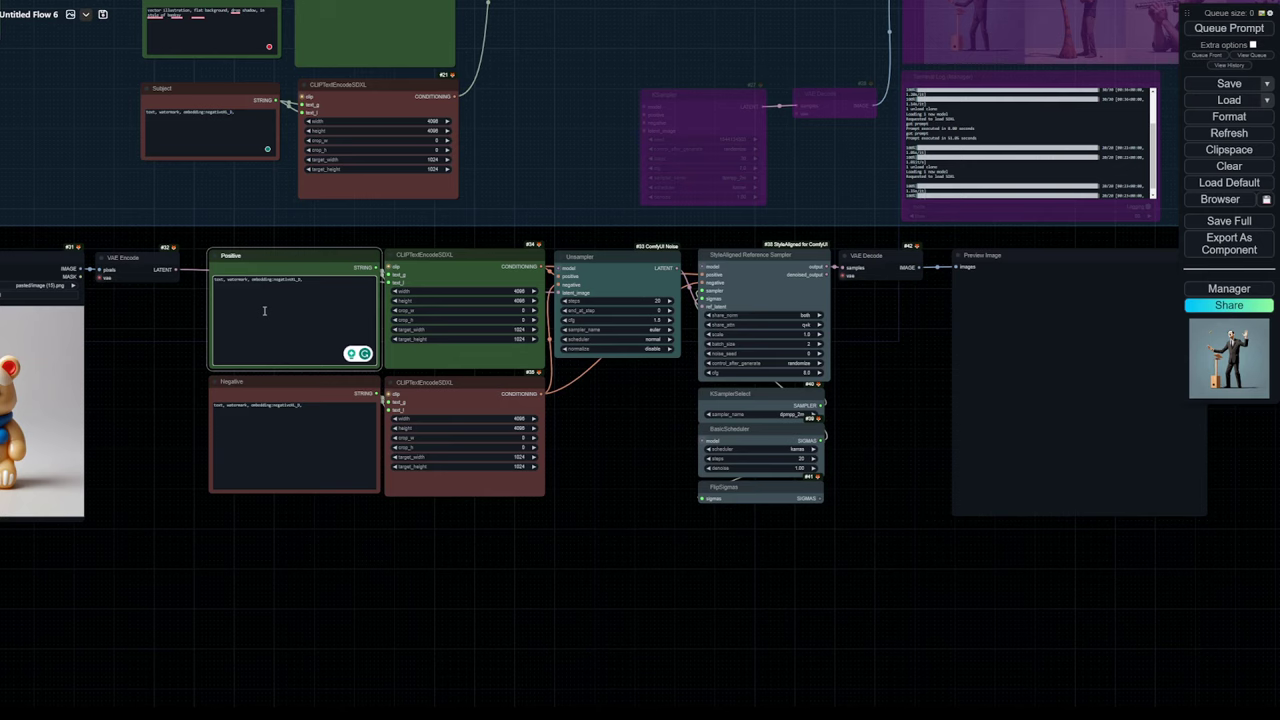
key(ctrl+a)
text(A Japanese plastic toy of a panda bear, flat white background)
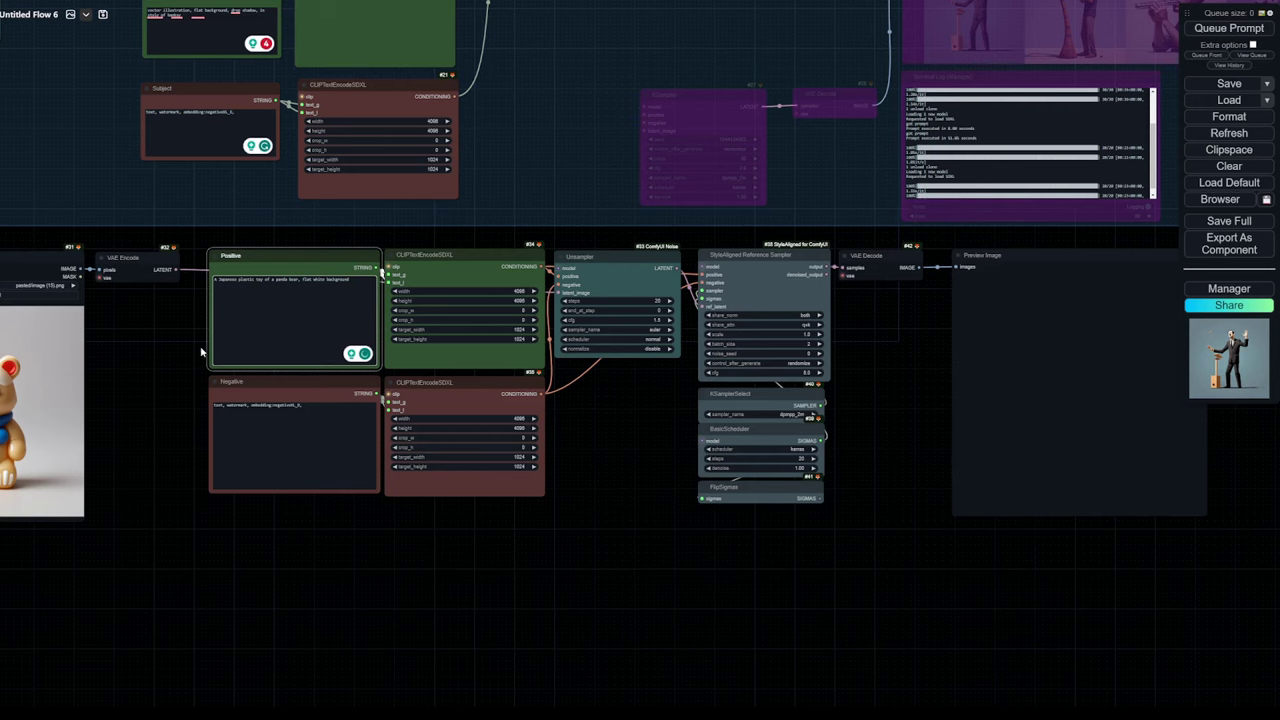
scroll(189, 346, up, 3)
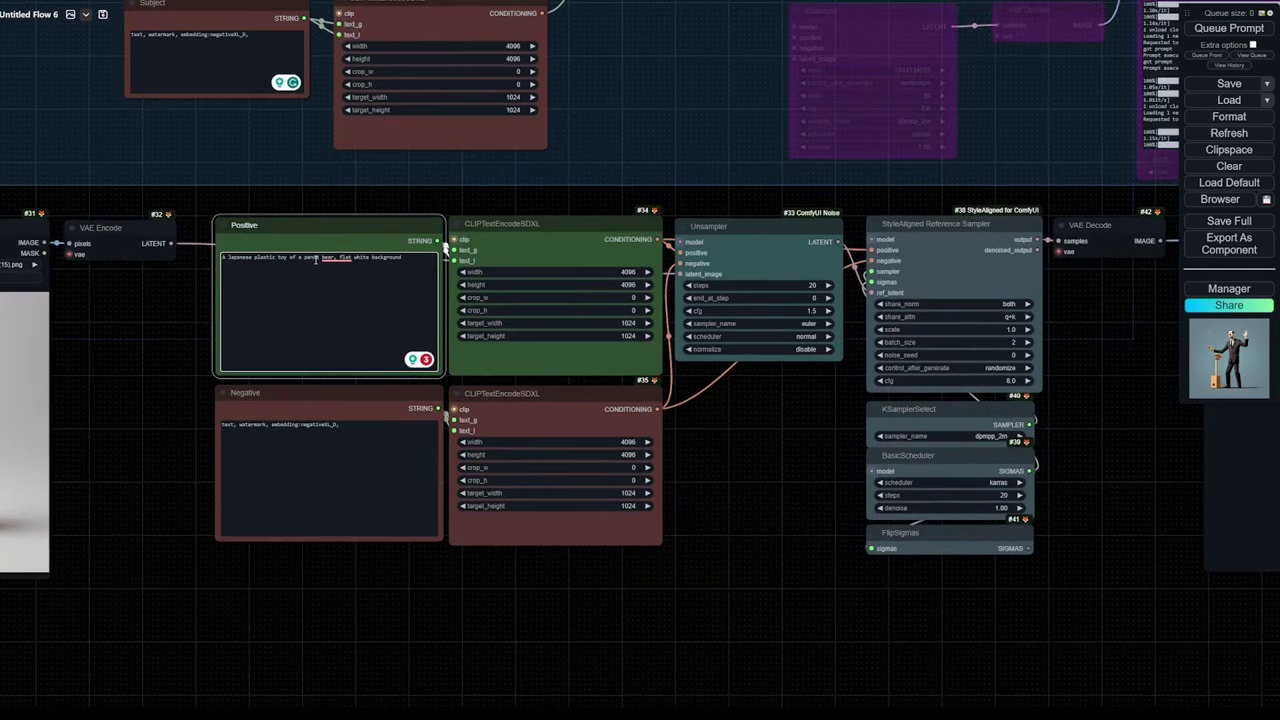
mouse_move(337, 257)
scroll(150, 322, down, 3)
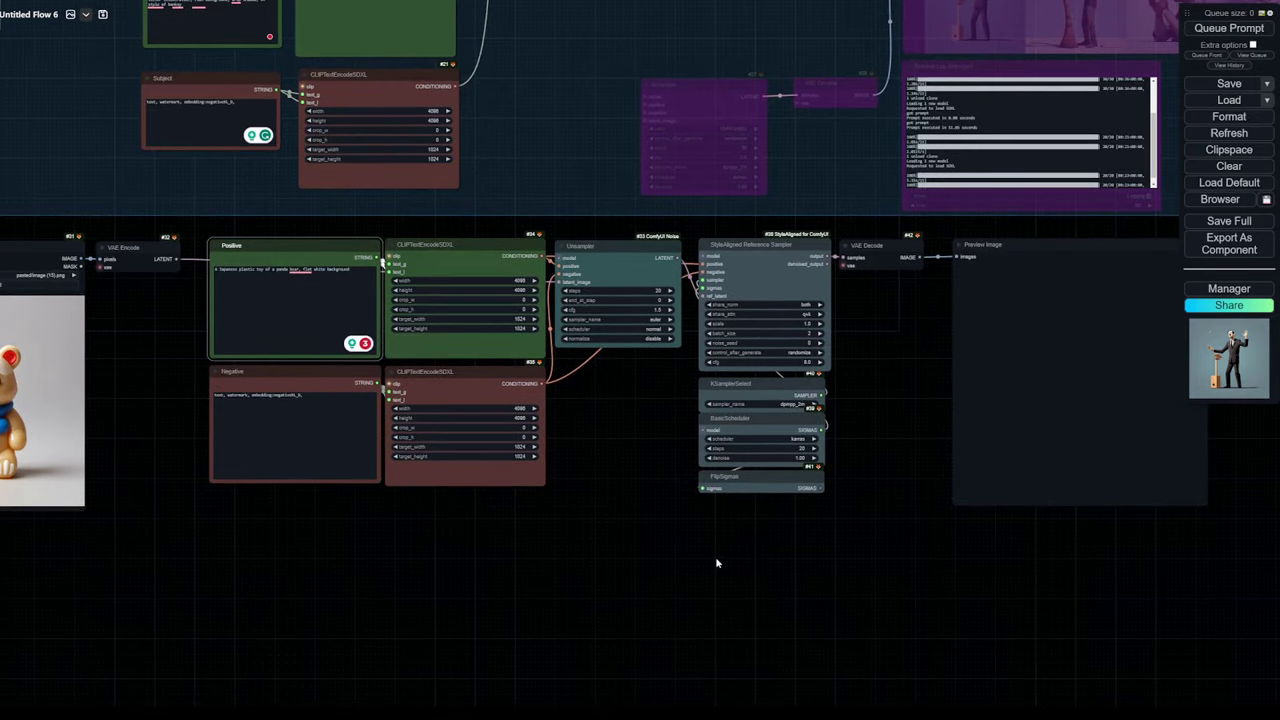
scroll(715, 556, down, 2)
drag(724, 552, 712, 552)
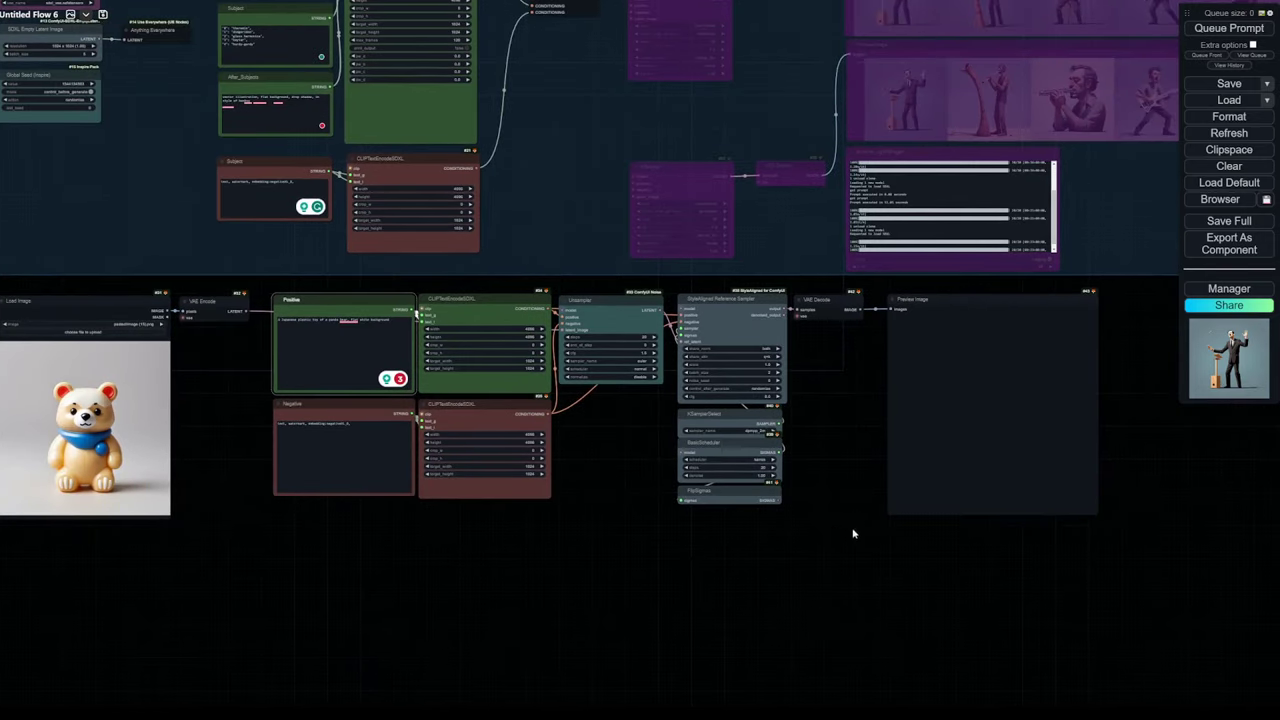
drag(1000, 545, 982, 546)
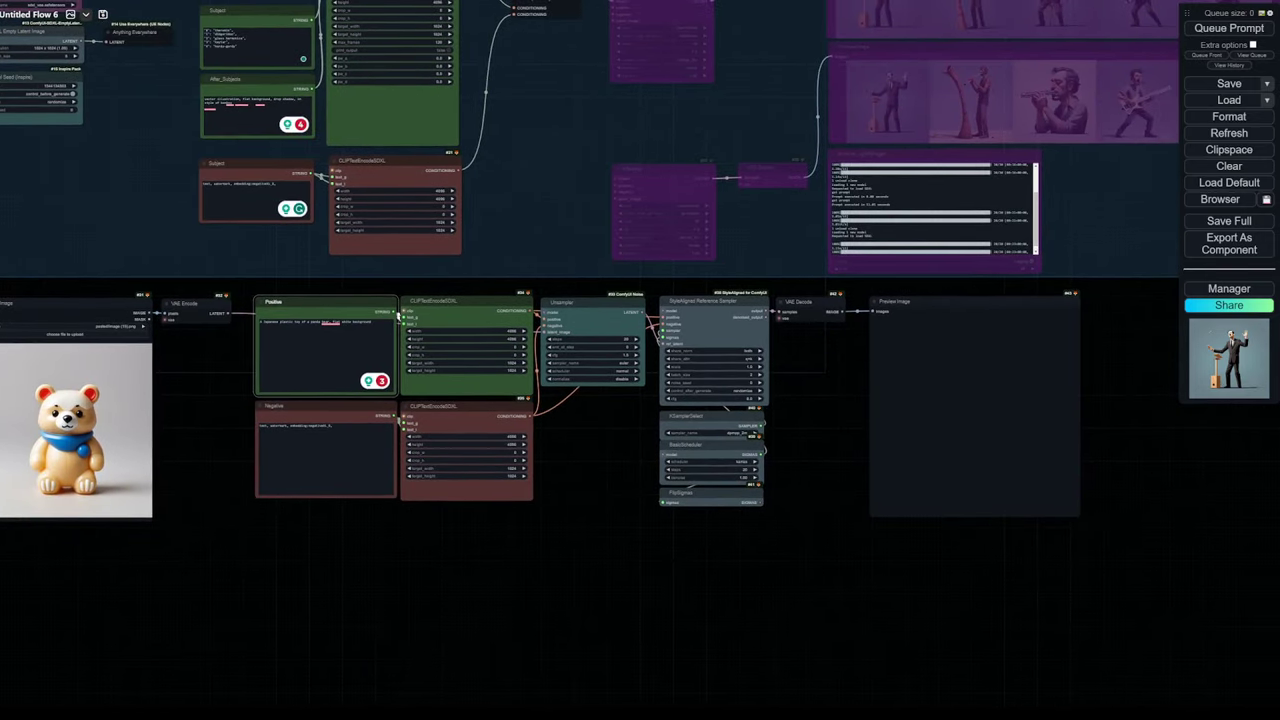
click(748, 383)
click(820, 434)
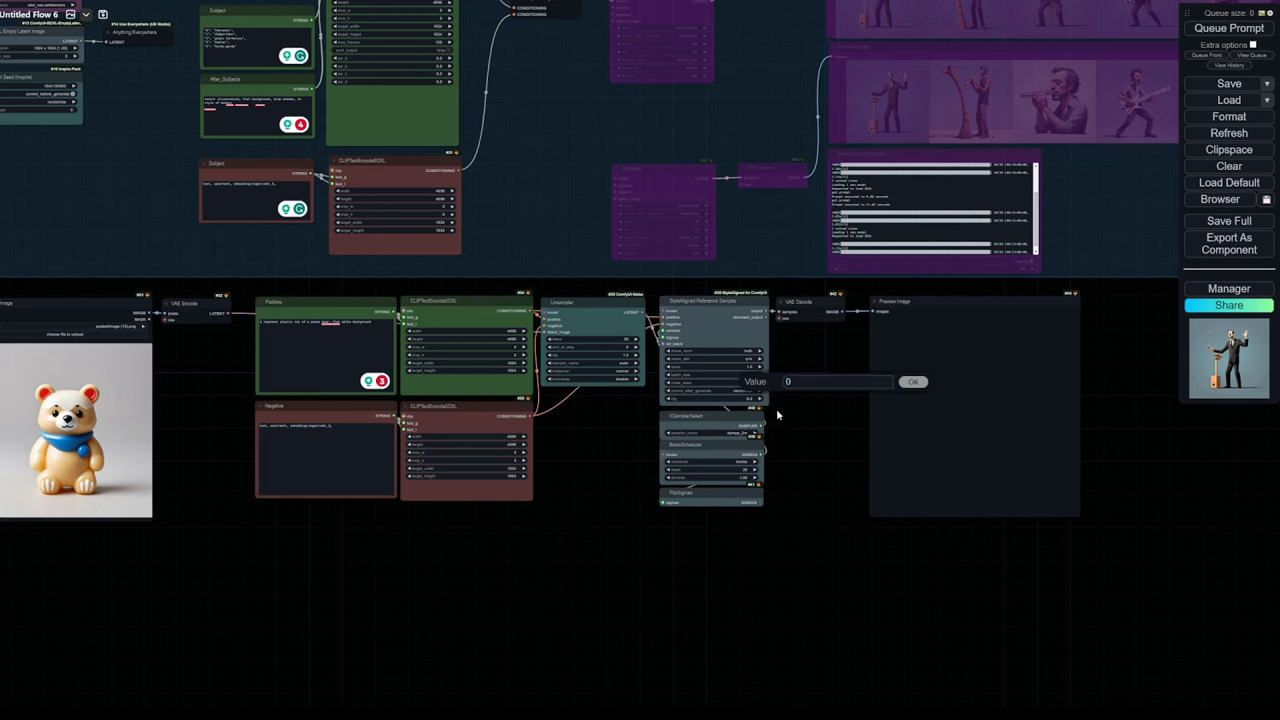
click(912, 382)
Queue the prompt to generate a batch of images from the bear reference and follow it to the Preview Image node
scroll(798, 402, up, 5)
drag(797, 409, 895, 409)
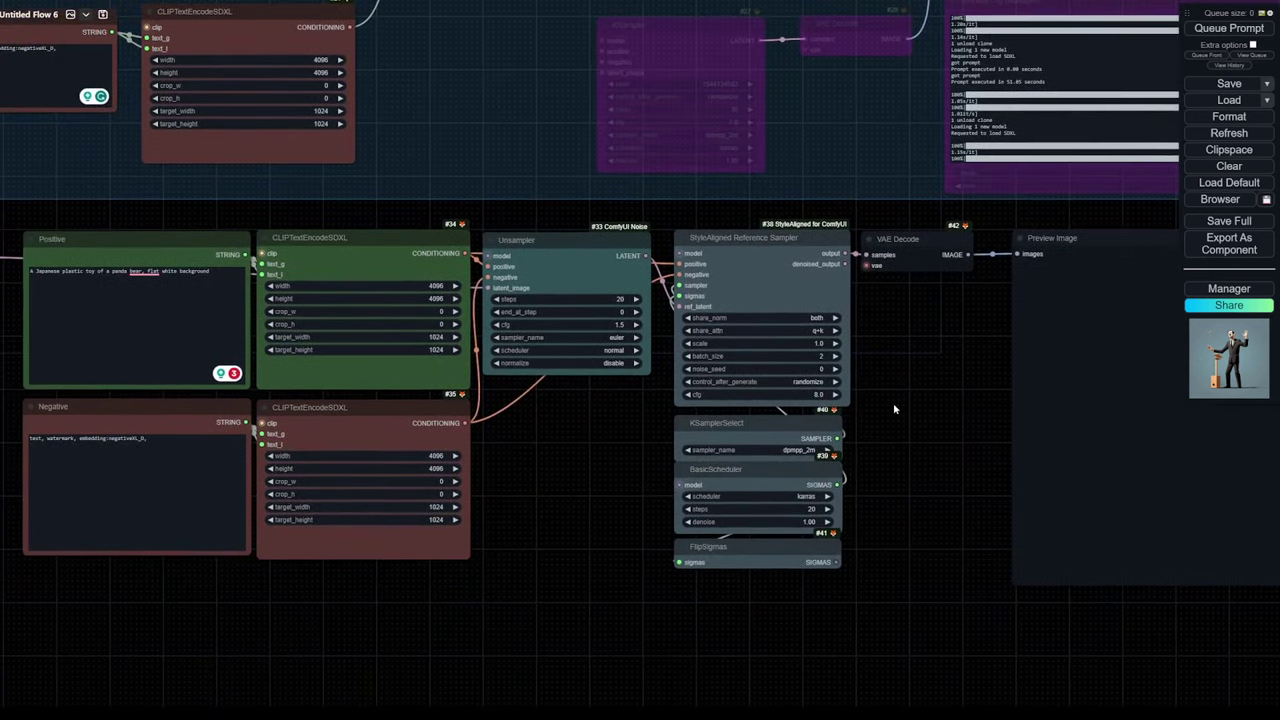
scroll(895, 409, down, 4)
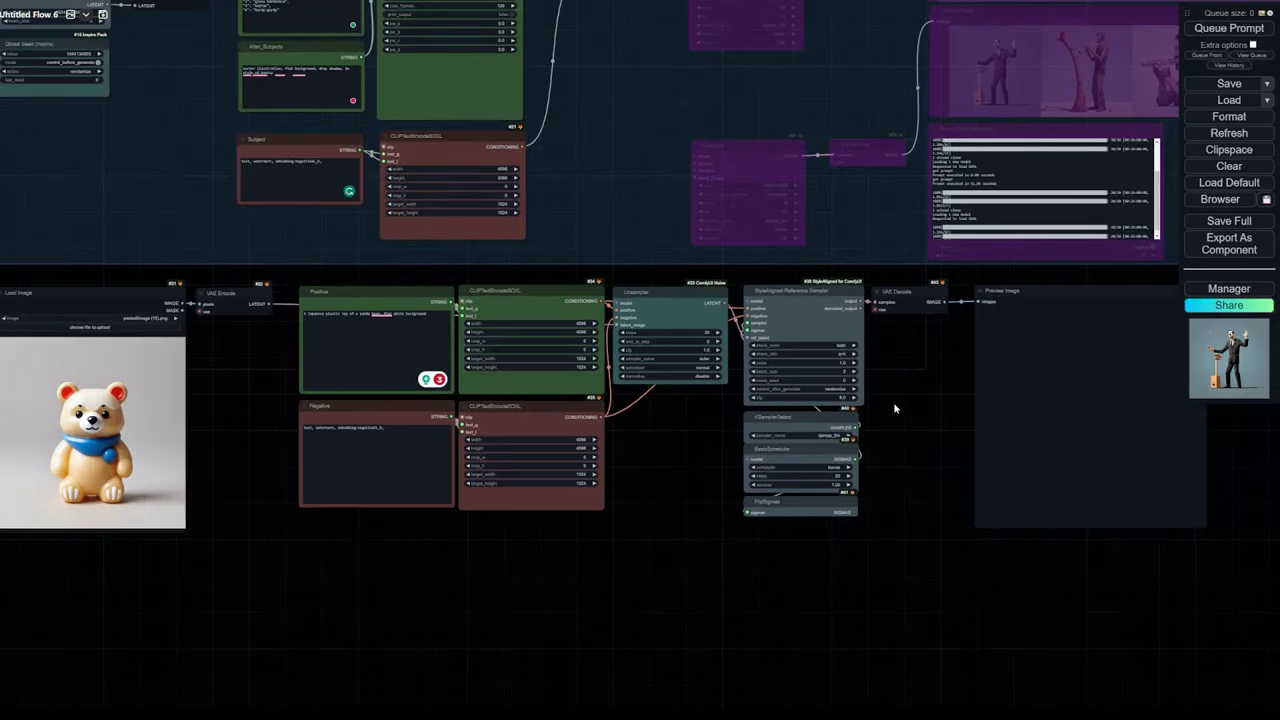
scroll(895, 409, down, 2)
click(1232, 30)
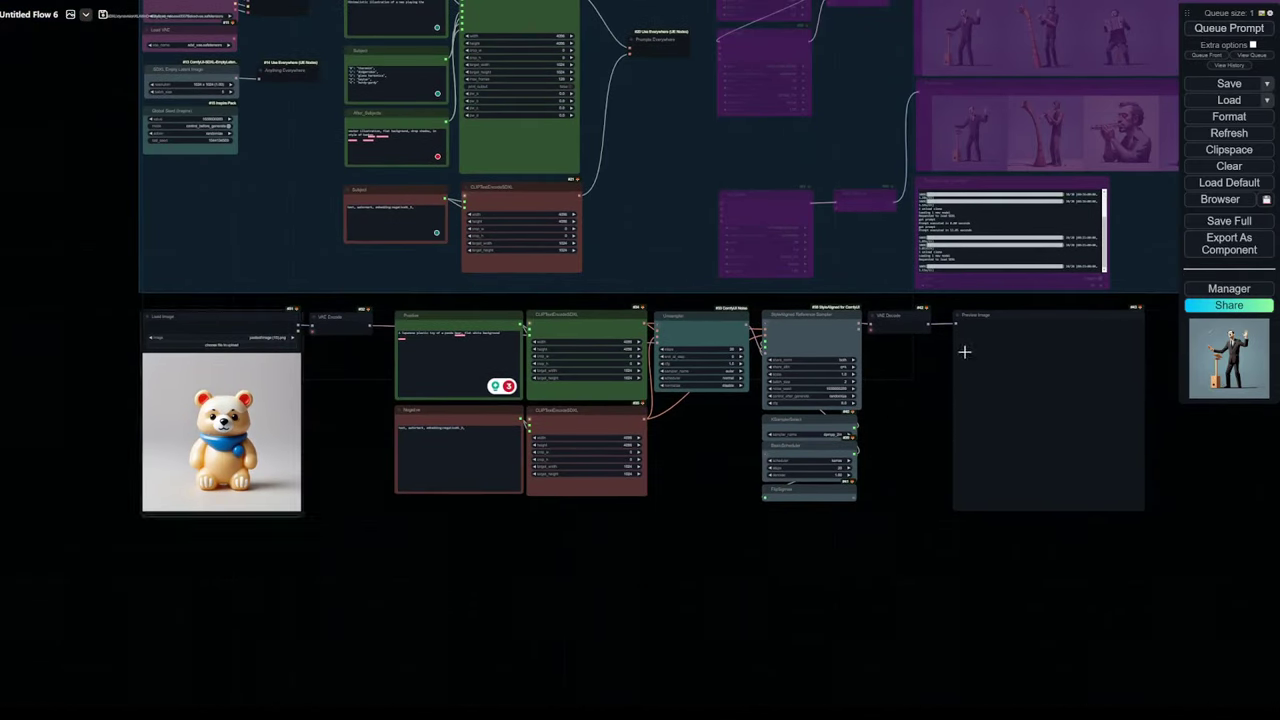
drag(909, 390, 503, 343)
scroll(898, 357, up, 4)
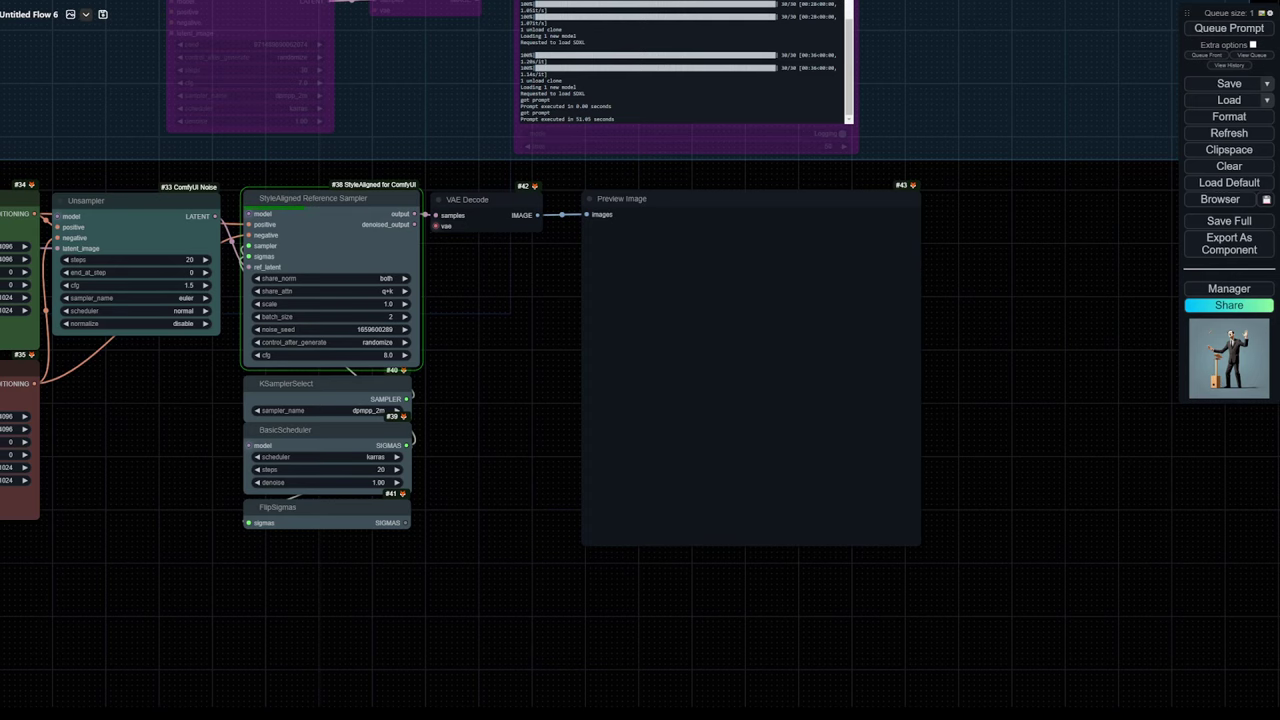
scroll(854, 403, up, 2)
drag(1096, 393, 1139, 396)
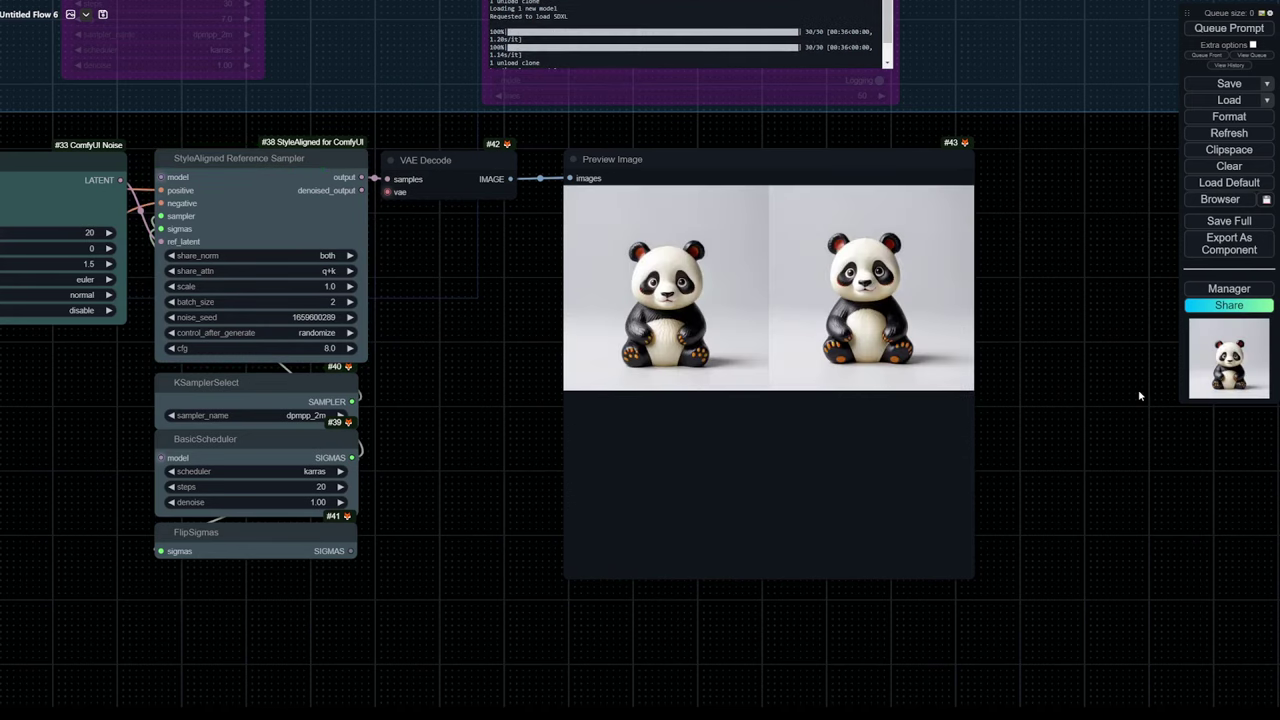
Enlarge the generated images one after another in the Preview Image node and compare them with the bear reference
scroll(523, 357, down, 4)
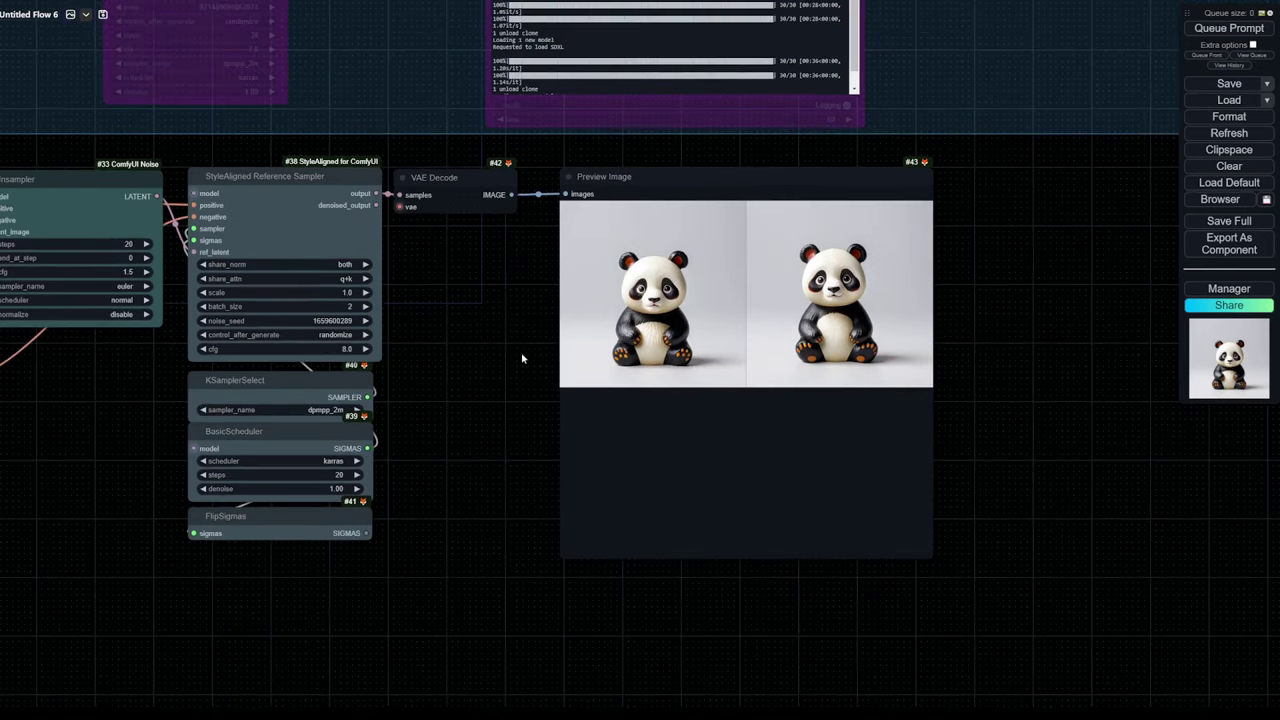
drag(477, 369, 792, 290)
scroll(986, 311, down, 1)
click(950, 207)
drag(790, 370, 837, 354)
scroll(888, 352, down, 1)
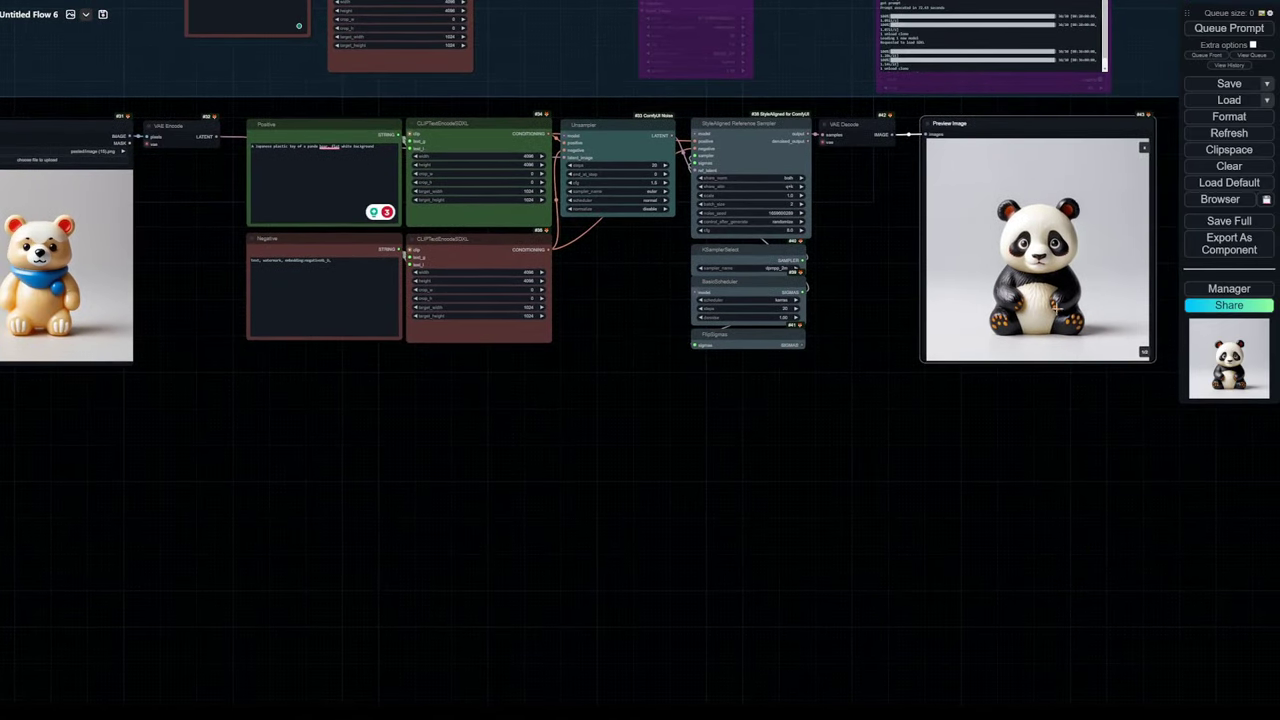
click(1146, 352)
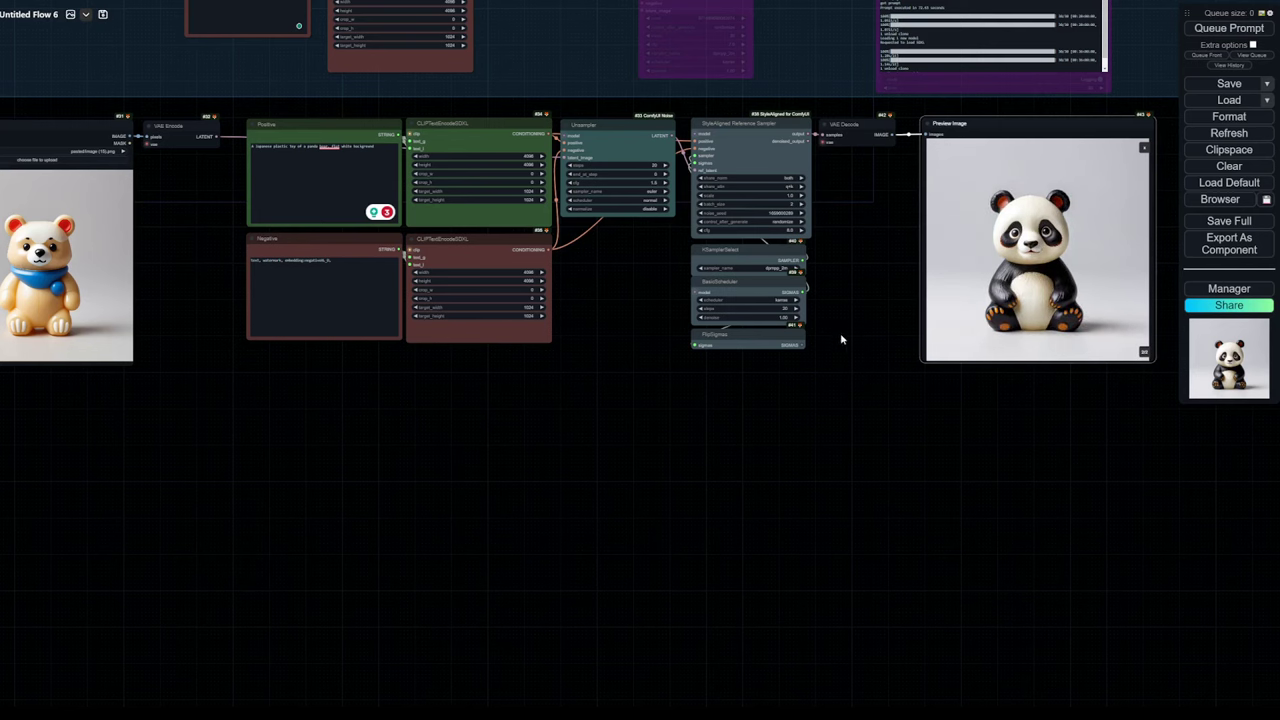
scroll(851, 234, down, 3)
drag(851, 234, 784, 447)
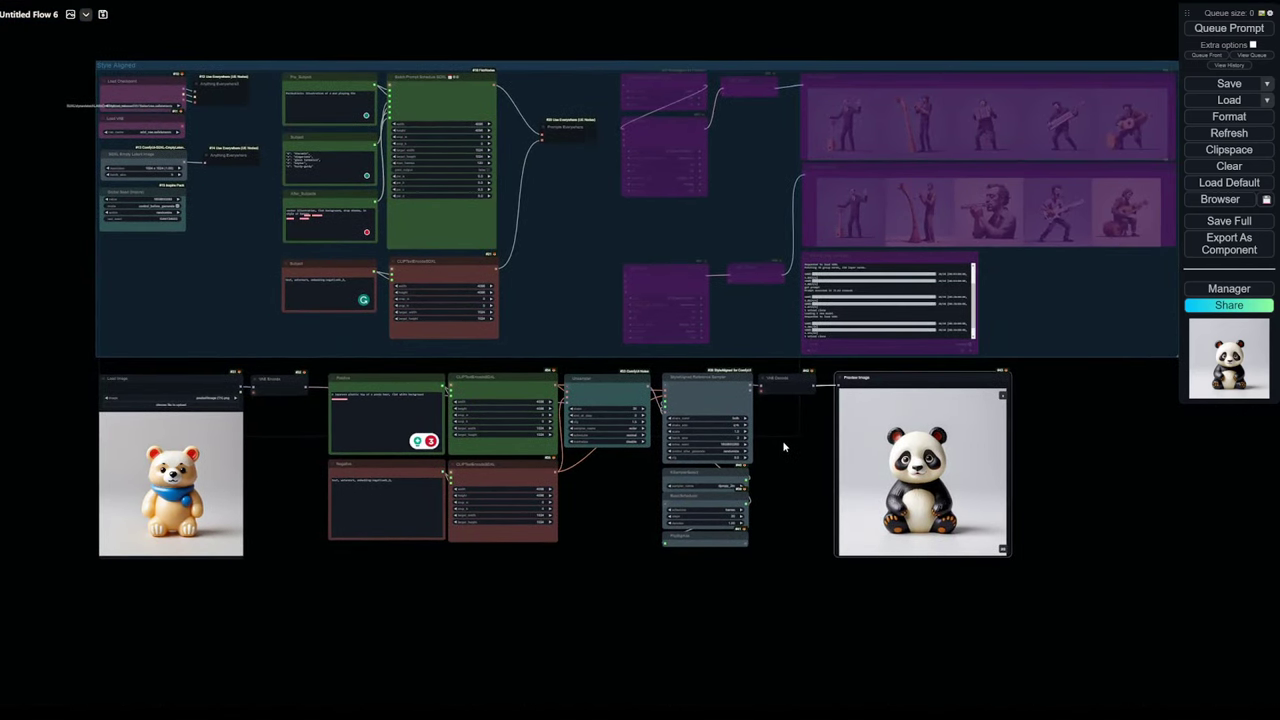